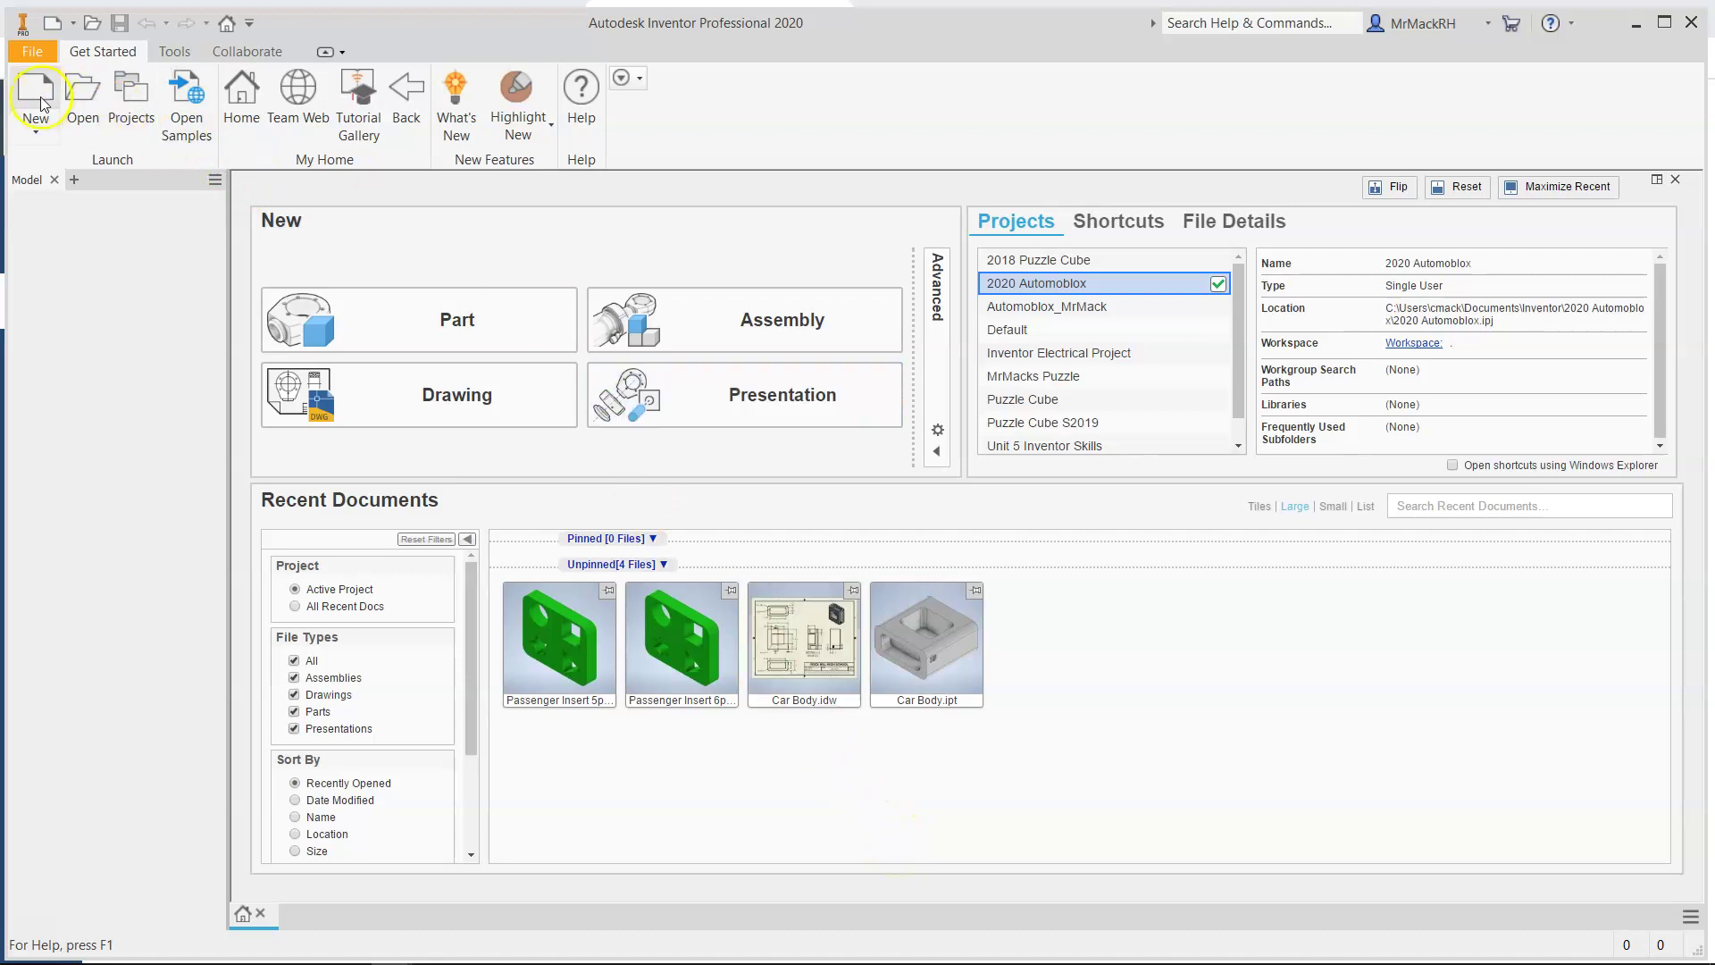
# Bring up the Create New File dialog from the Get Started tab
pyautogui.moveTo(694, 670)
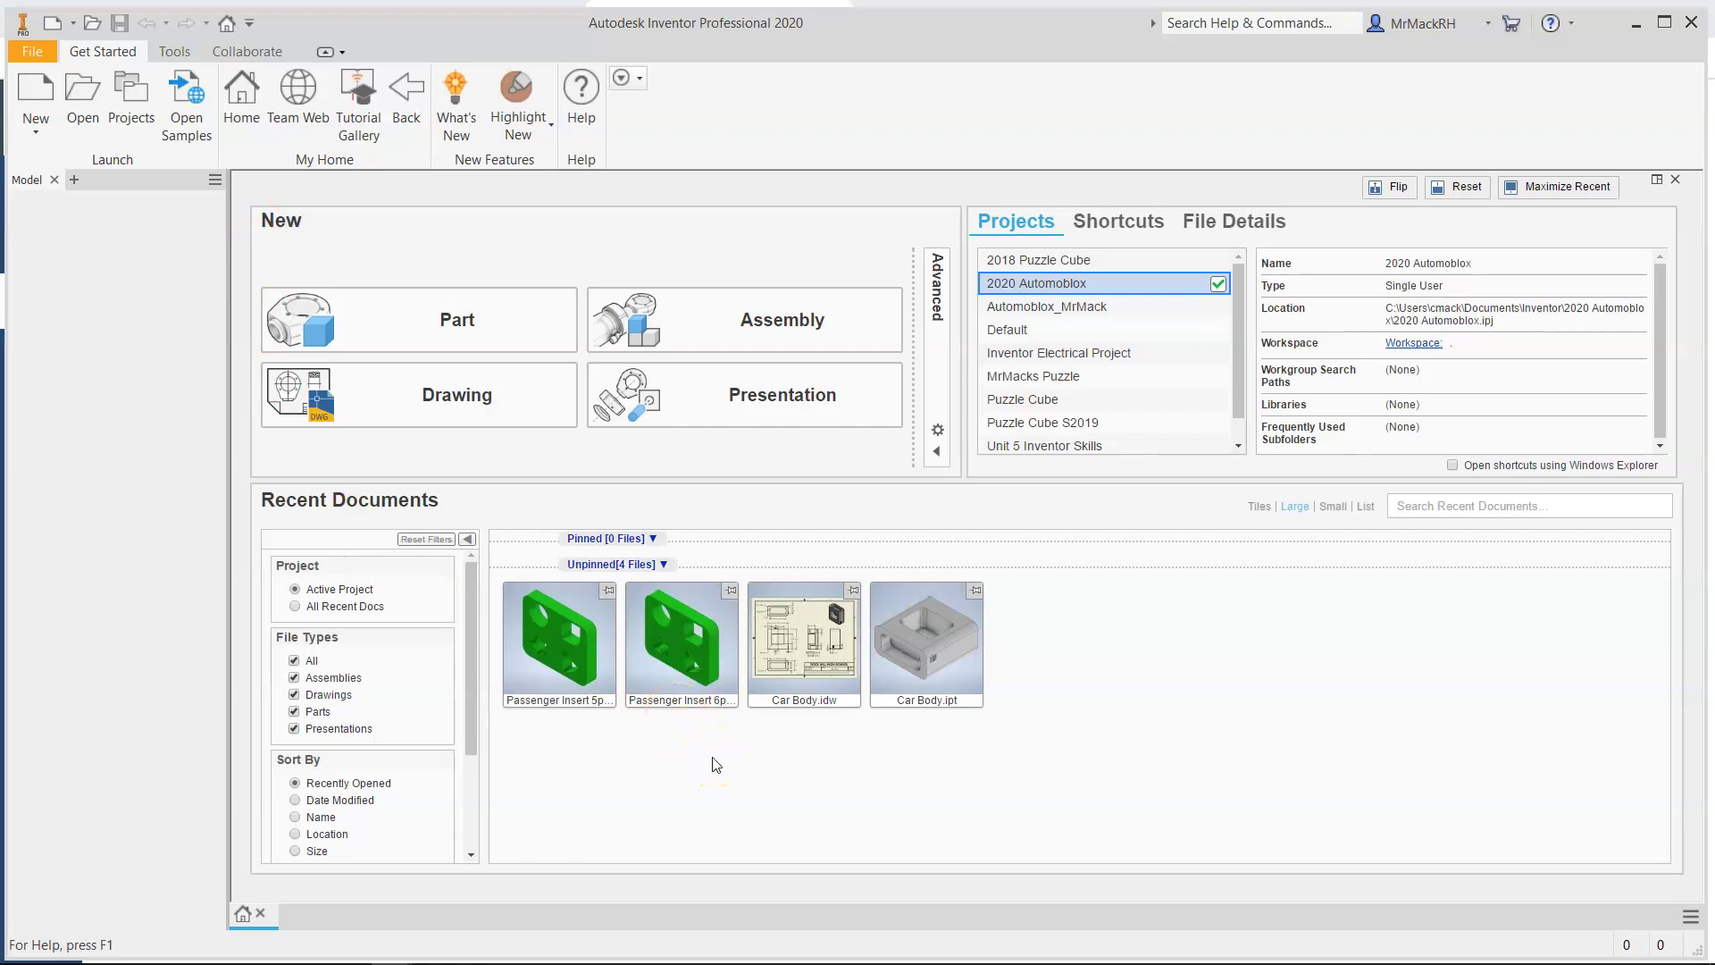
# Create a new drawing from RH Drawing Sheet Template.idw
pyautogui.click(36, 93)
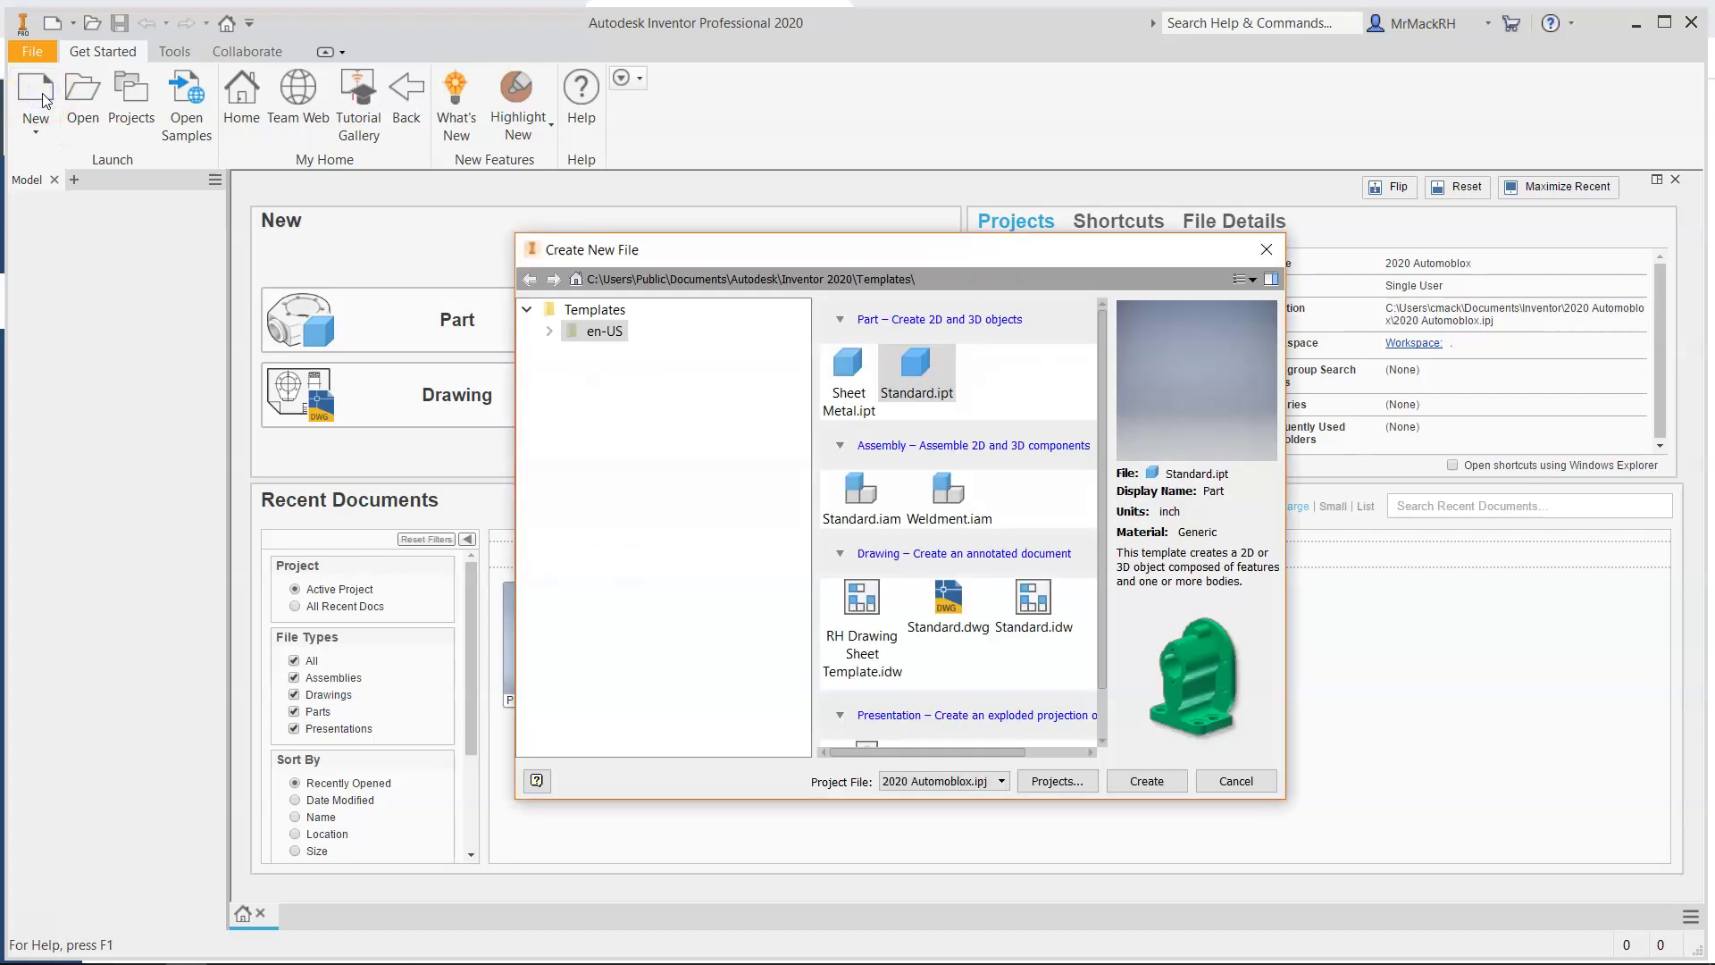
pyautogui.click(871, 622)
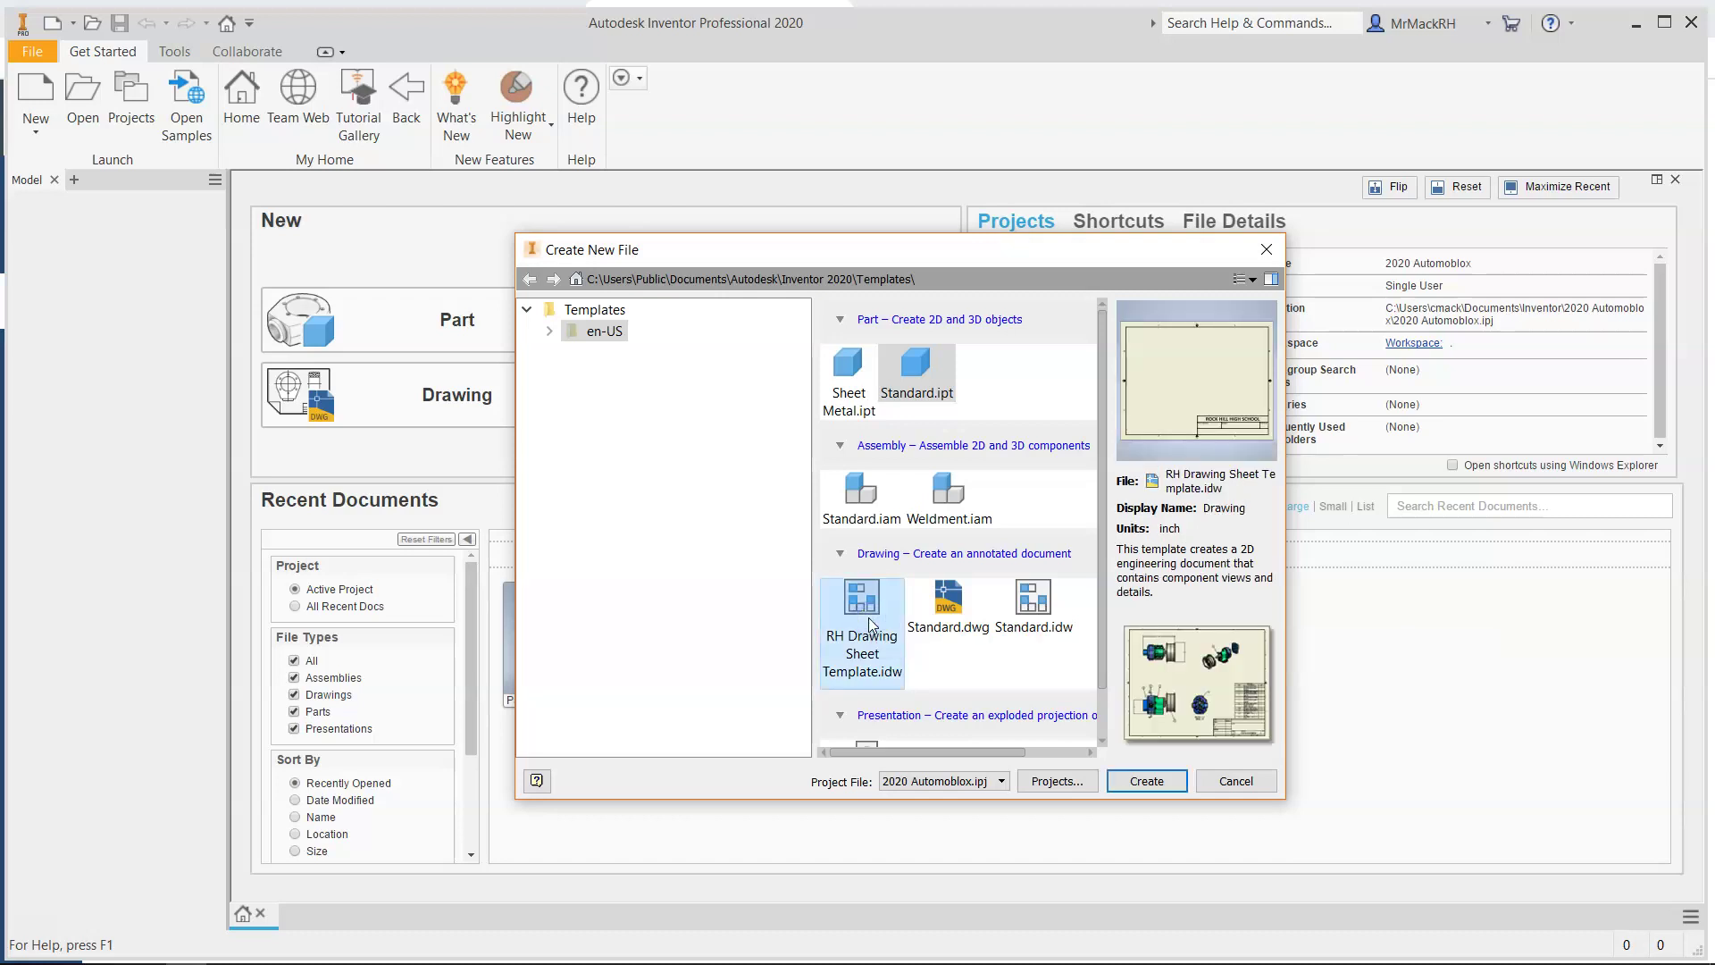
pyautogui.click(1126, 792)
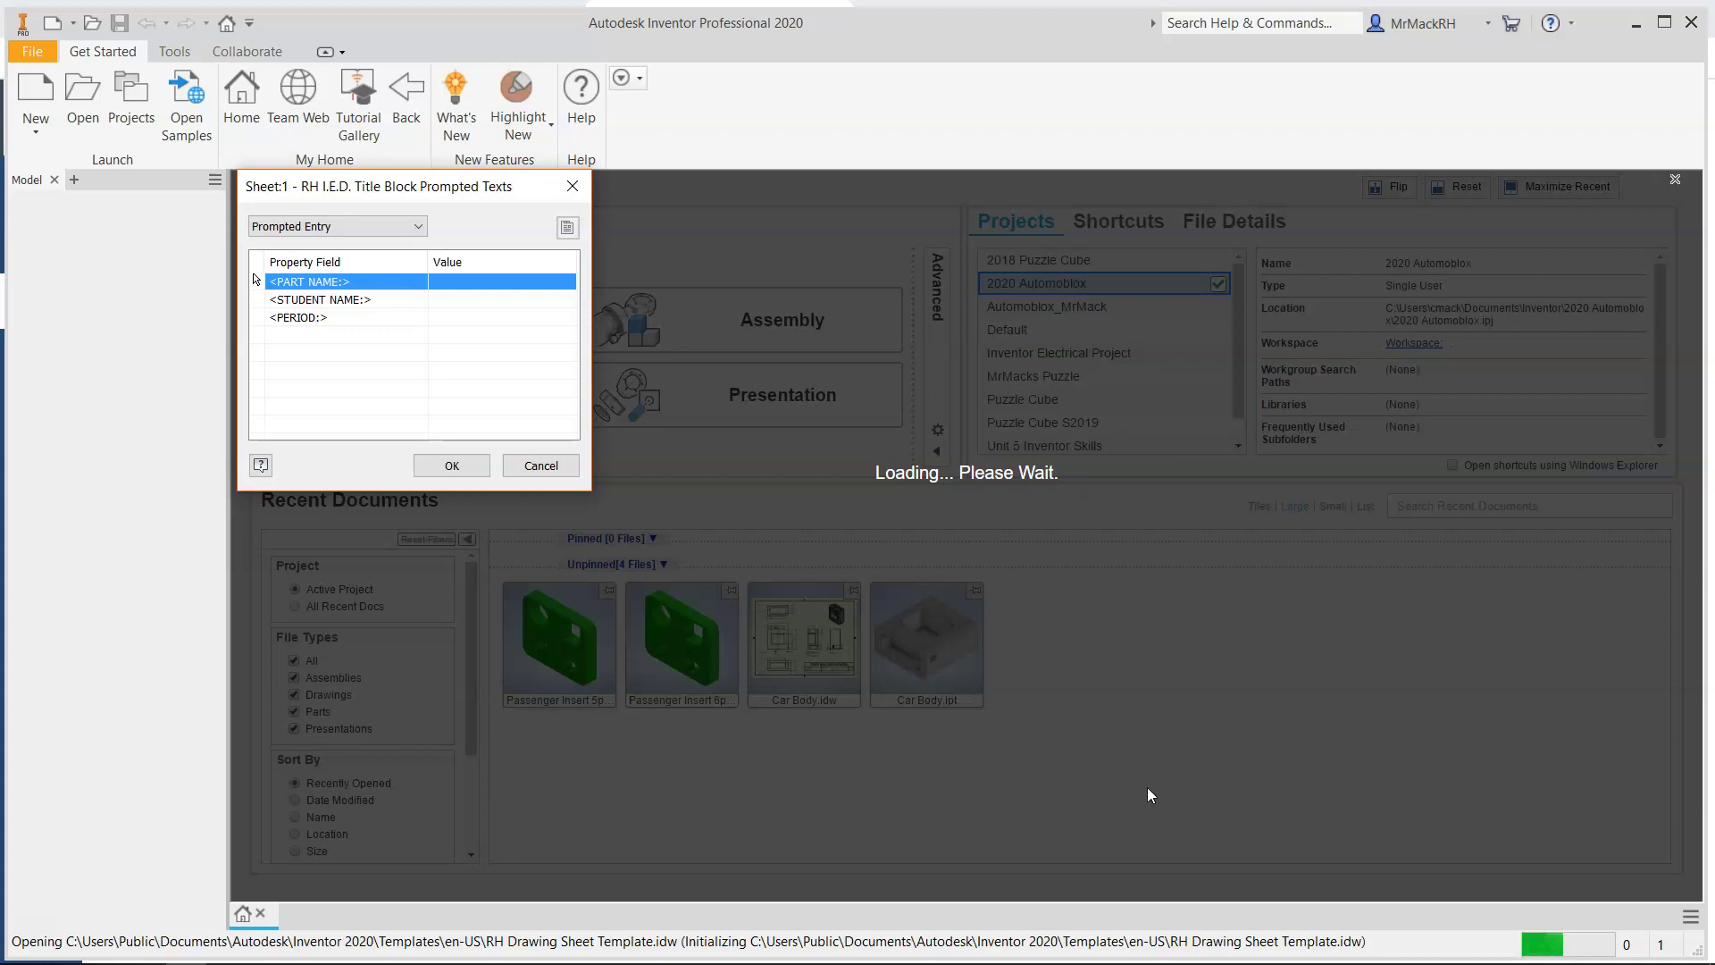
# Enter part name PASSENGER INSERT, the student's name and period 3RD in the title block prompts
pyautogui.click(567, 281)
pyautogui.write('PASS')
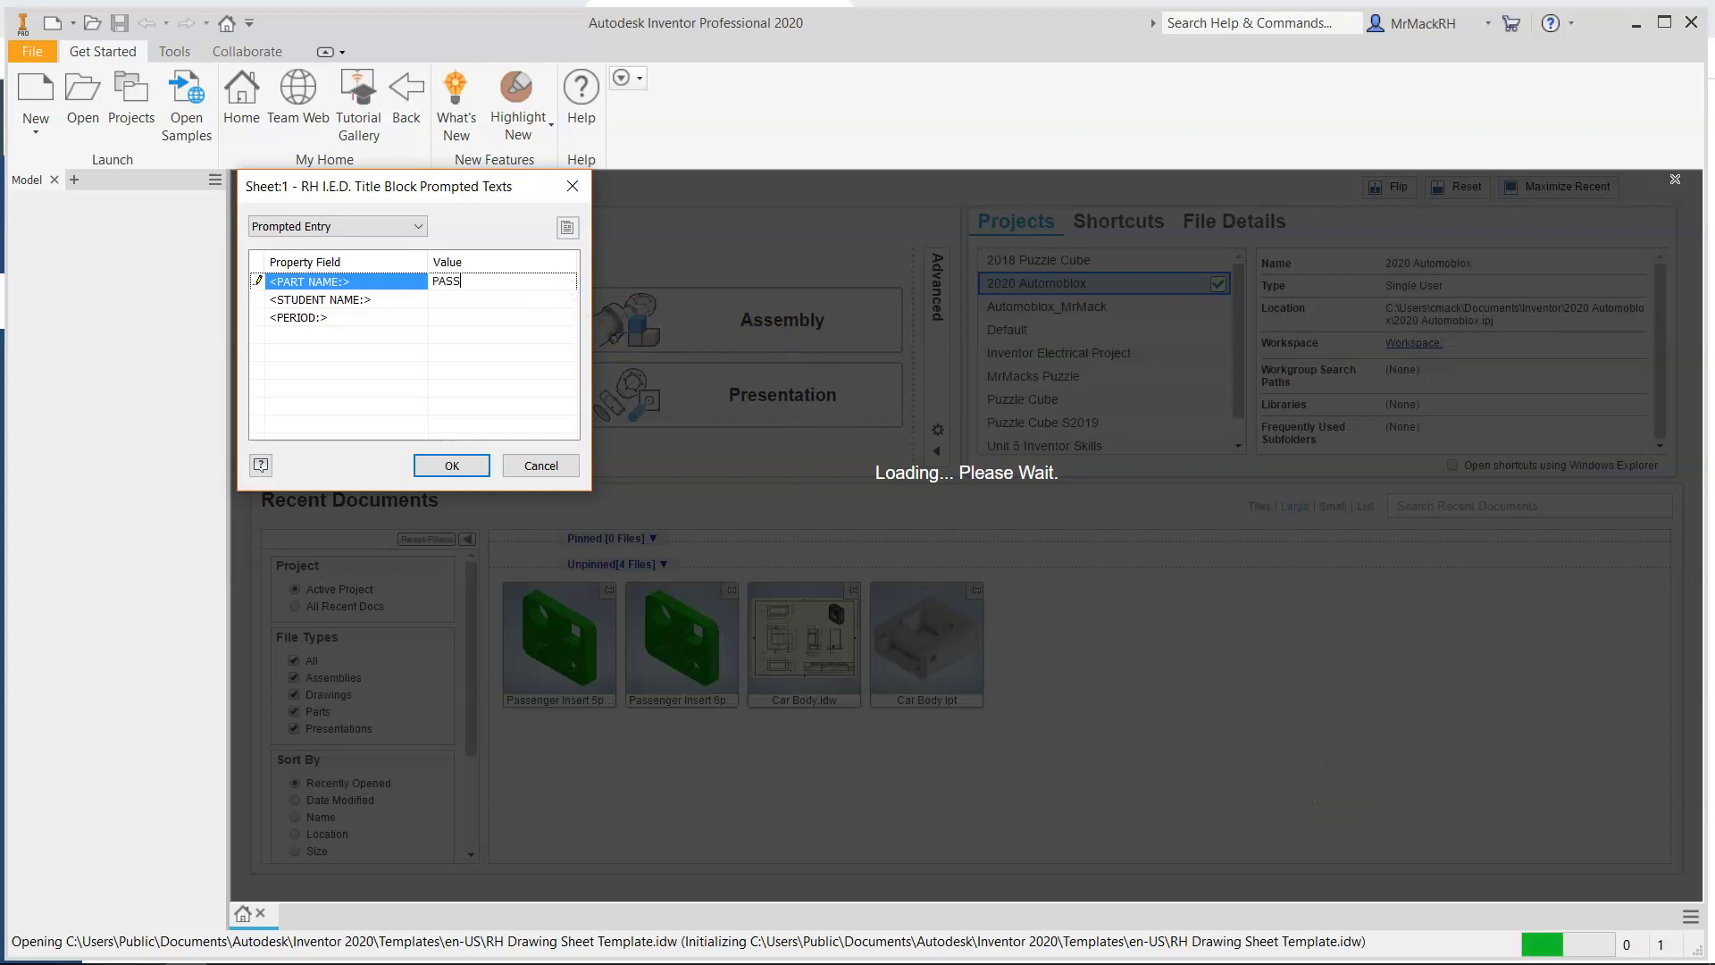
pyautogui.write('ENGER ')
pyautogui.write('INSE')
pyautogui.write('IN')
pyautogui.write('RT')
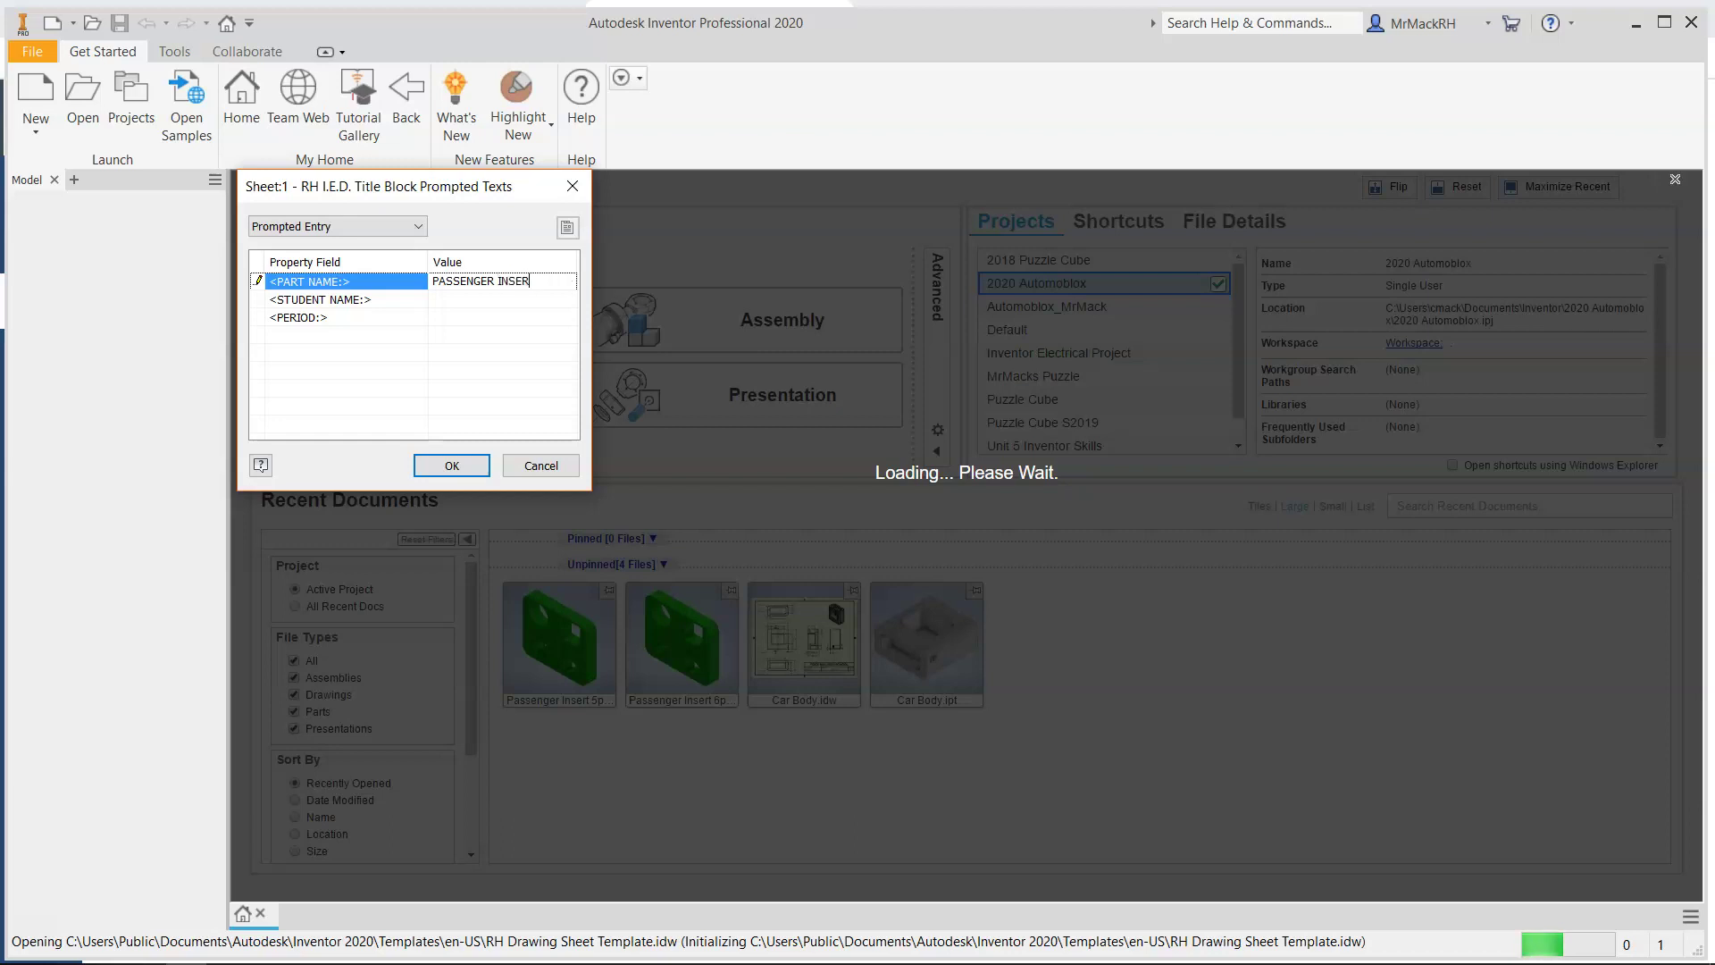
pyautogui.click(531, 301)
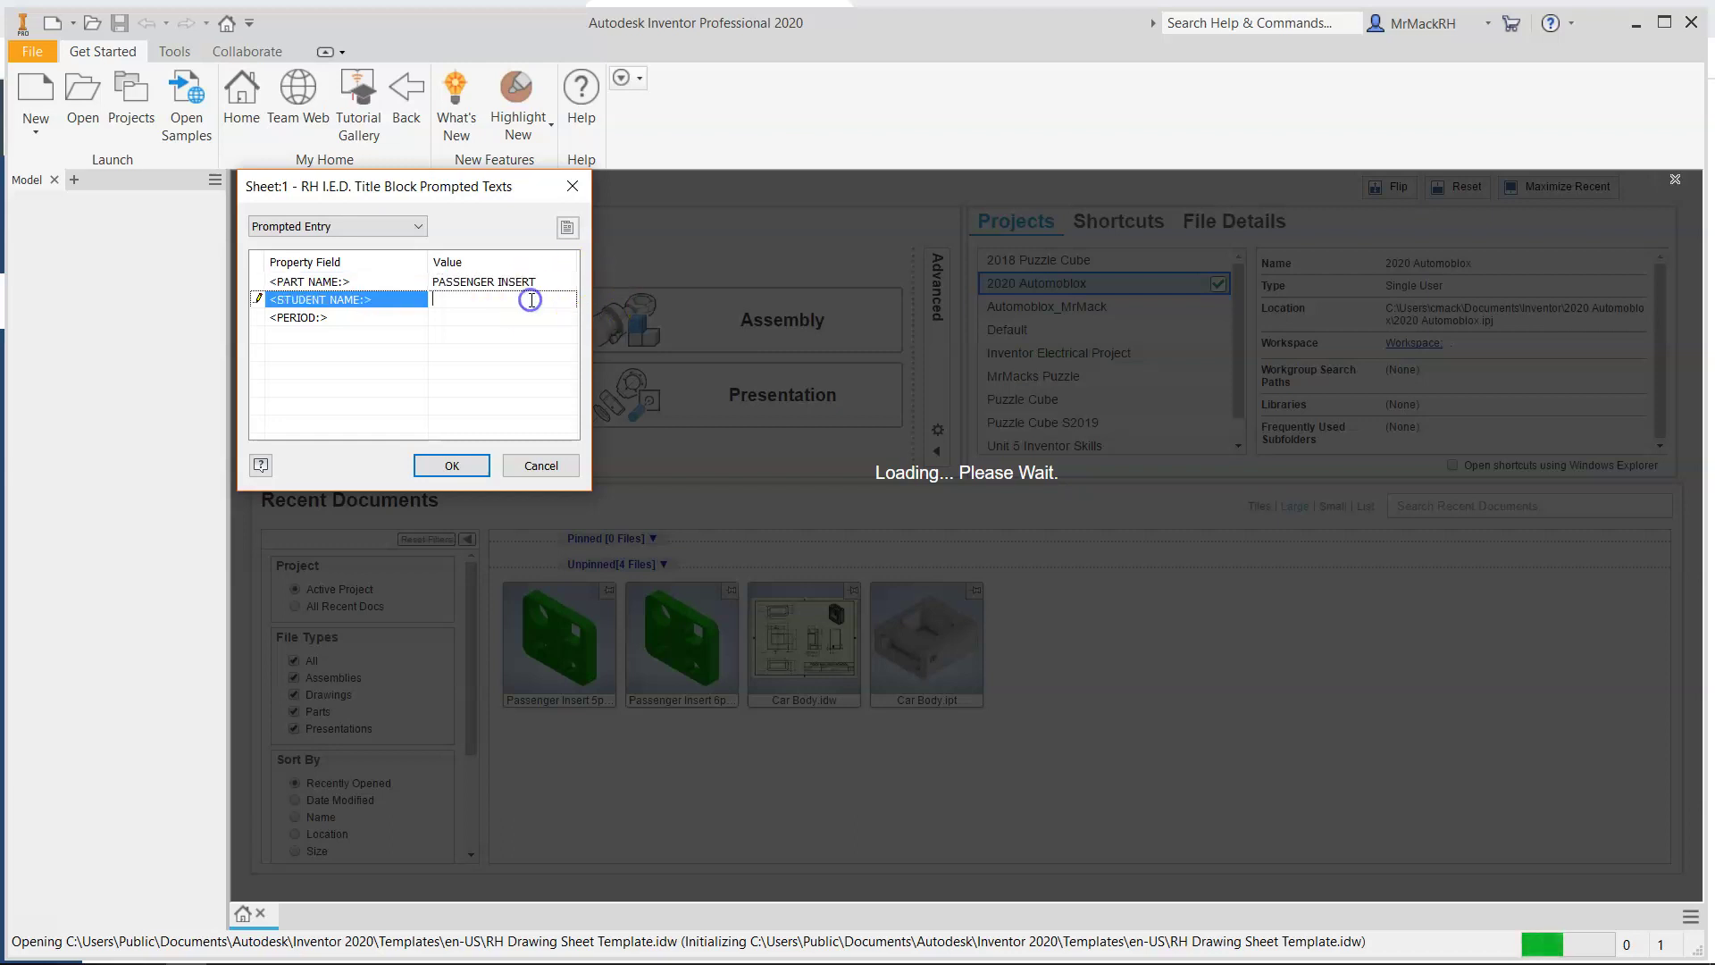
pyautogui.write('MR MACK')
pyautogui.click(495, 316)
pyautogui.write('3')
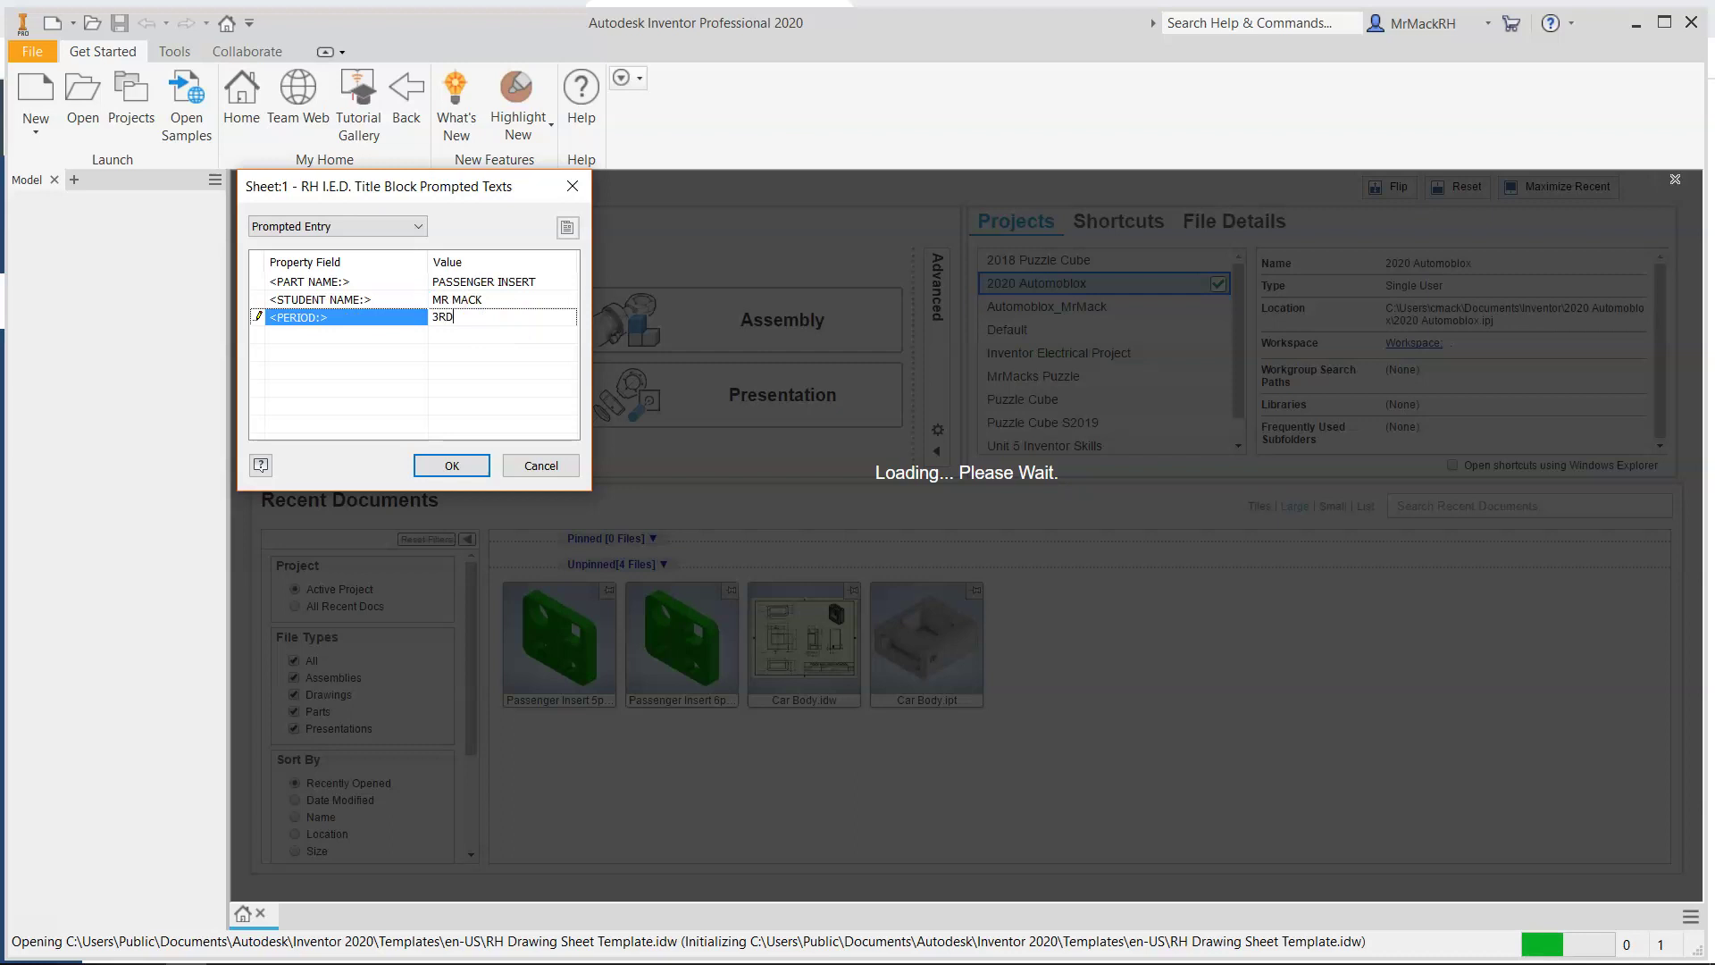
pyautogui.write('RD')
pyautogui.click(440, 473)
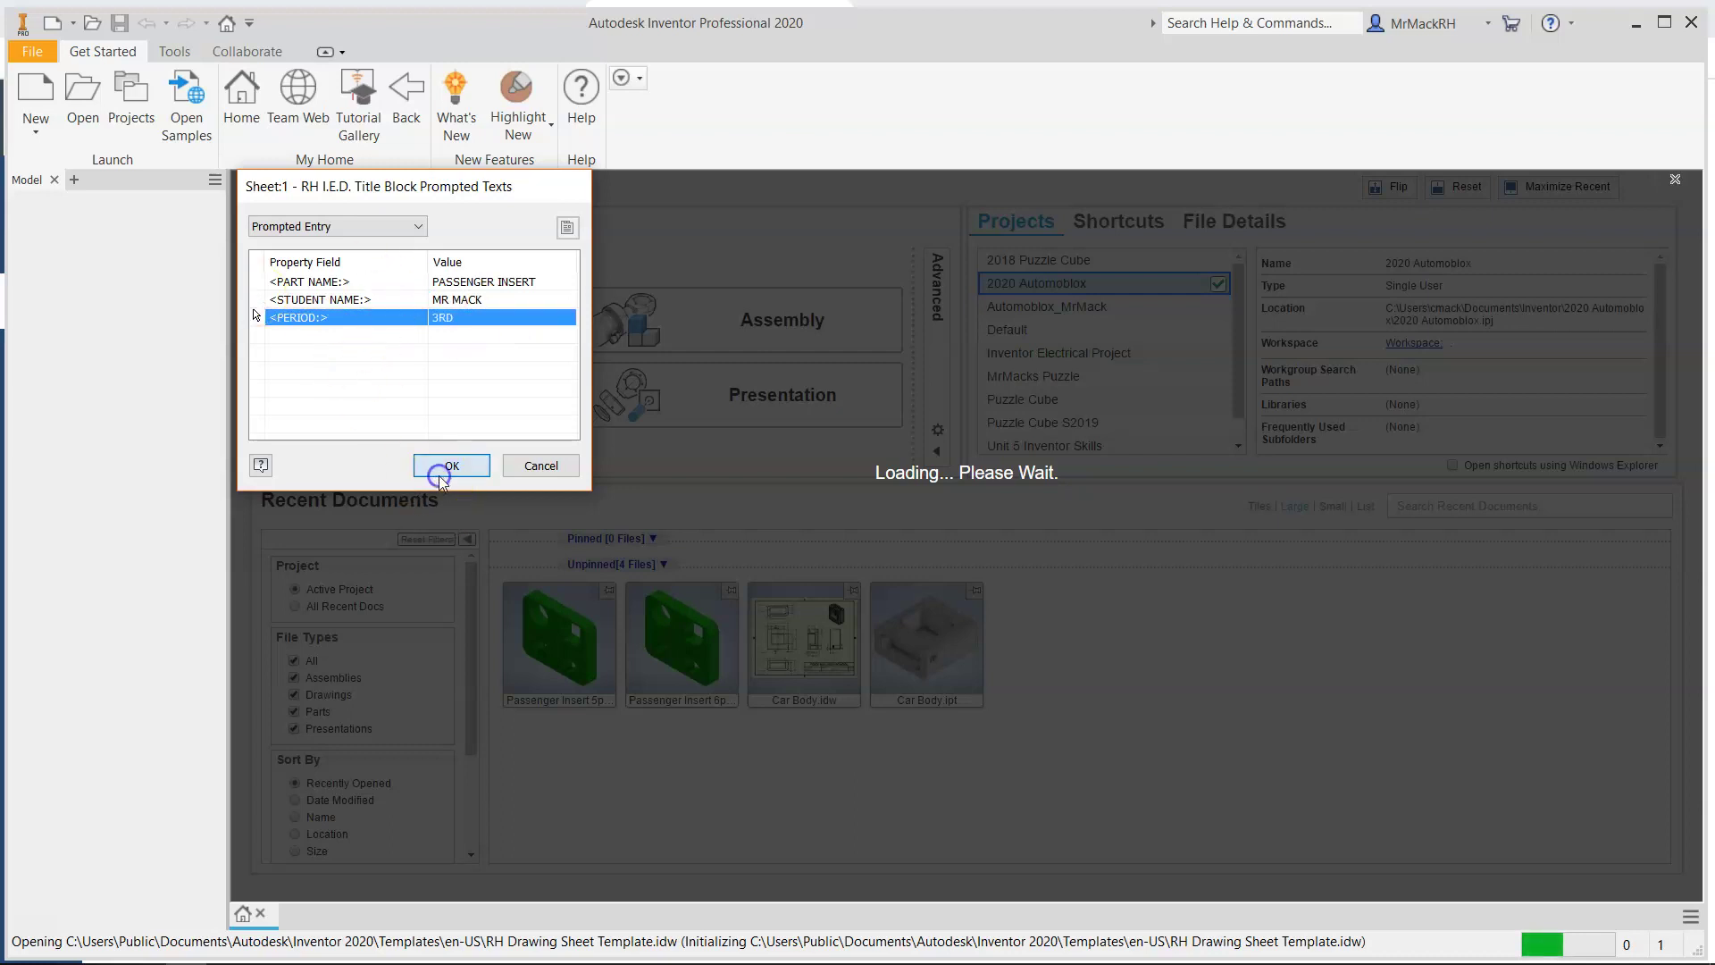
pyautogui.click(1173, 698)
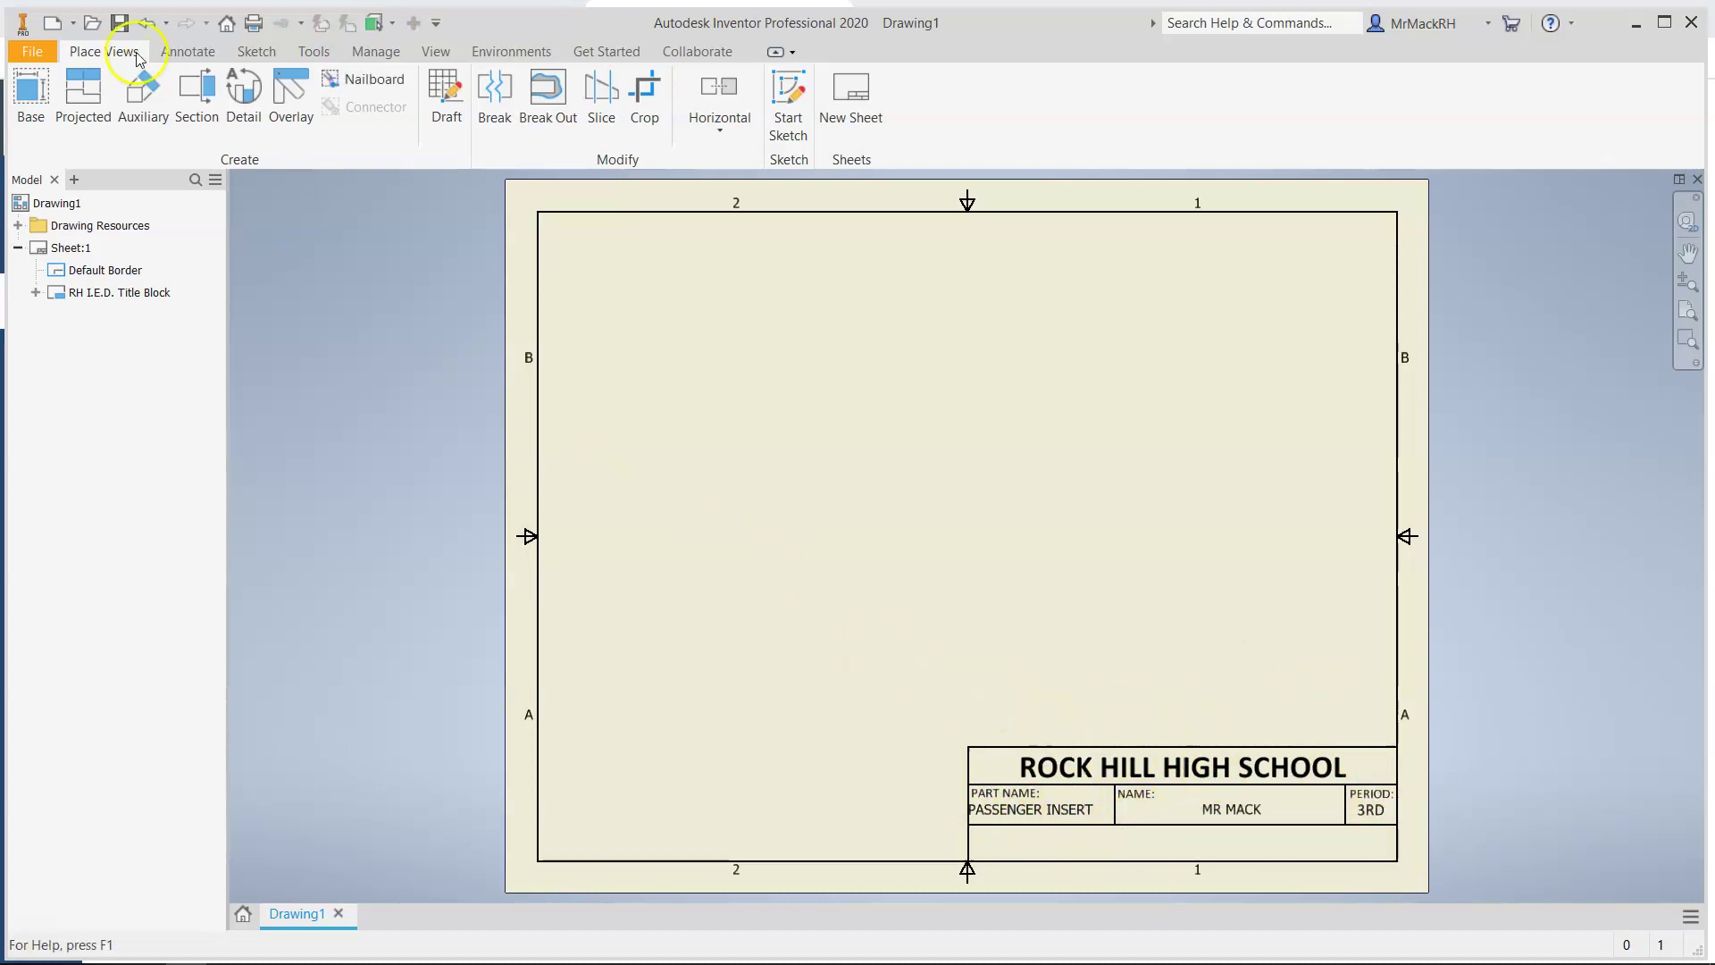
# Start a base view and select the Passenger Insert 5pt part as its file
pyautogui.click(32, 100)
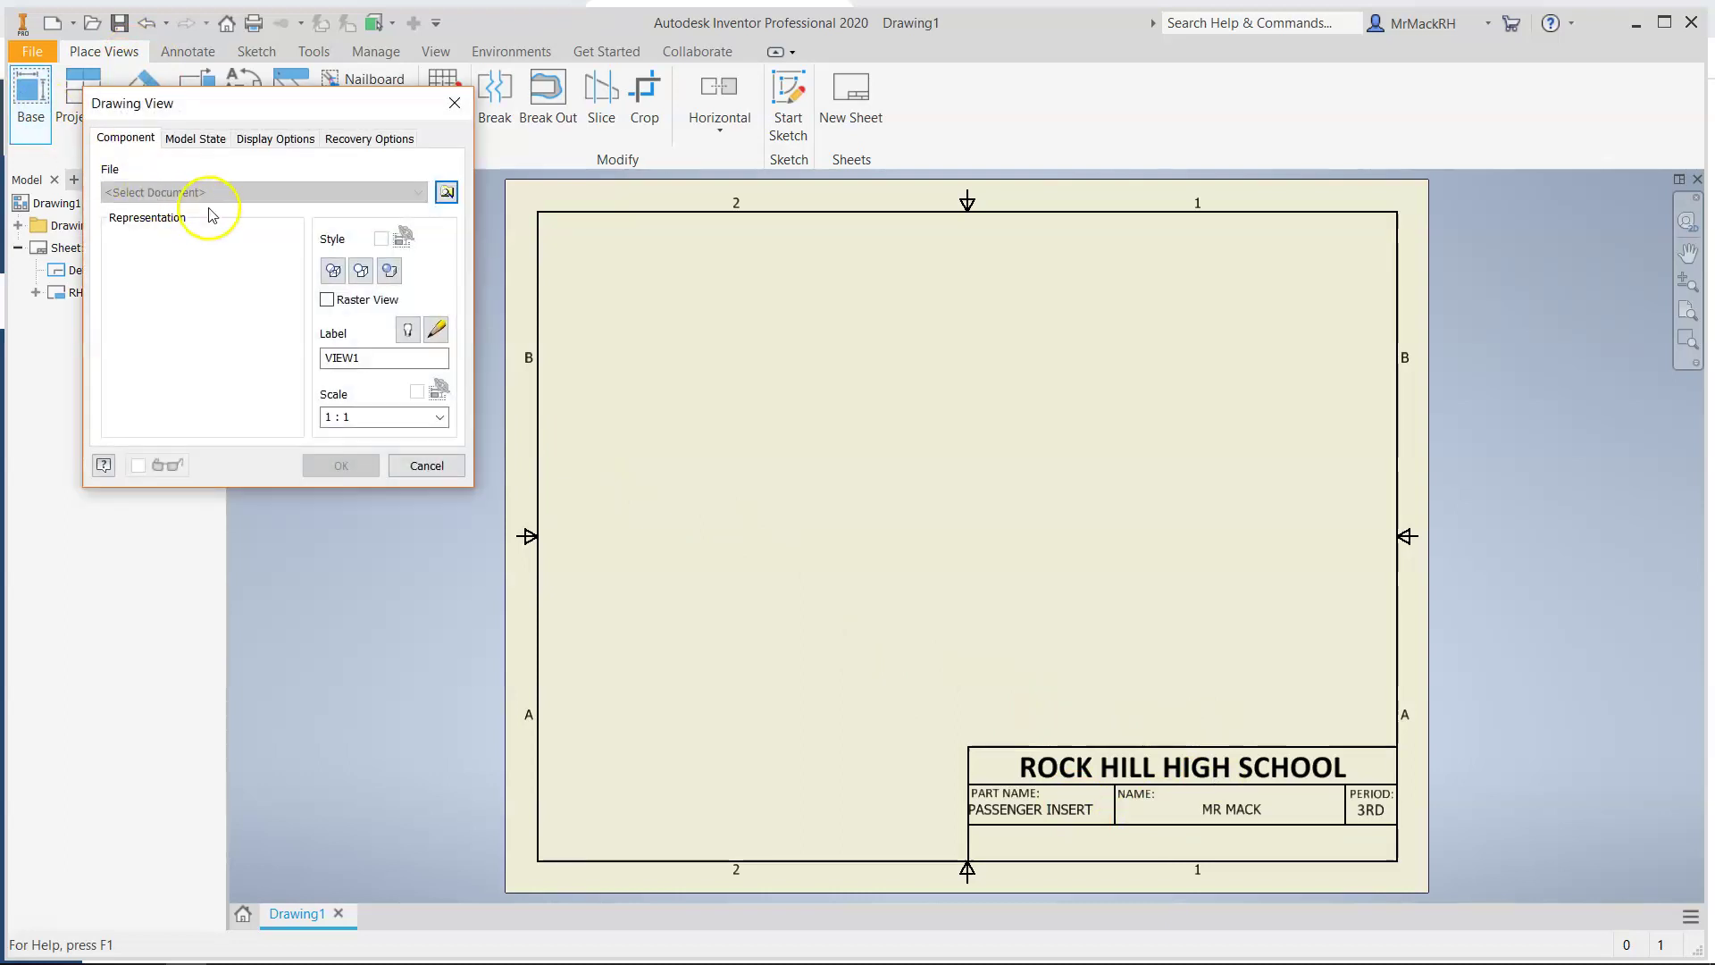
pyautogui.click(447, 192)
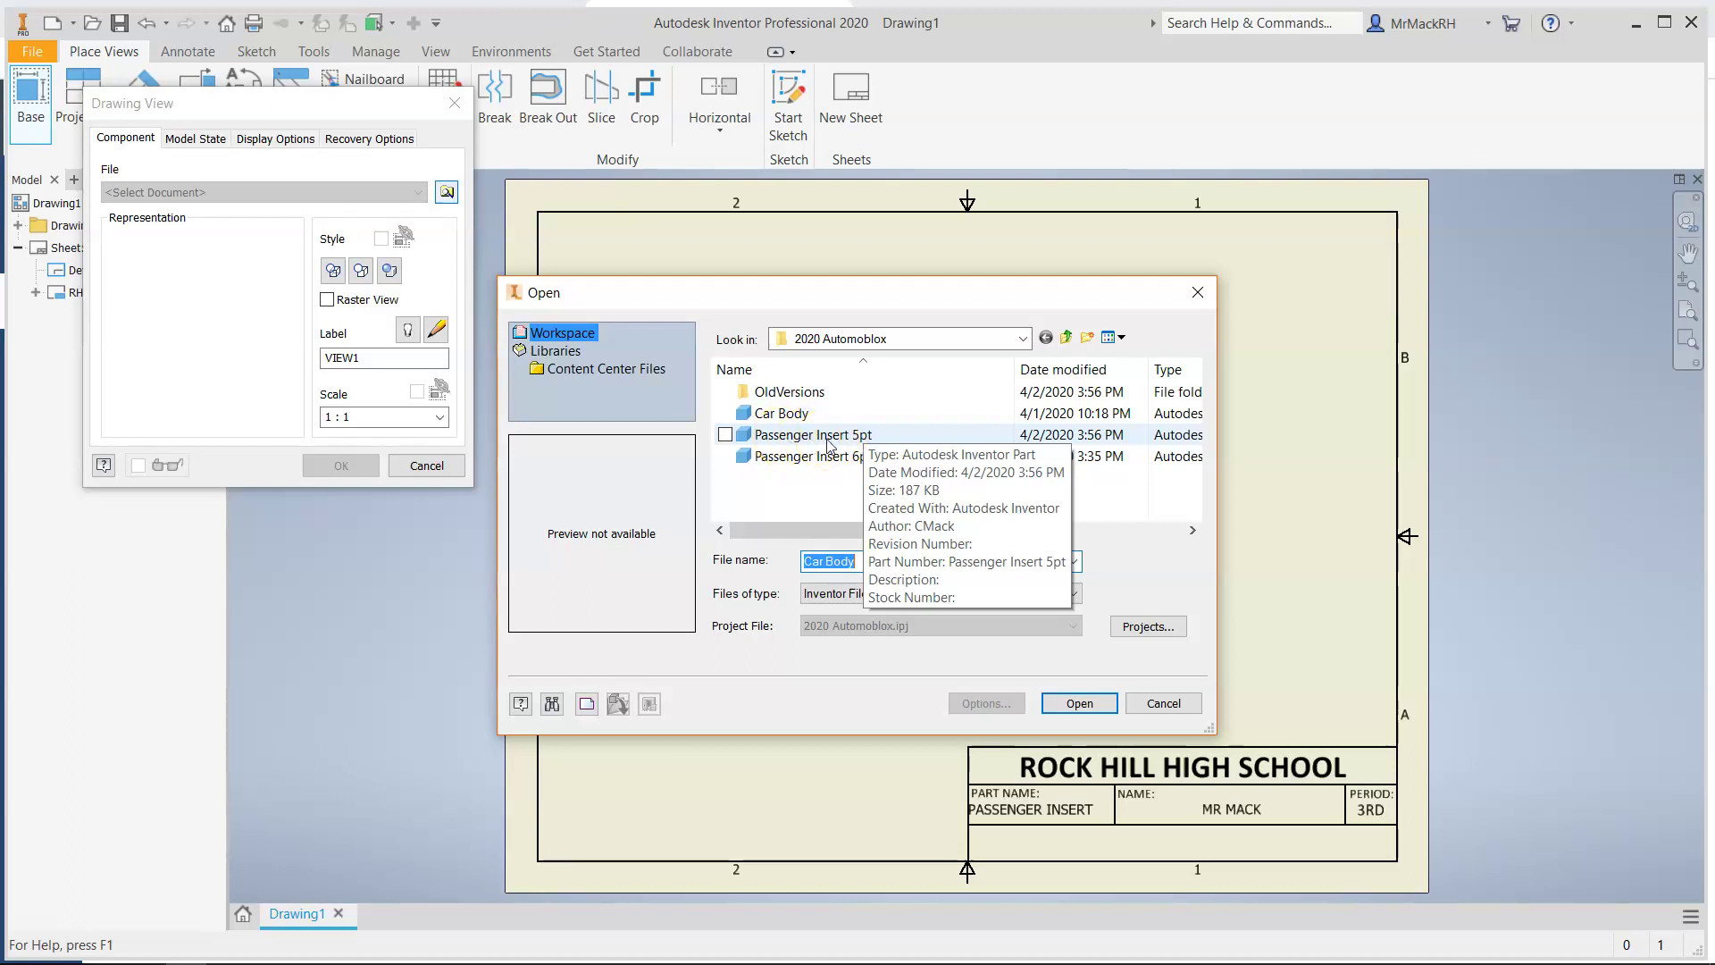
pyautogui.click(827, 437)
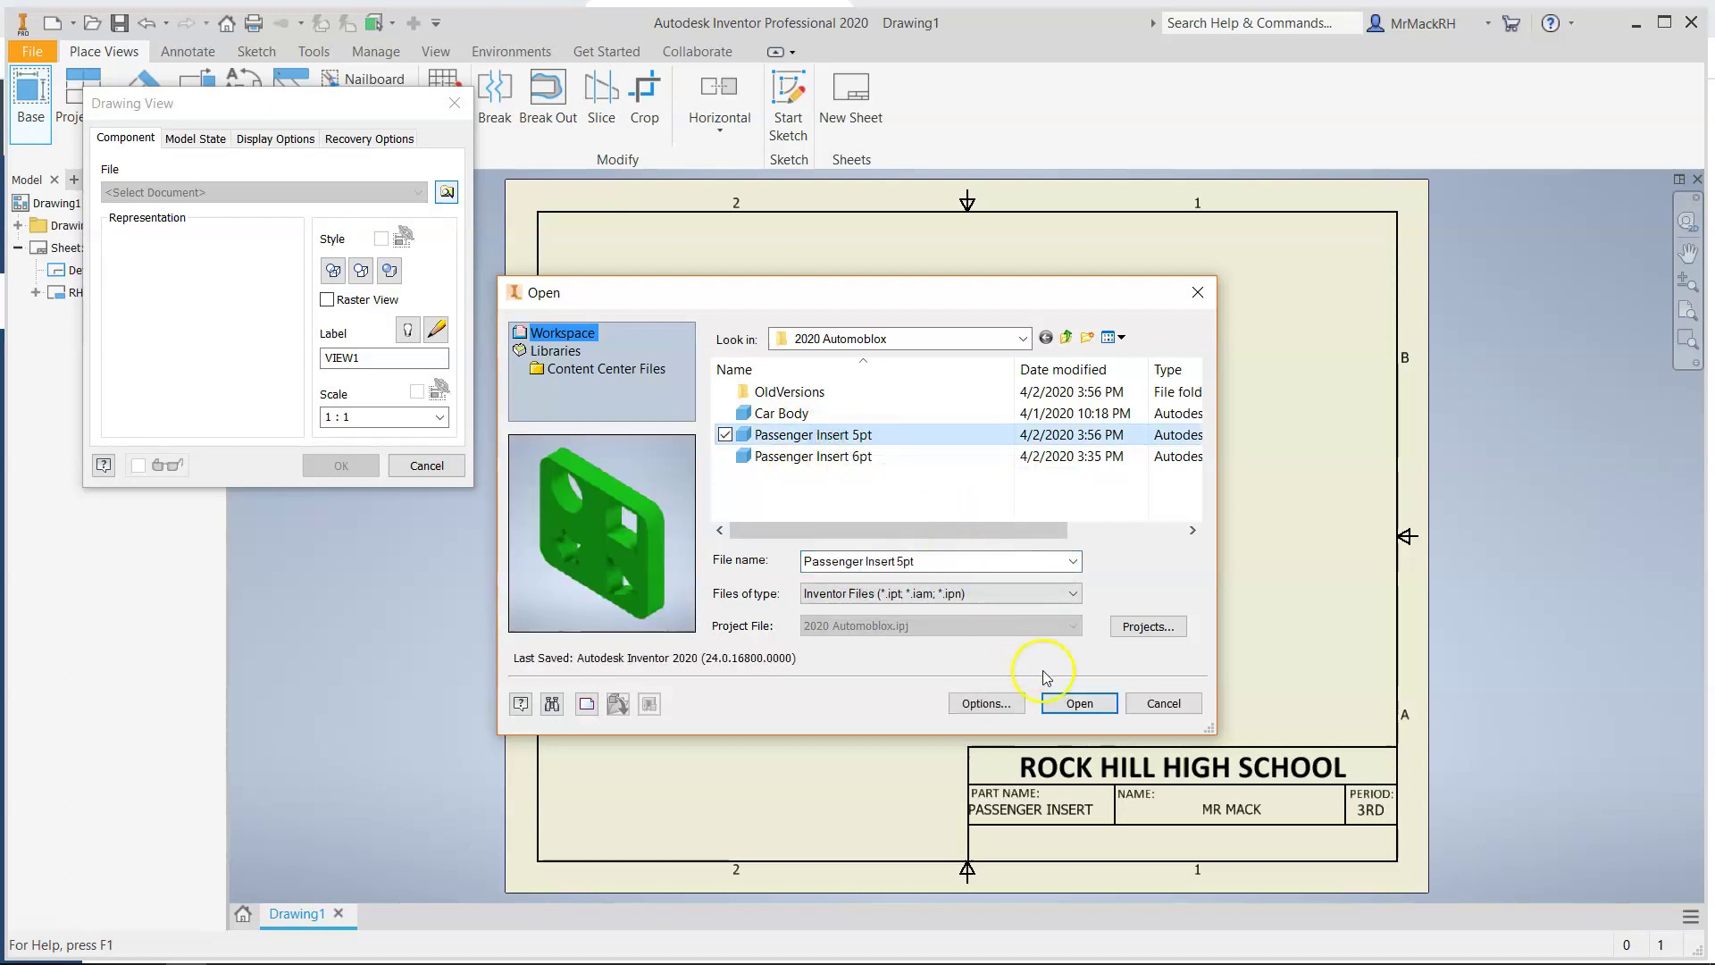
# Place the front view lower left with projected top, isometric and right-side views
pyautogui.click(1081, 704)
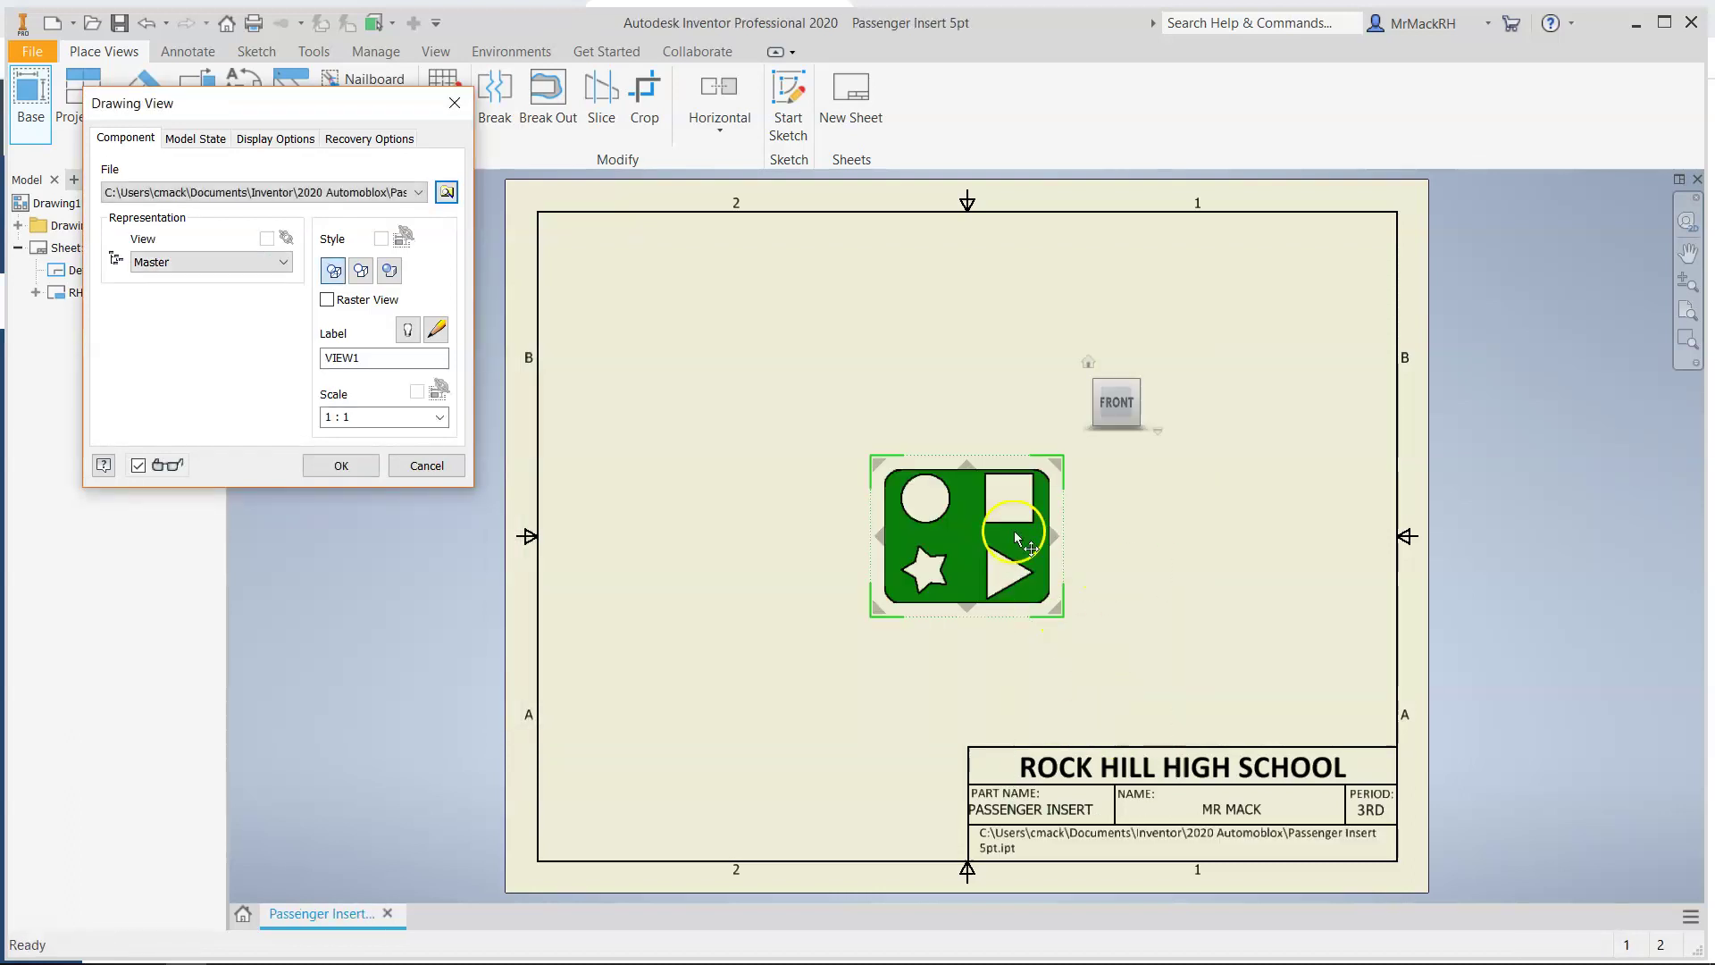
pyautogui.moveTo(969, 542)
pyautogui.mouseDown()
pyautogui.moveTo(769, 561)
pyautogui.moveTo(739, 630)
pyautogui.mouseUp()
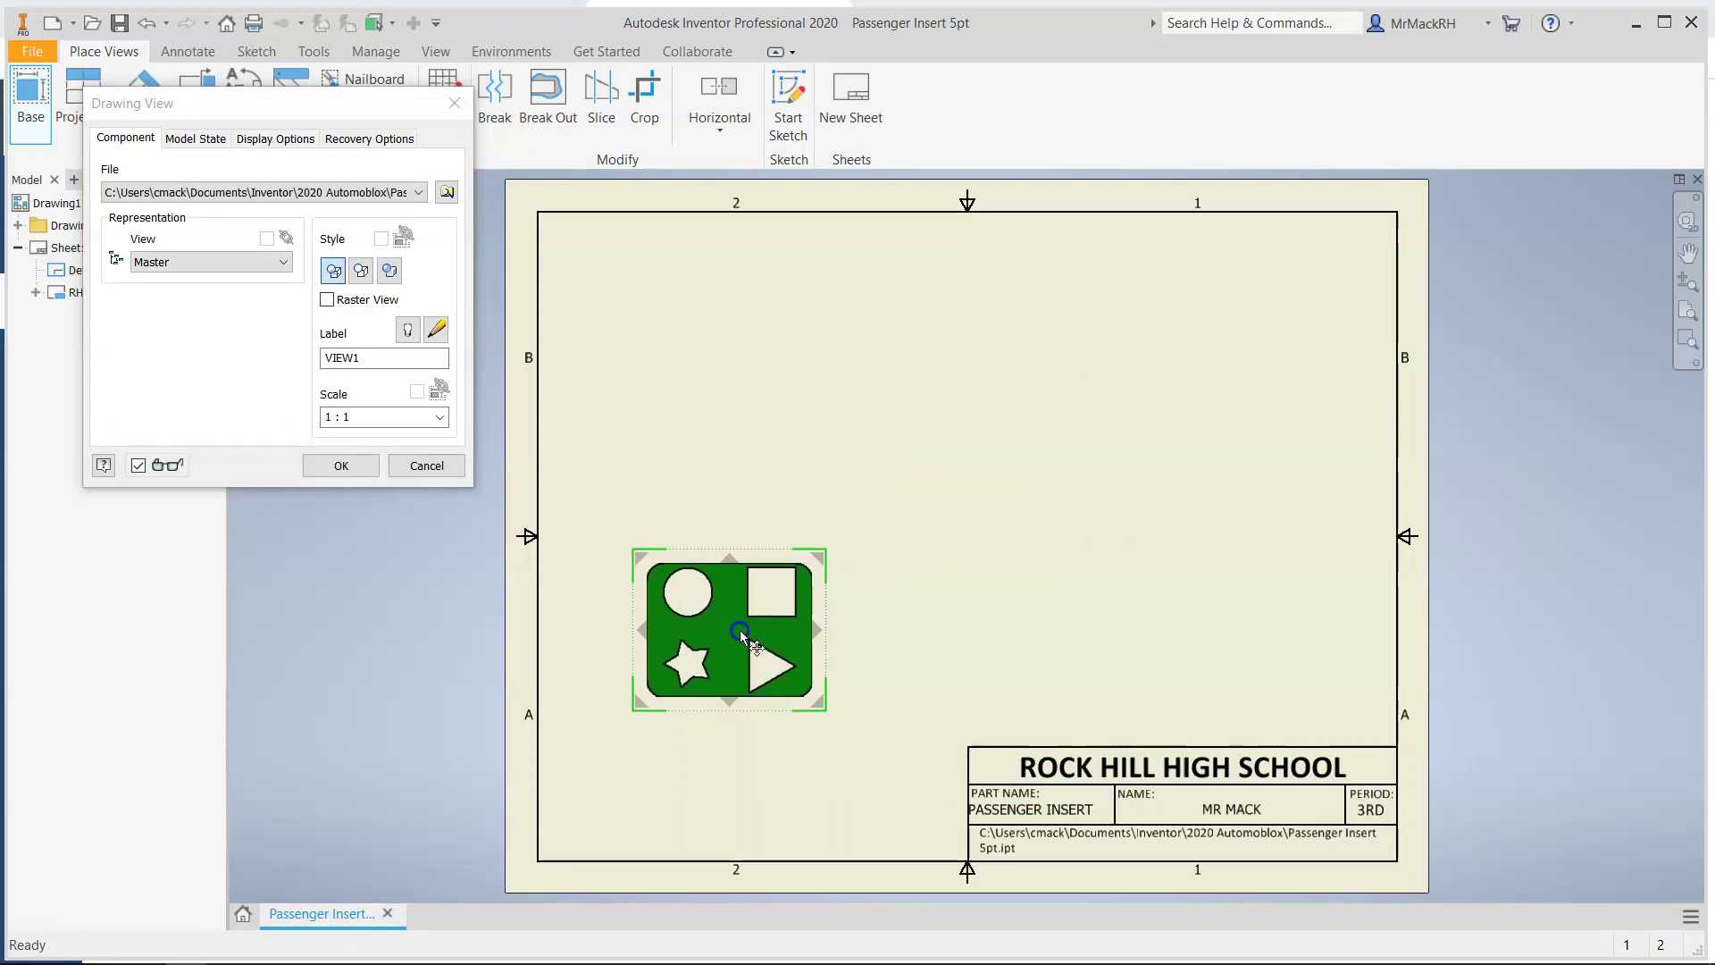
pyautogui.click(725, 449)
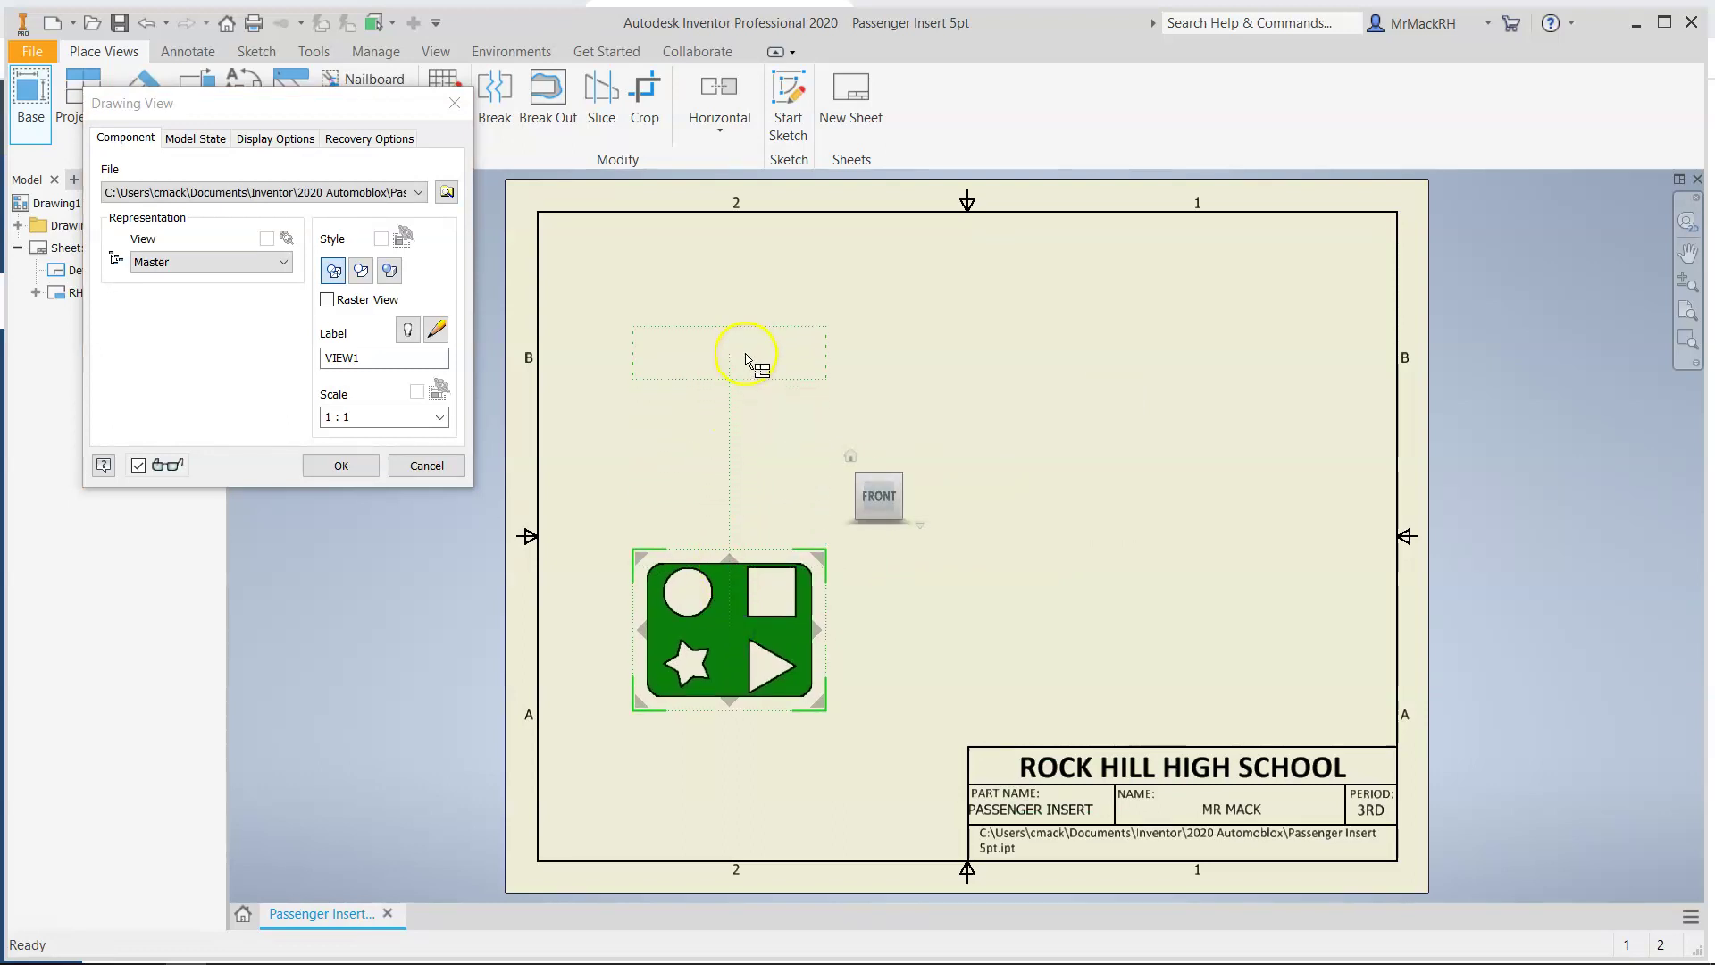
pyautogui.click(753, 358)
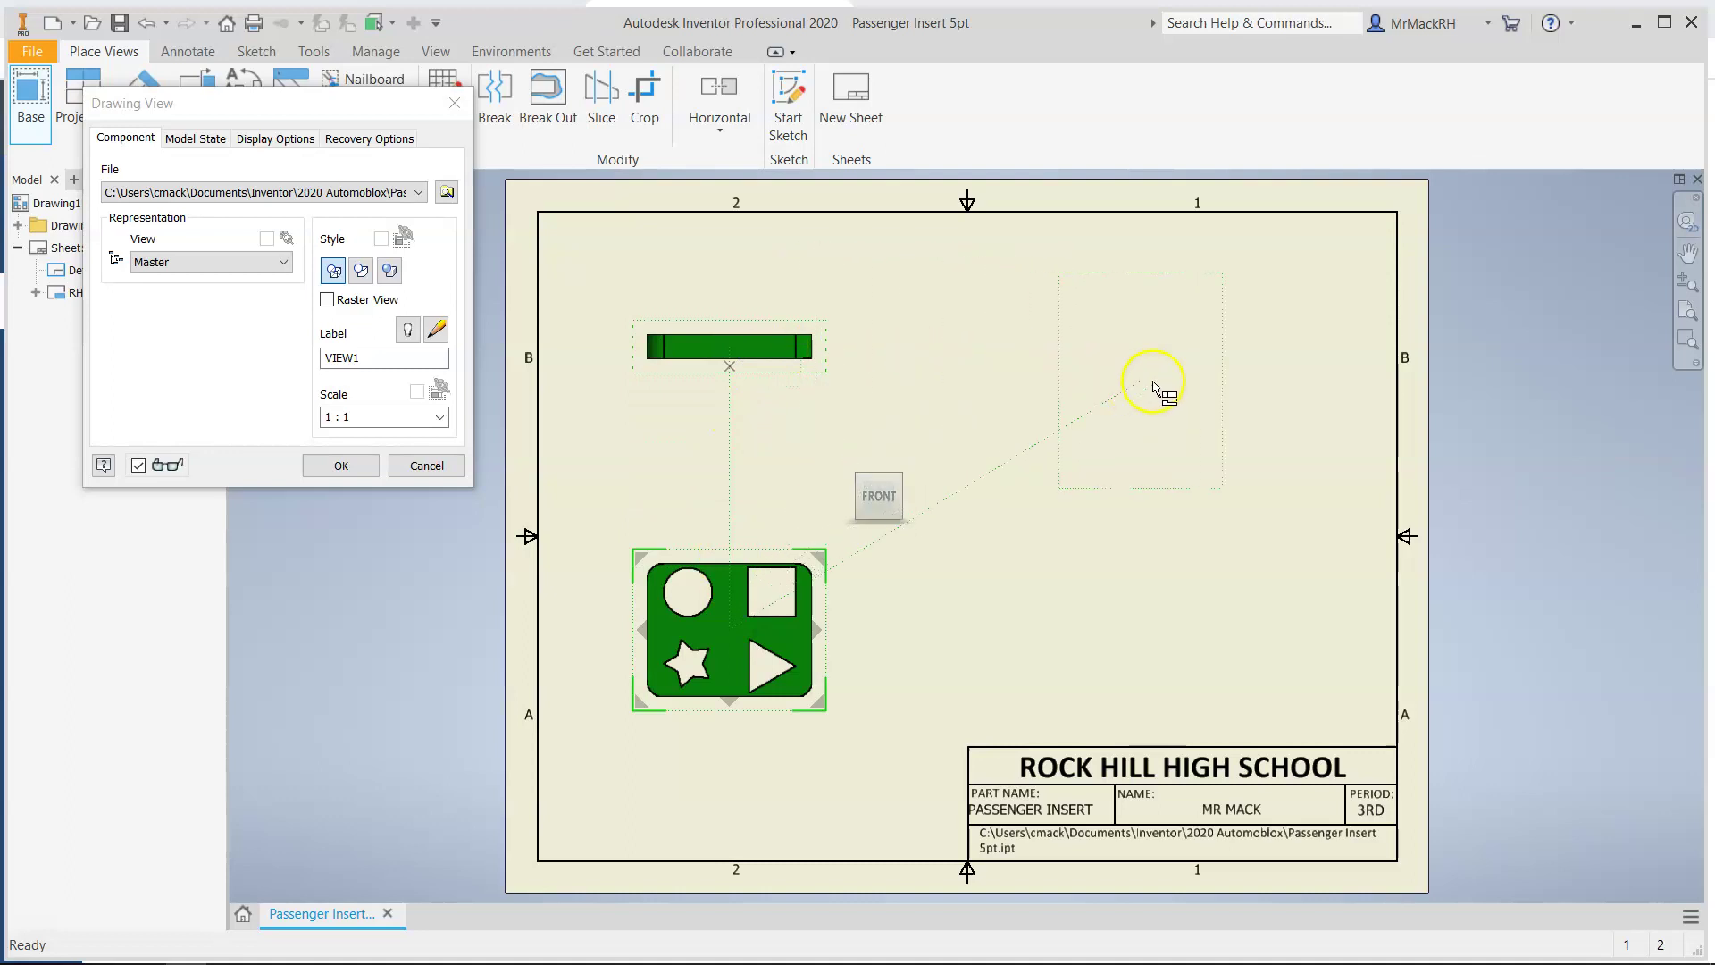
pyautogui.click(1259, 362)
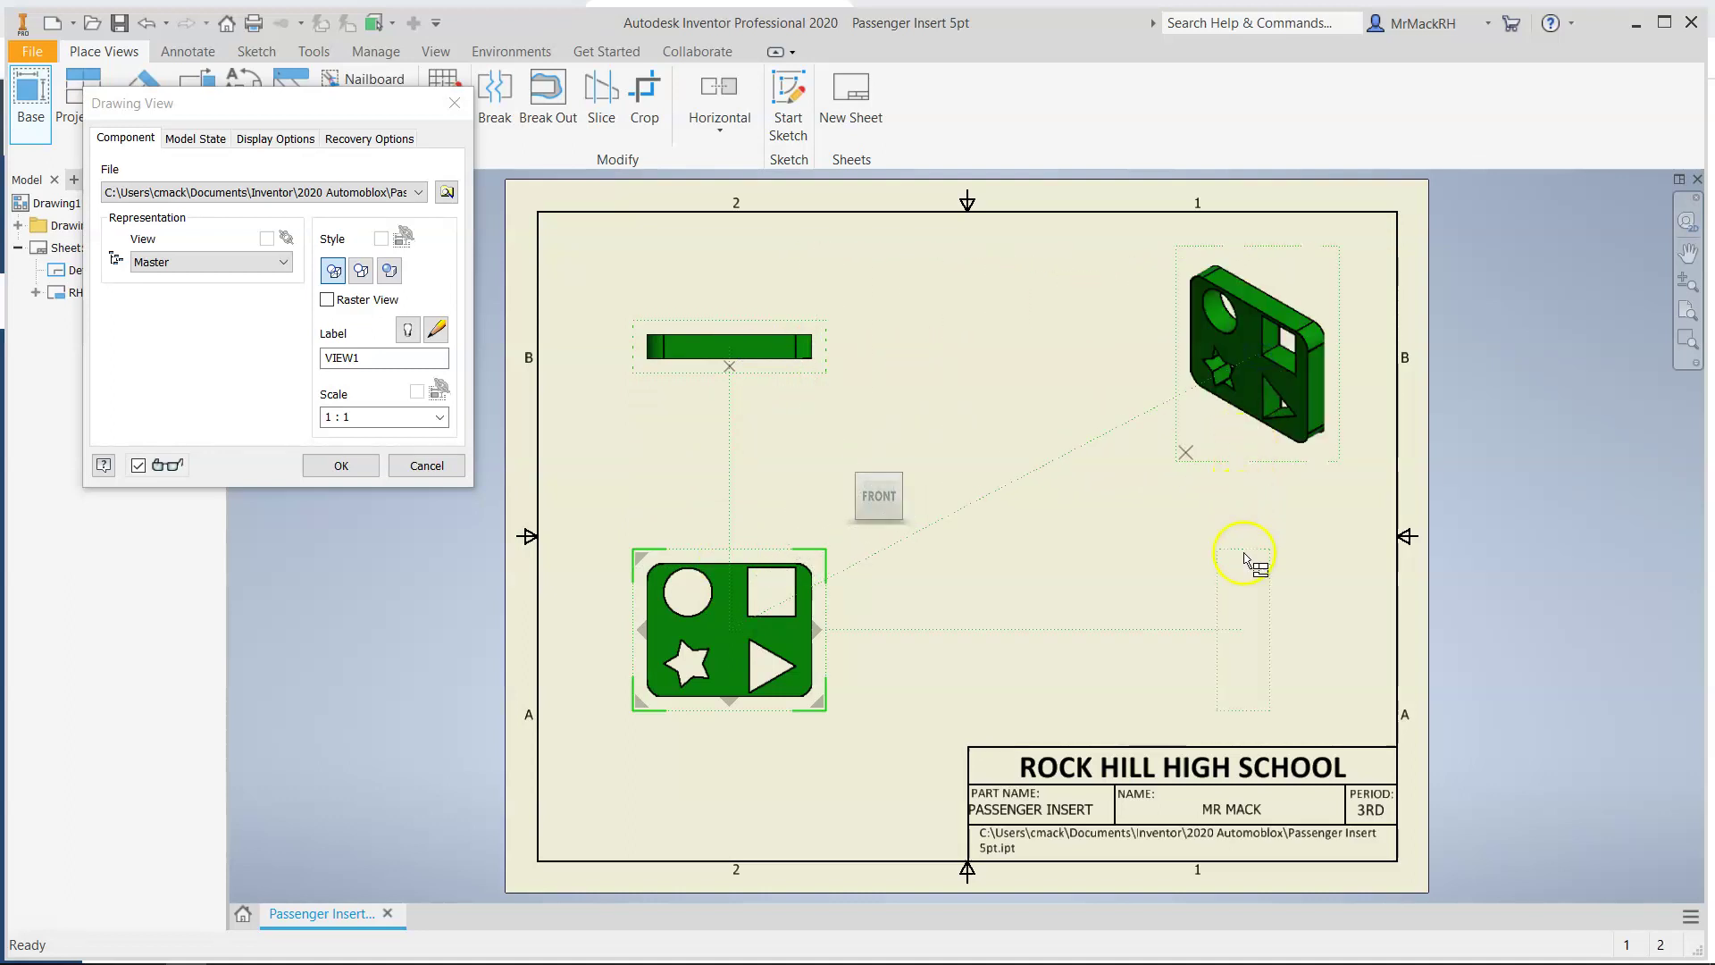
pyautogui.click(1246, 601)
pyautogui.rightClick(1323, 614)
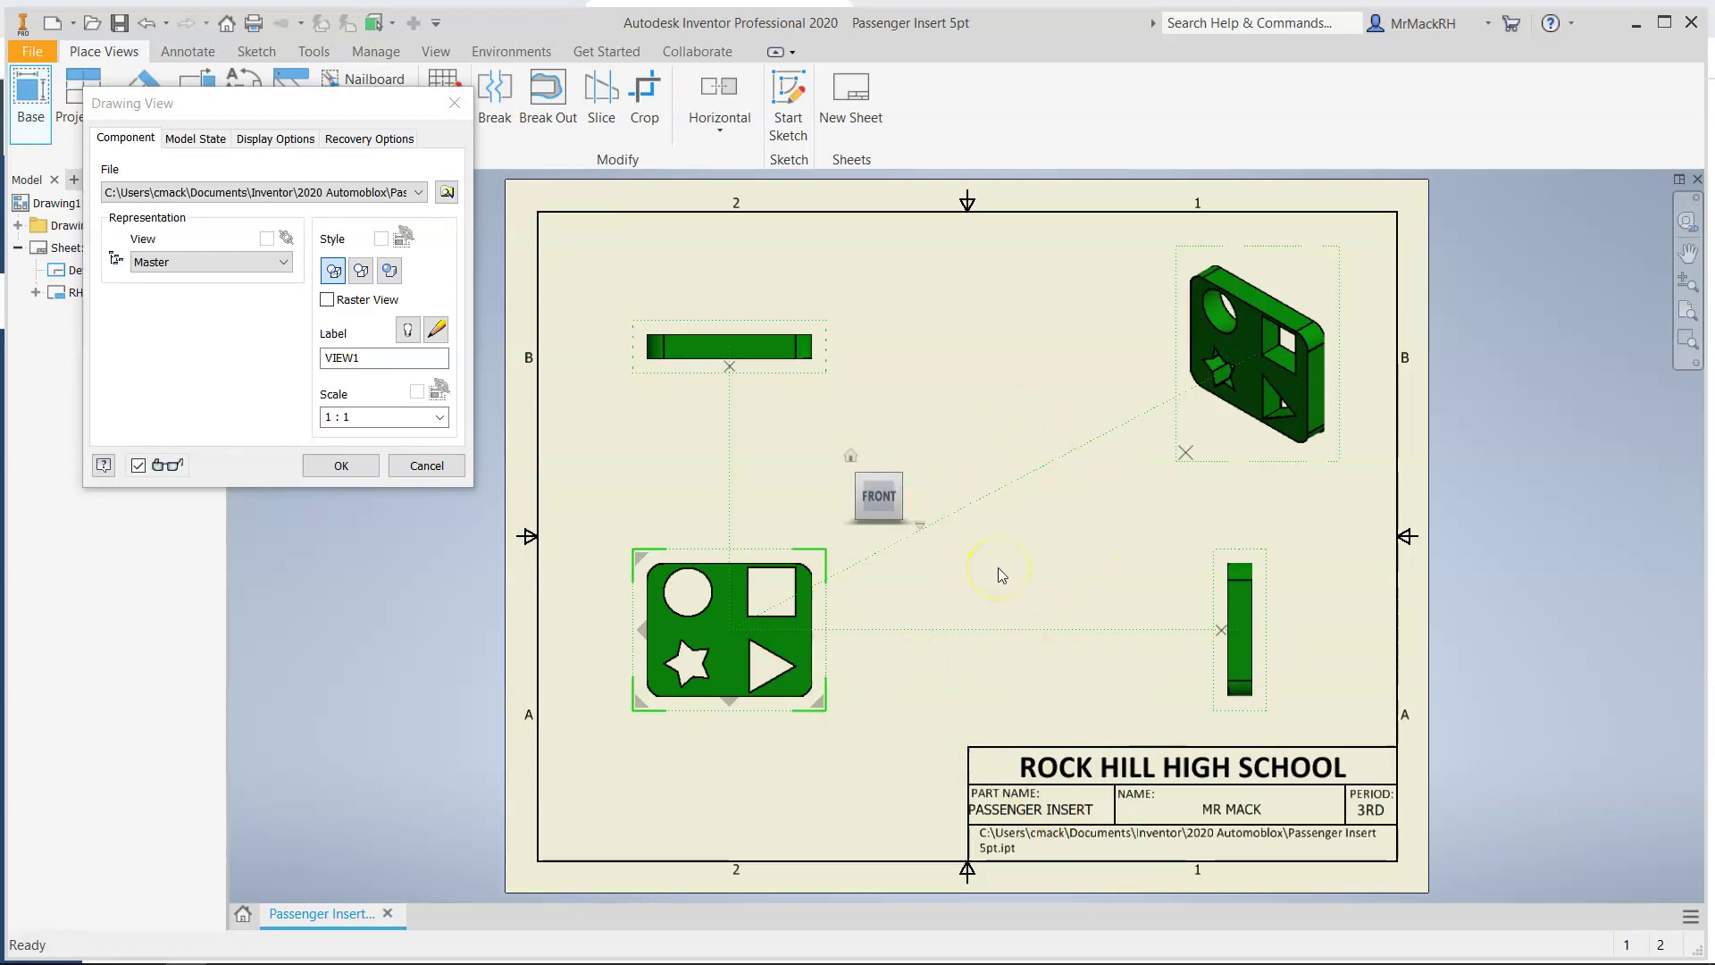
pyautogui.click(340, 465)
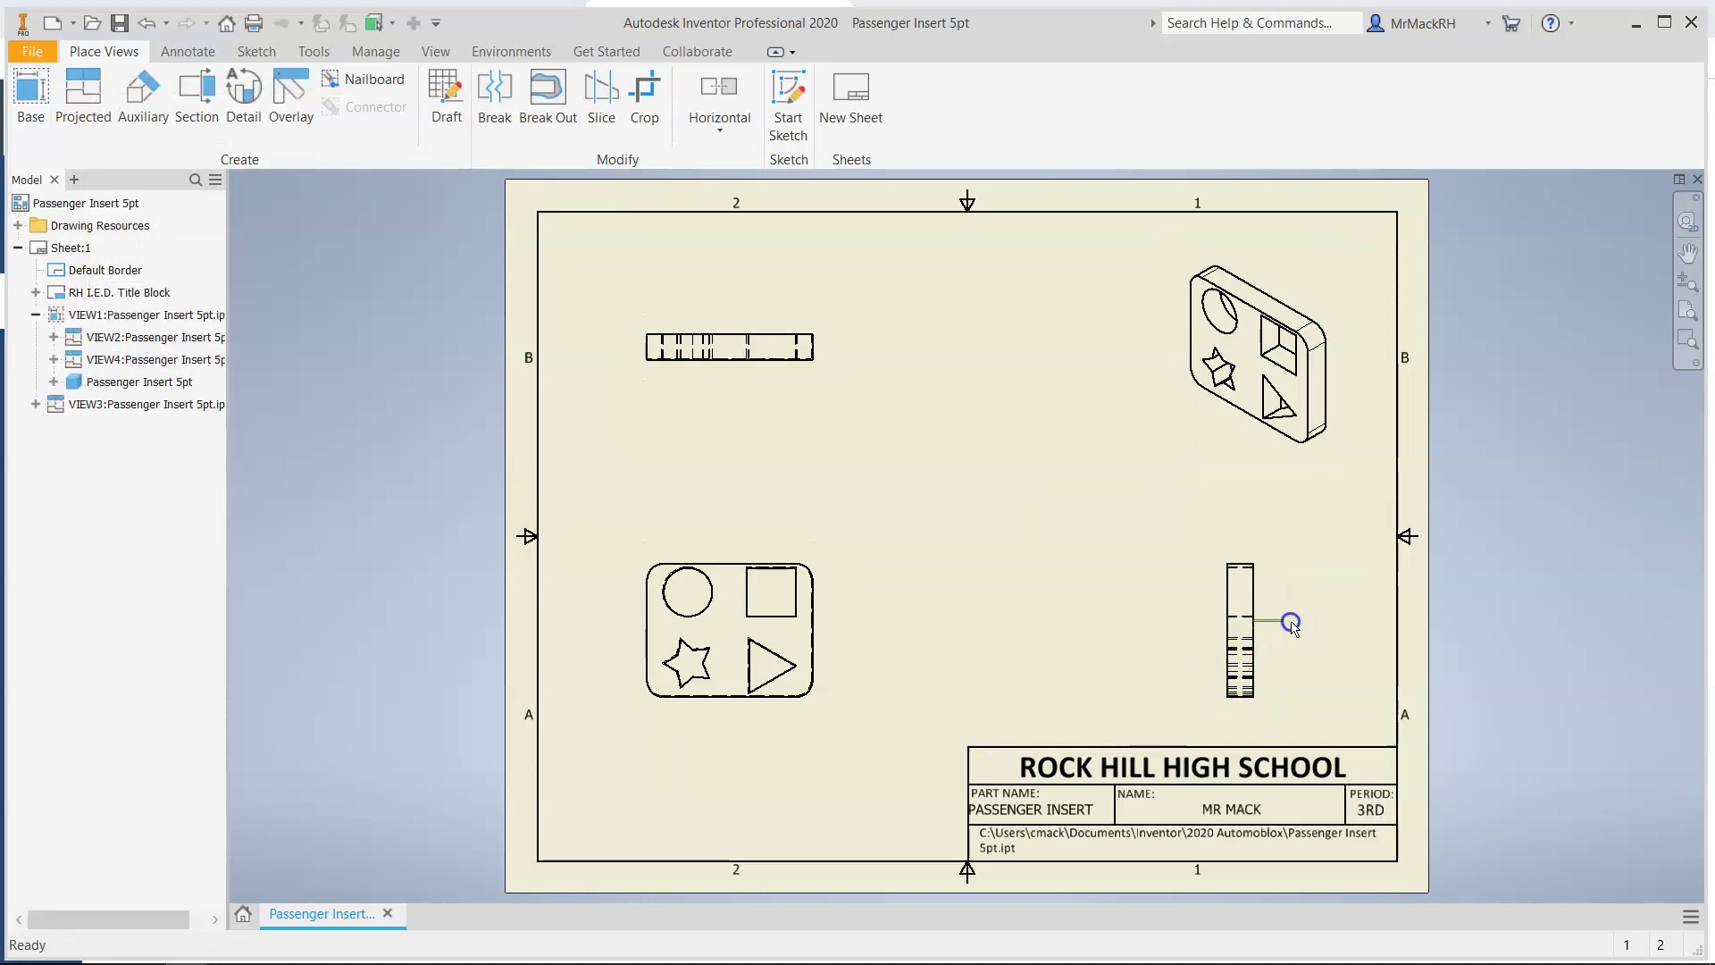
# Move the right-side view further right and switch the isometric view to Shaded style
pyautogui.click(1240, 629)
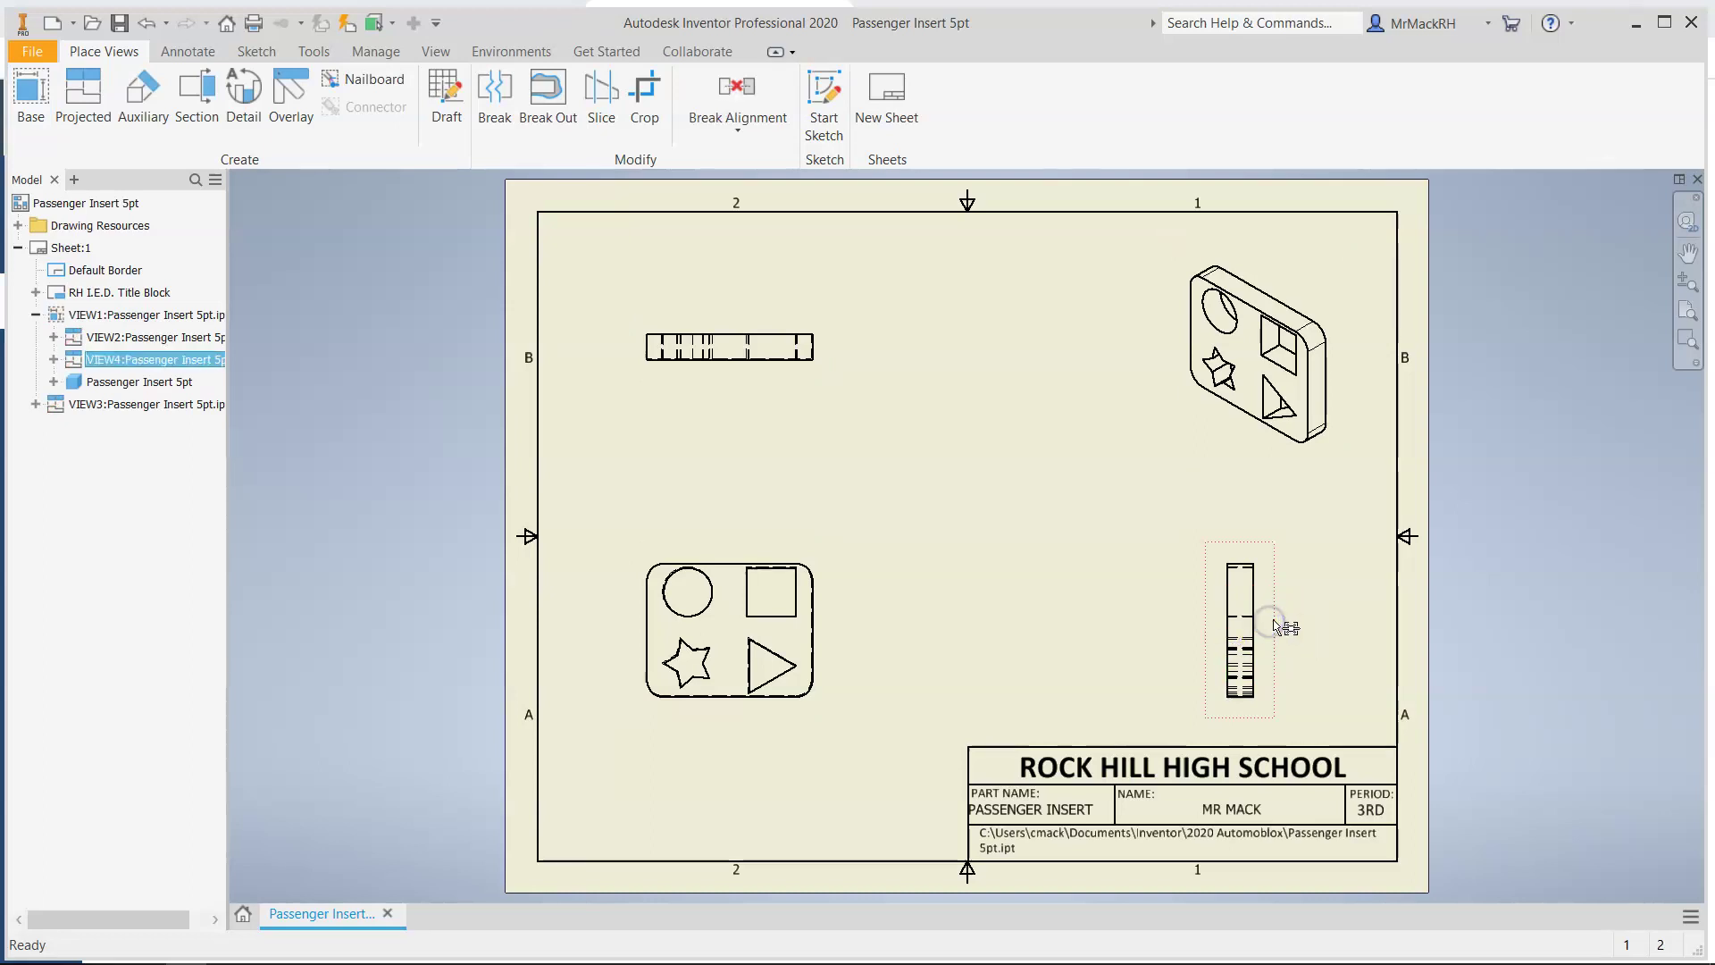
pyautogui.moveTo(1288, 633); pyautogui.dragTo(1311, 630)
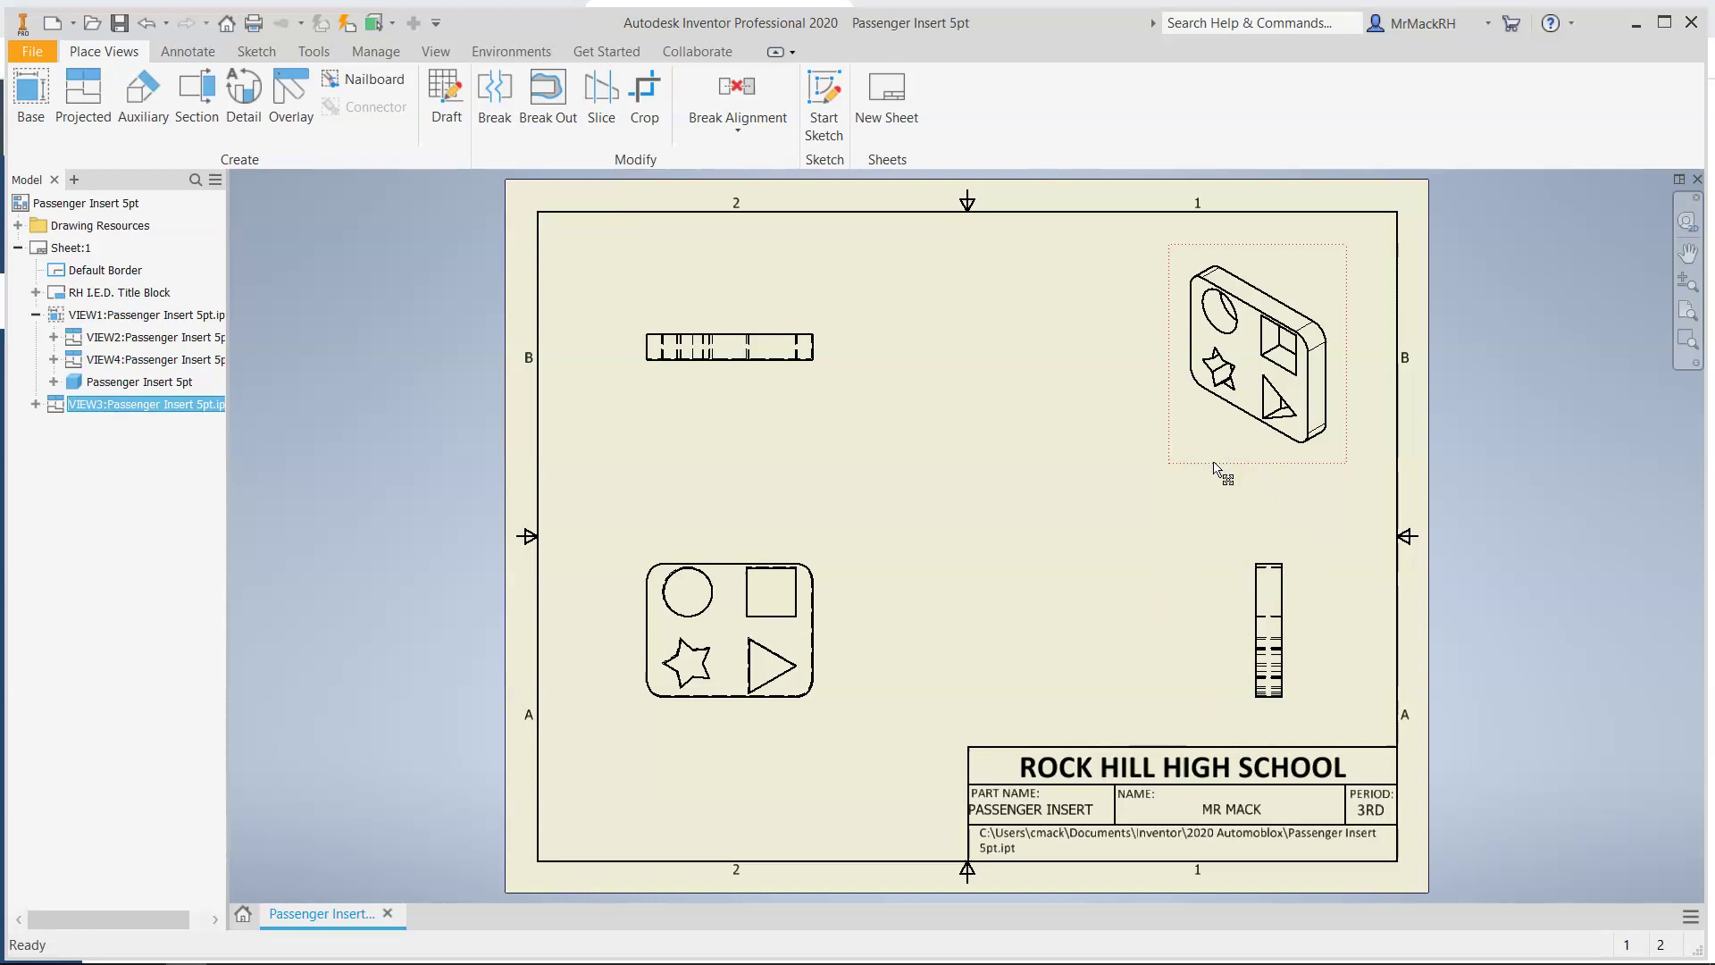
pyautogui.click(1220, 462)
pyautogui.rightClick(1220, 462)
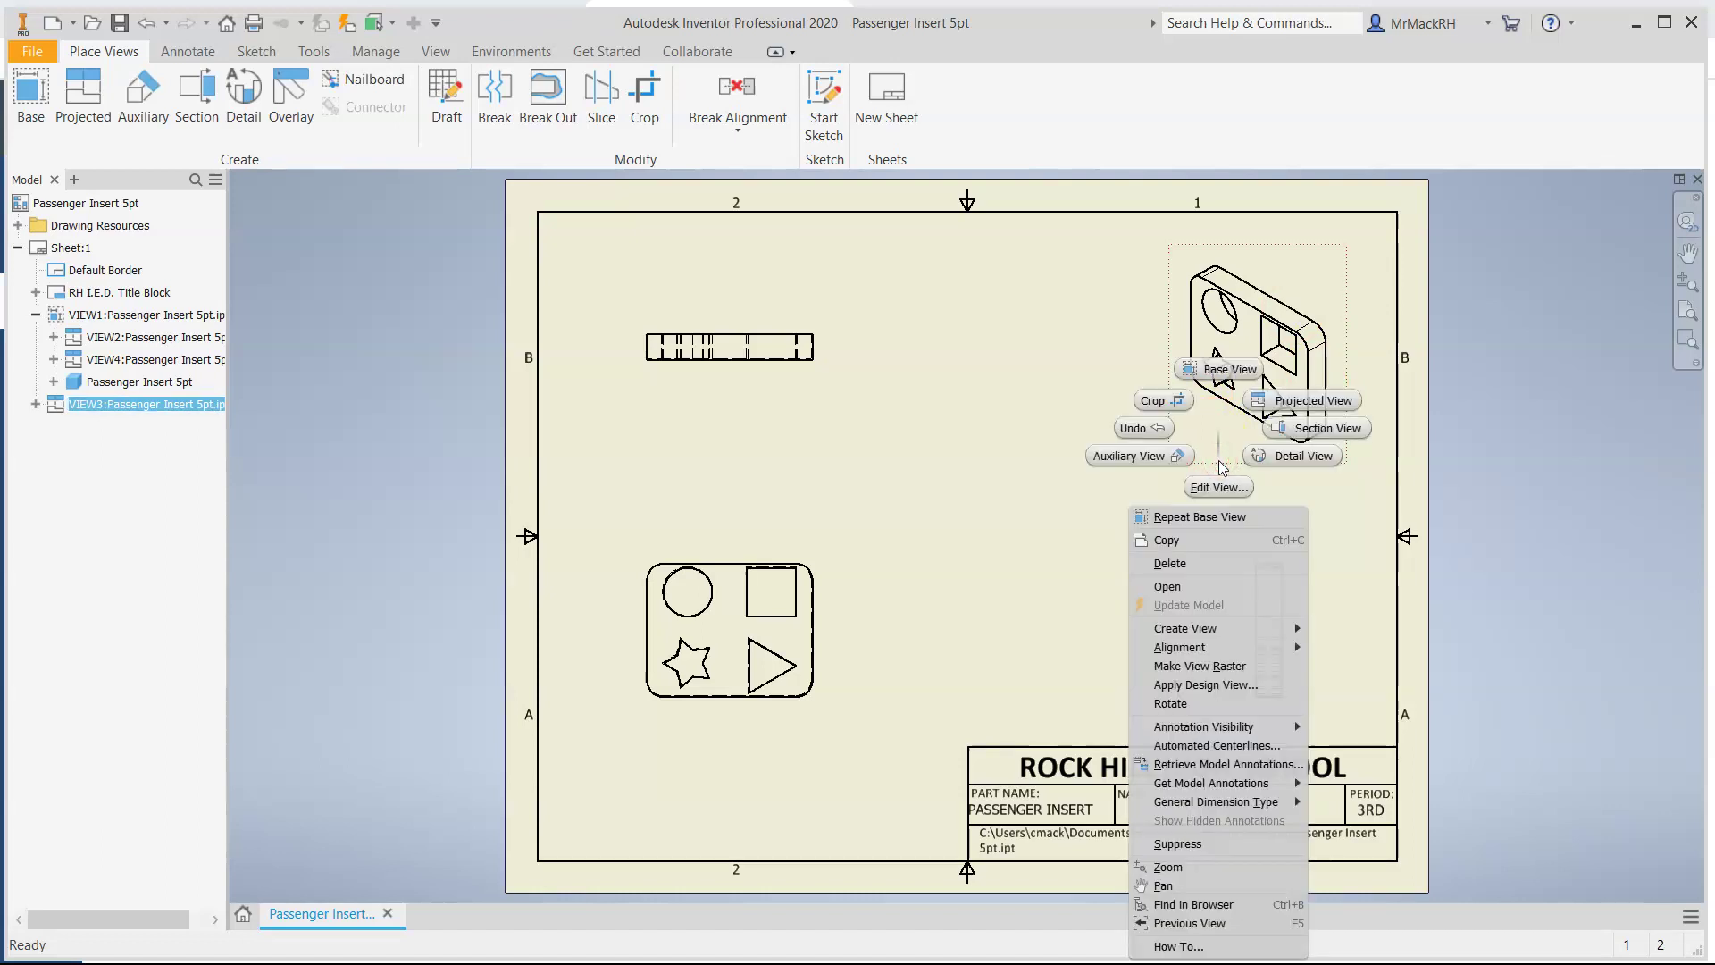
pyautogui.click(1207, 496)
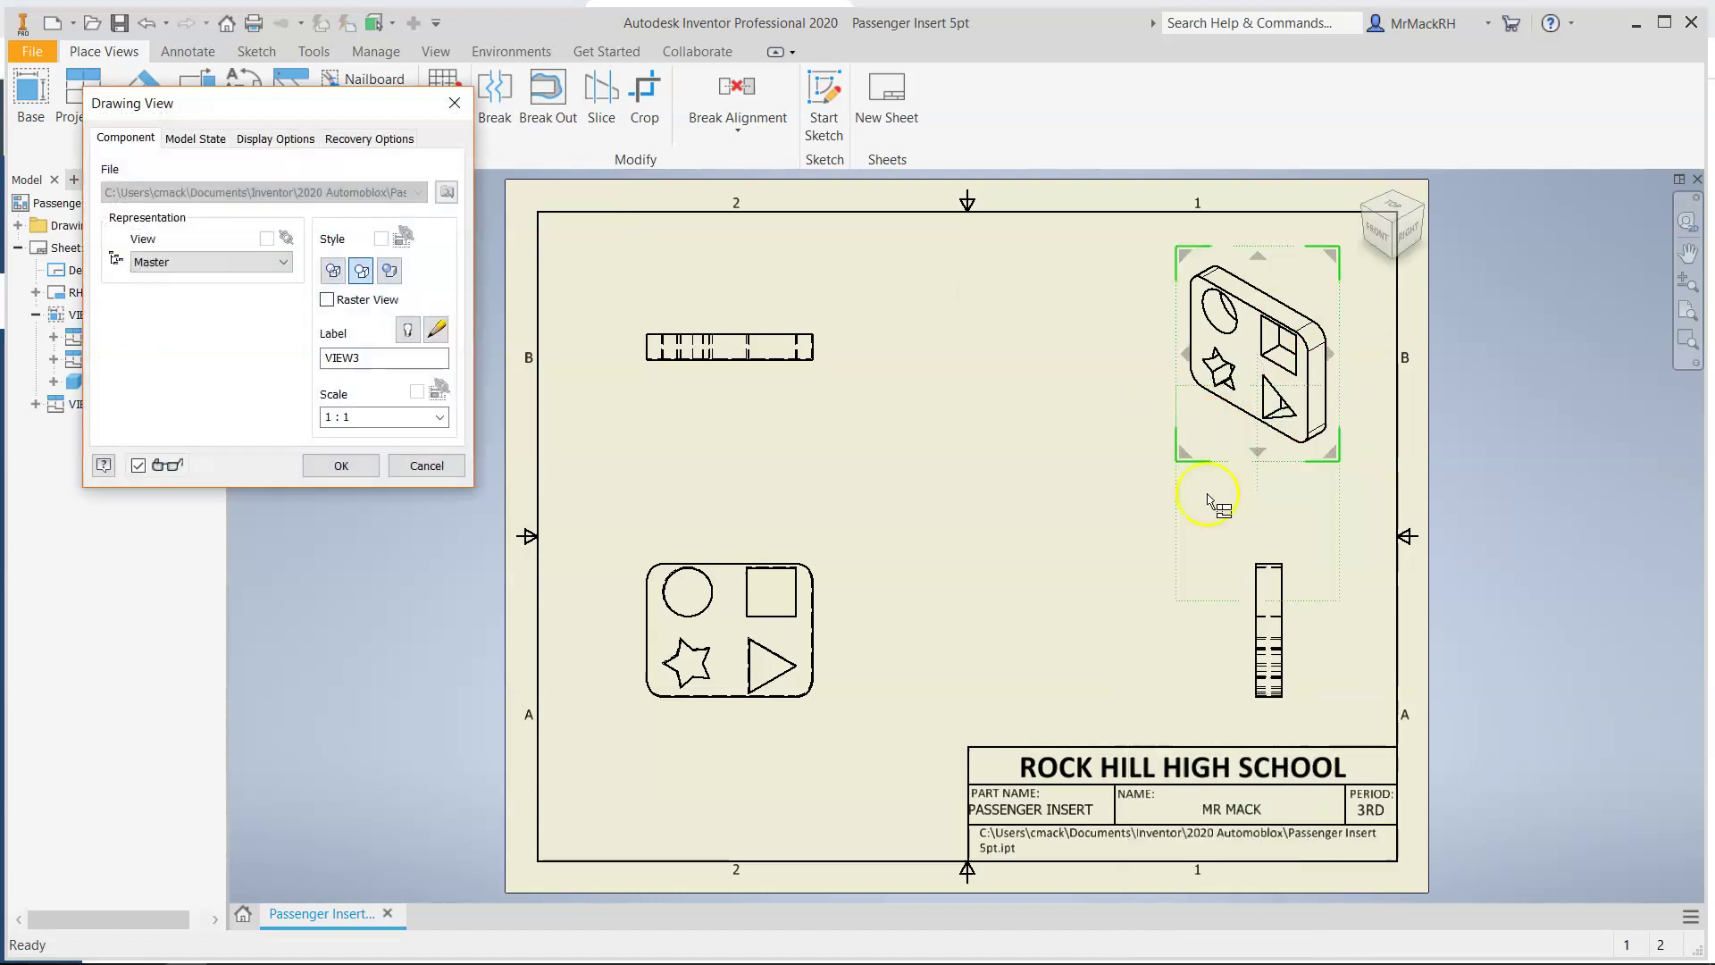
pyautogui.click(399, 283)
pyautogui.click(364, 415)
pyautogui.click(341, 466)
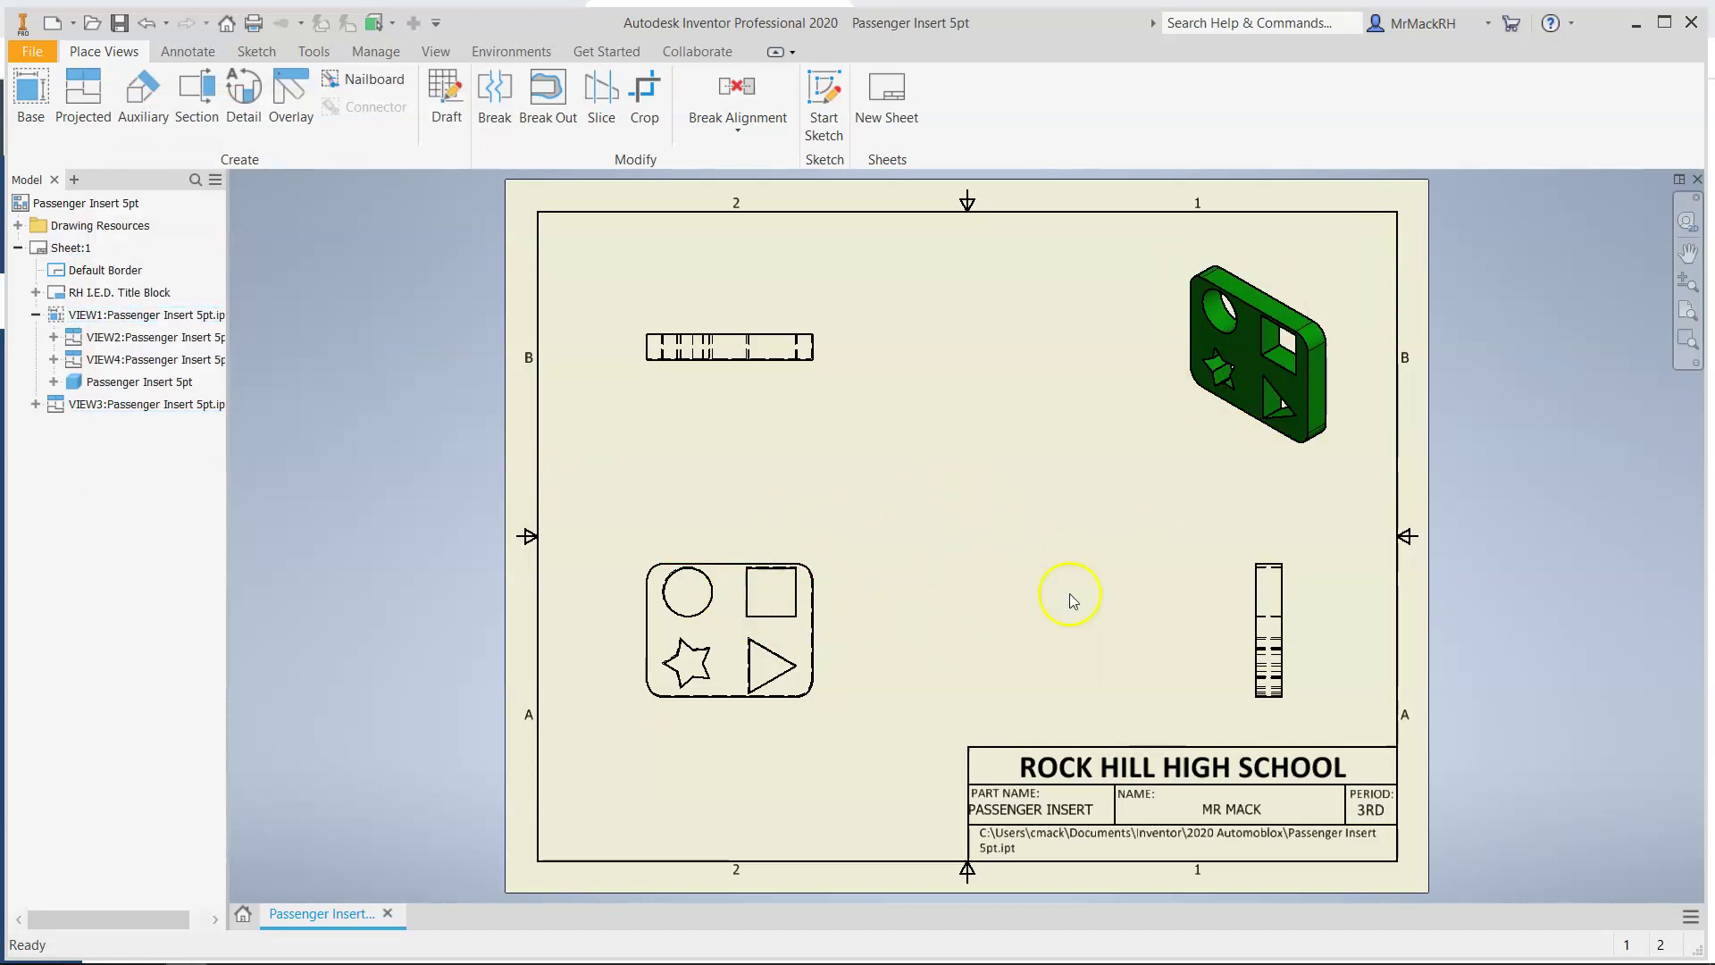
# Add a Passenger Insert 5pt base view rotated to BACK, positioned between front and side views
pyautogui.click(40, 114)
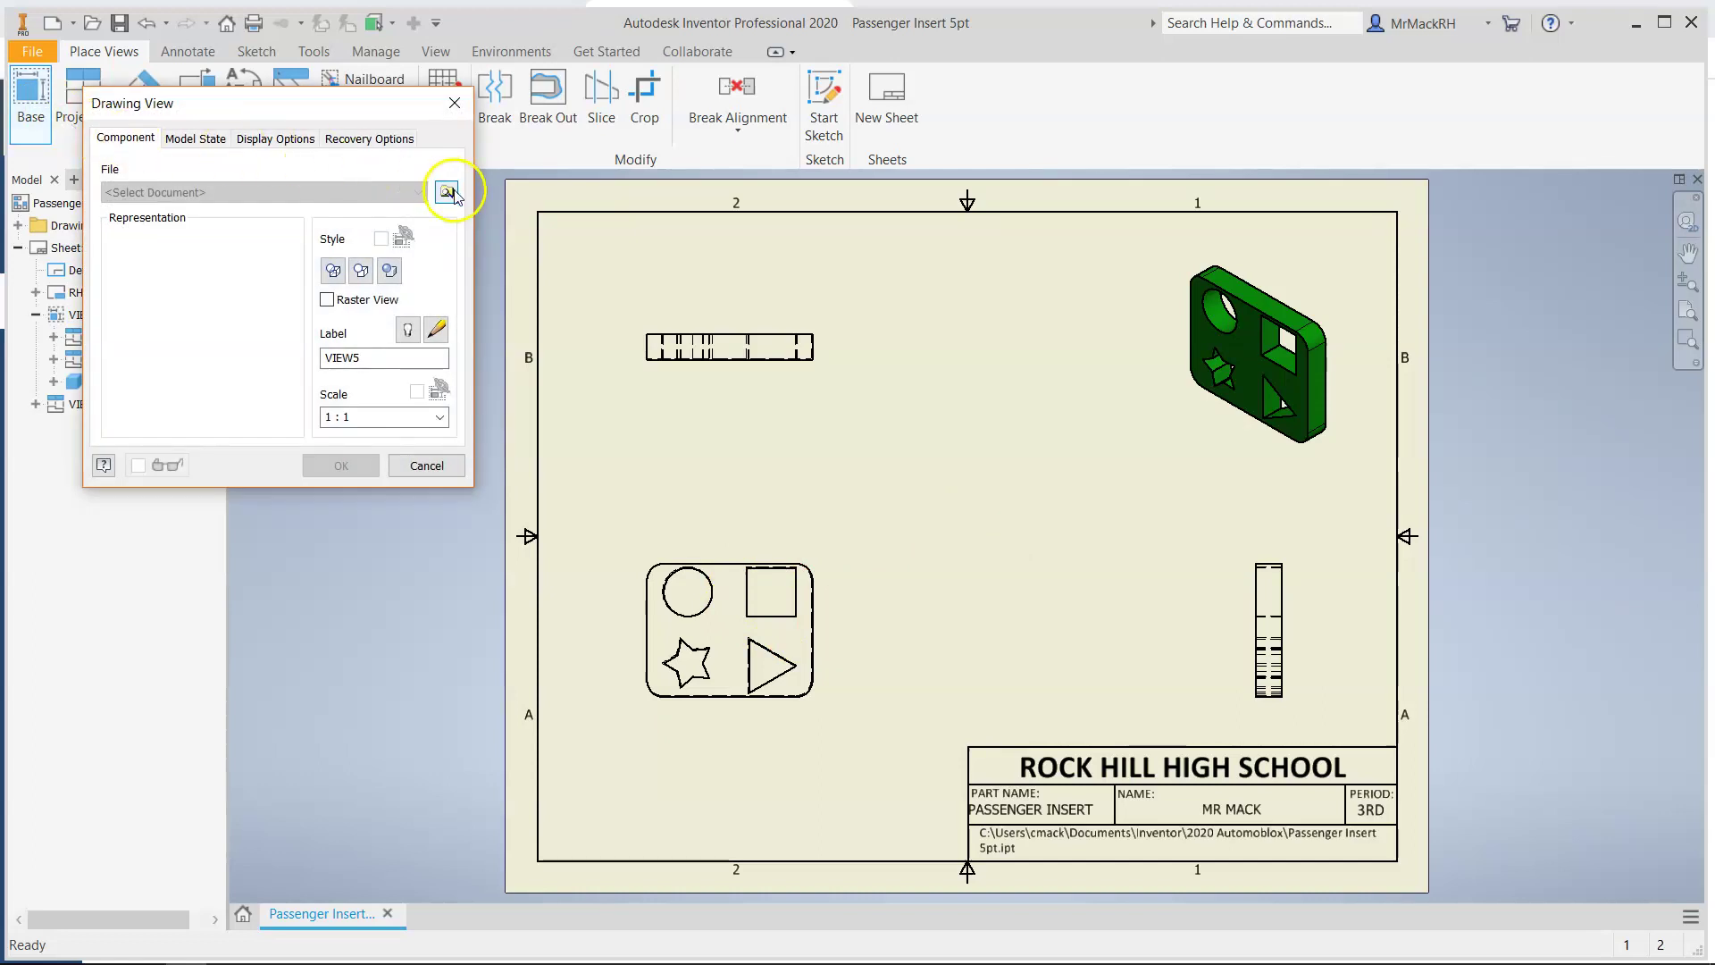
pyautogui.click(446, 192)
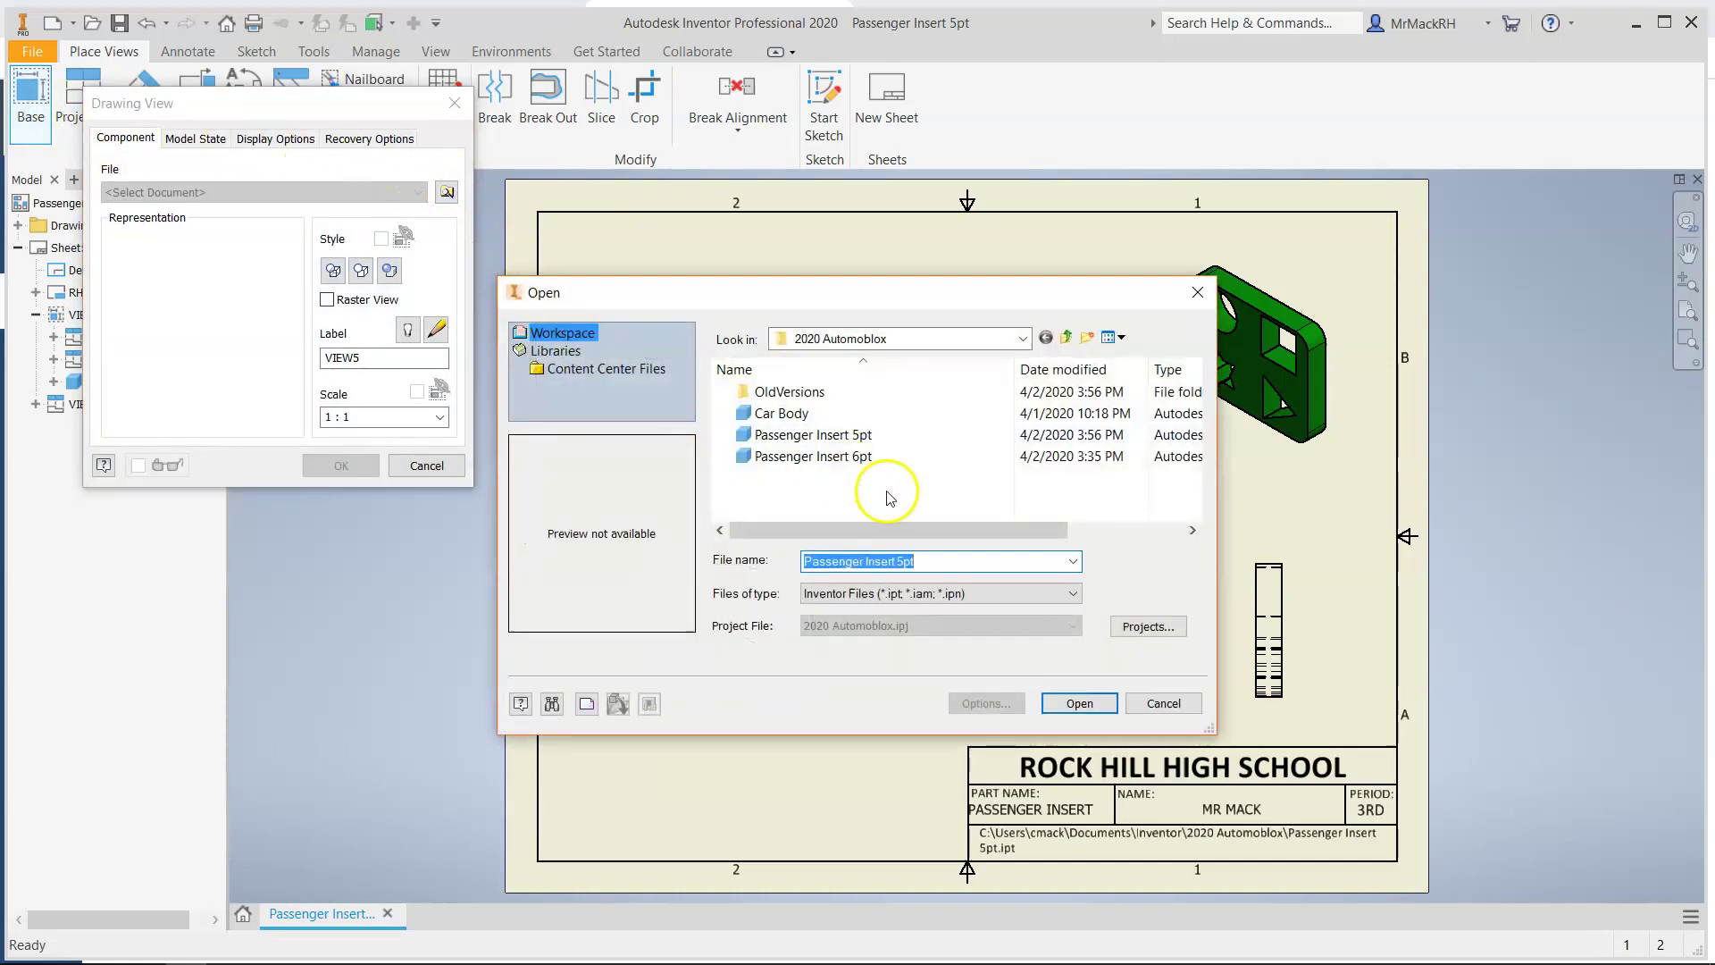
pyautogui.click(1098, 707)
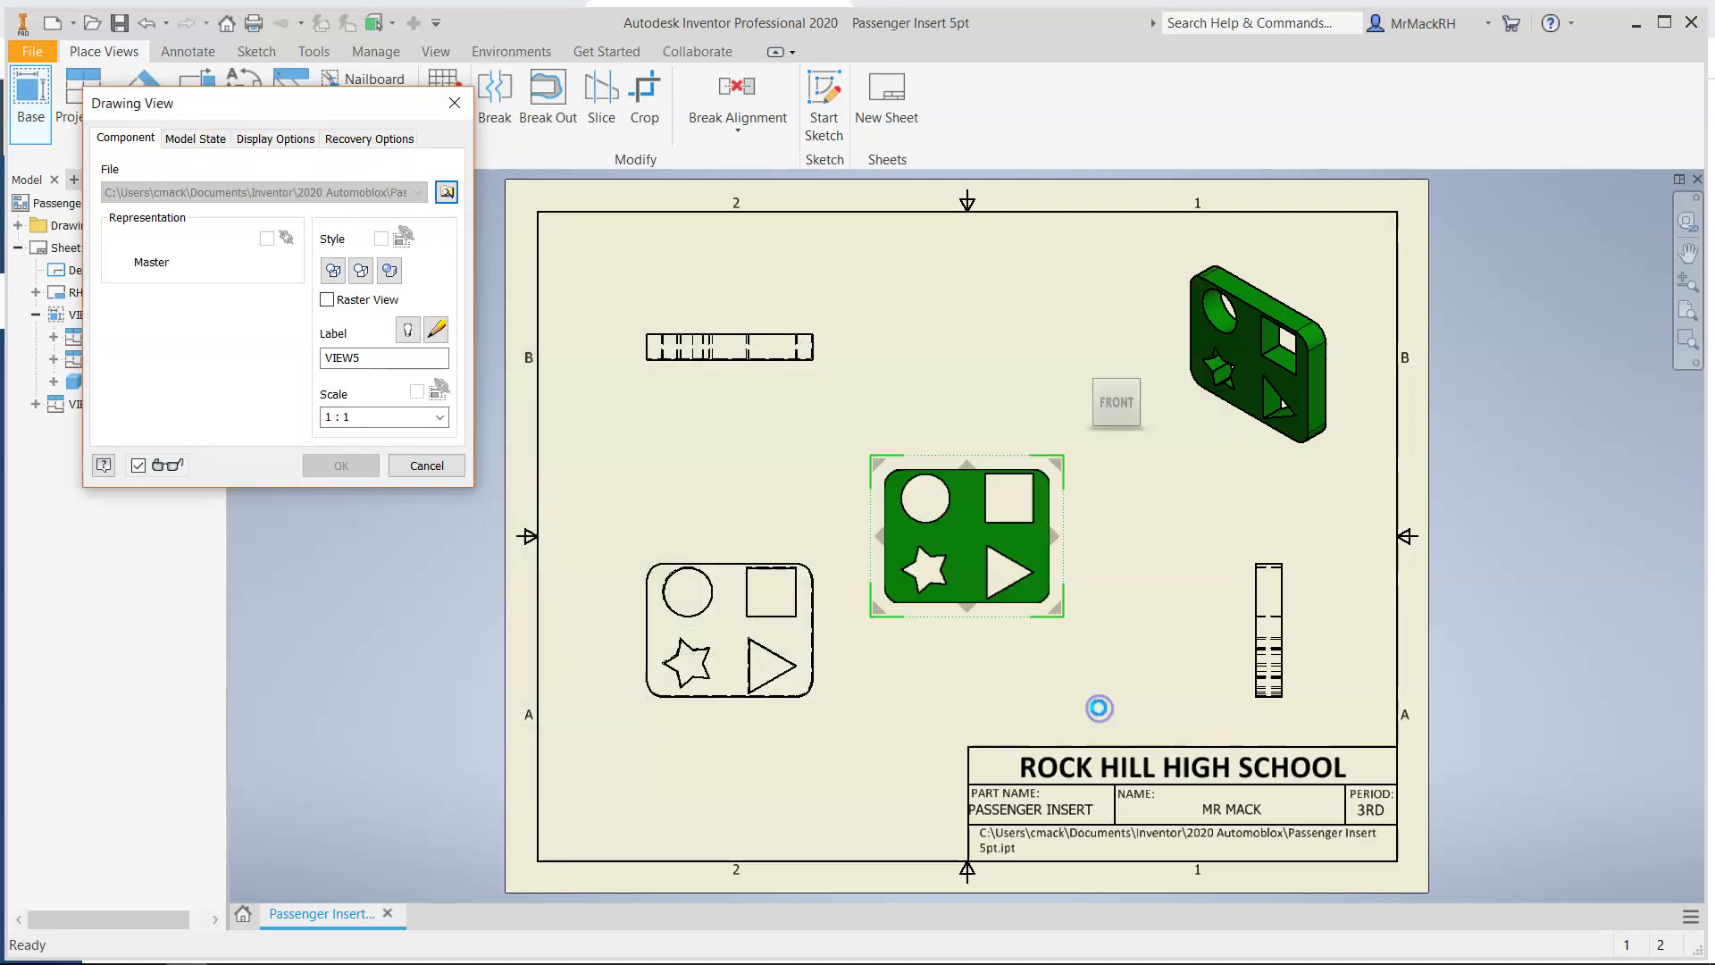
pyautogui.click(1150, 403)
pyautogui.click(1150, 402)
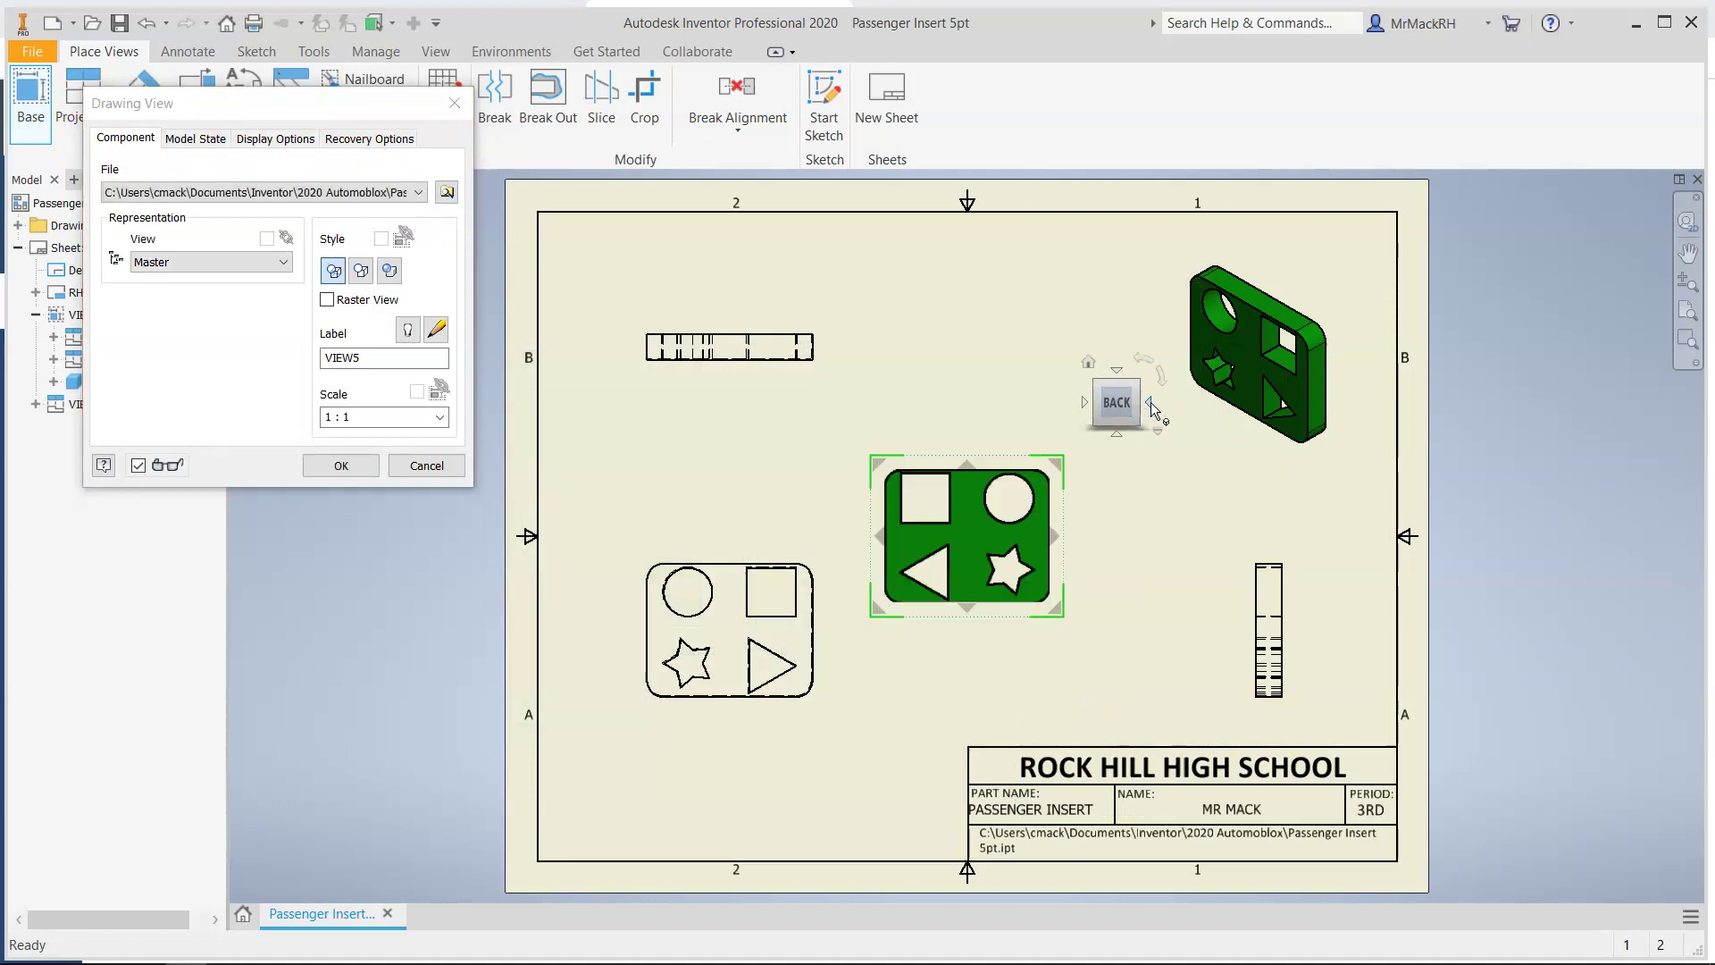
pyautogui.moveTo(970, 525); pyautogui.dragTo(1021, 617)
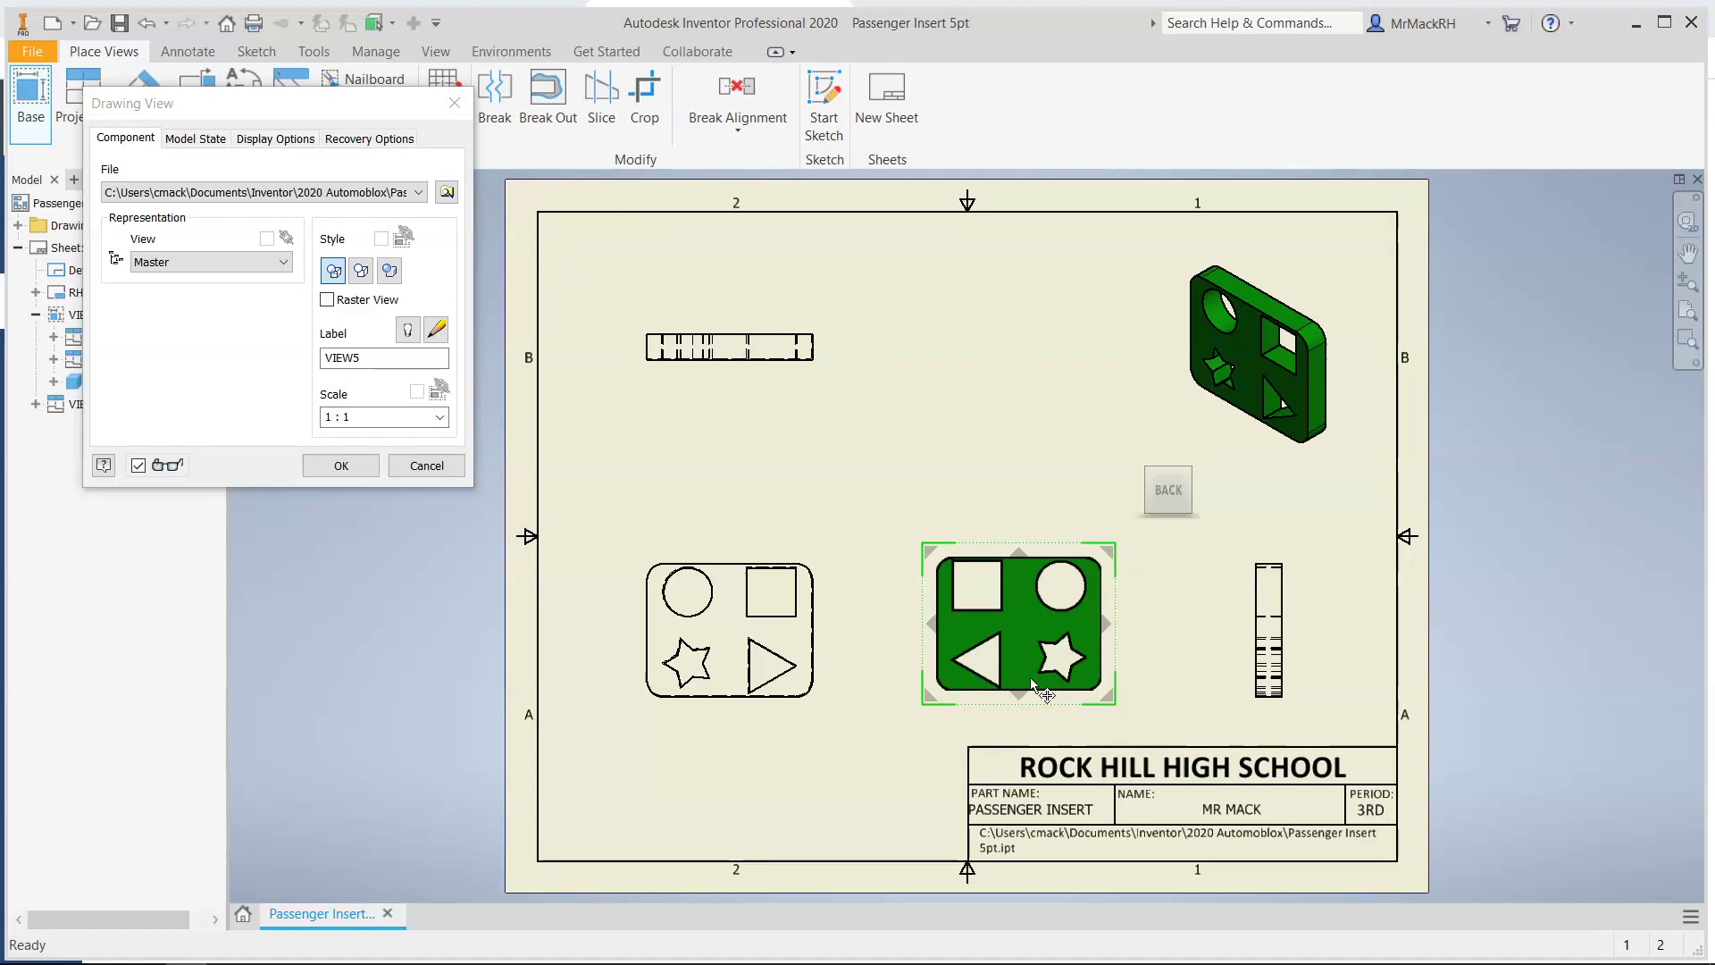
# Confirm placement of the back view as VIEW5 on the sheet
pyautogui.click(329, 464)
pyautogui.scroll(6, 924, 661)
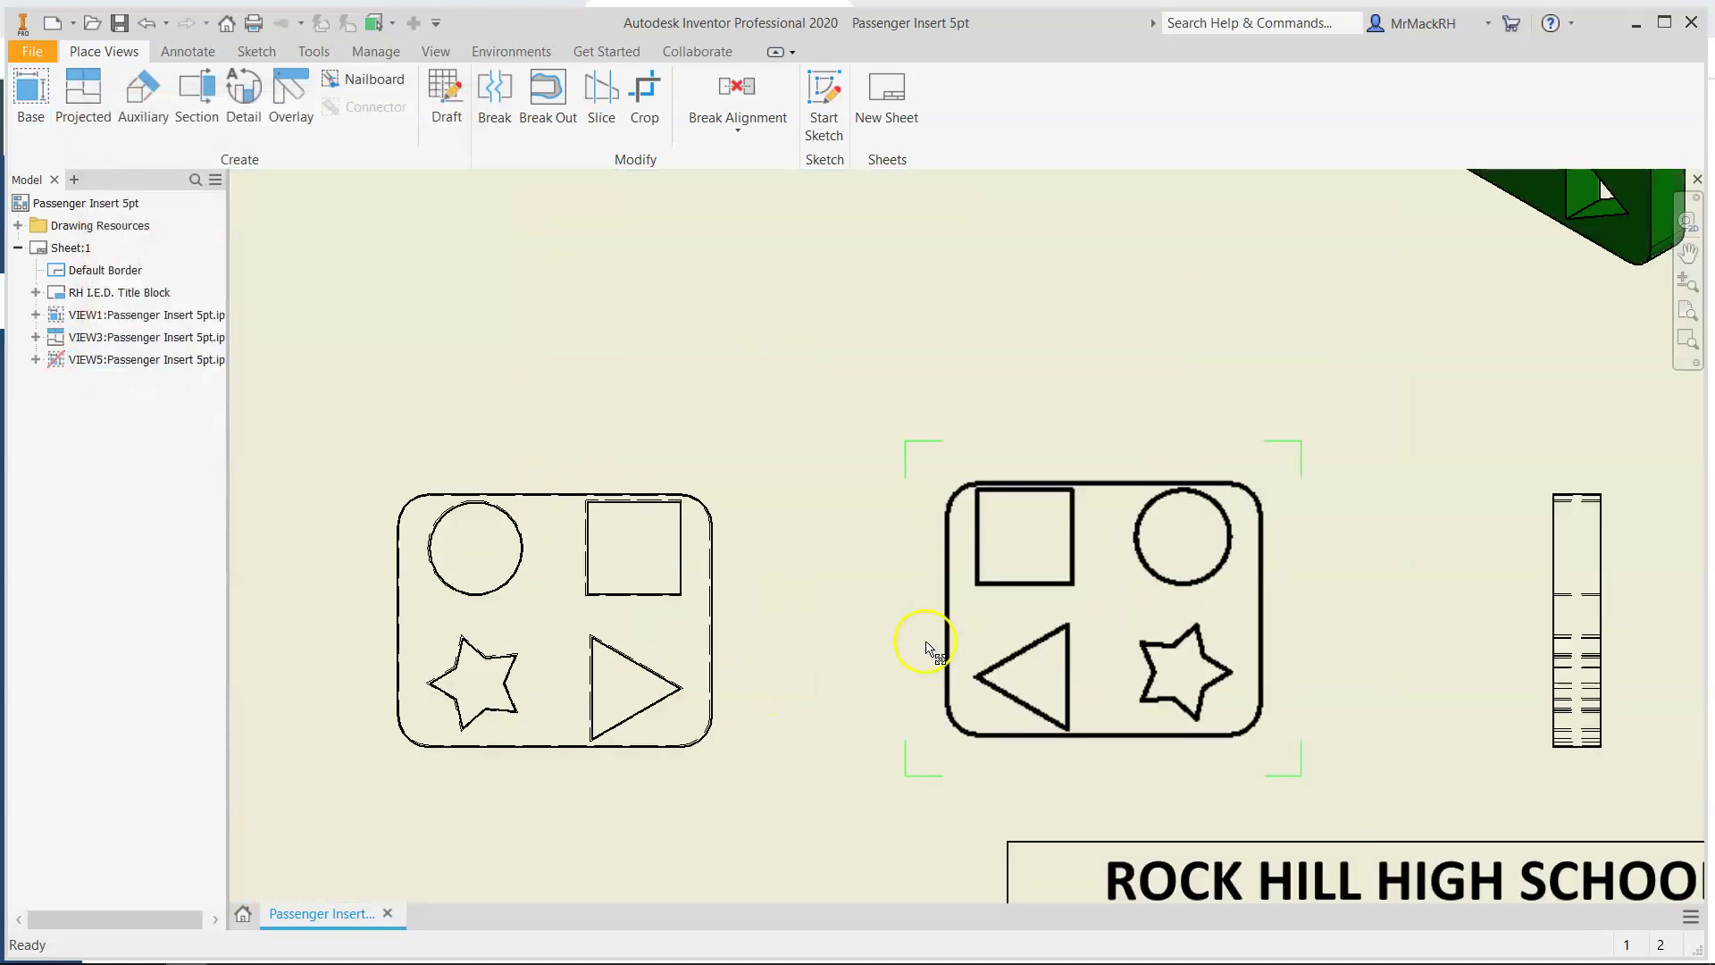
pyautogui.scroll(-5, 545, 596)
pyautogui.scroll(5, 334, 561)
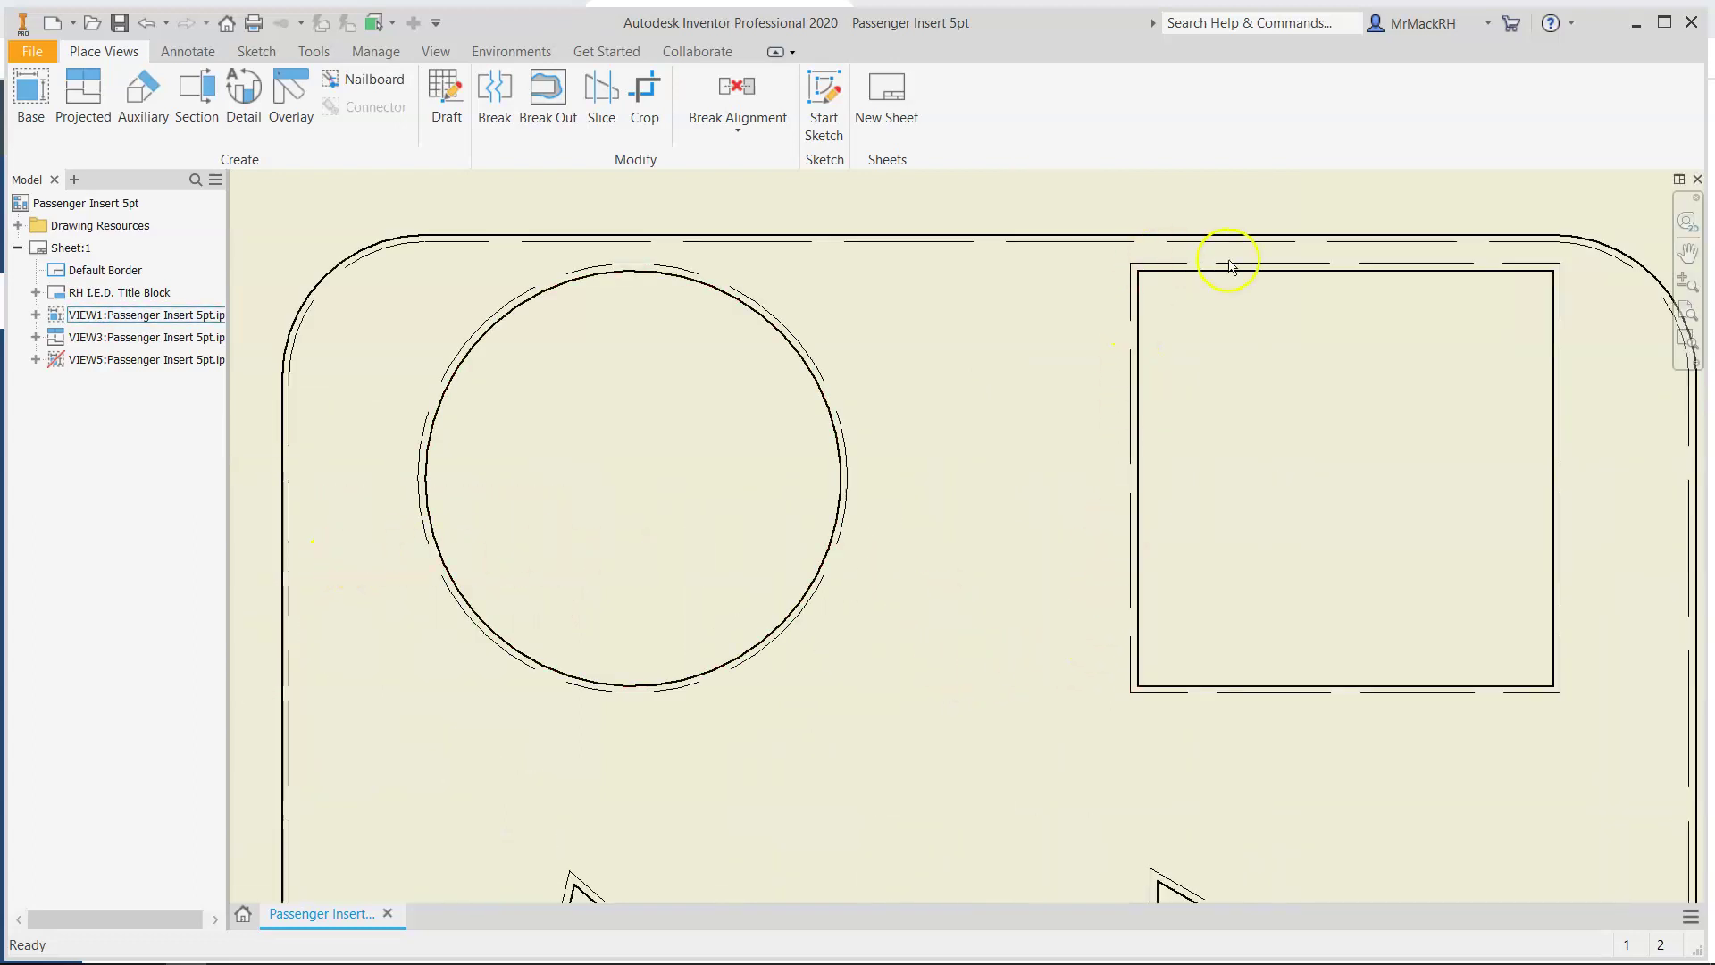
pyautogui.scroll(-6, 1187, 689)
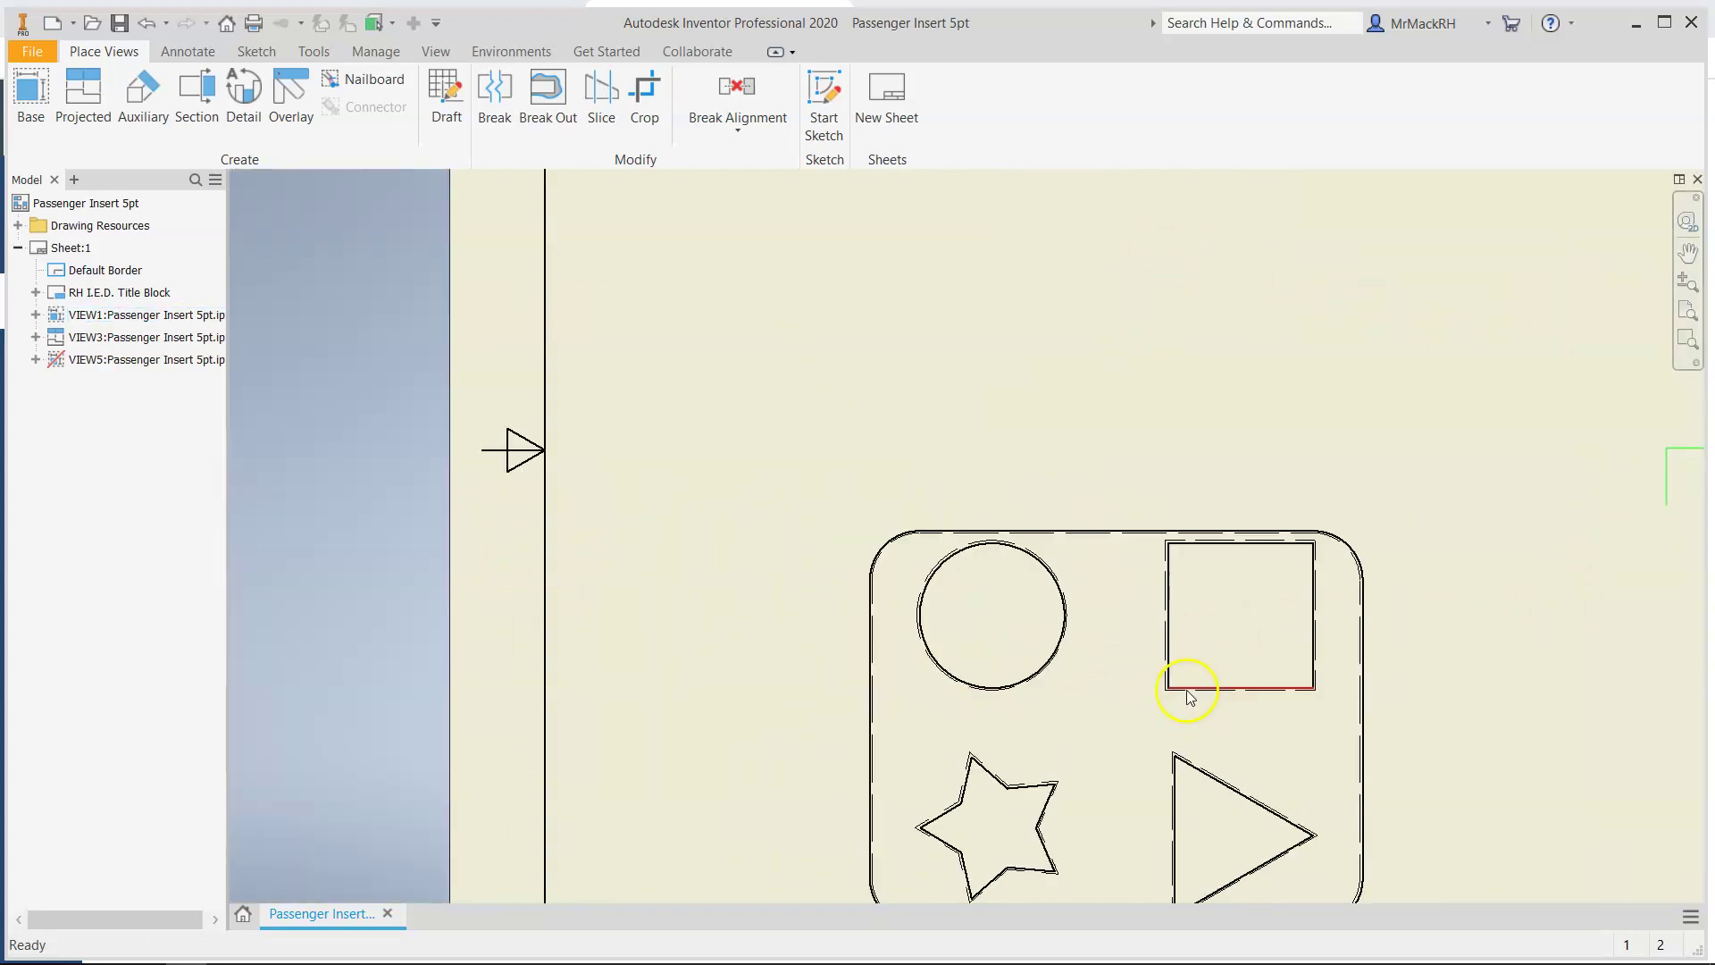
pyautogui.scroll(-5, 1669, 784)
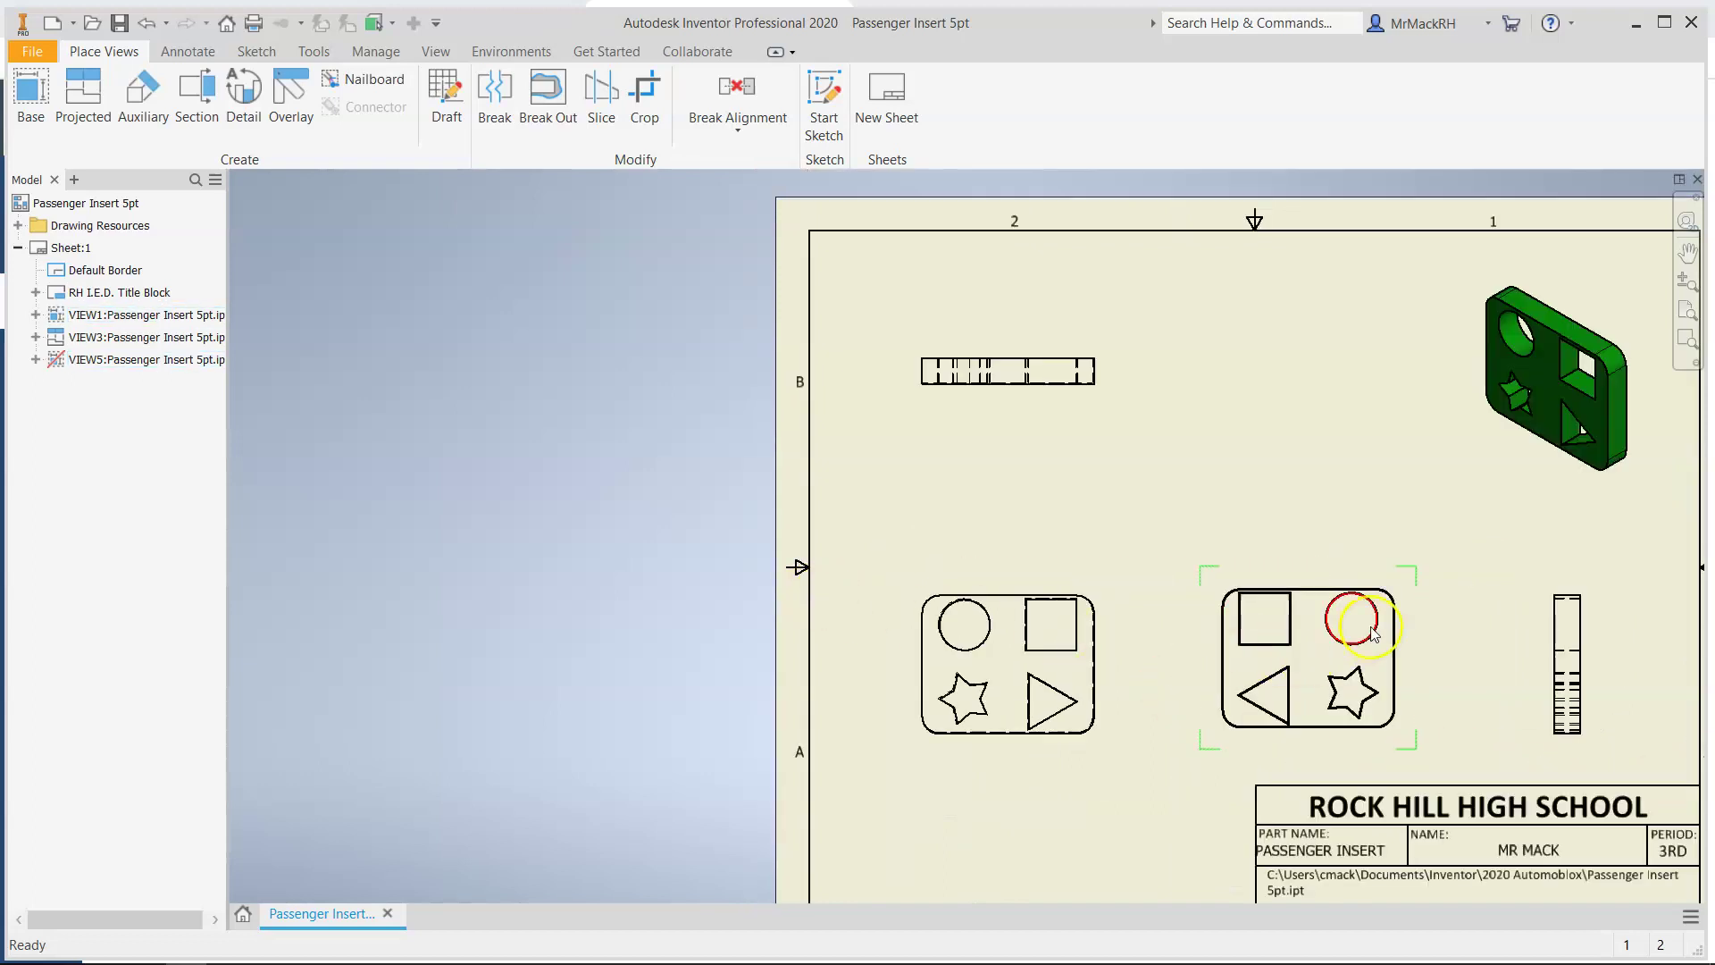
pyautogui.scroll(8, 1345, 614)
pyautogui.scroll(3, 1163, 532)
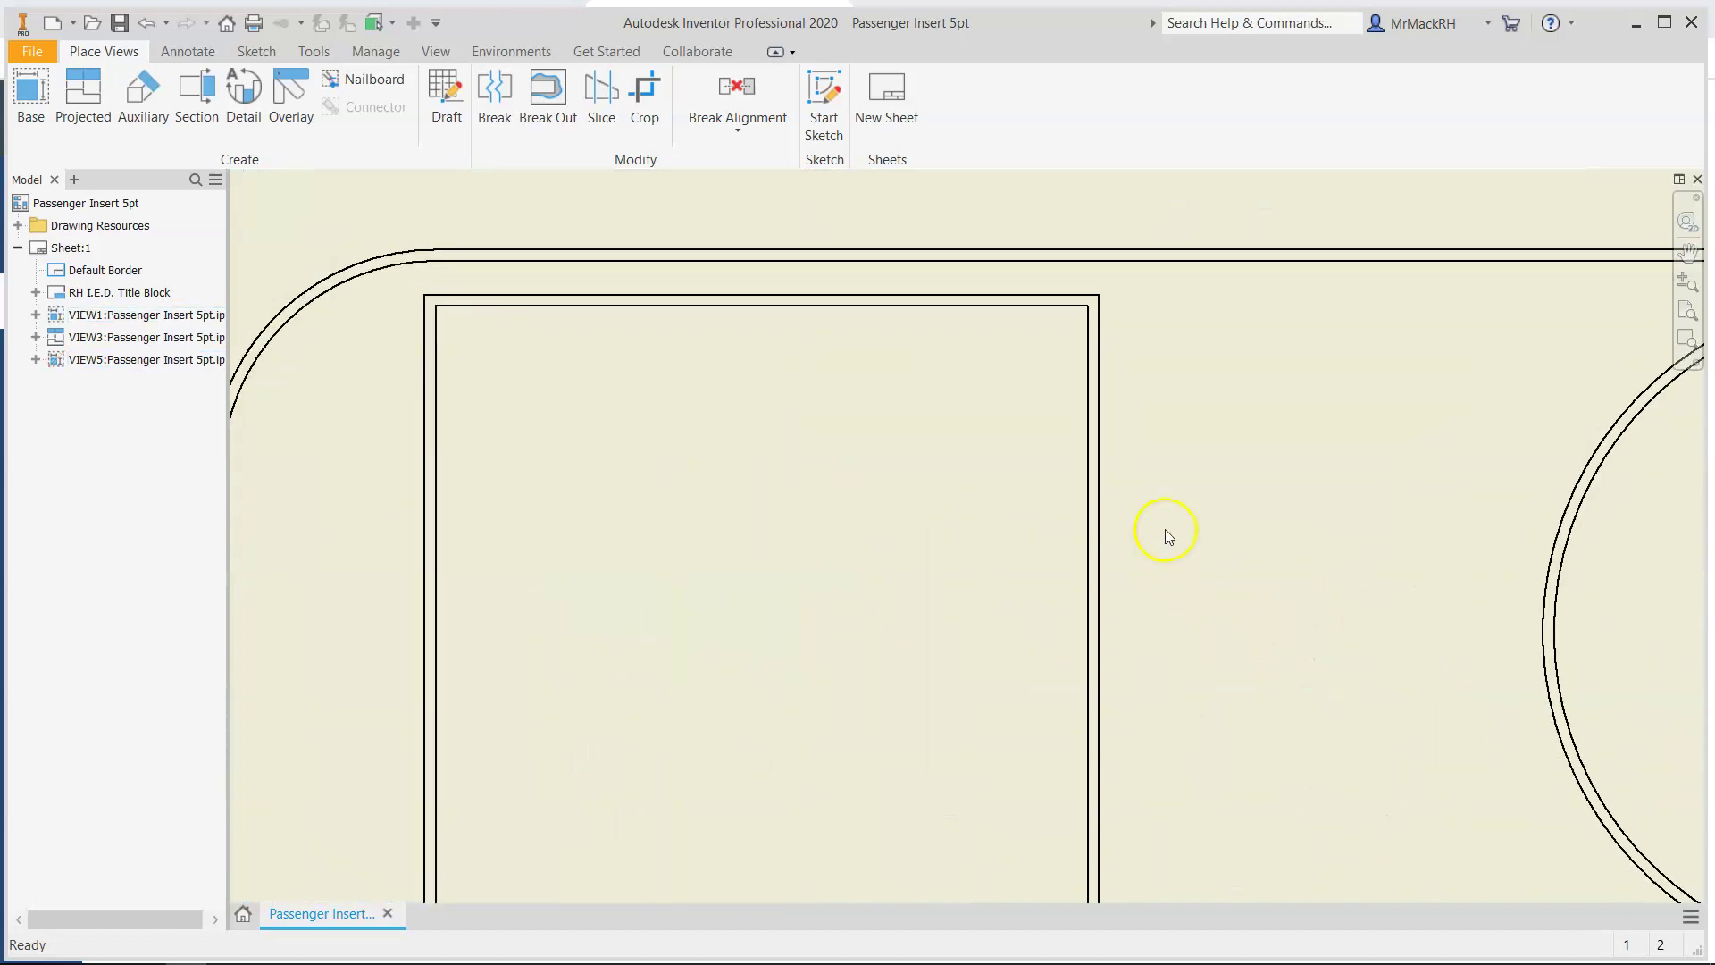
# Drag the front view and back view upward so their alignment lines match
pyautogui.click(1093, 461)
pyautogui.click(1088, 613)
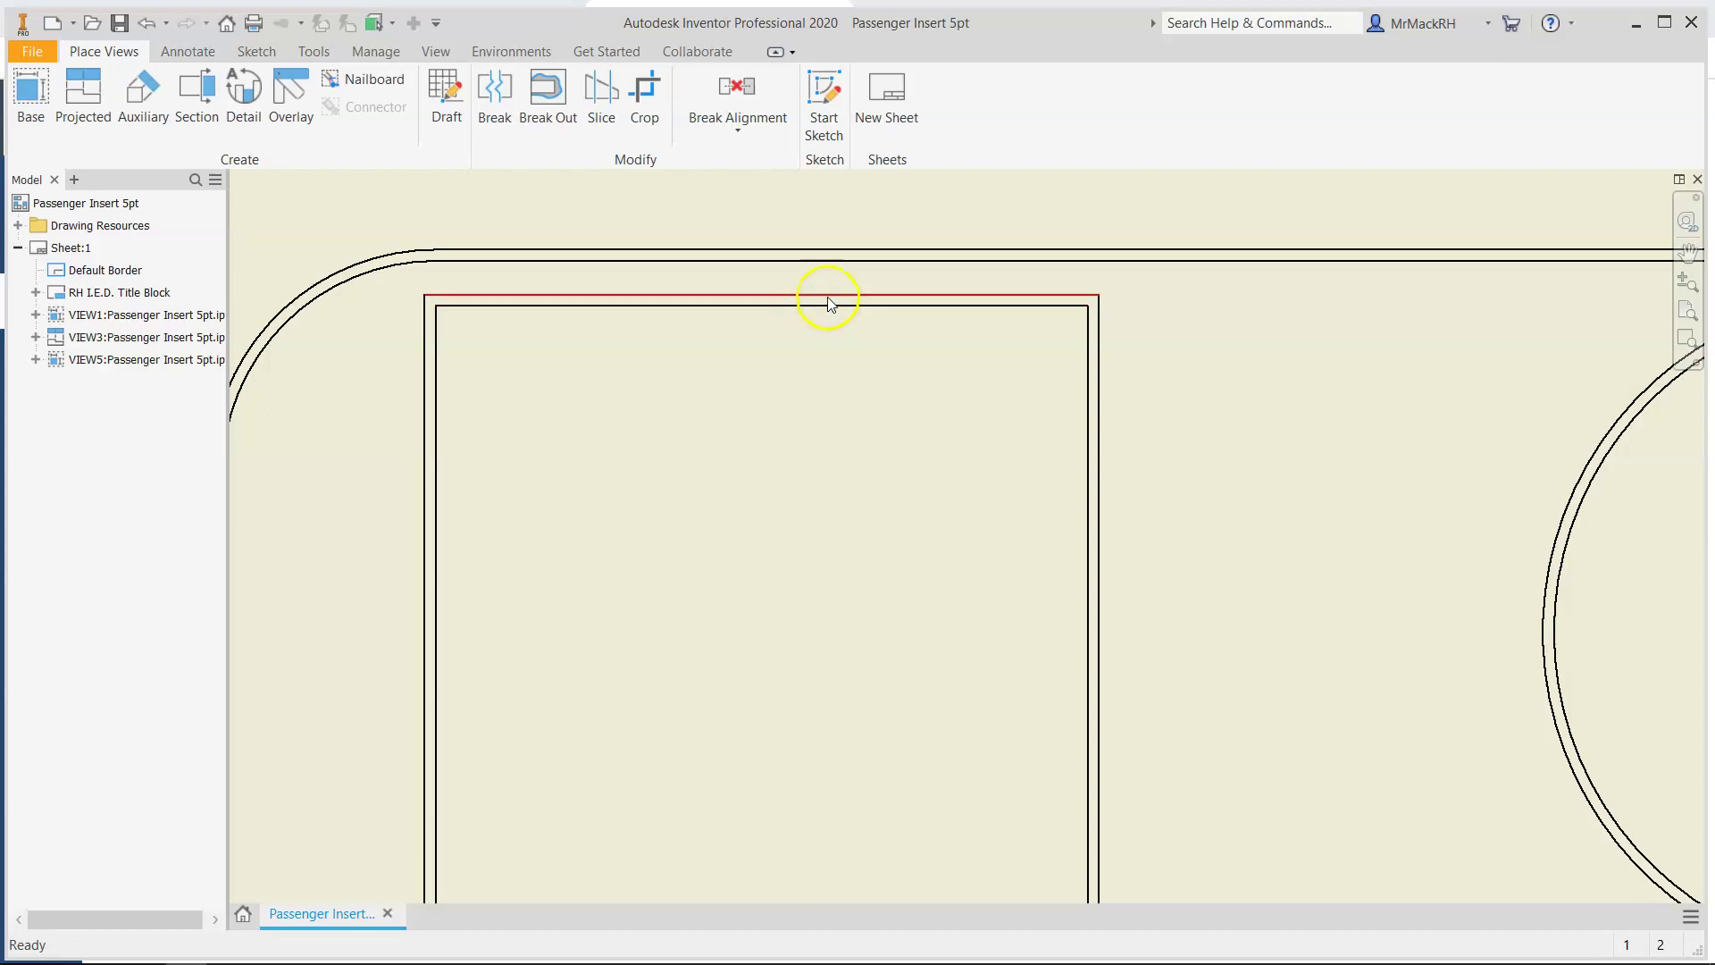
pyautogui.click(836, 323)
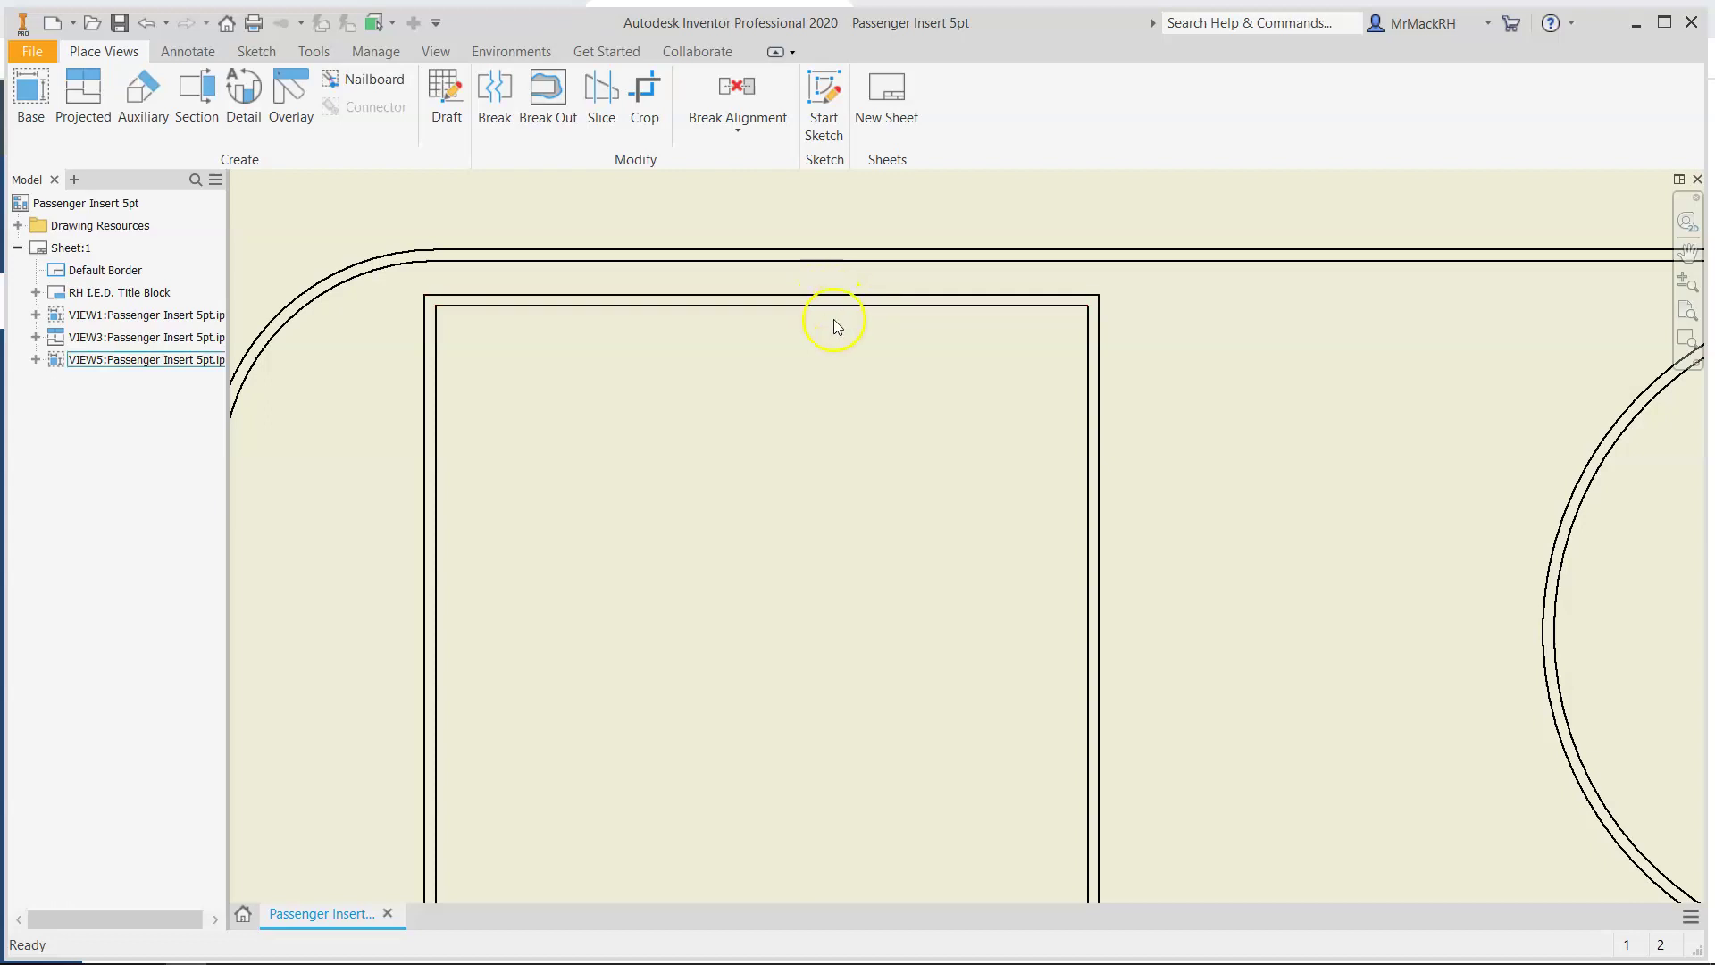
pyautogui.scroll(6, 950, 527)
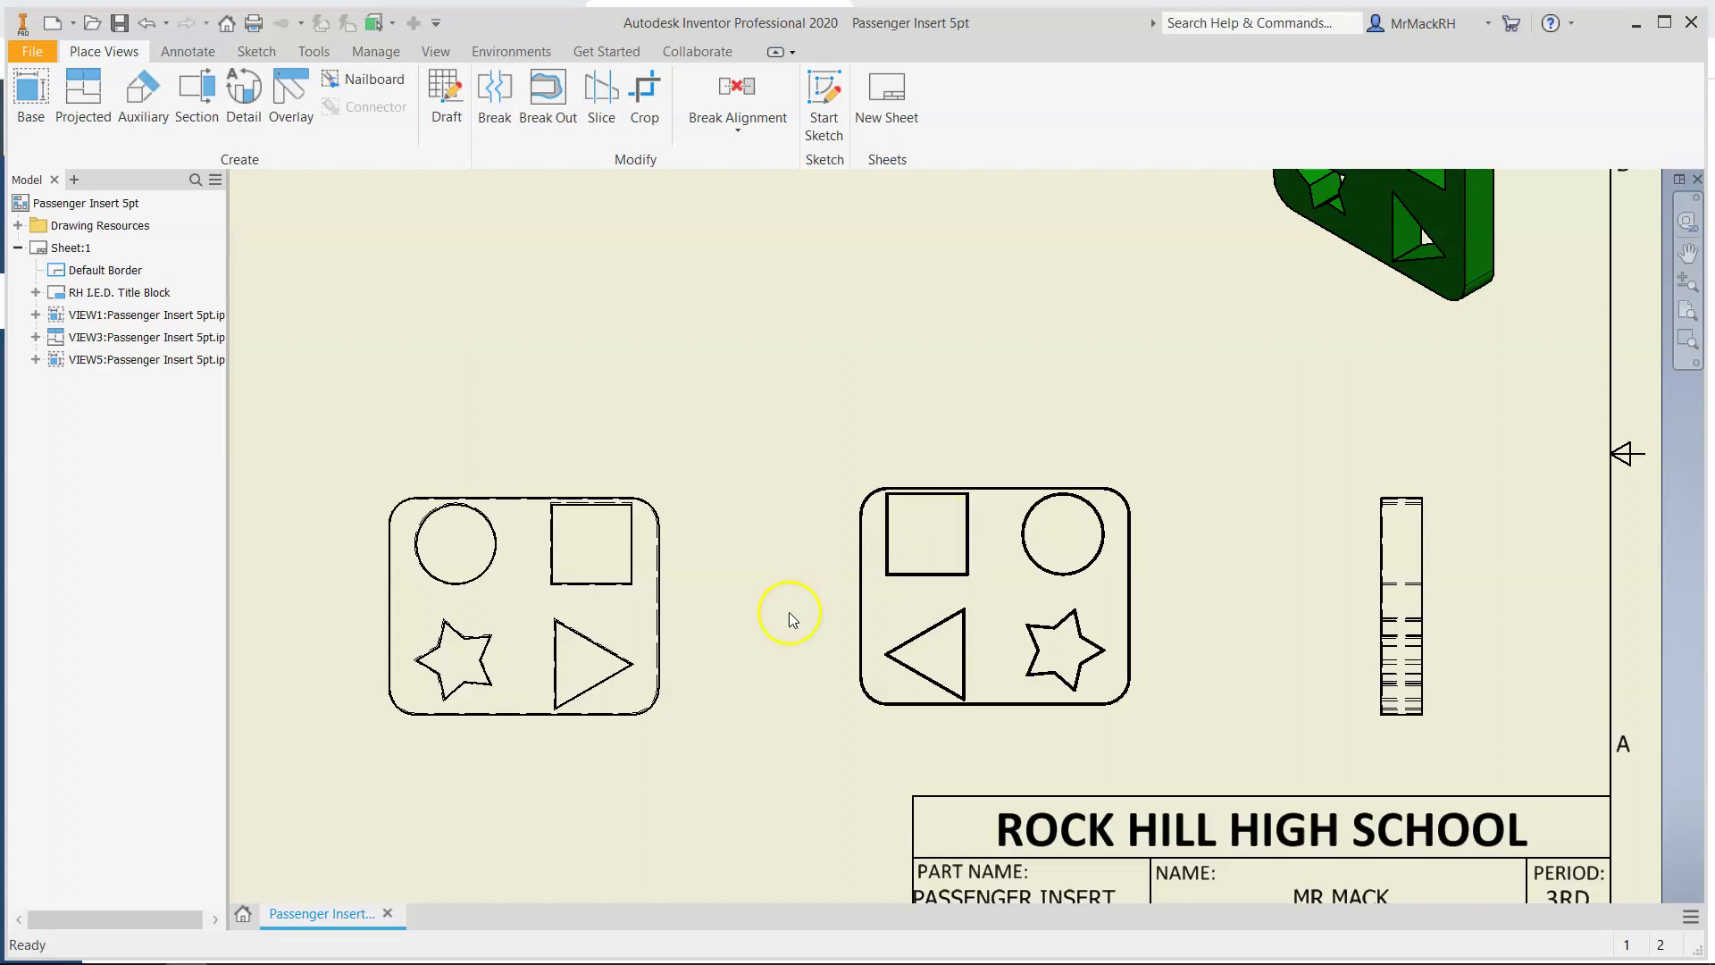
pyautogui.moveTo(554, 467); pyautogui.dragTo(555, 429)
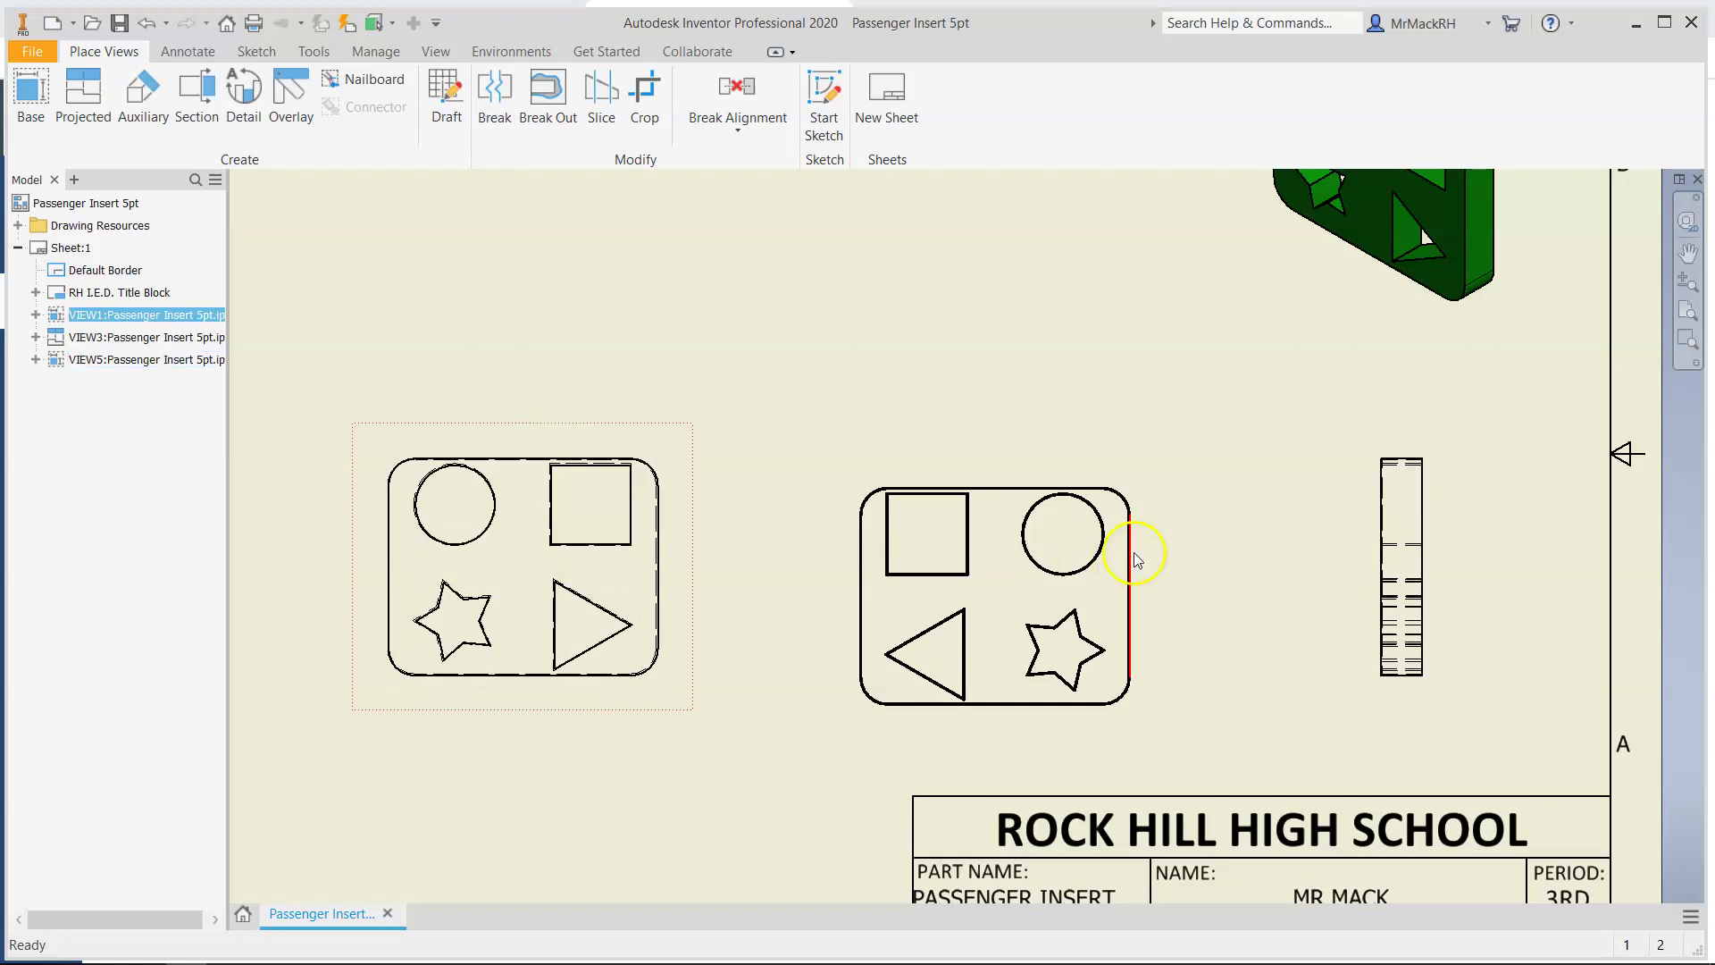
pyautogui.moveTo(1050, 466); pyautogui.dragTo(1060, 441)
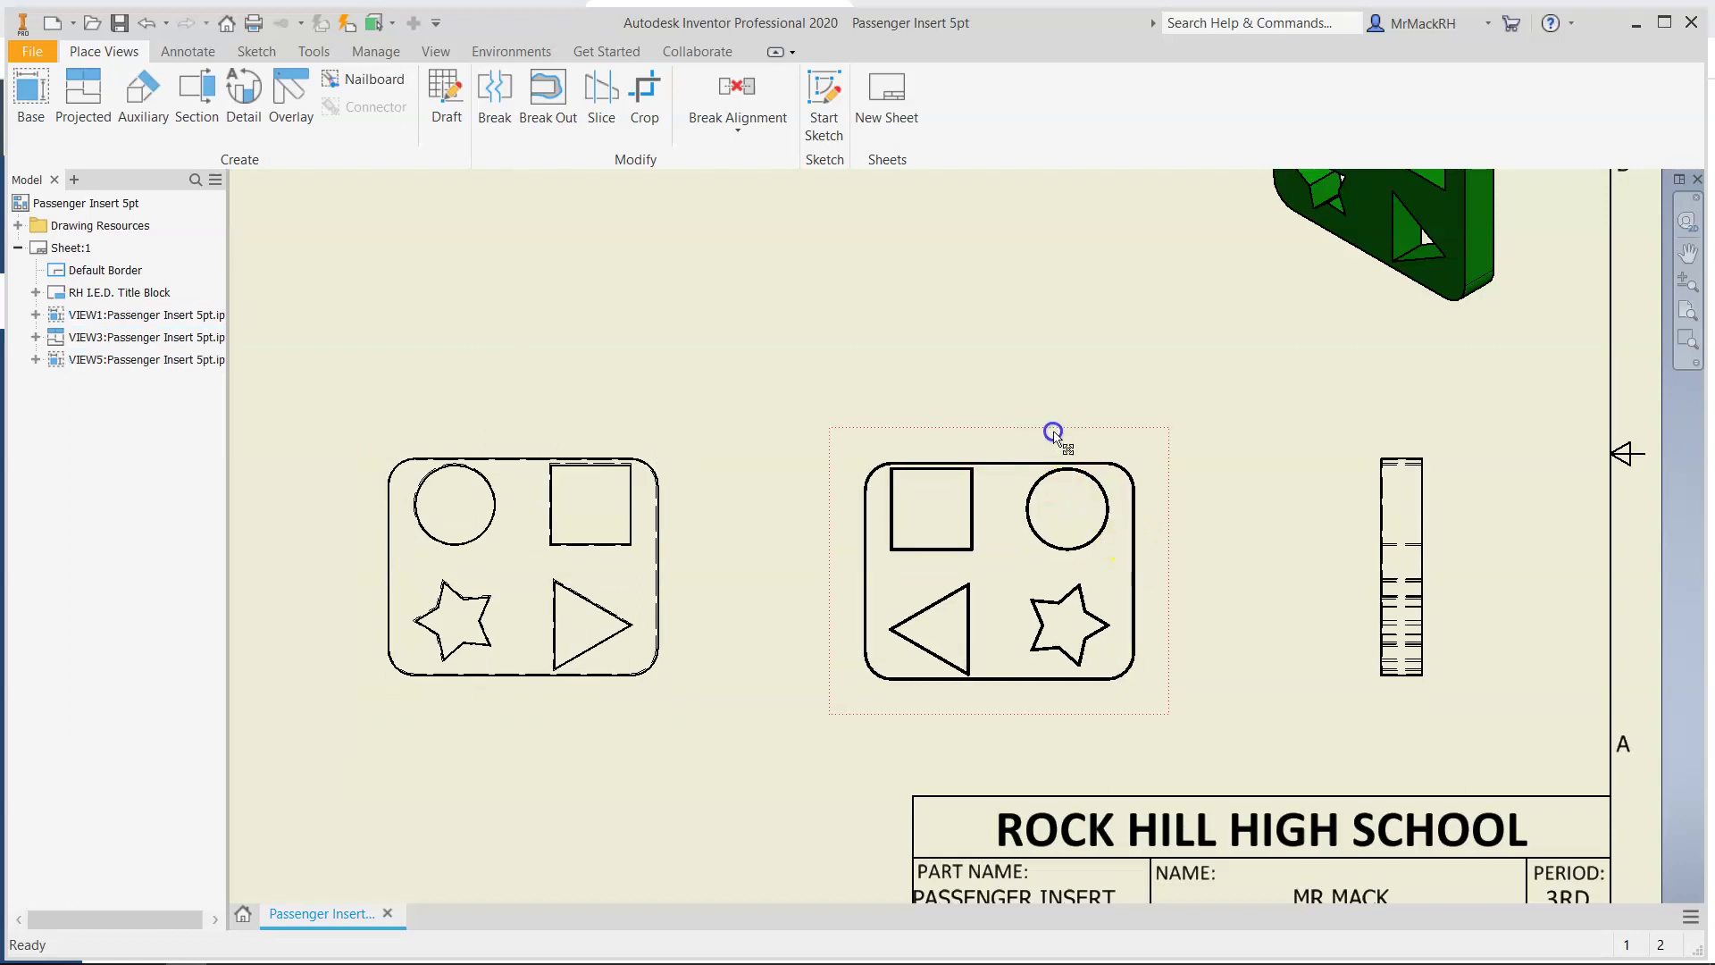
pyautogui.scroll(-5, 546, 738)
pyautogui.scroll(5, 548, 738)
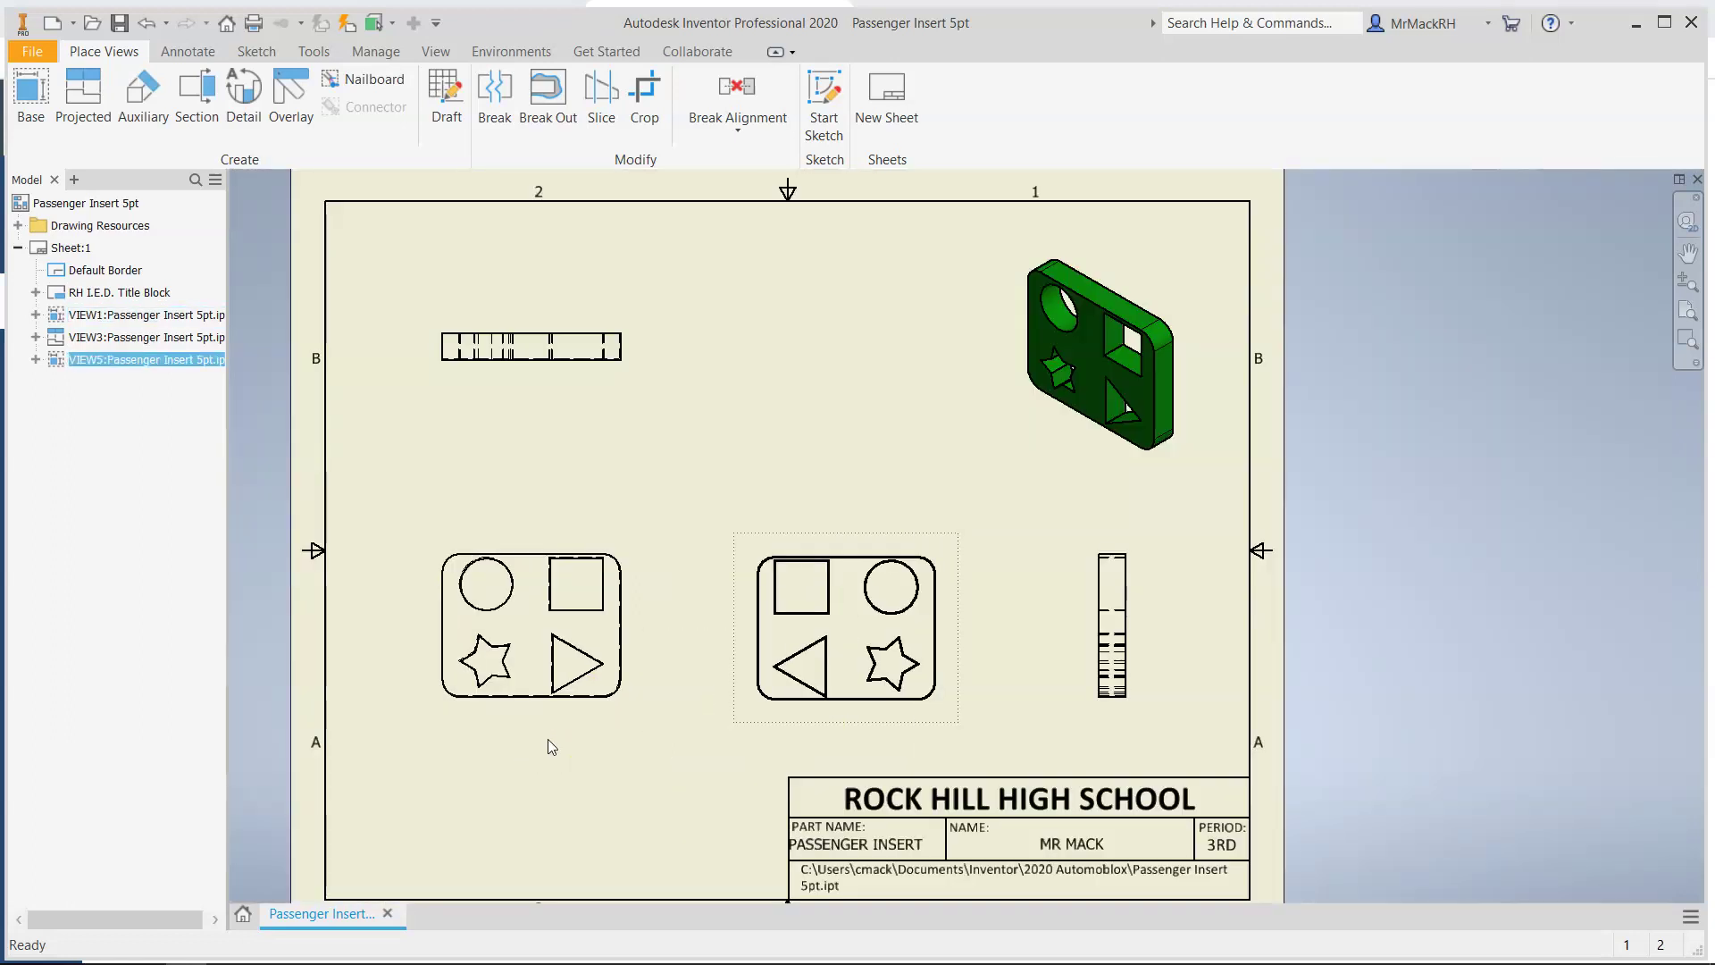
# Nudge the back view up slightly to sit level with the front view
pyautogui.moveTo(783, 725); pyautogui.dragTo(785, 719)
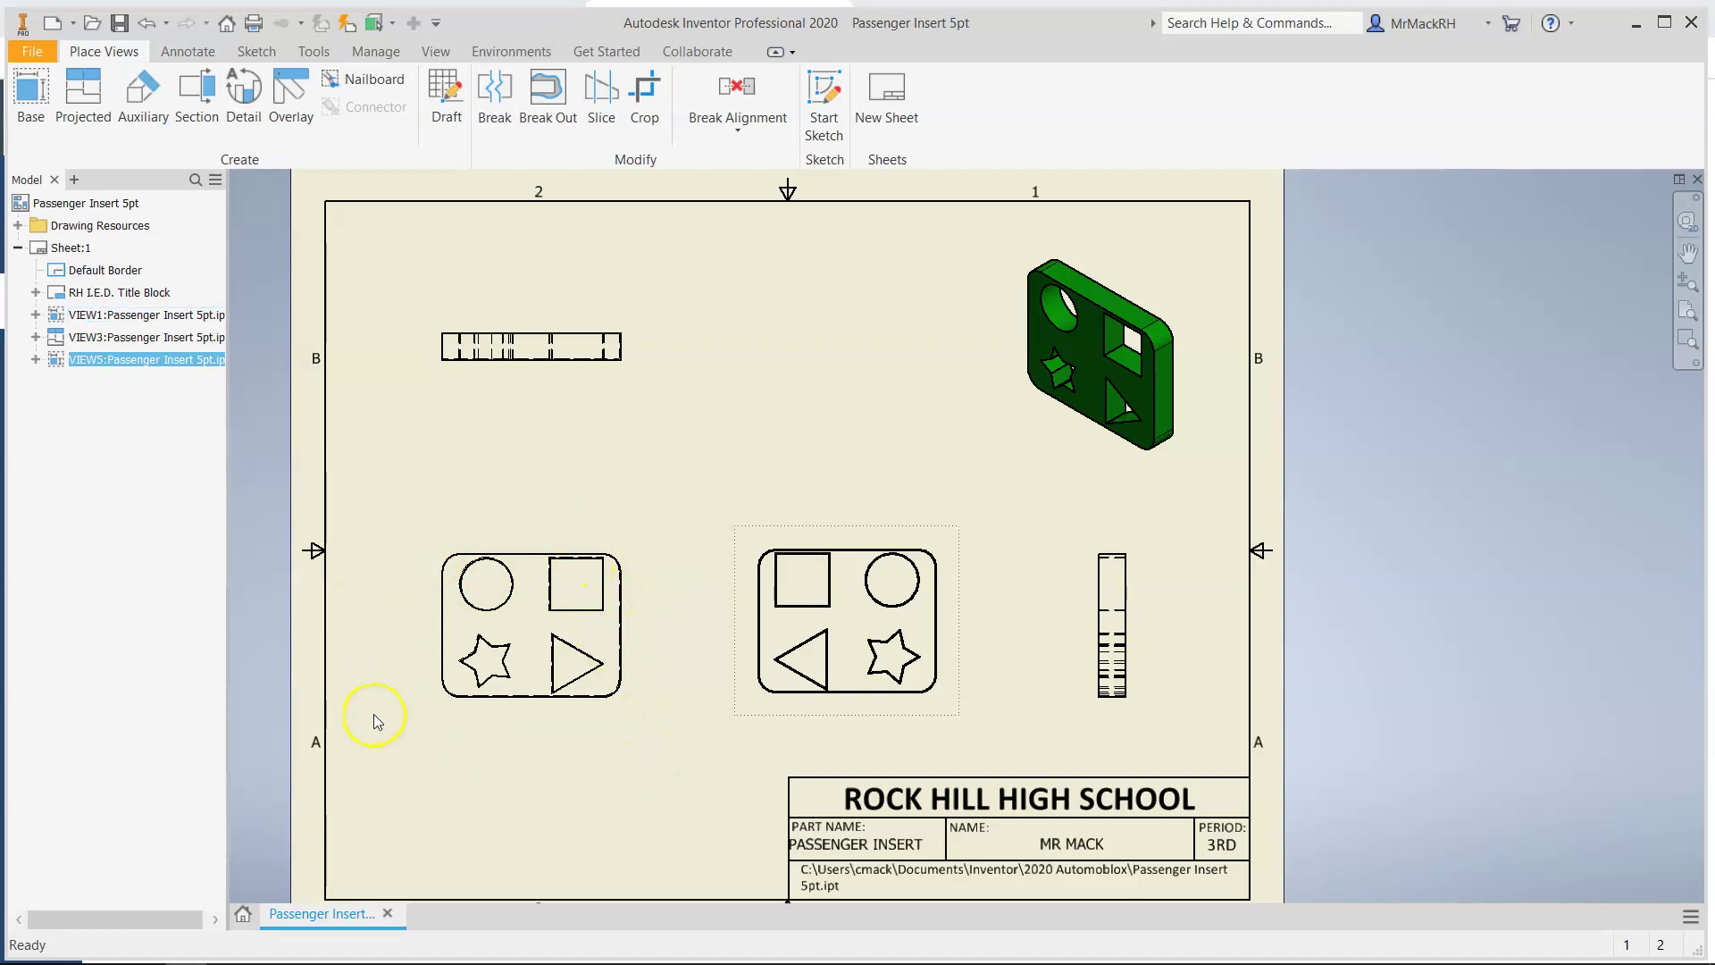
pyautogui.scroll(3, 374, 715)
pyautogui.scroll(-3, 374, 713)
pyautogui.scroll(3, 373, 713)
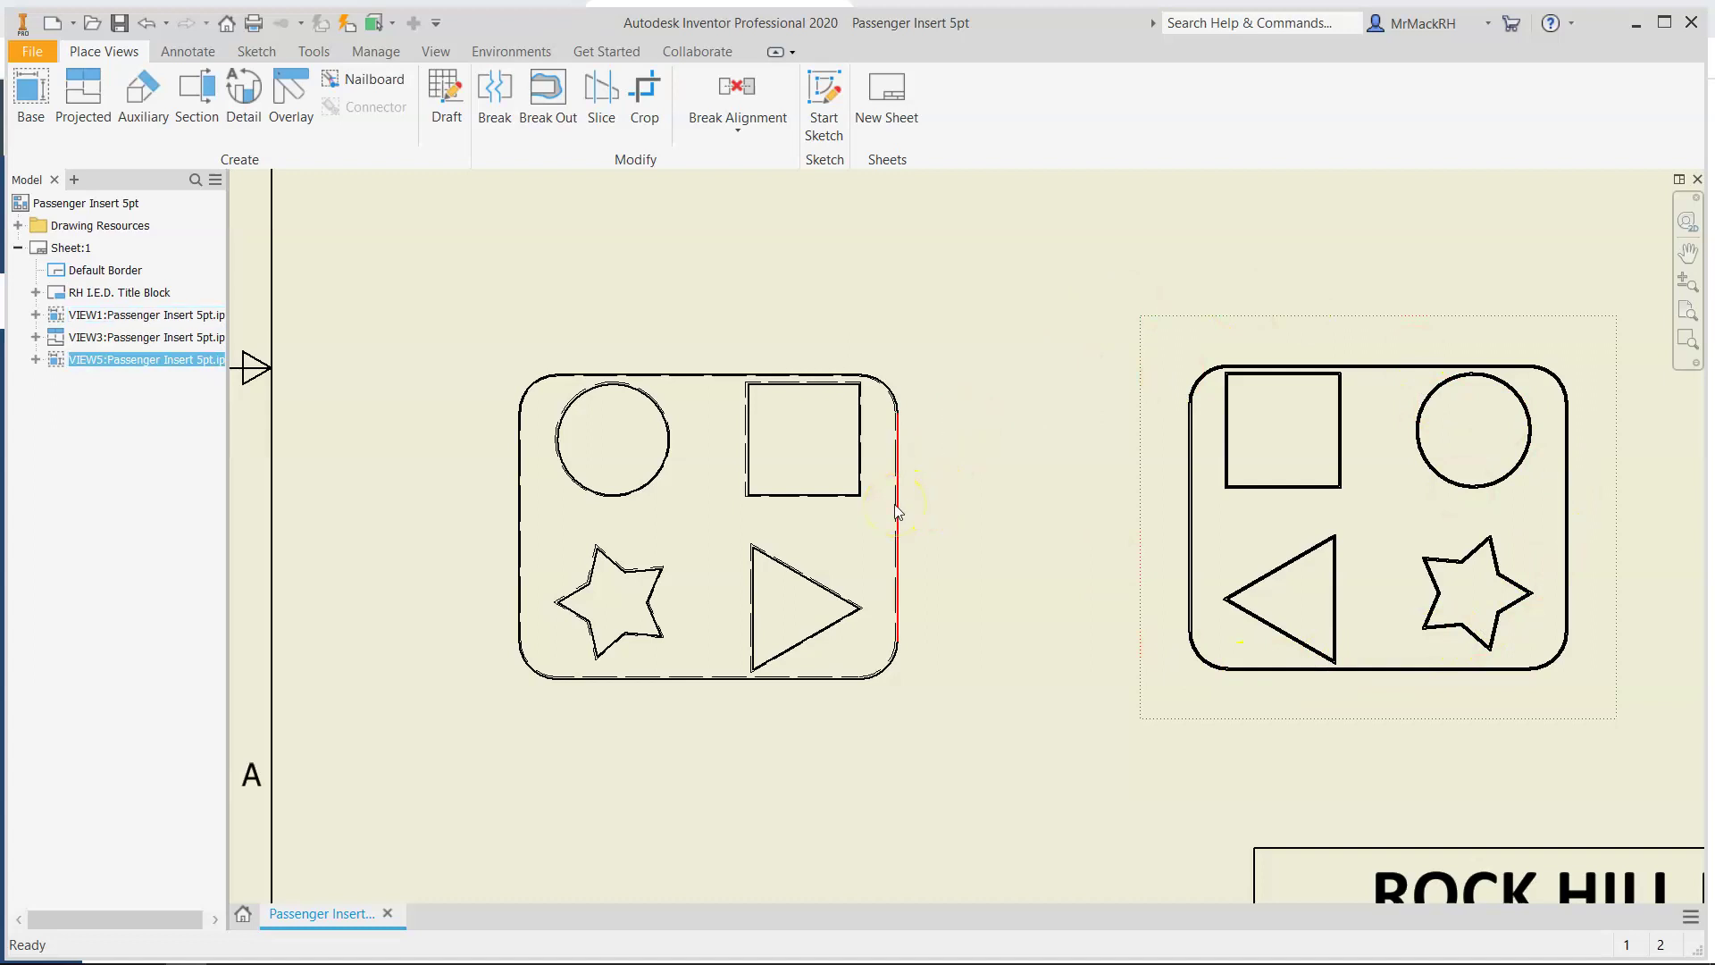
pyautogui.scroll(-5, 895, 523)
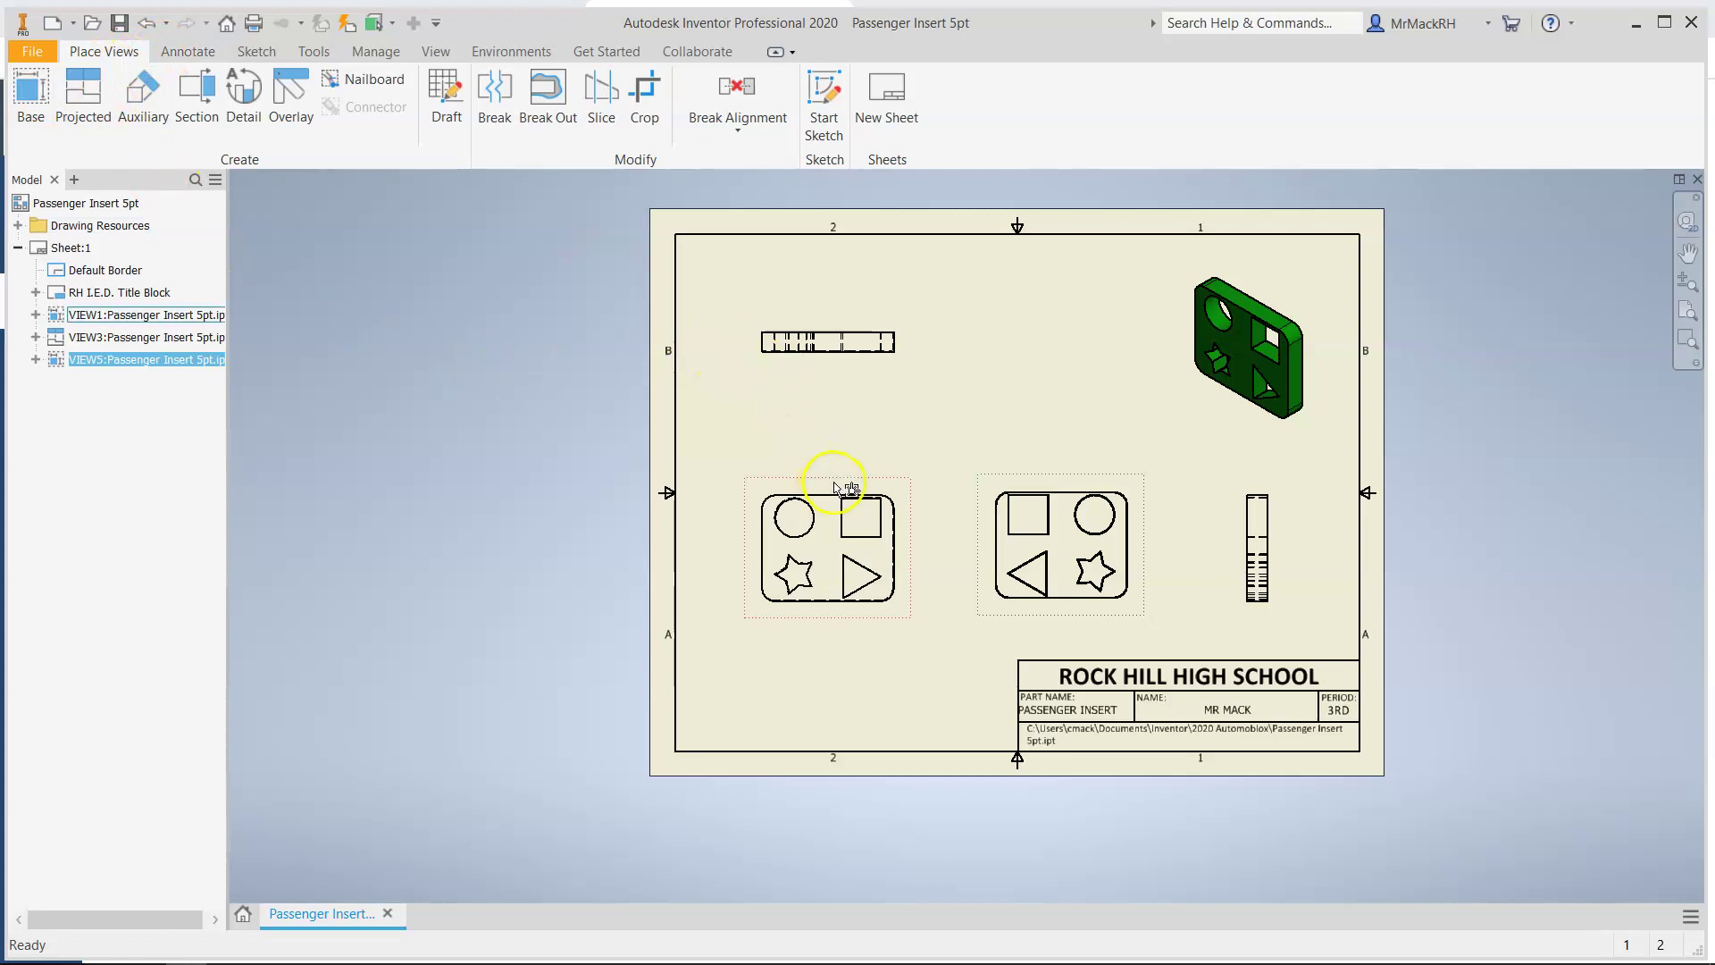
# Add the 1.59 overall height dimension to the right of the front view
pyautogui.click(198, 52)
pyautogui.click(47, 100)
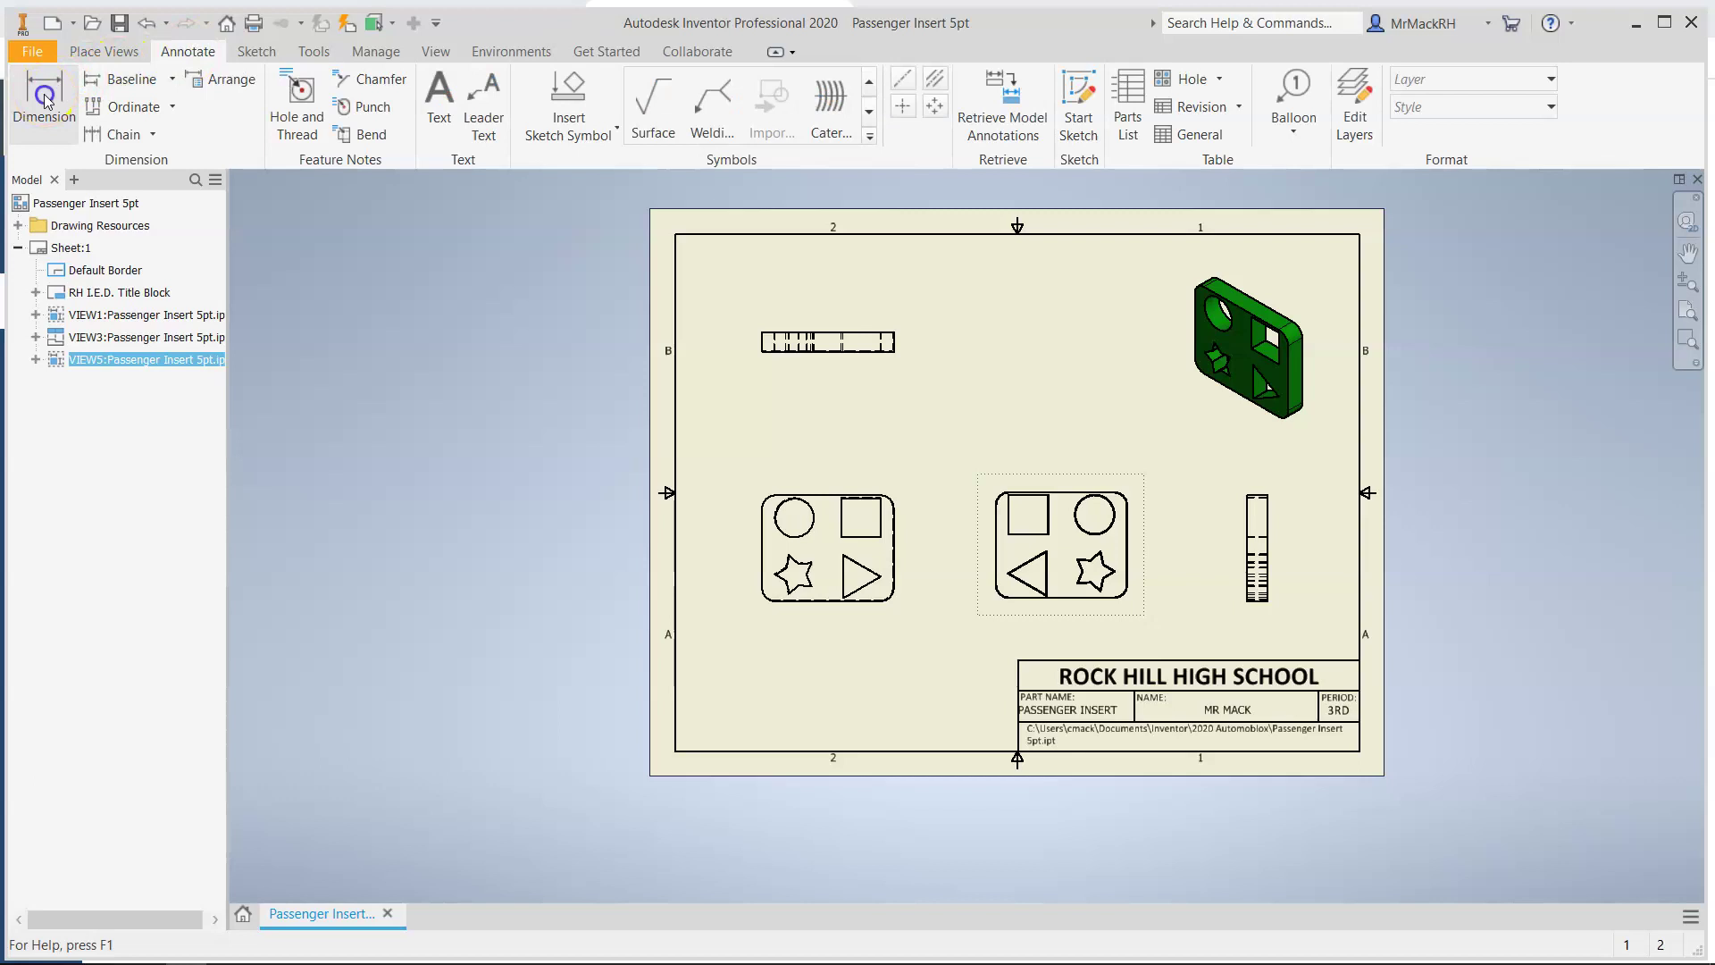
pyautogui.scroll(3, 849, 639)
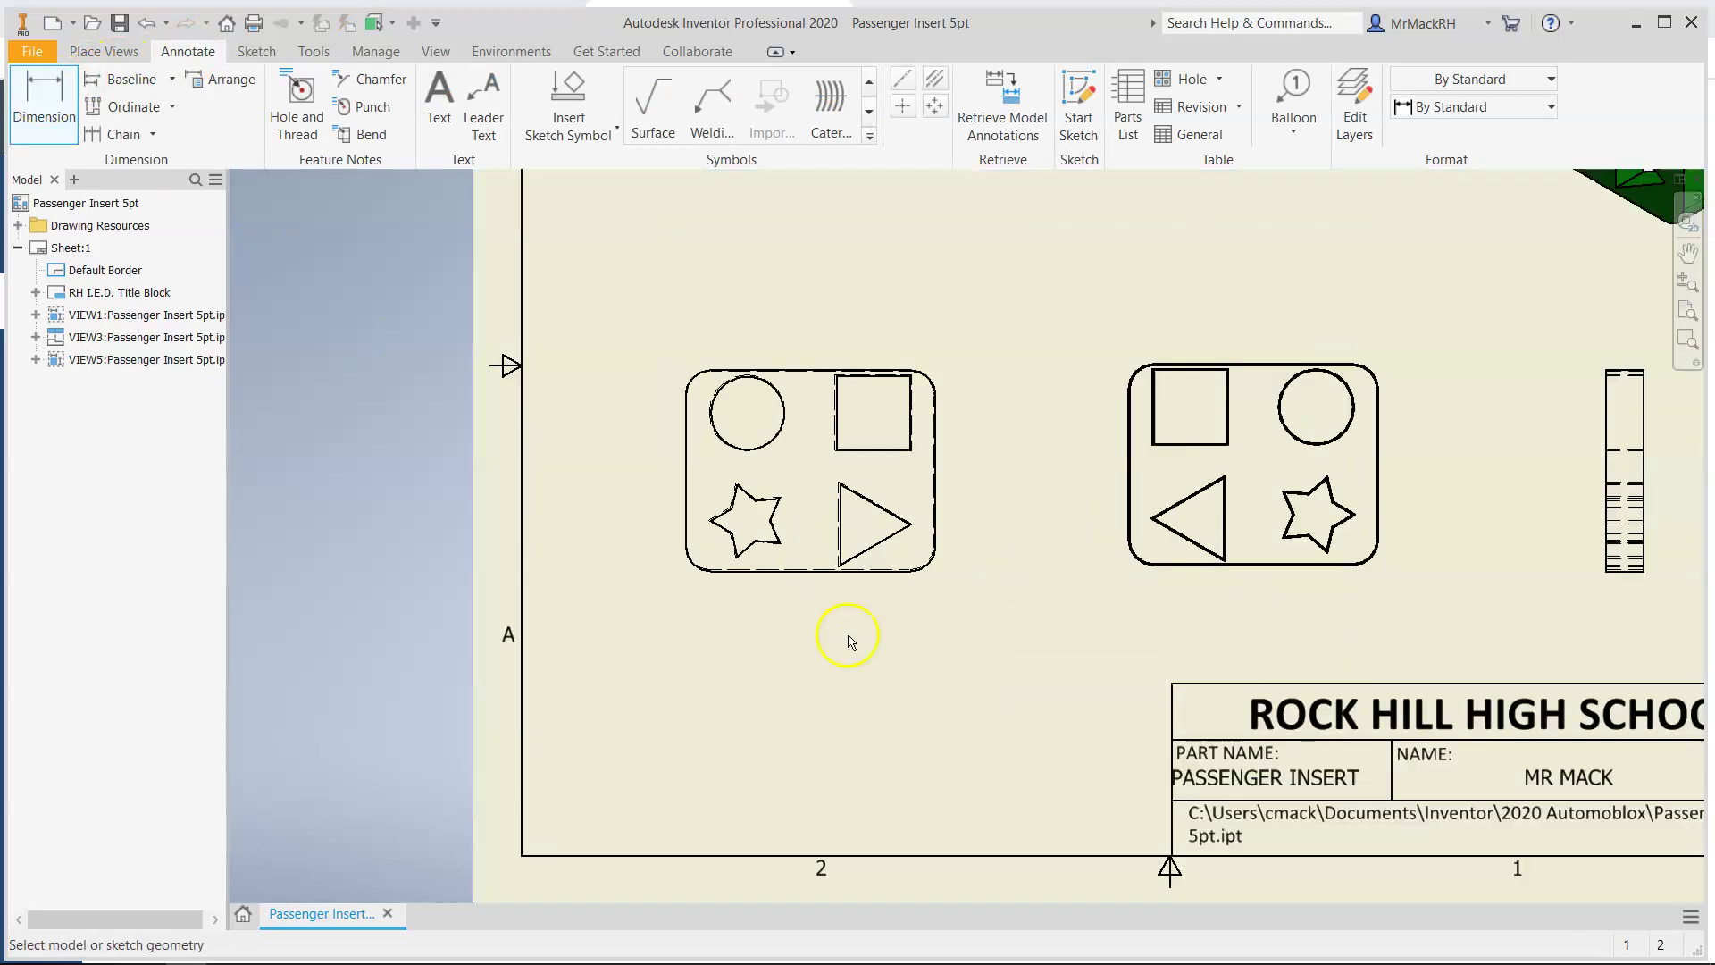
pyautogui.scroll(1, 785, 591)
pyautogui.click(785, 573)
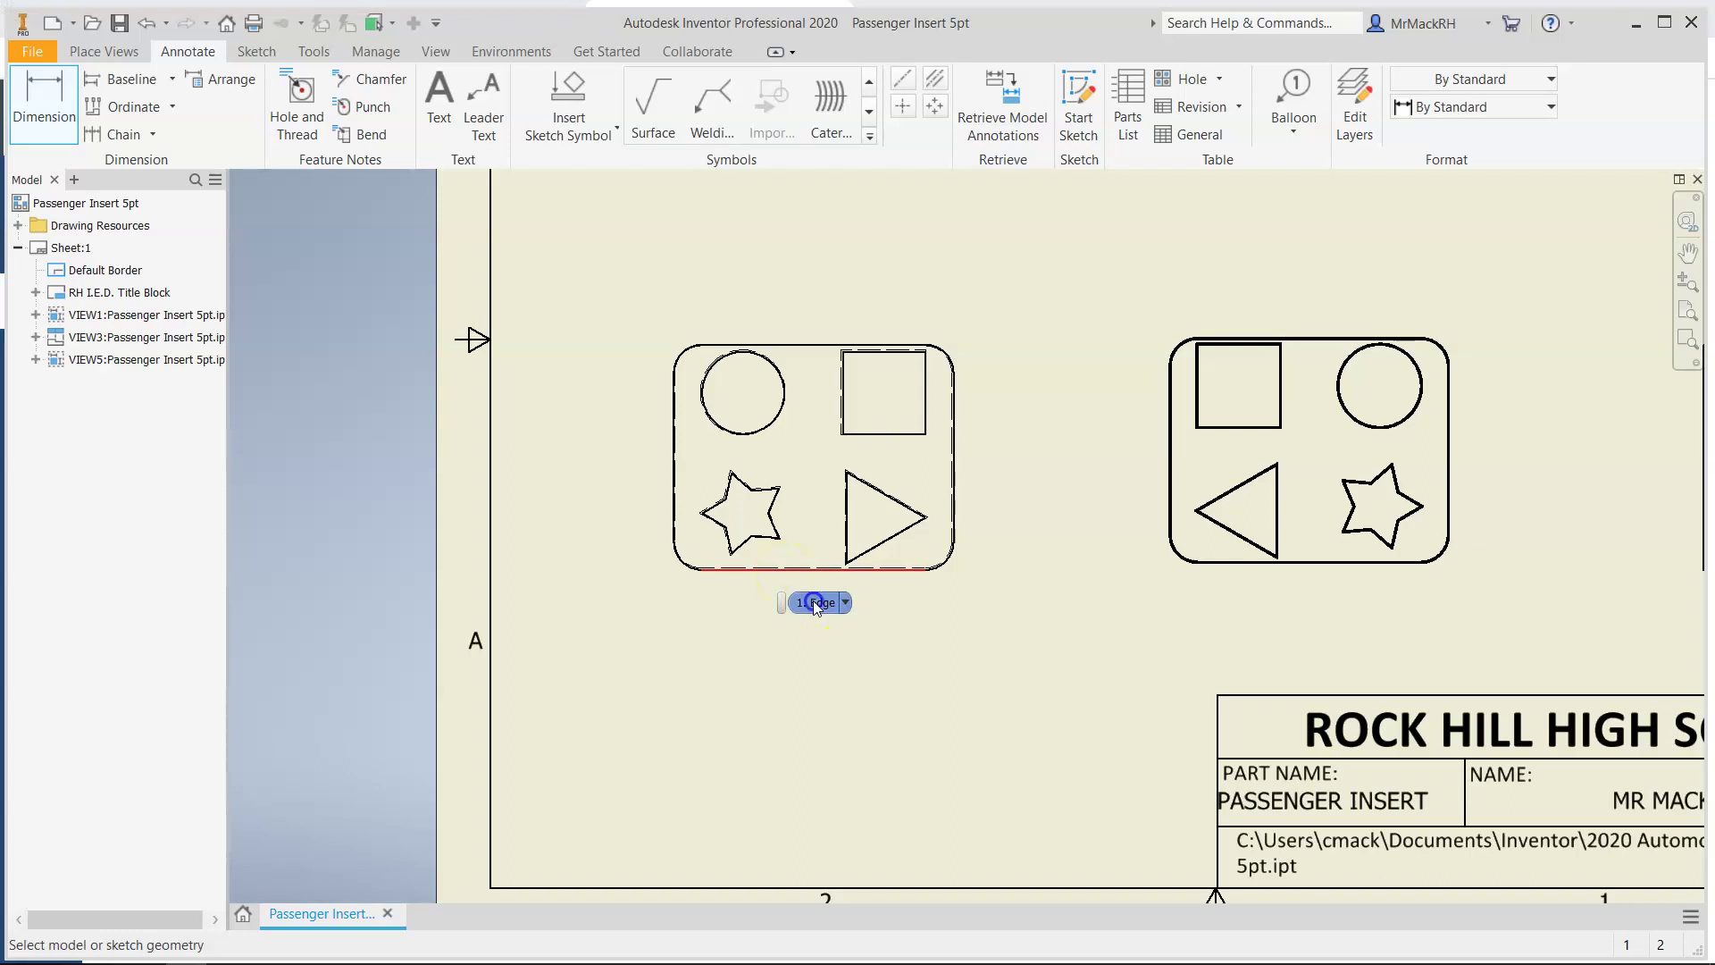
pyautogui.click(800, 575)
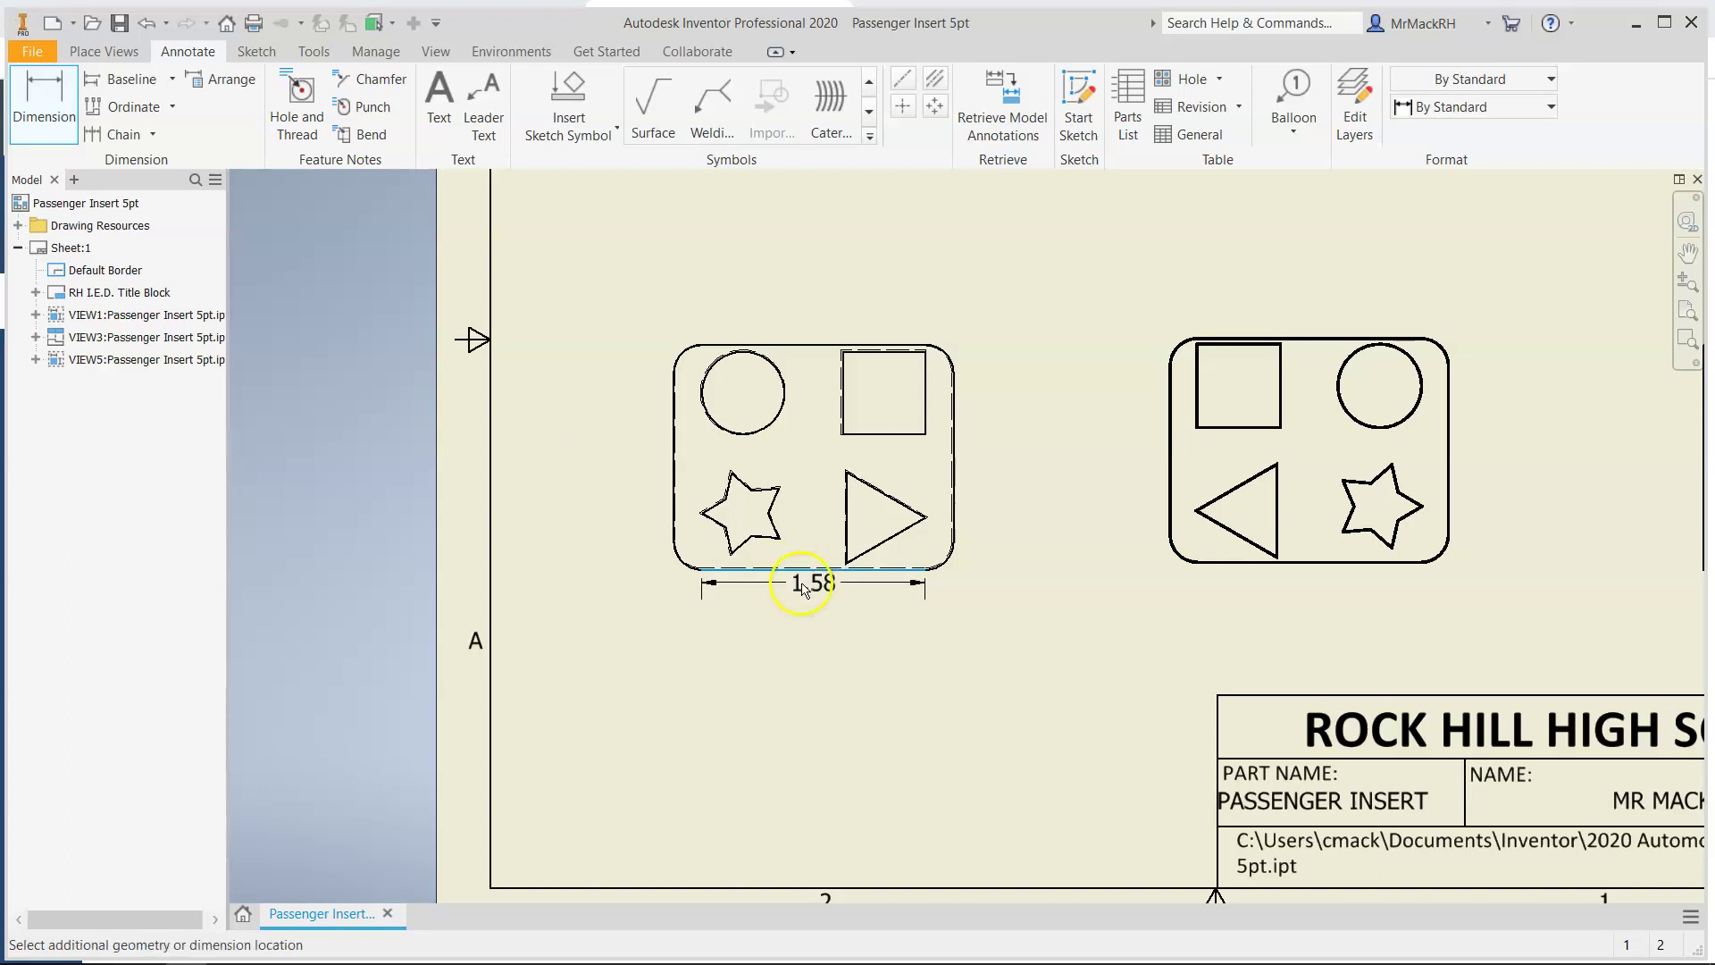
pyautogui.click(809, 357)
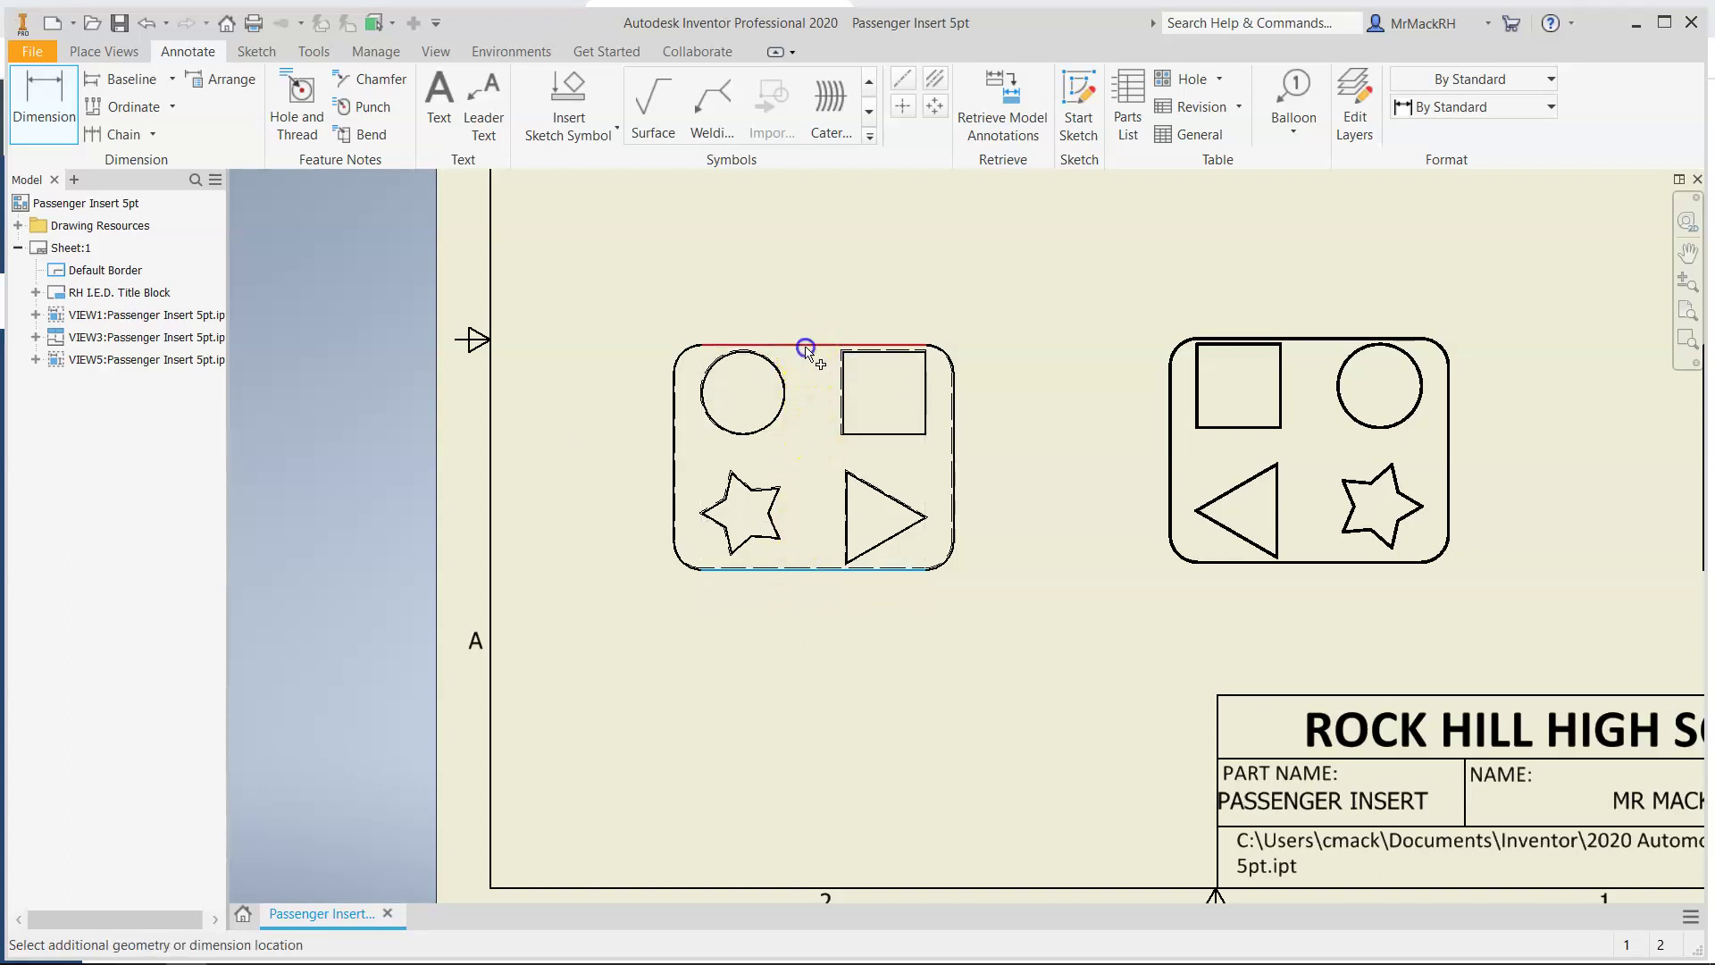
pyautogui.click(632, 432)
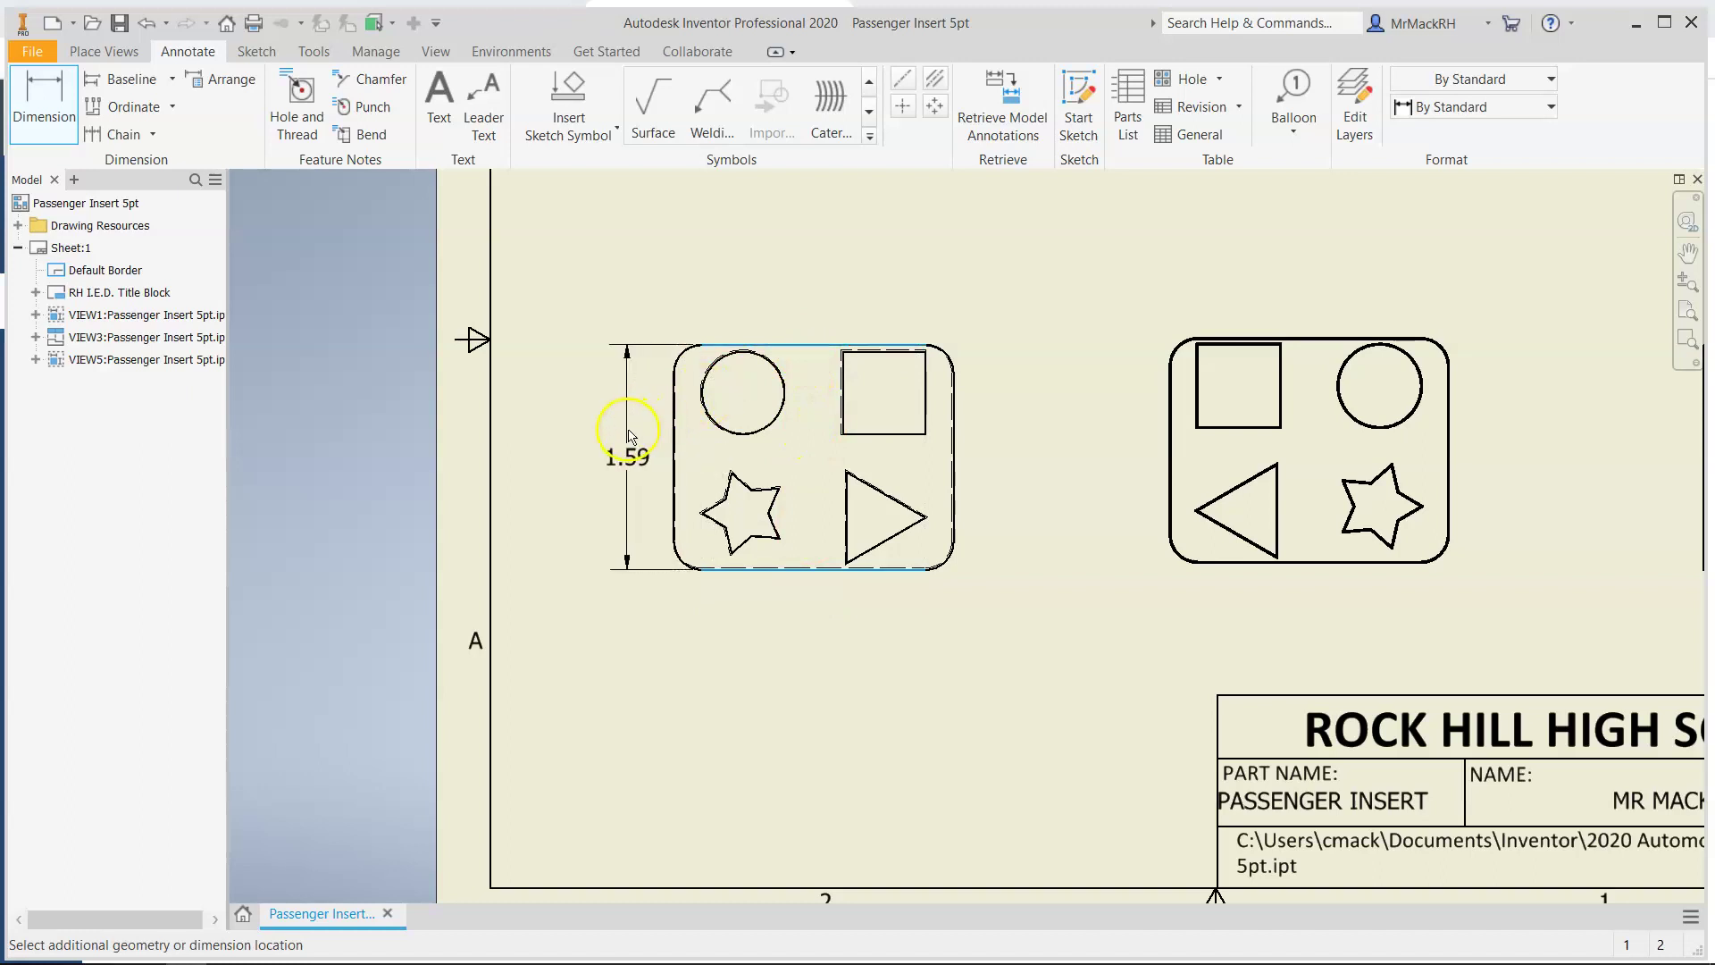
pyautogui.click(997, 465)
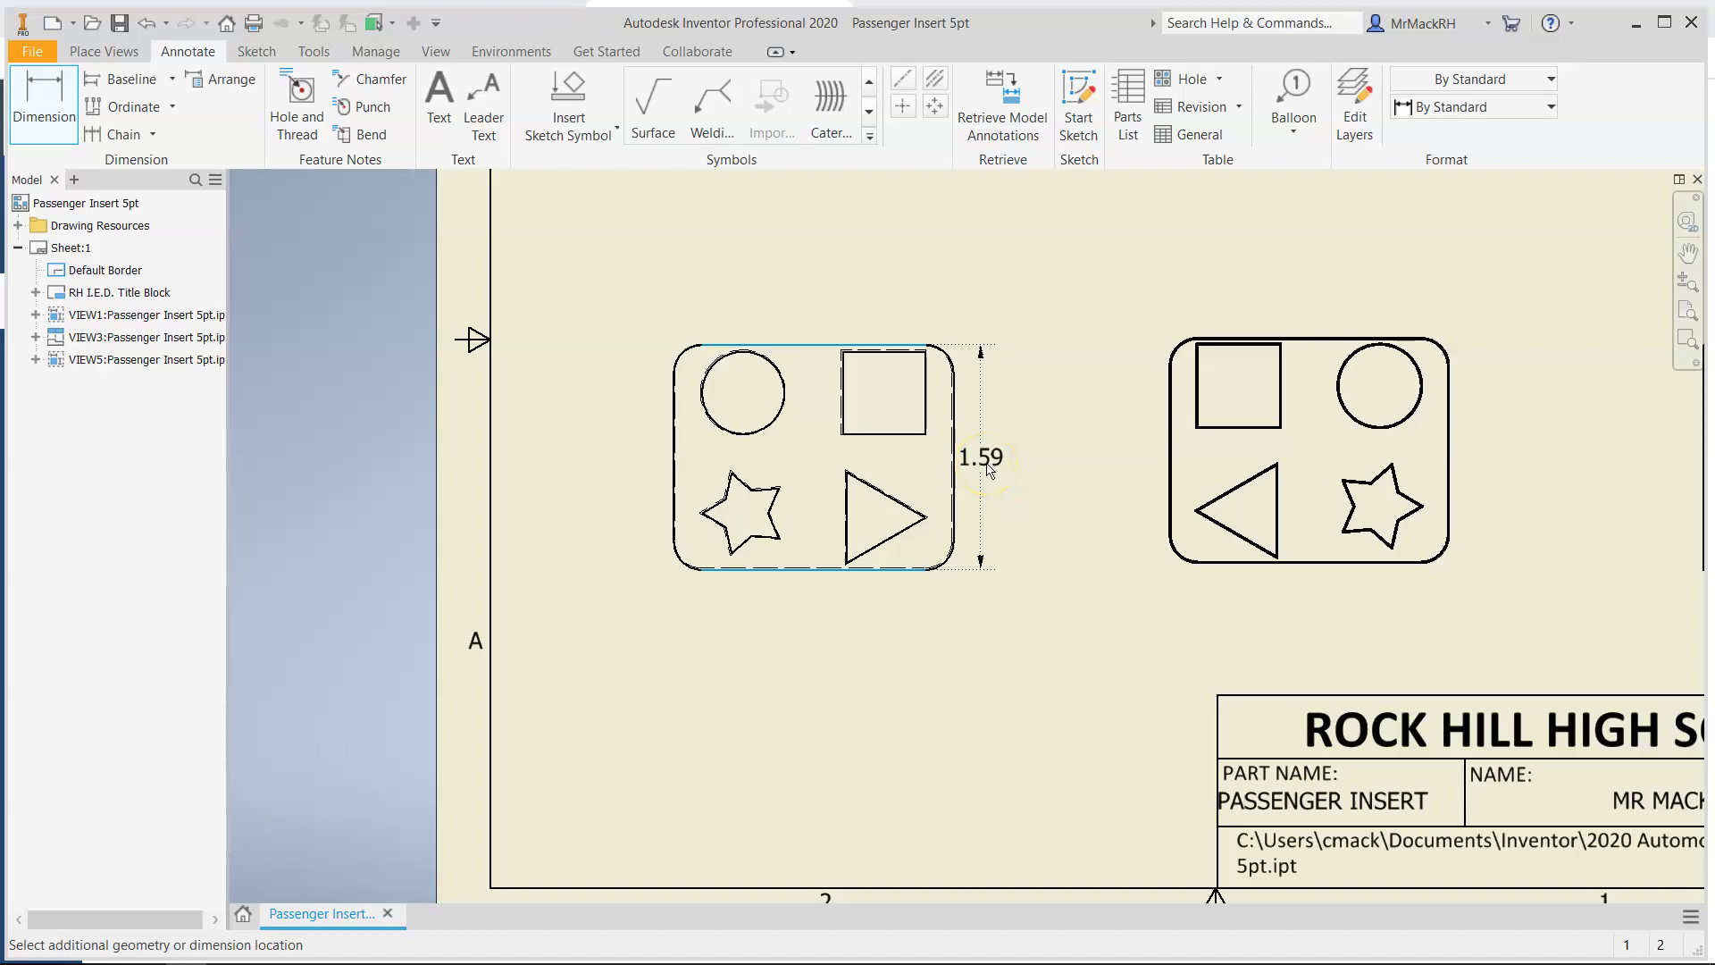
pyautogui.click(982, 465)
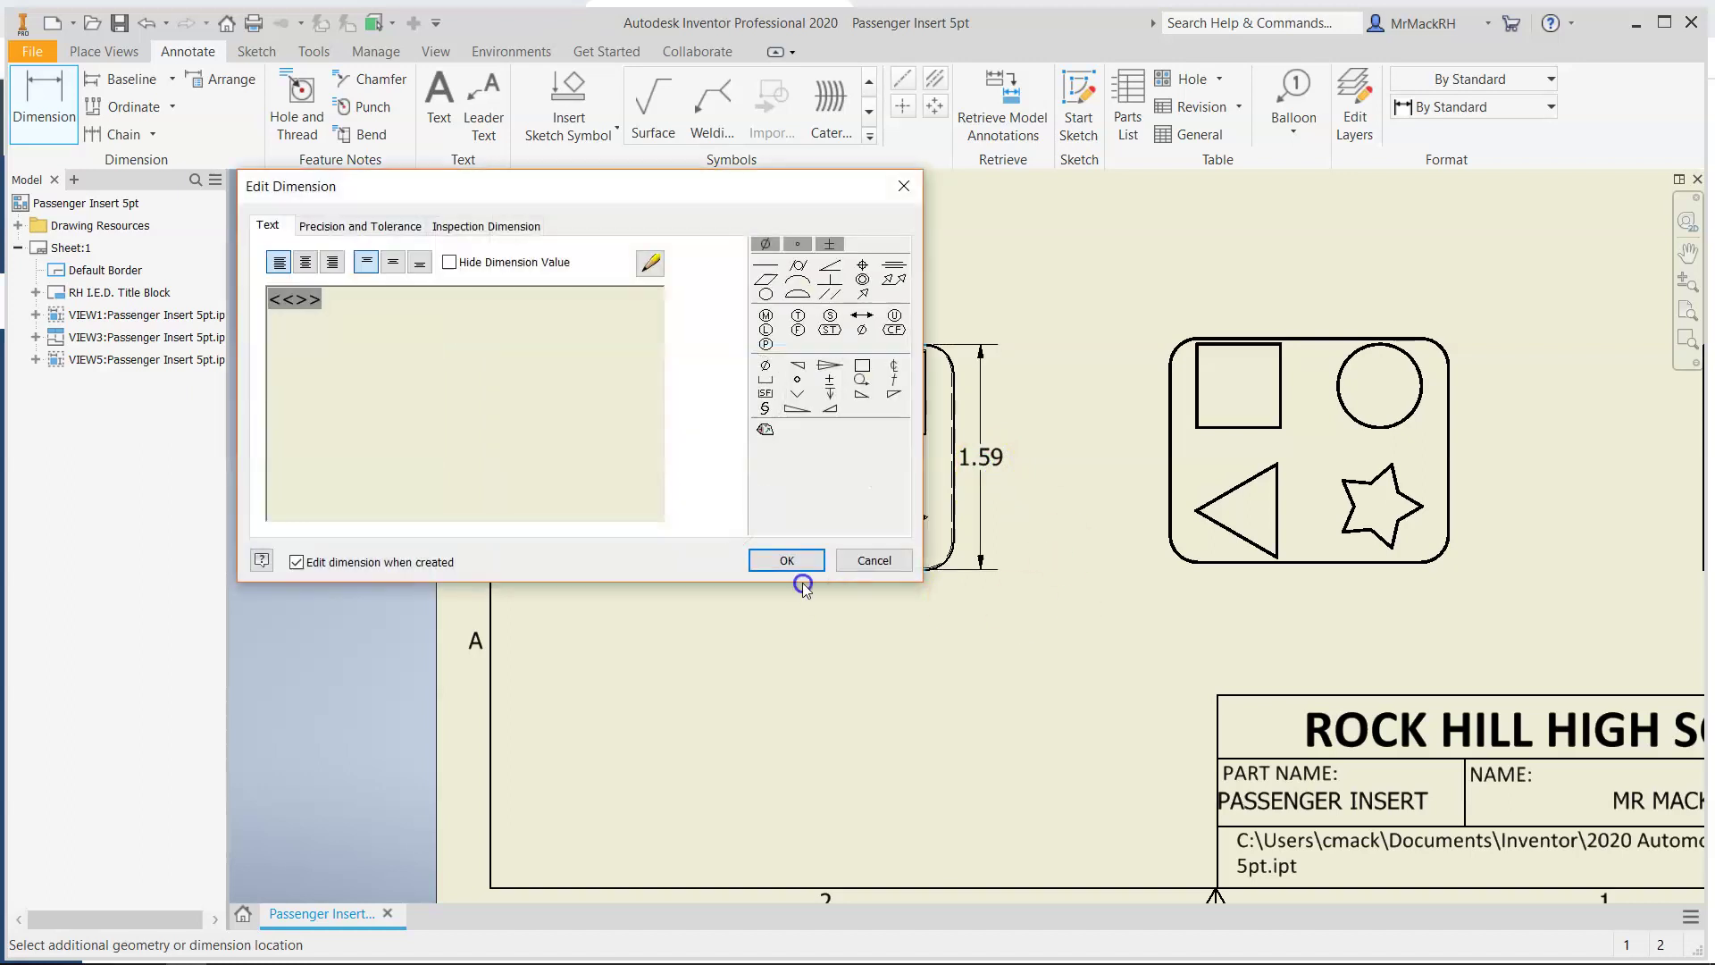
pyautogui.click(784, 560)
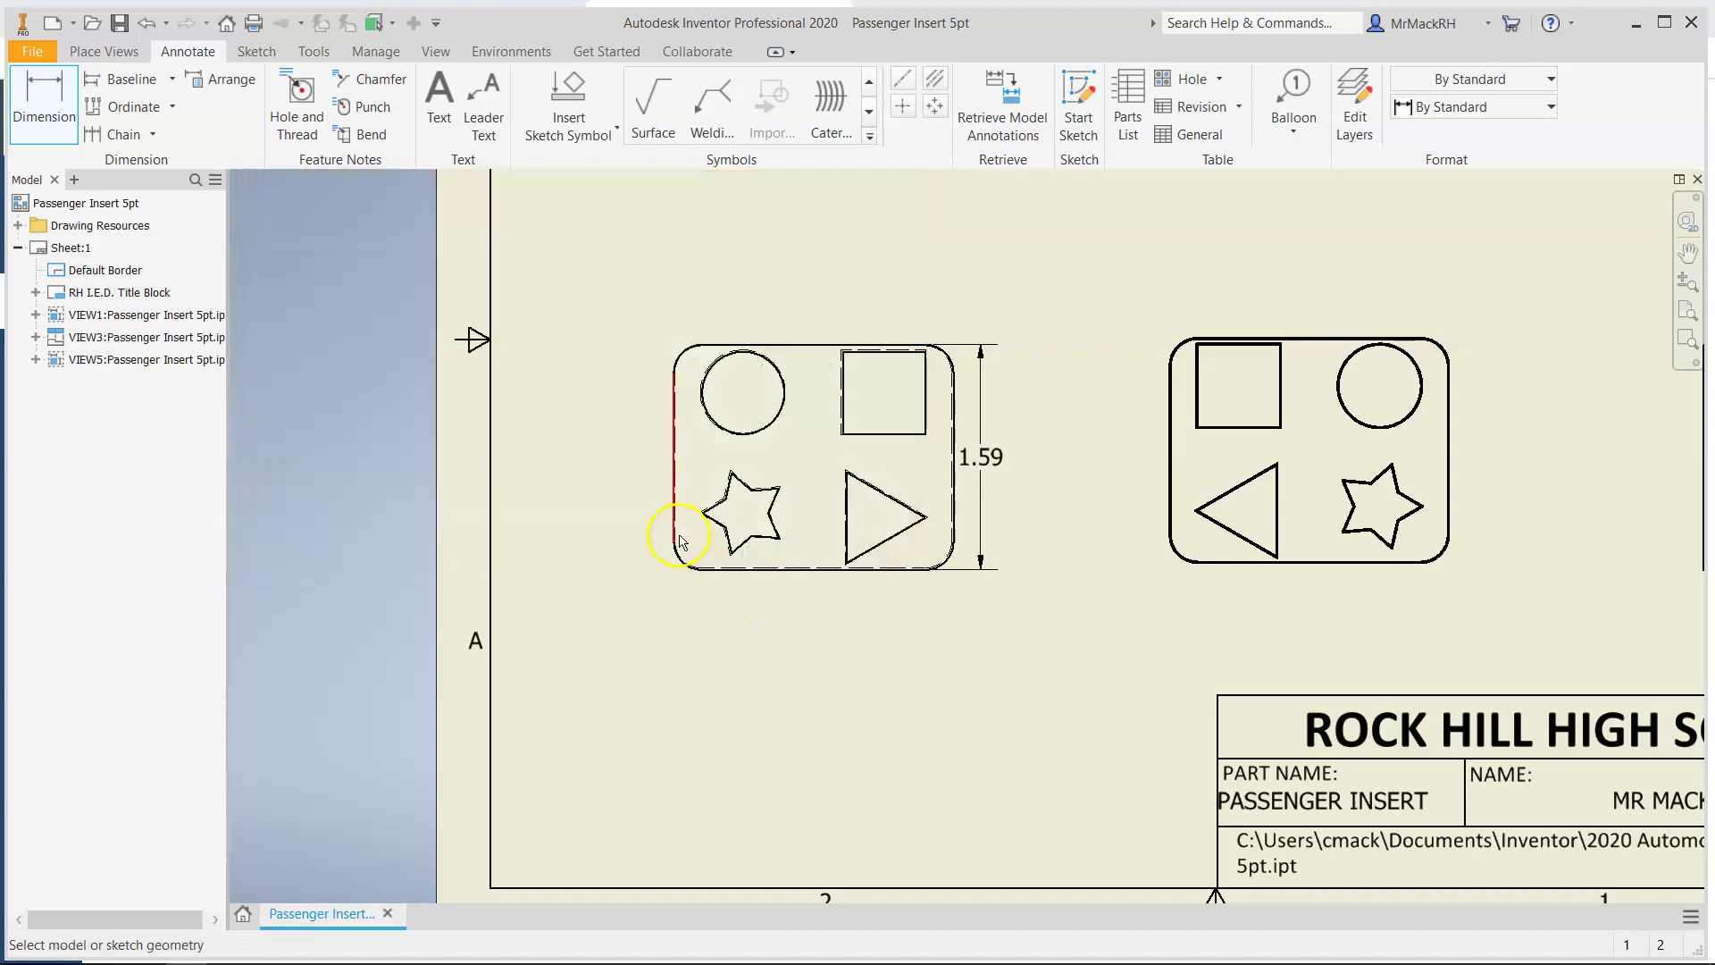
# Add the 1.98 overall width dimension below the front view
pyautogui.click(675, 529)
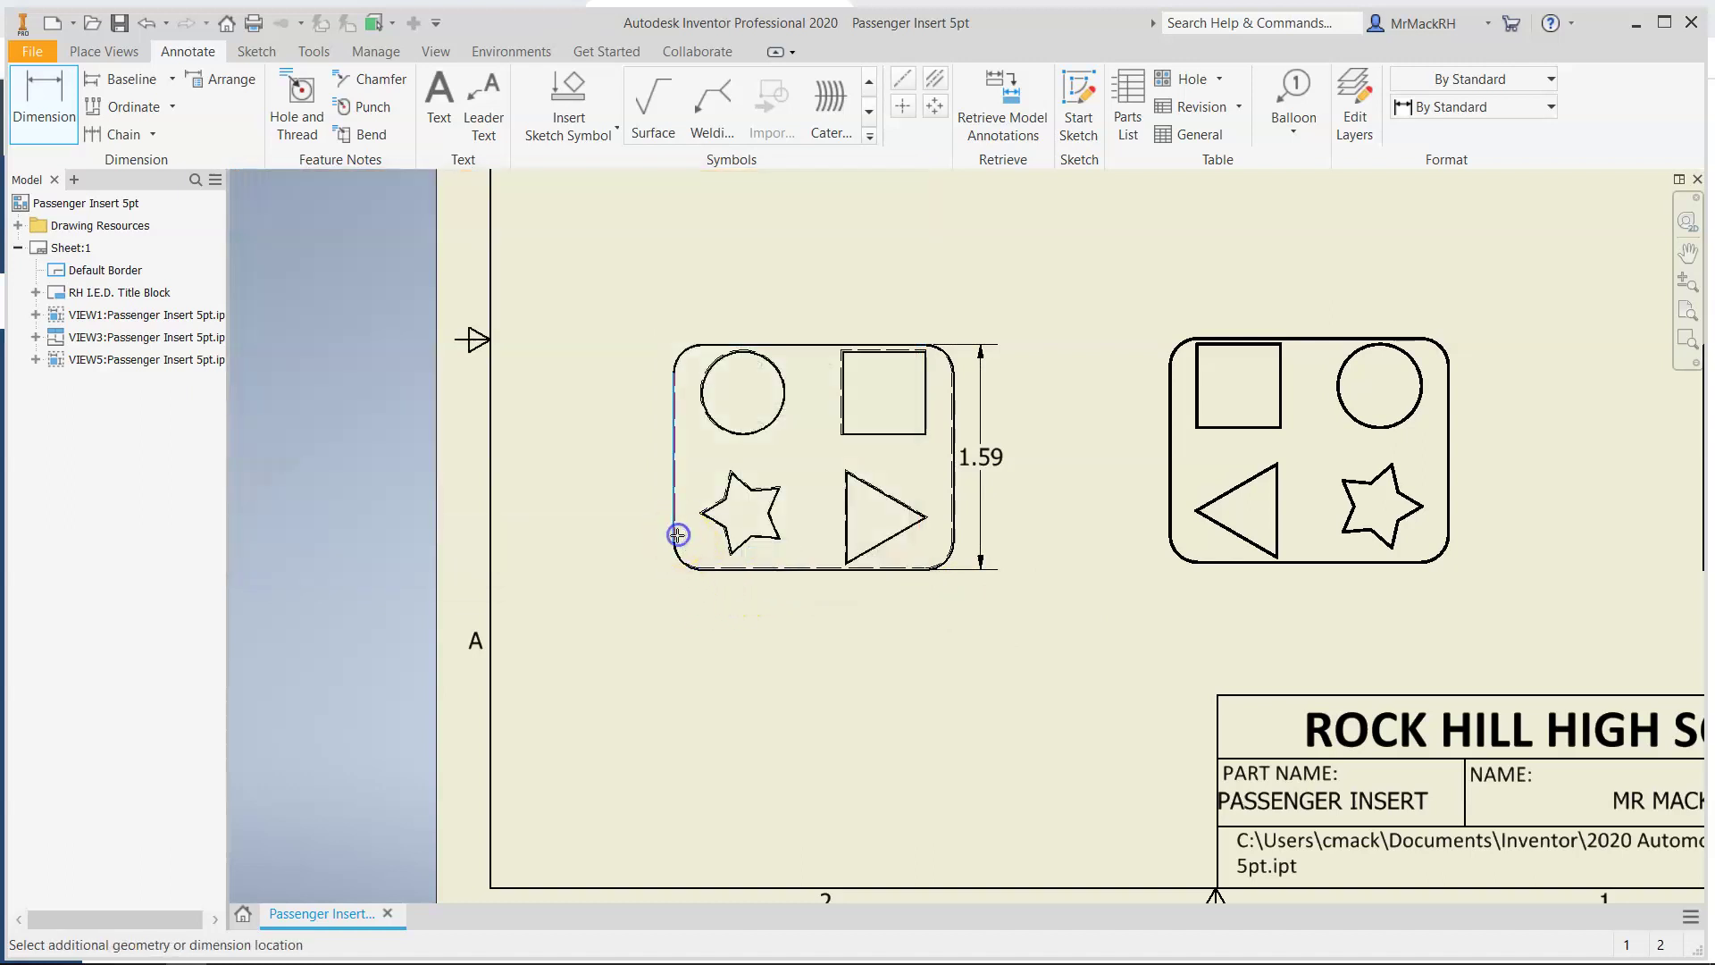
pyautogui.click(952, 518)
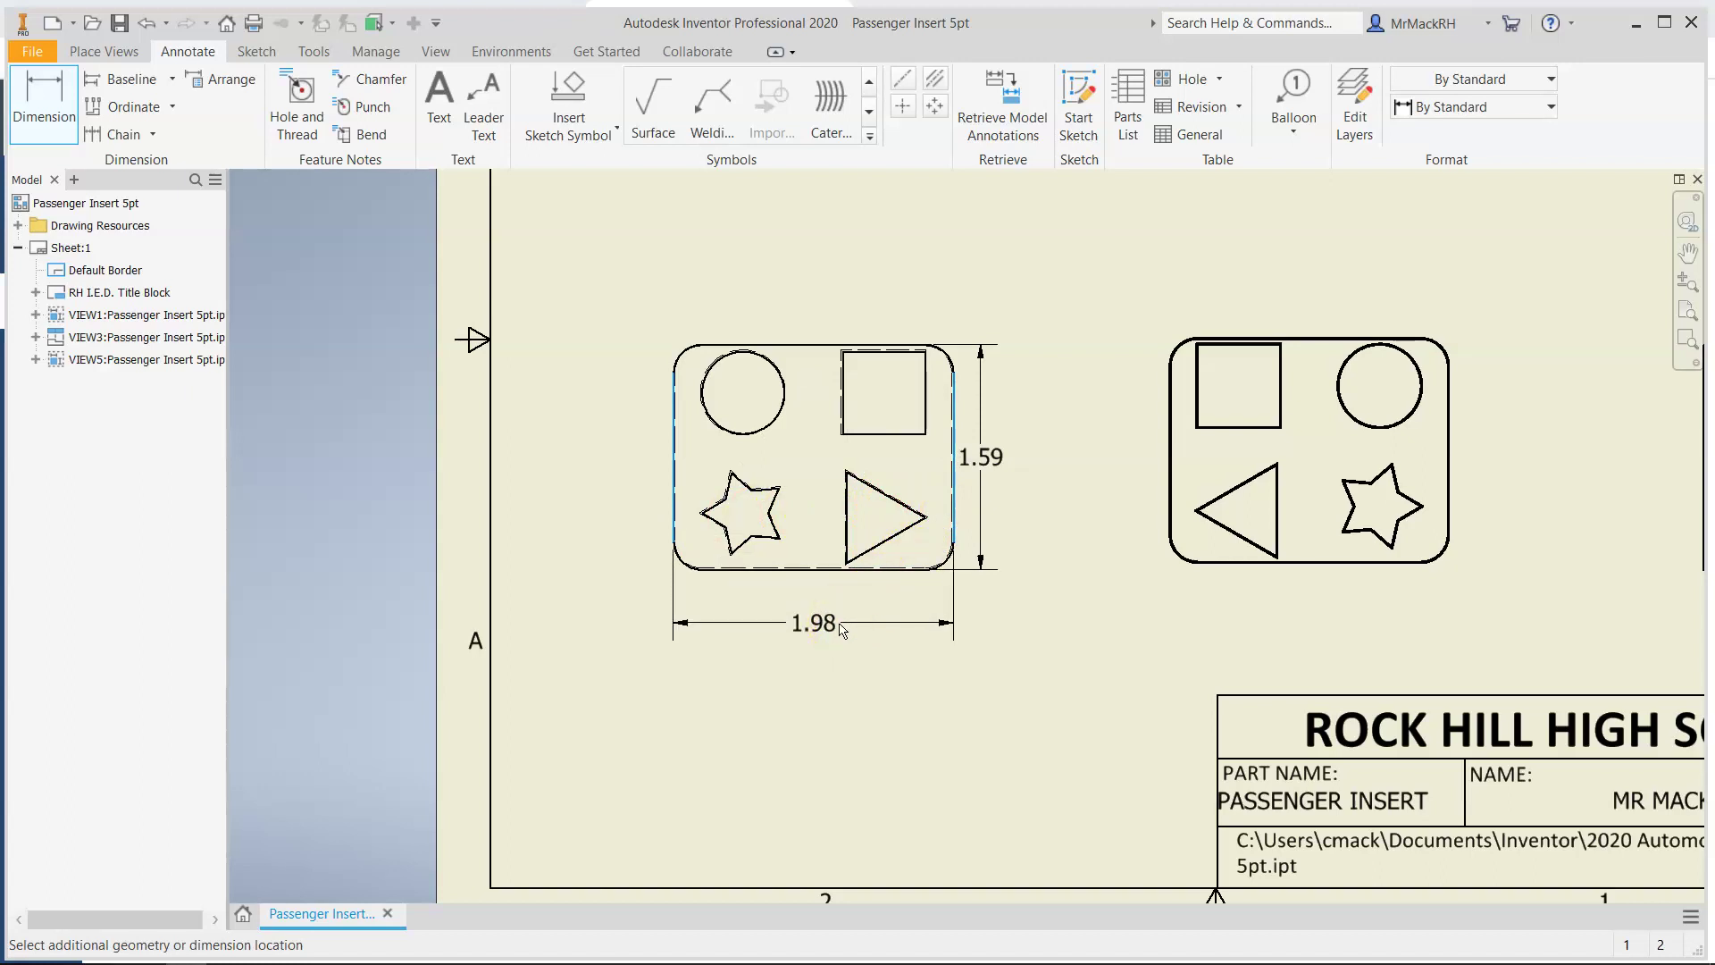
pyautogui.click(839, 625)
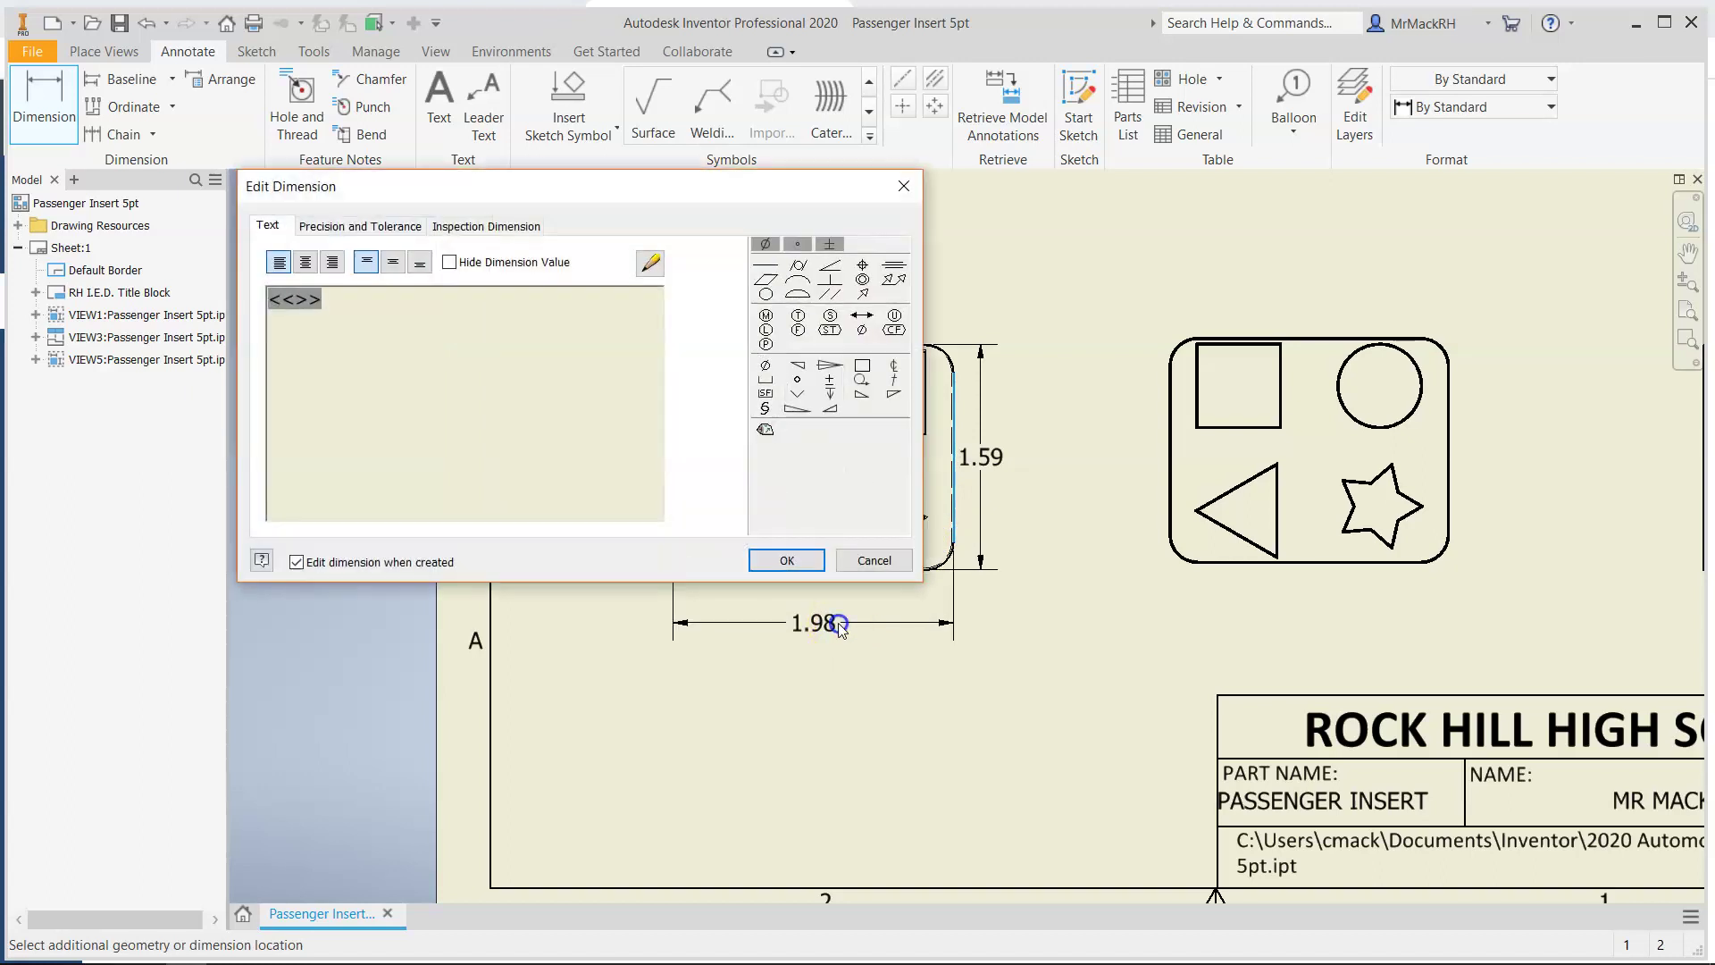
pyautogui.click(800, 560)
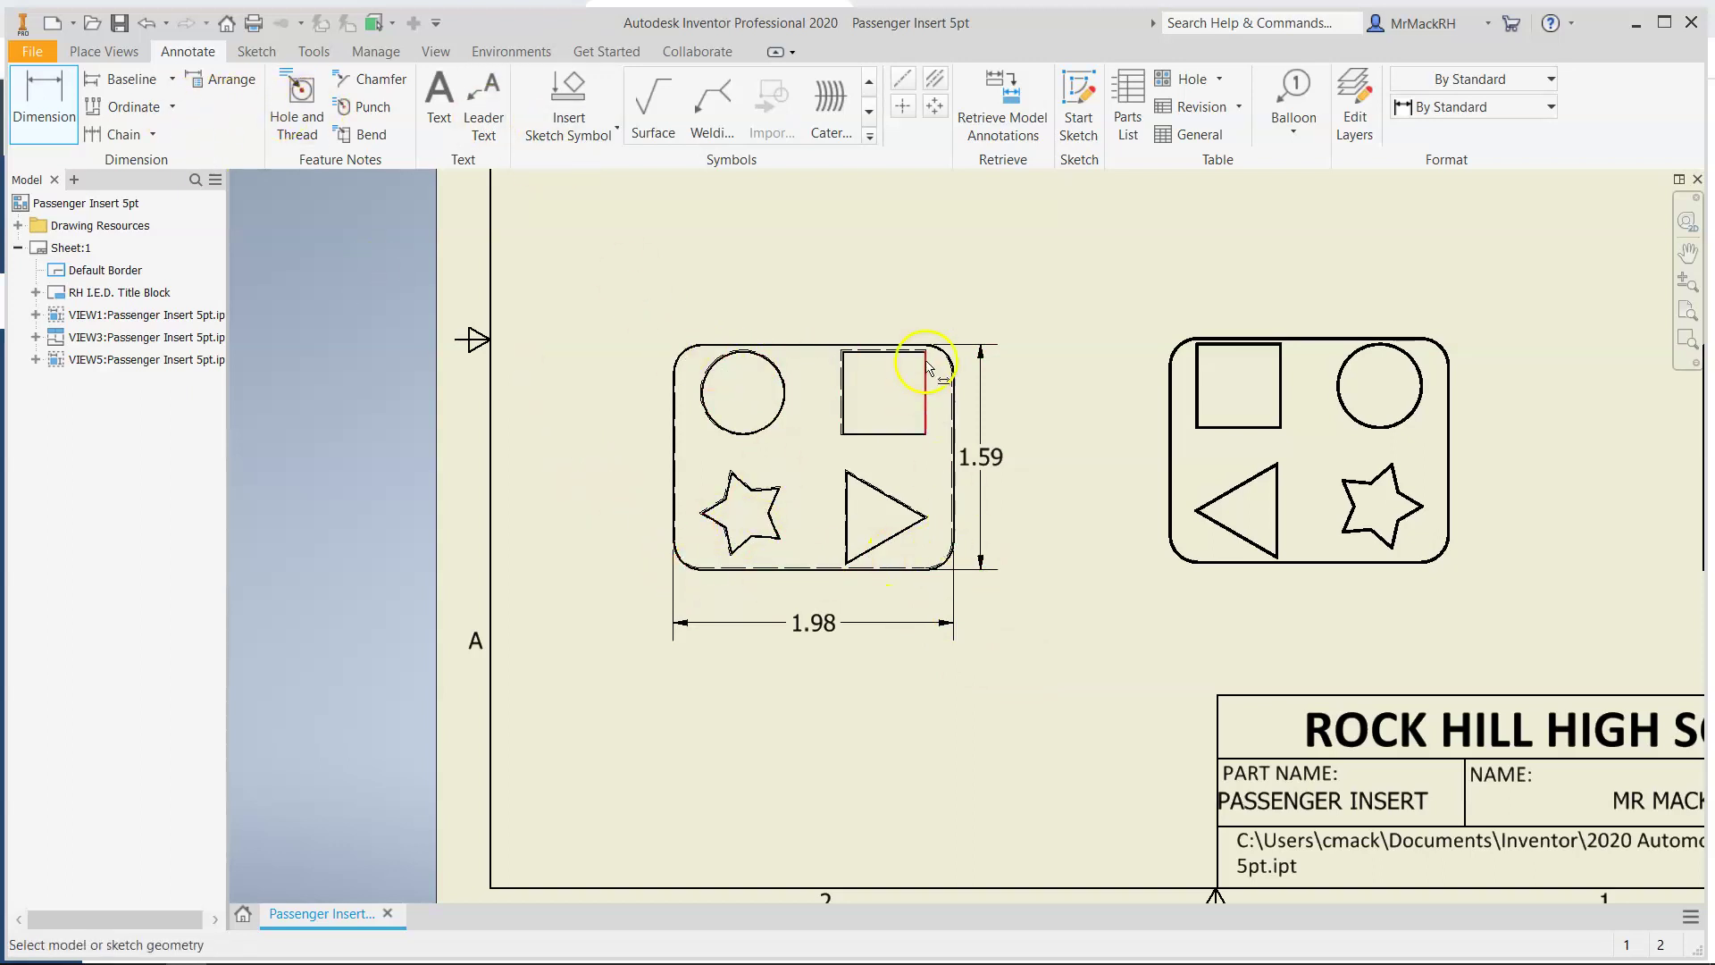
# Dimension the bottom-left corner fillet of the middle view as R.20
pyautogui.scroll(2, 965, 366)
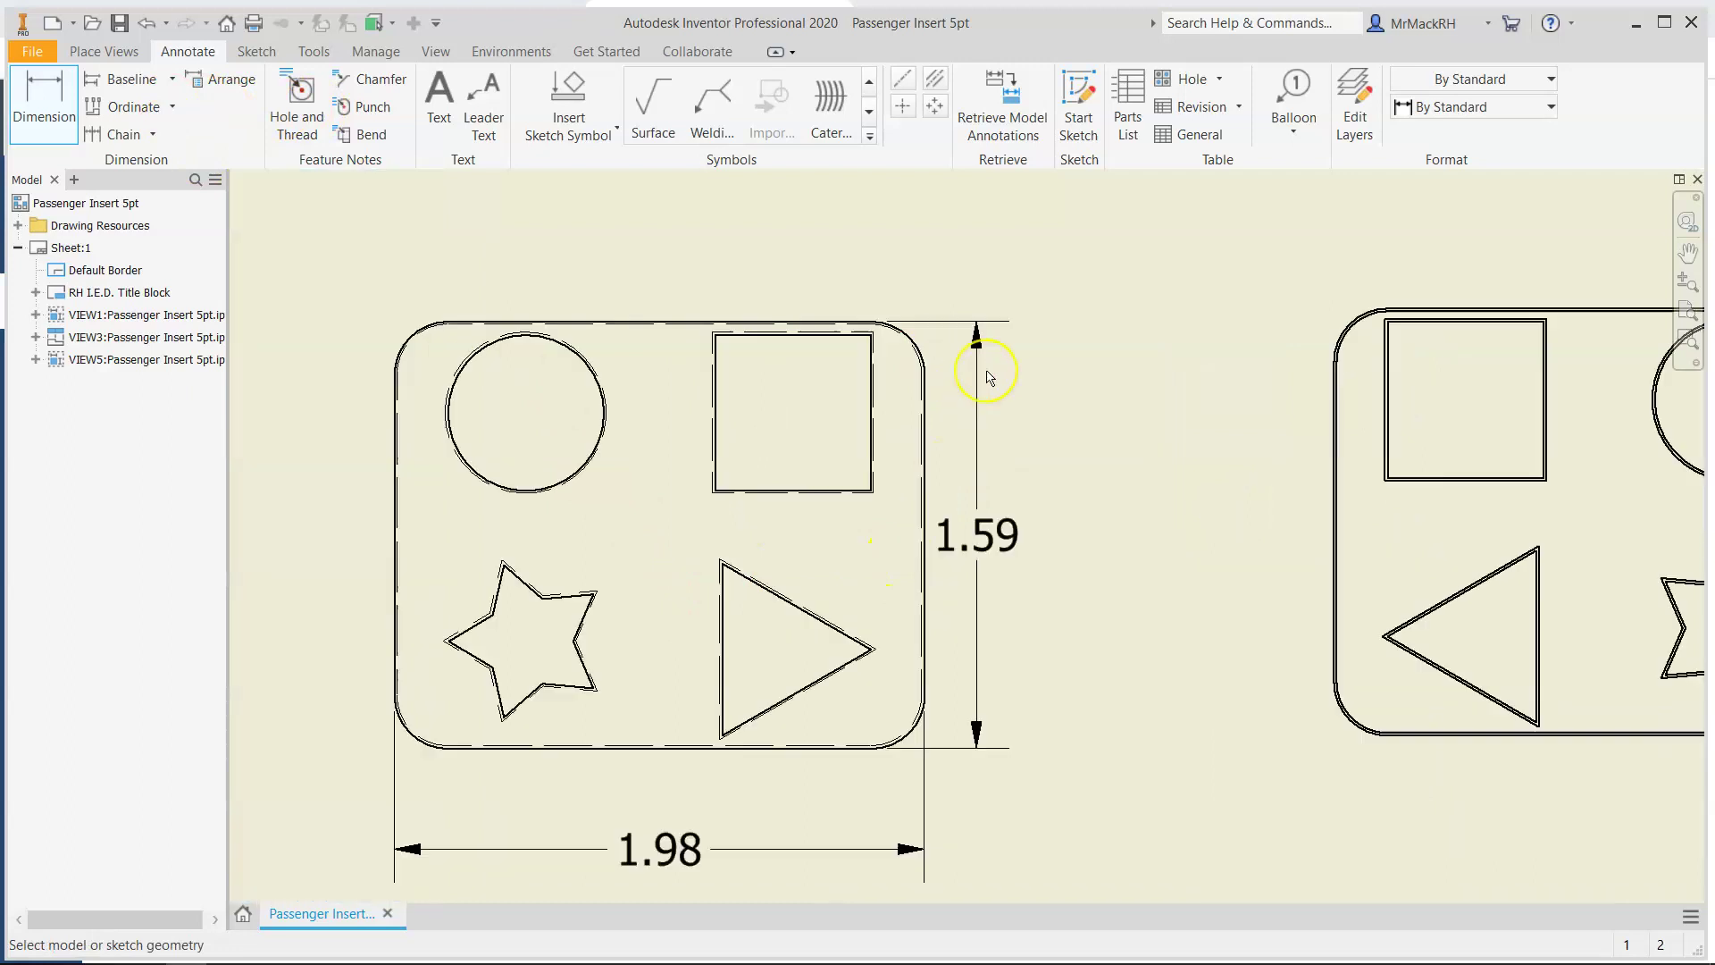
pyautogui.scroll(-5, 988, 371)
pyautogui.scroll(2, 1269, 380)
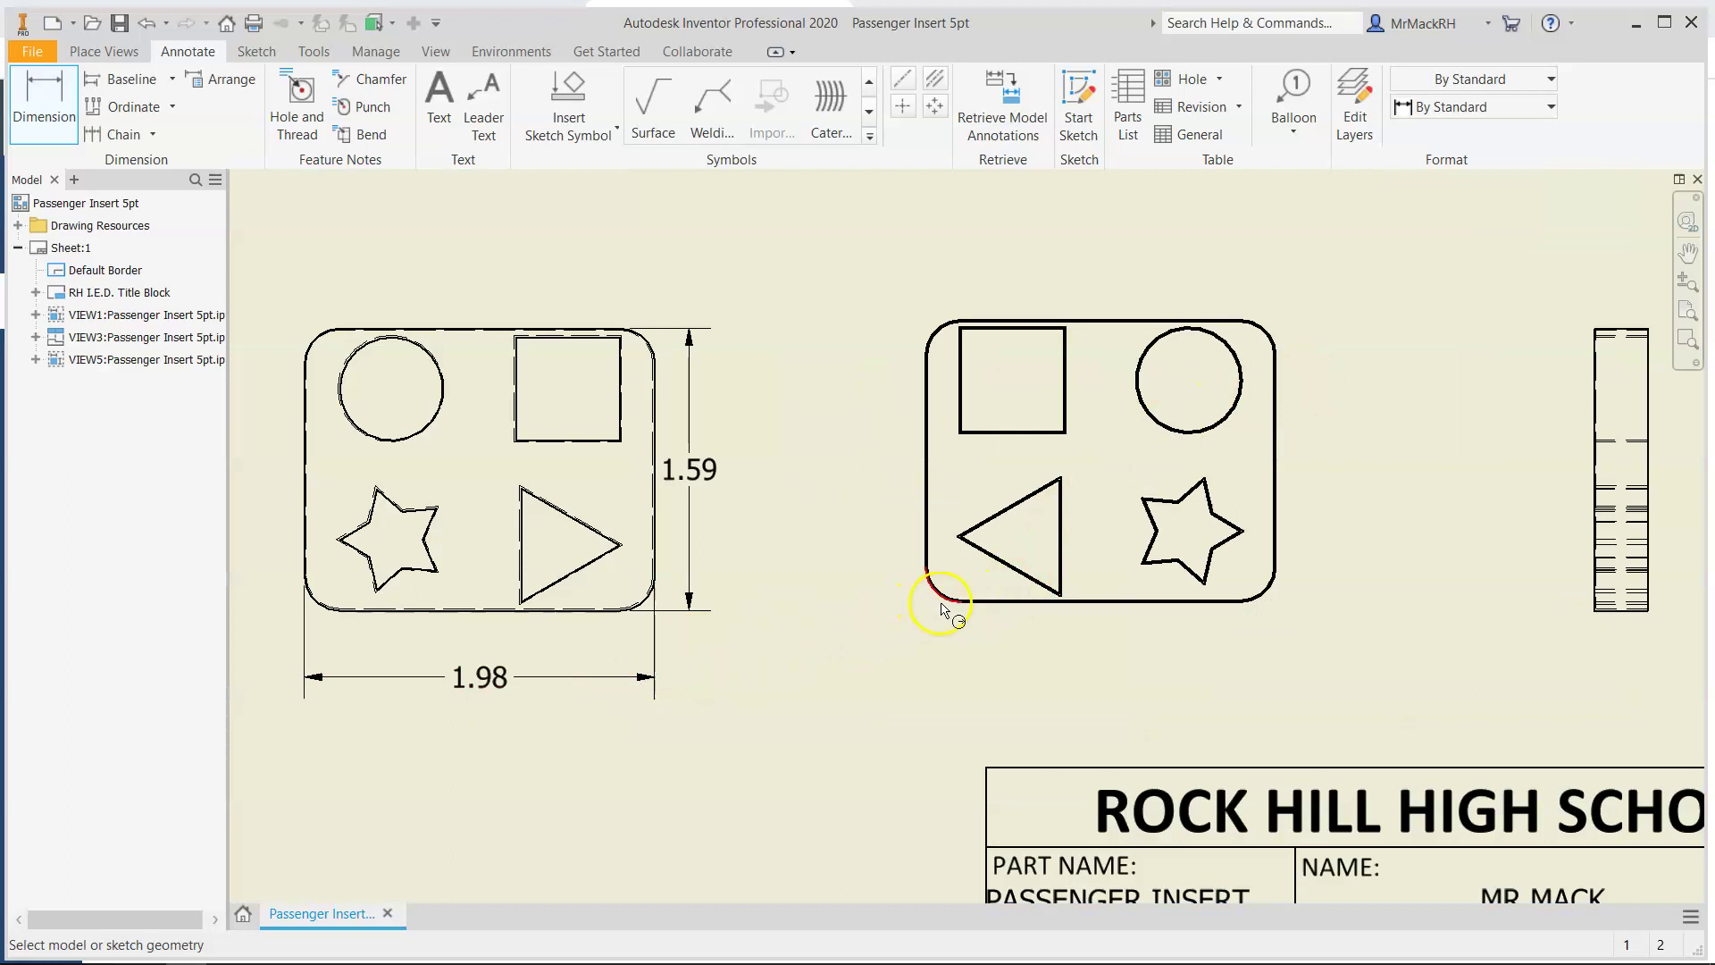
pyautogui.scroll(3, 949, 606)
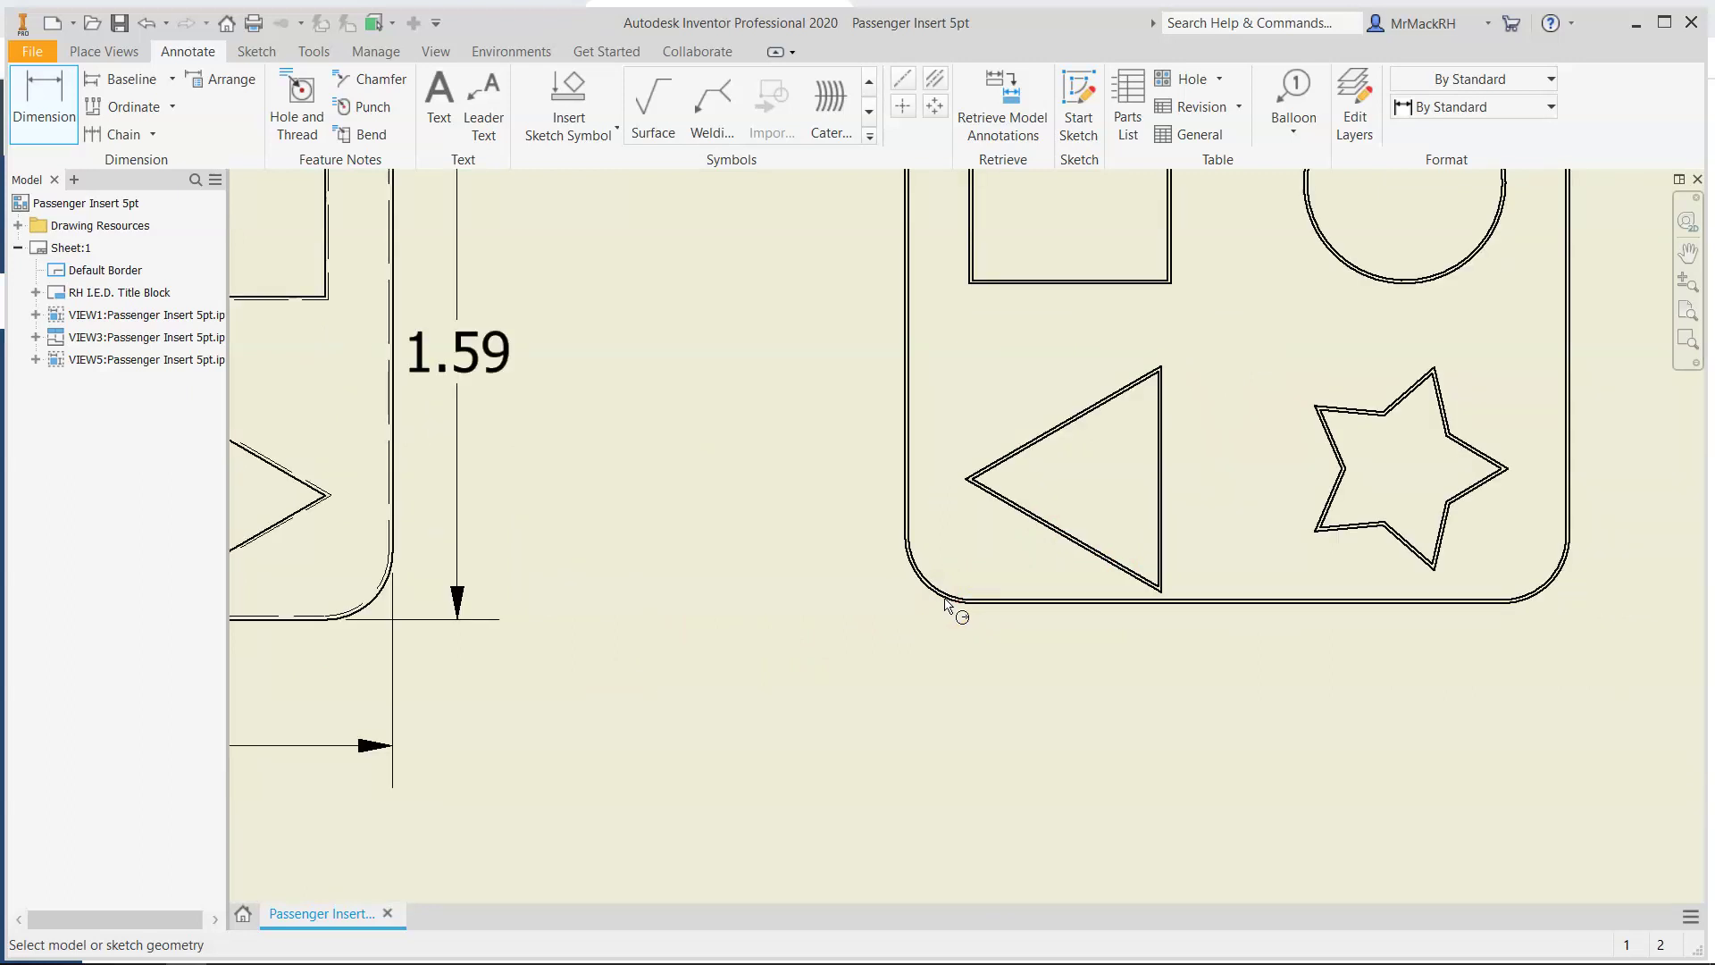
pyautogui.click(932, 587)
pyautogui.click(941, 598)
pyautogui.click(944, 604)
pyautogui.scroll(-3, 929, 616)
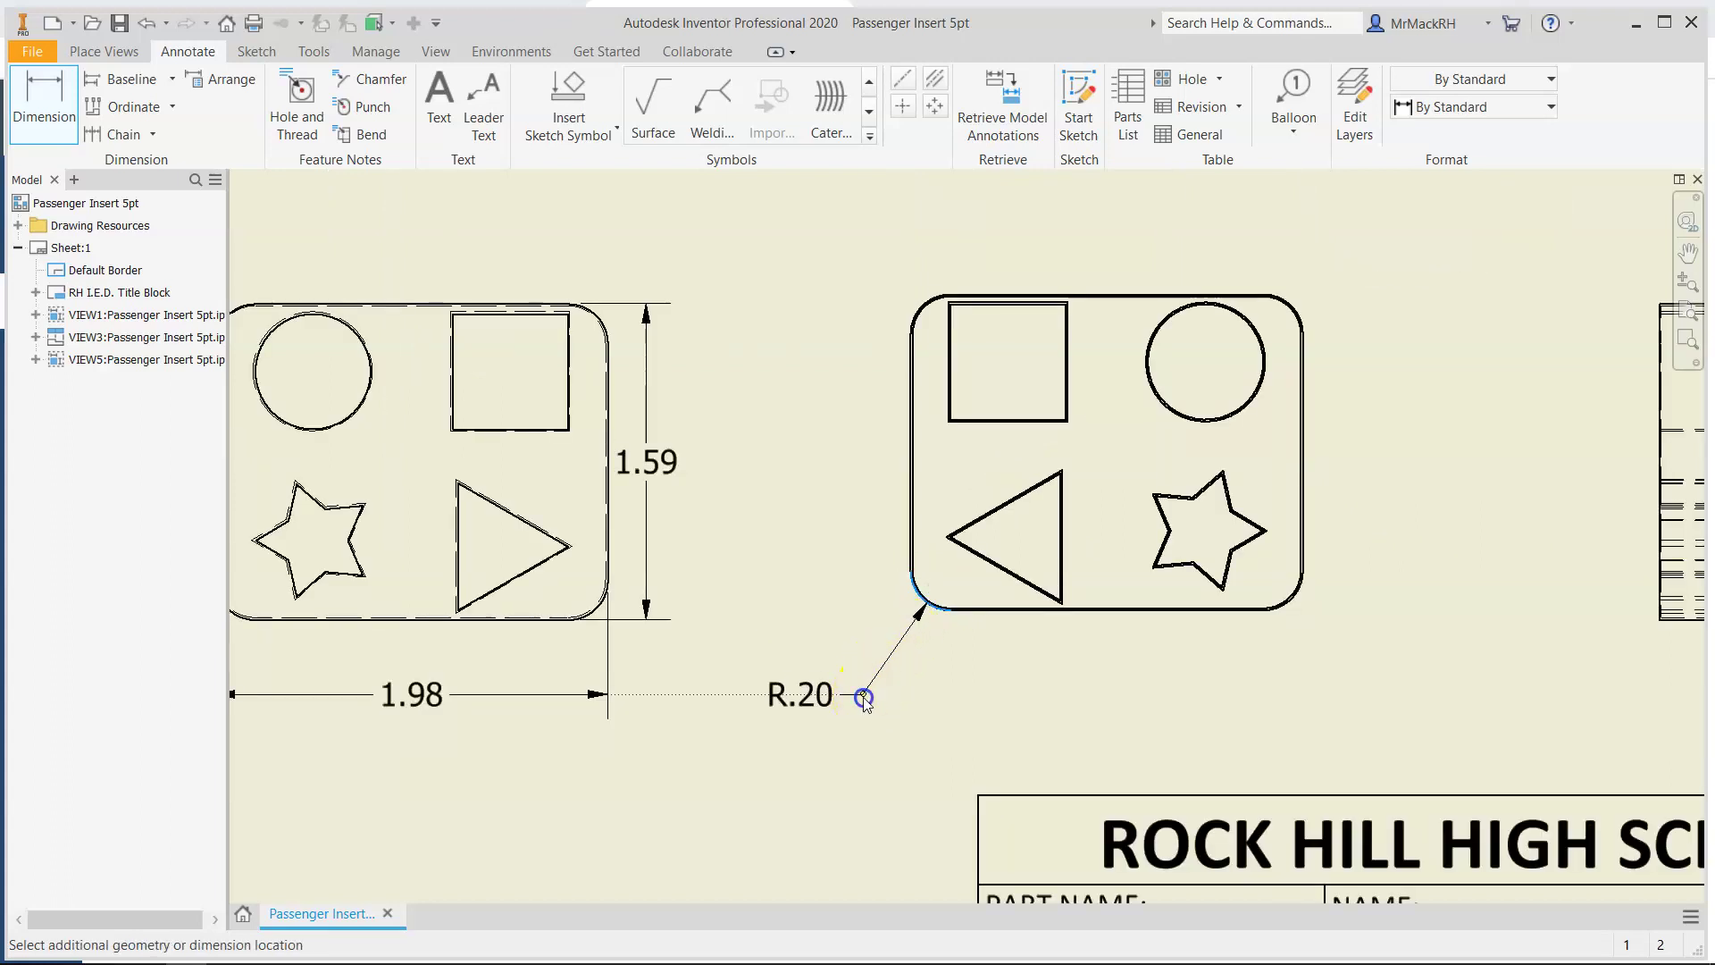
pyautogui.click(864, 698)
pyautogui.click(785, 559)
# Add a .30 thickness dimension to the right of the thin top view
pyautogui.scroll(-5, 794, 563)
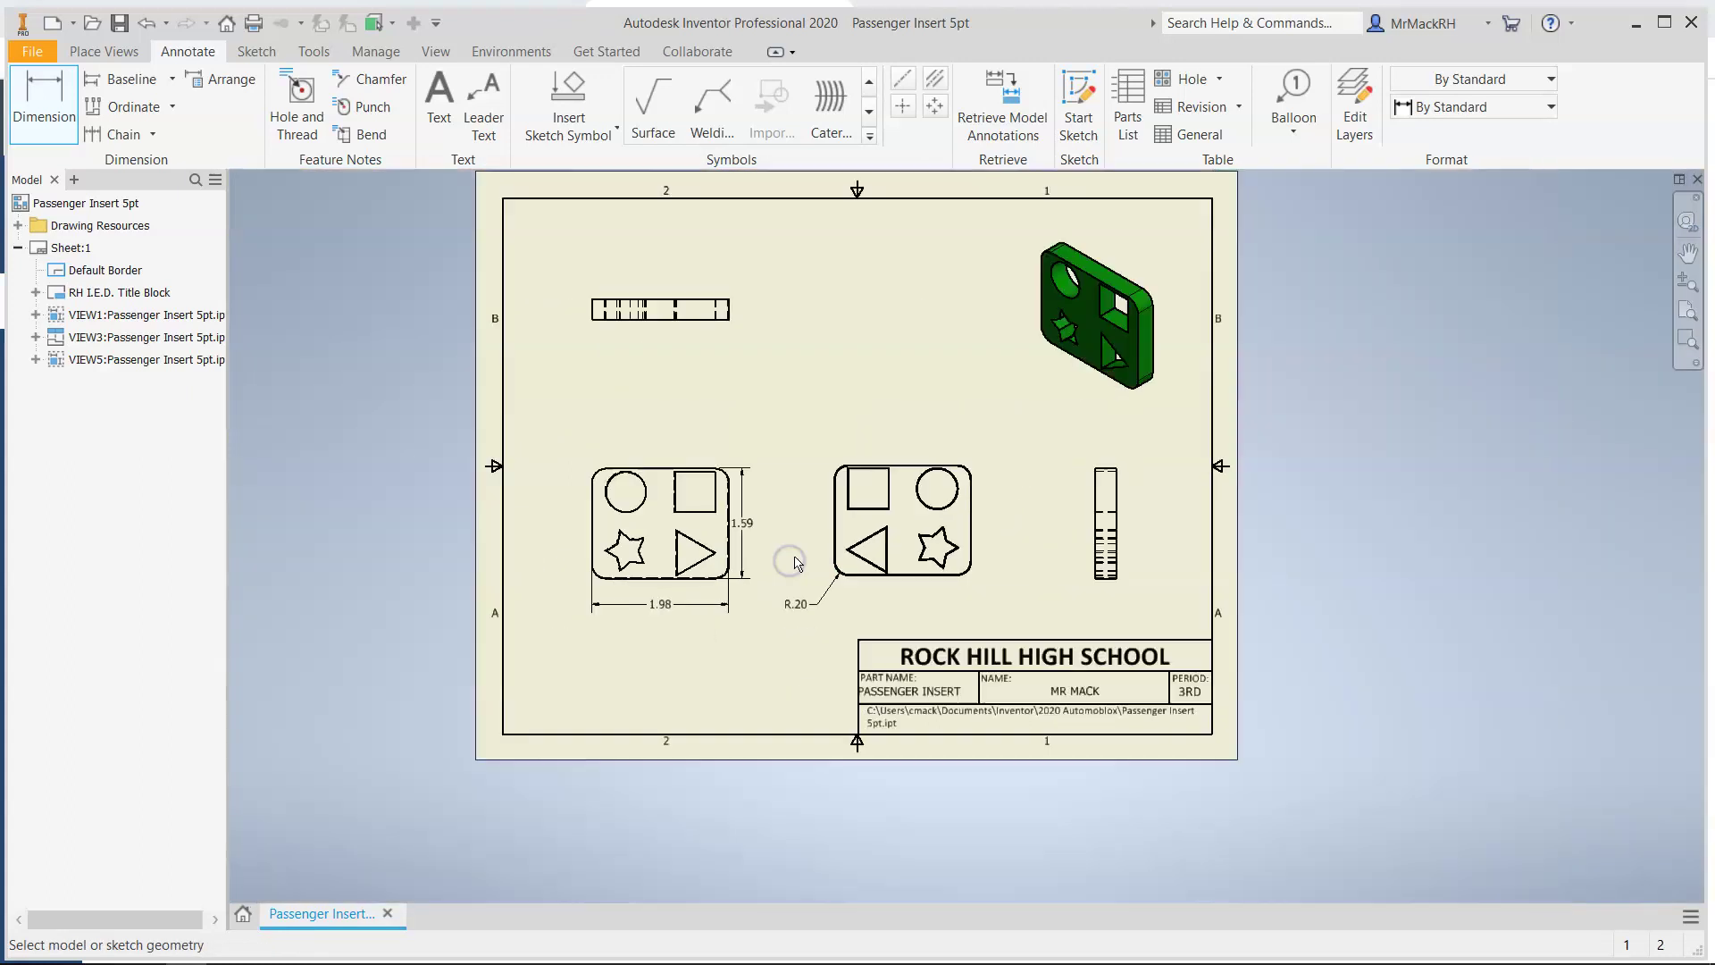
pyautogui.scroll(-3, 557, 512)
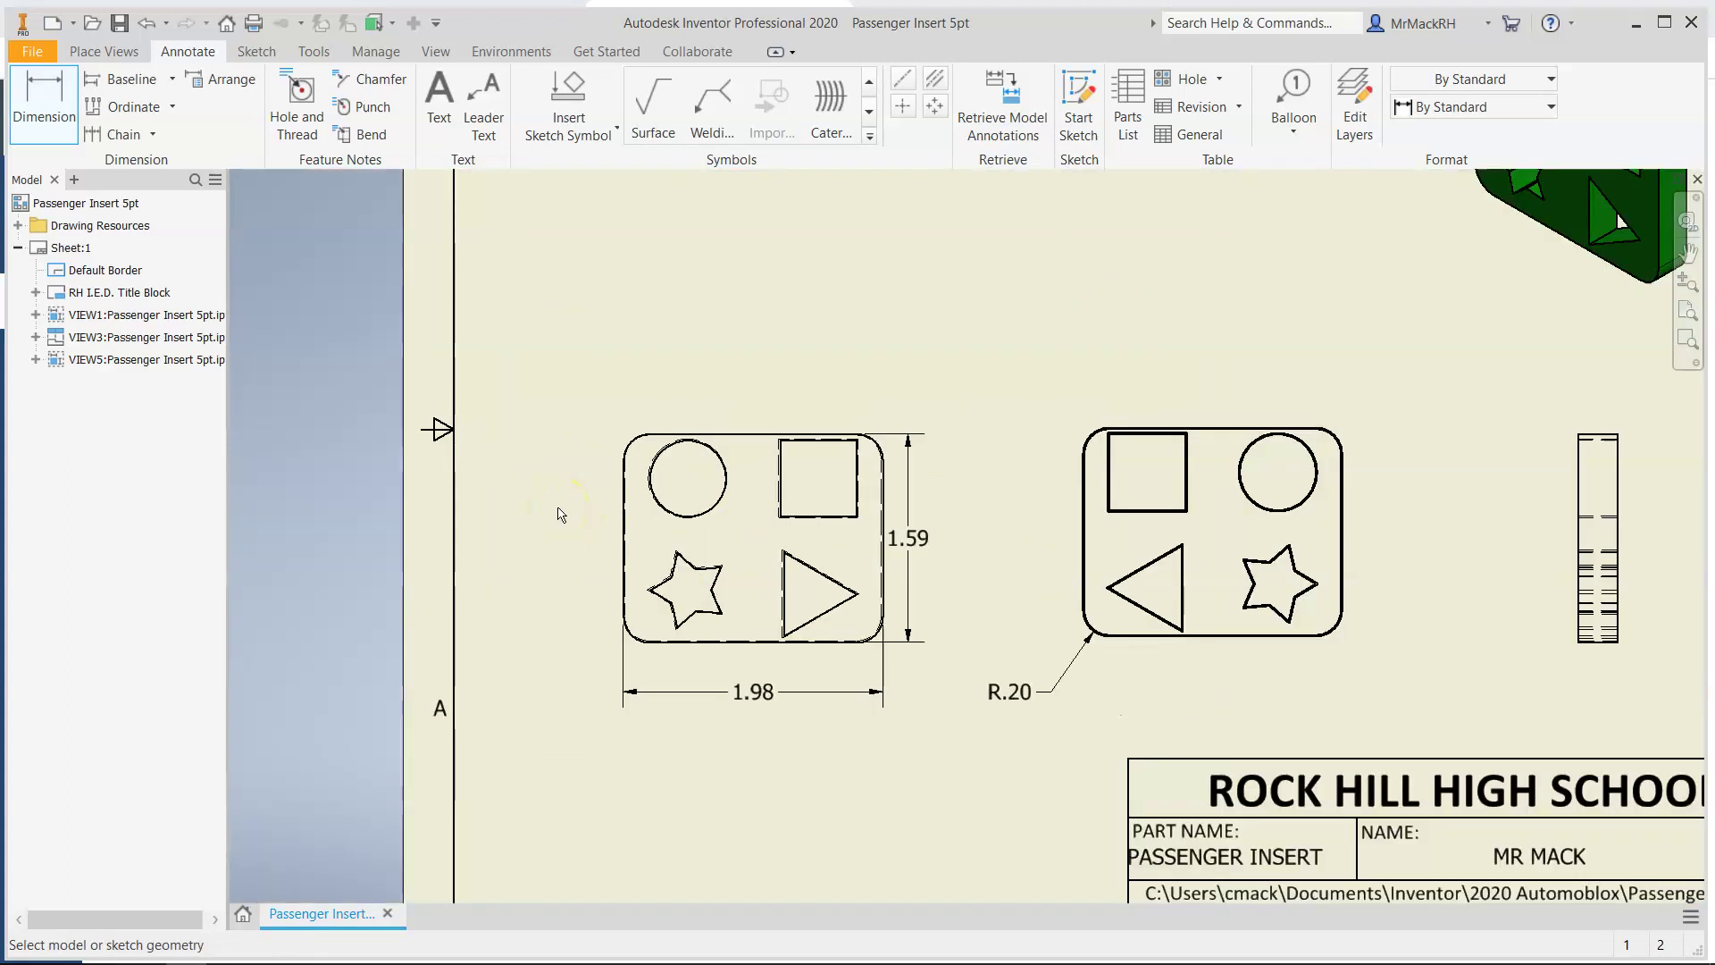
pyautogui.scroll(4, 562, 502)
pyautogui.scroll(-7, 661, 490)
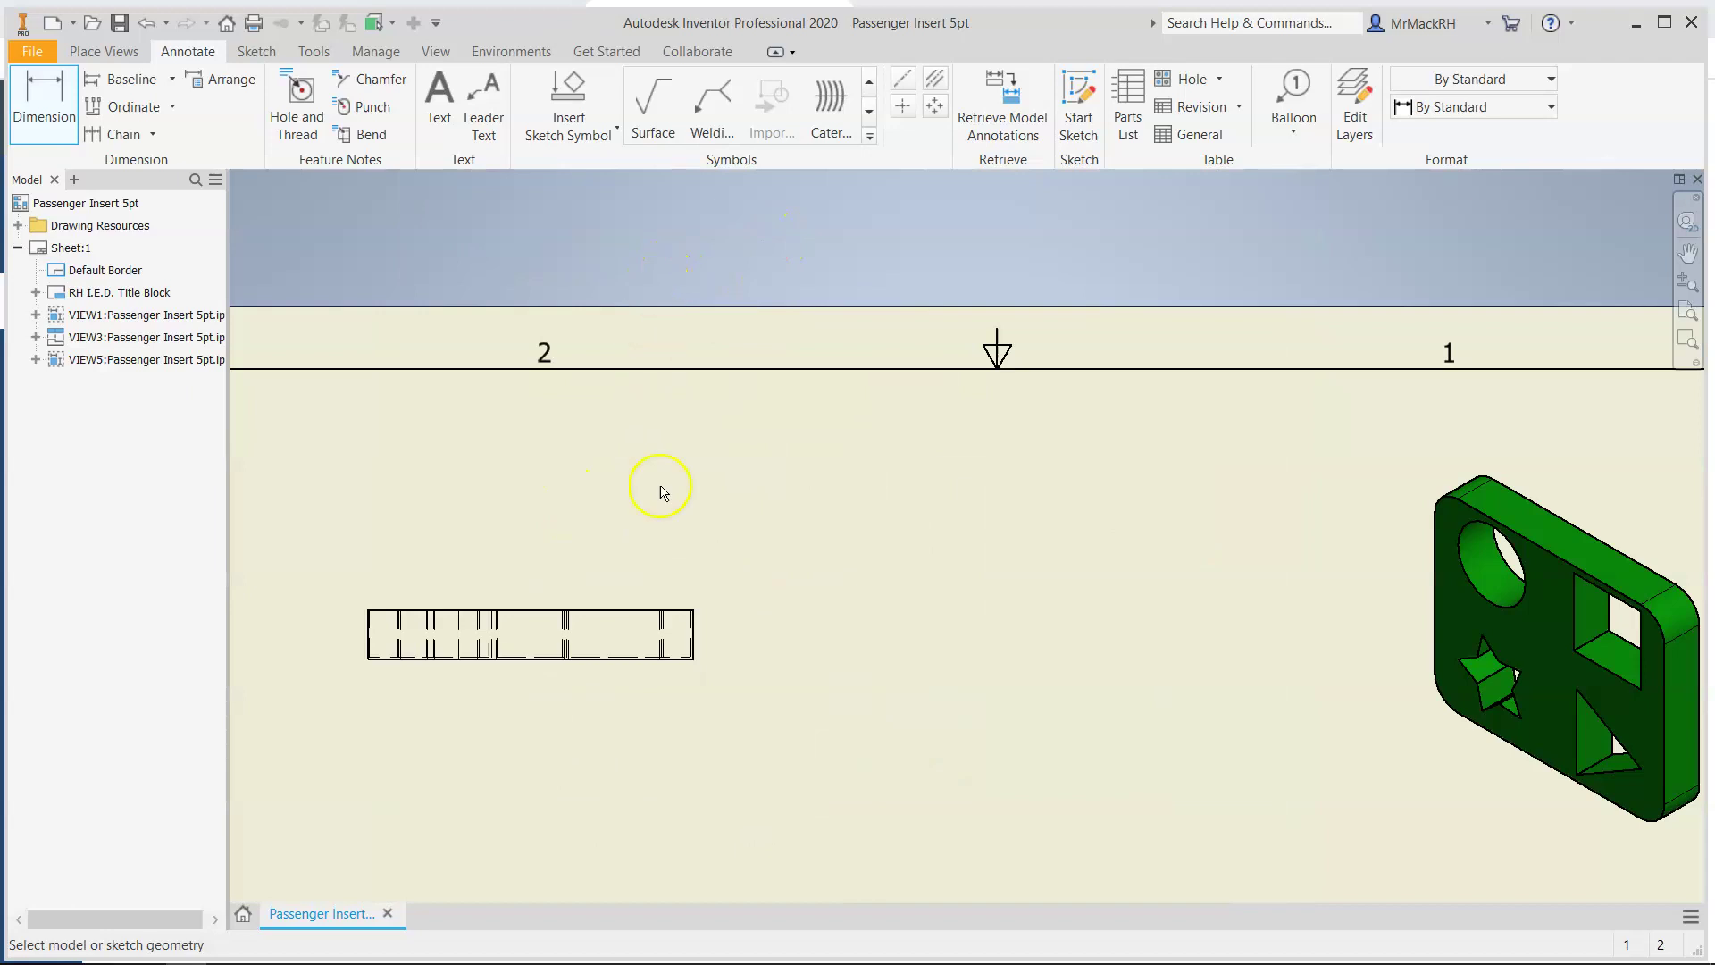
pyautogui.click(658, 608)
pyautogui.click(652, 660)
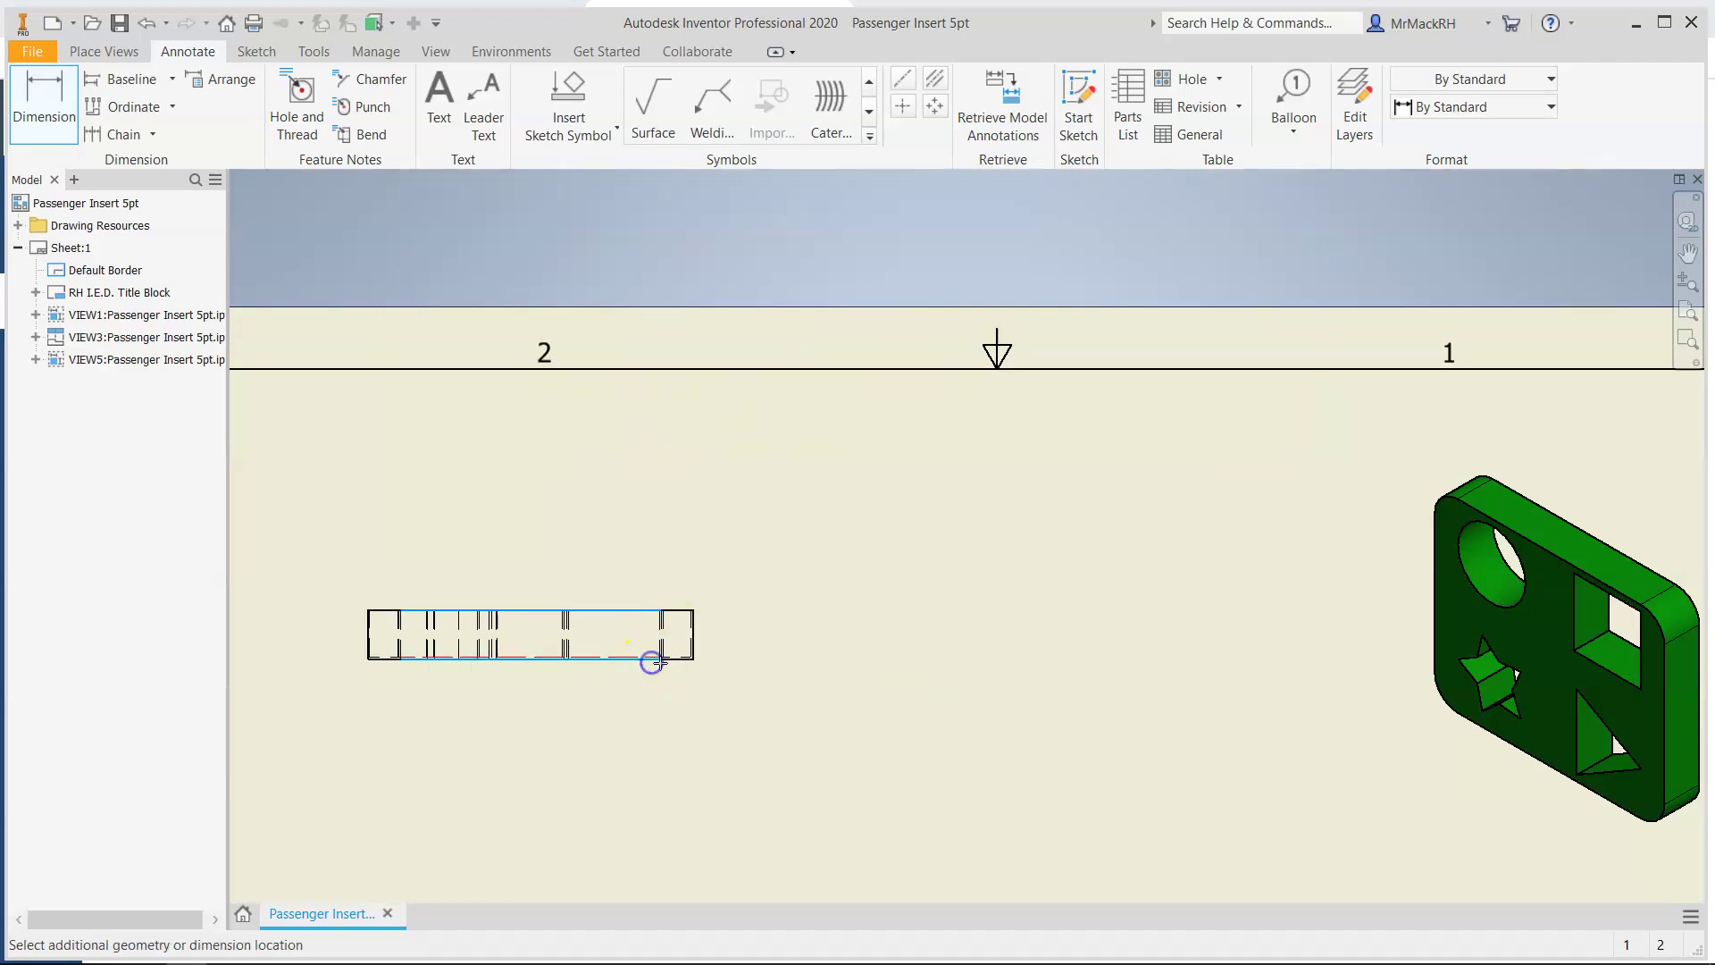
pyautogui.click(750, 645)
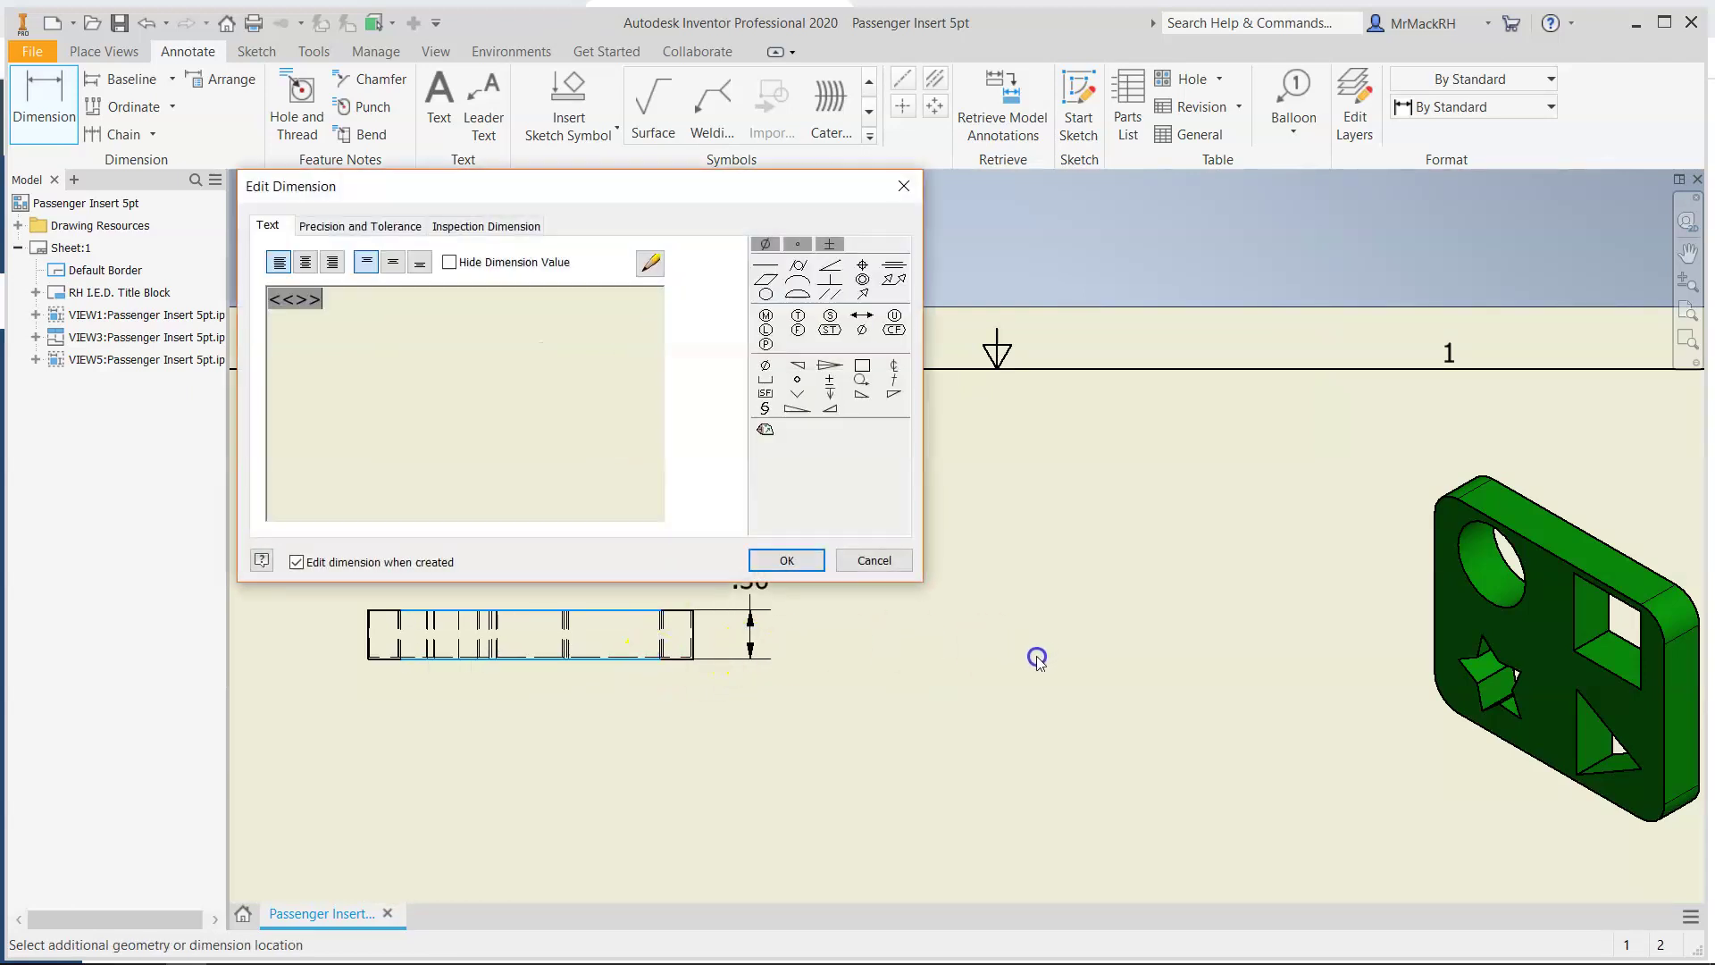
pyautogui.click(786, 559)
pyautogui.scroll(5, 768, 692)
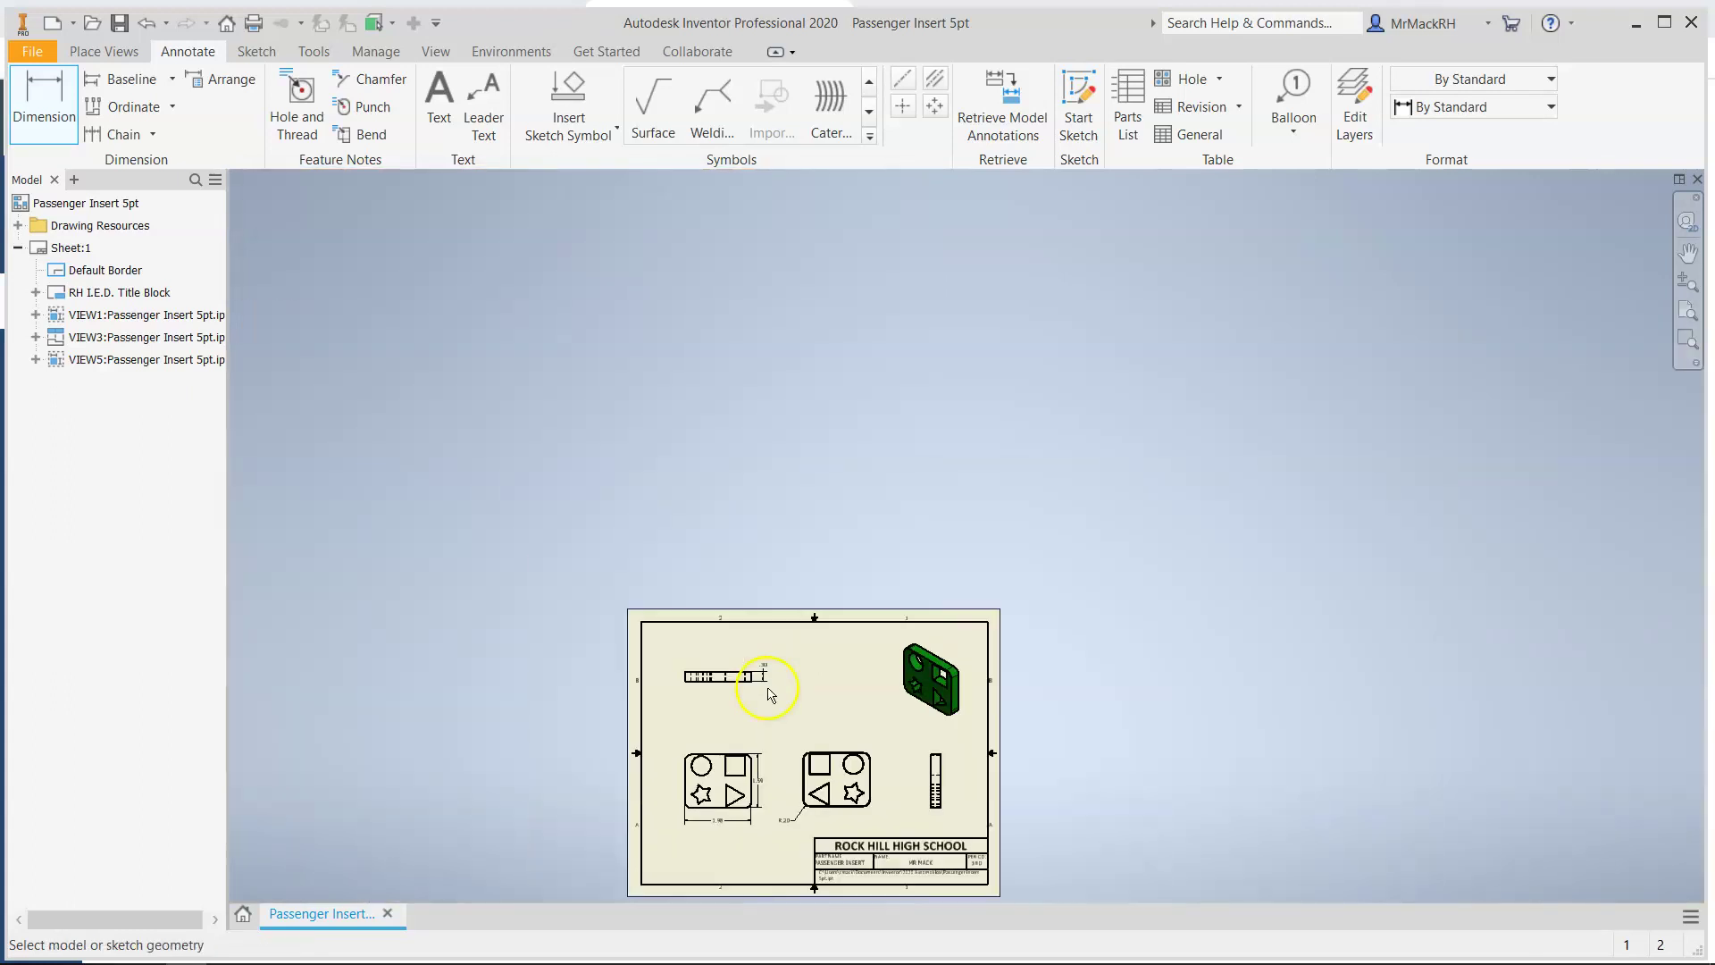
pyautogui.scroll(-5, 718, 876)
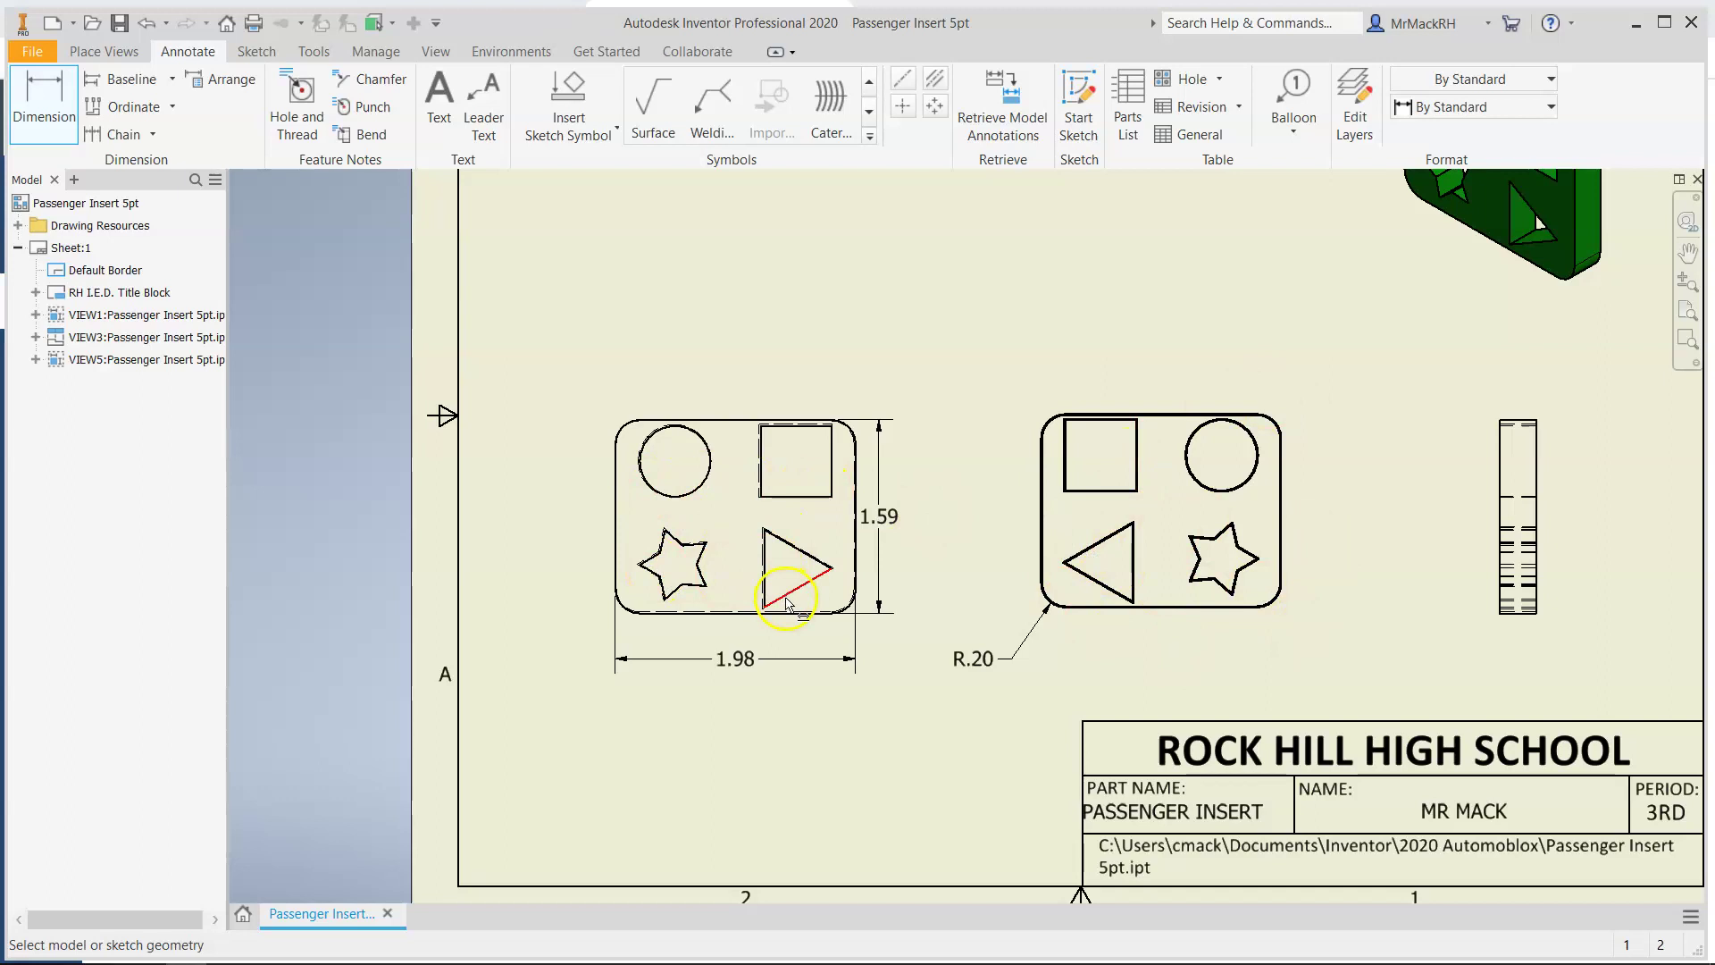
# Place a Ø.58 diameter dimension on the front view's circle, above and left of it
pyautogui.scroll(3, 665, 478)
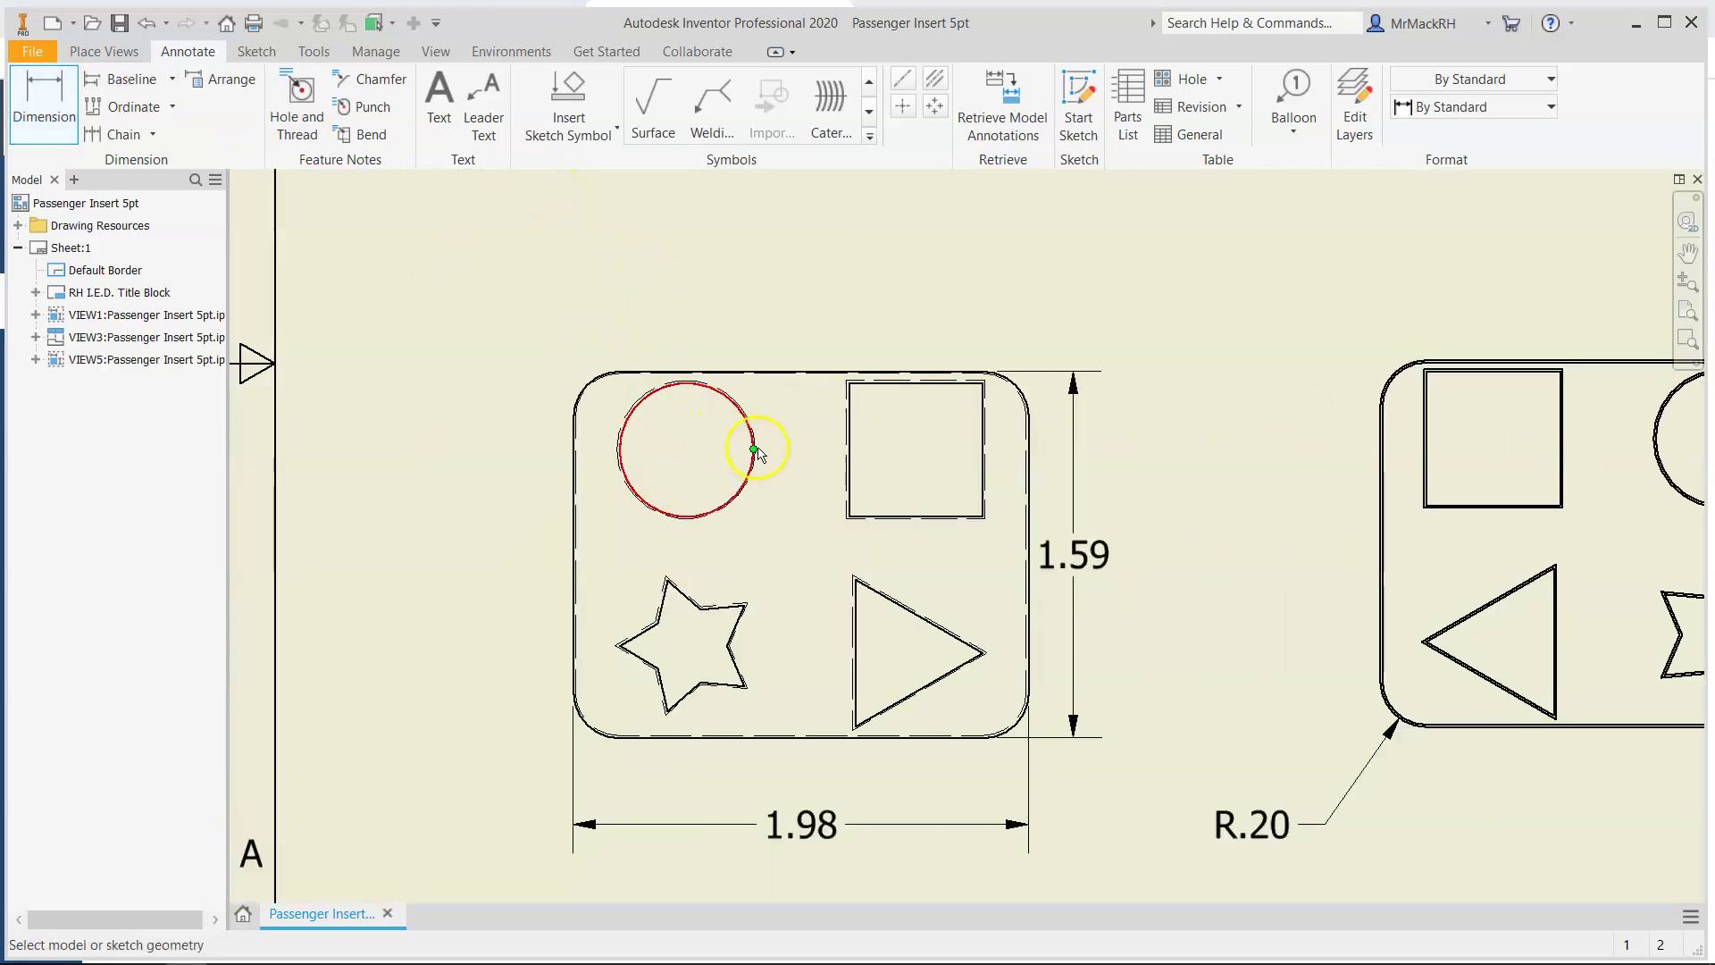
pyautogui.scroll(5, 755, 451)
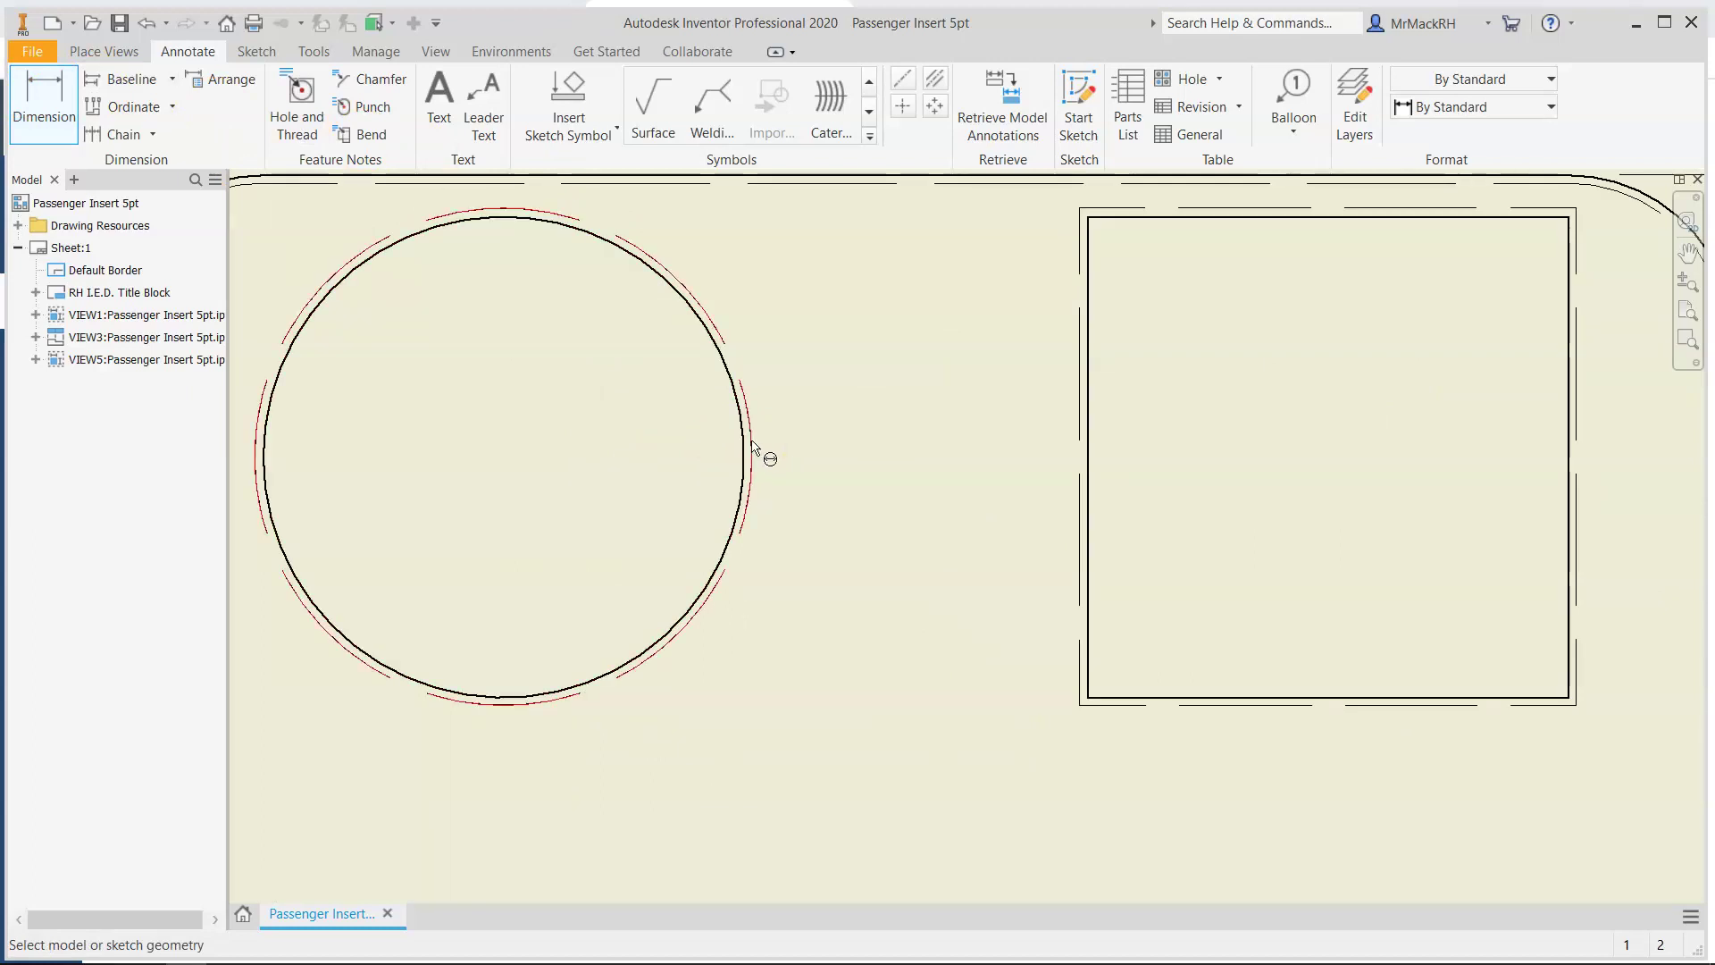
pyautogui.scroll(-5, 748, 451)
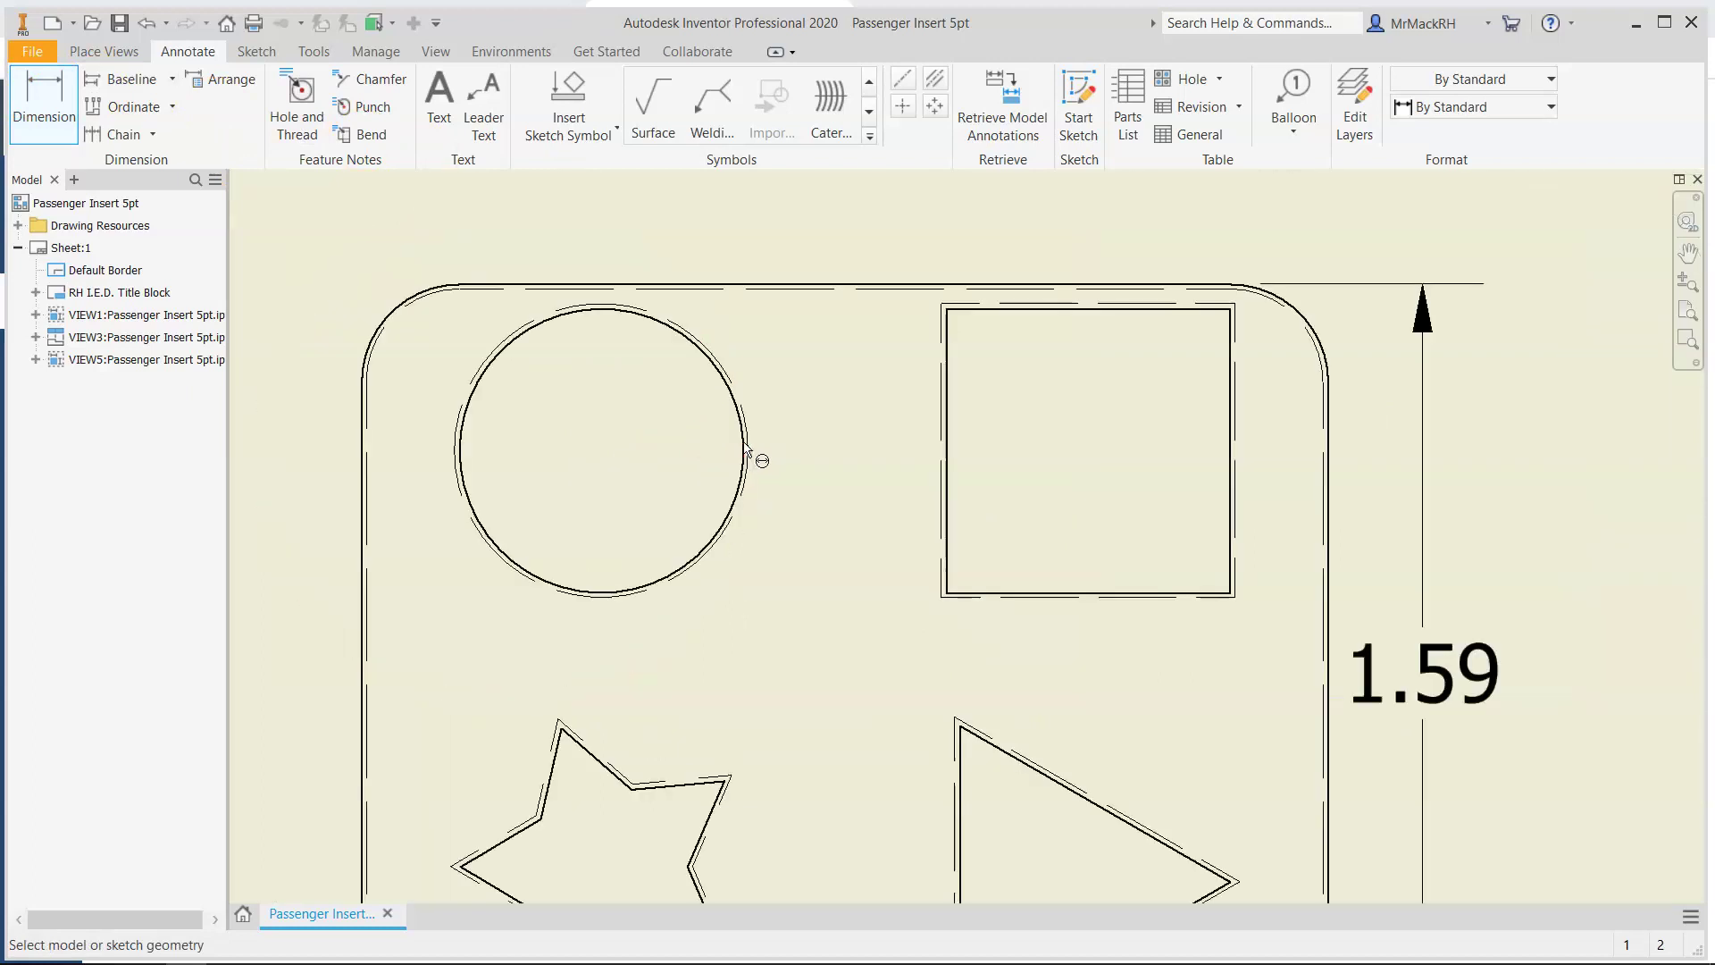
pyautogui.moveTo(746, 447); pyautogui.dragTo(752, 242)
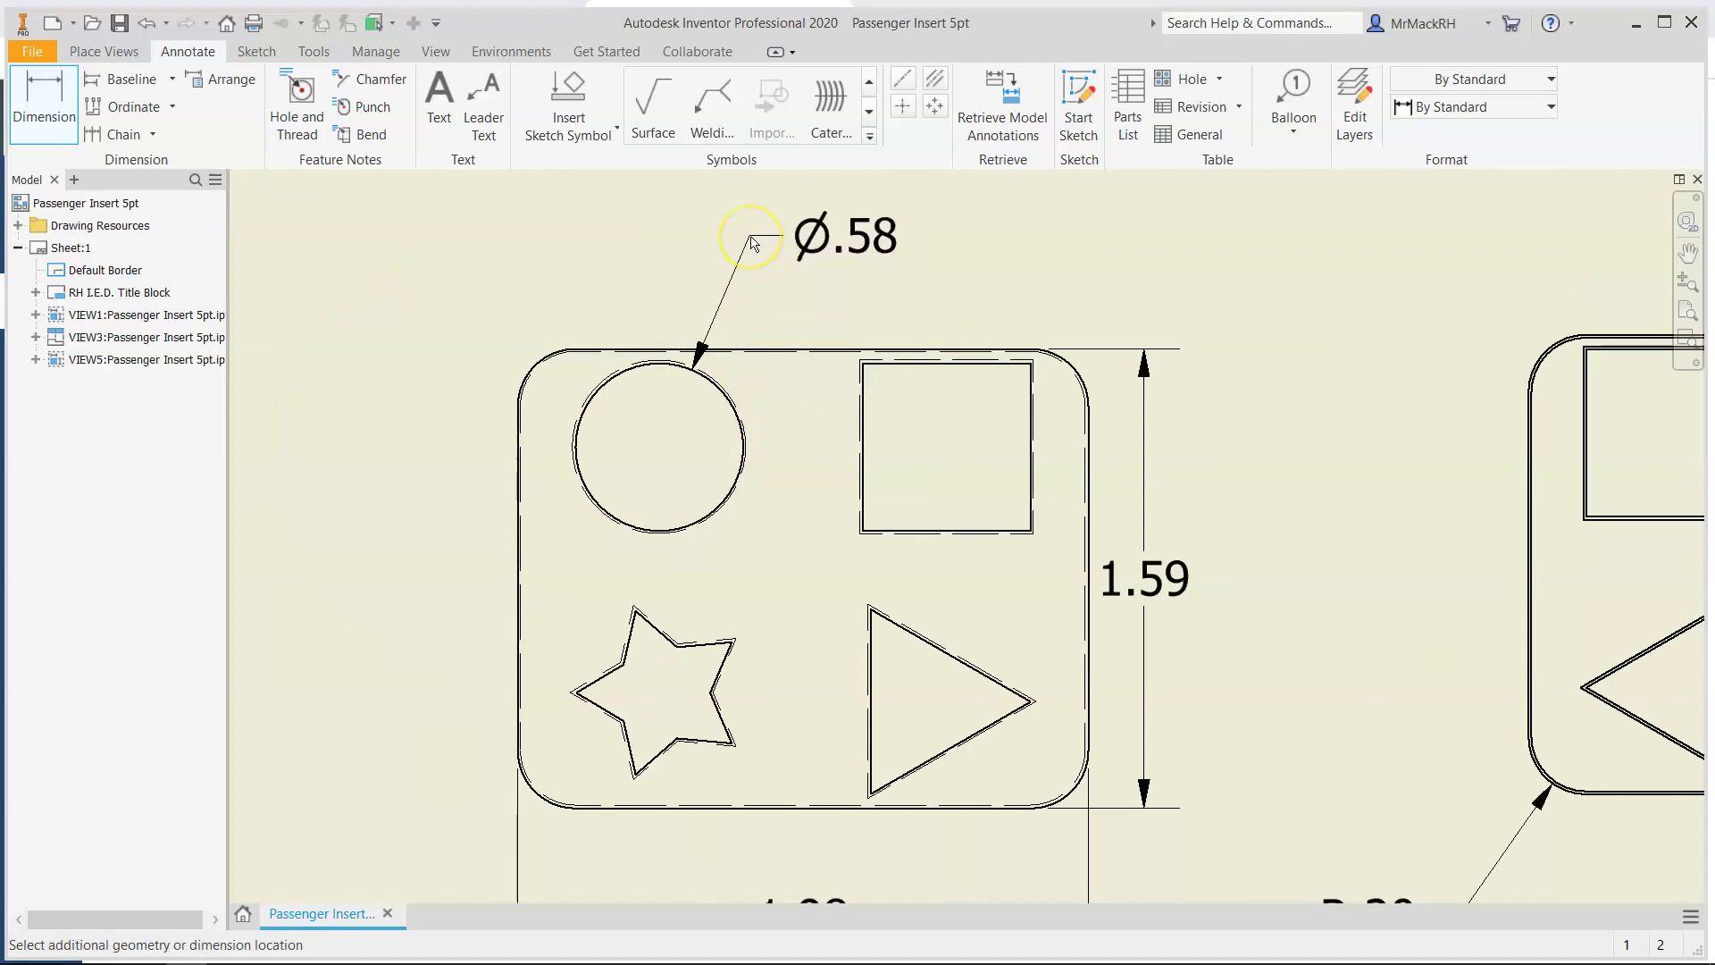
pyautogui.scroll(-2, 753, 243)
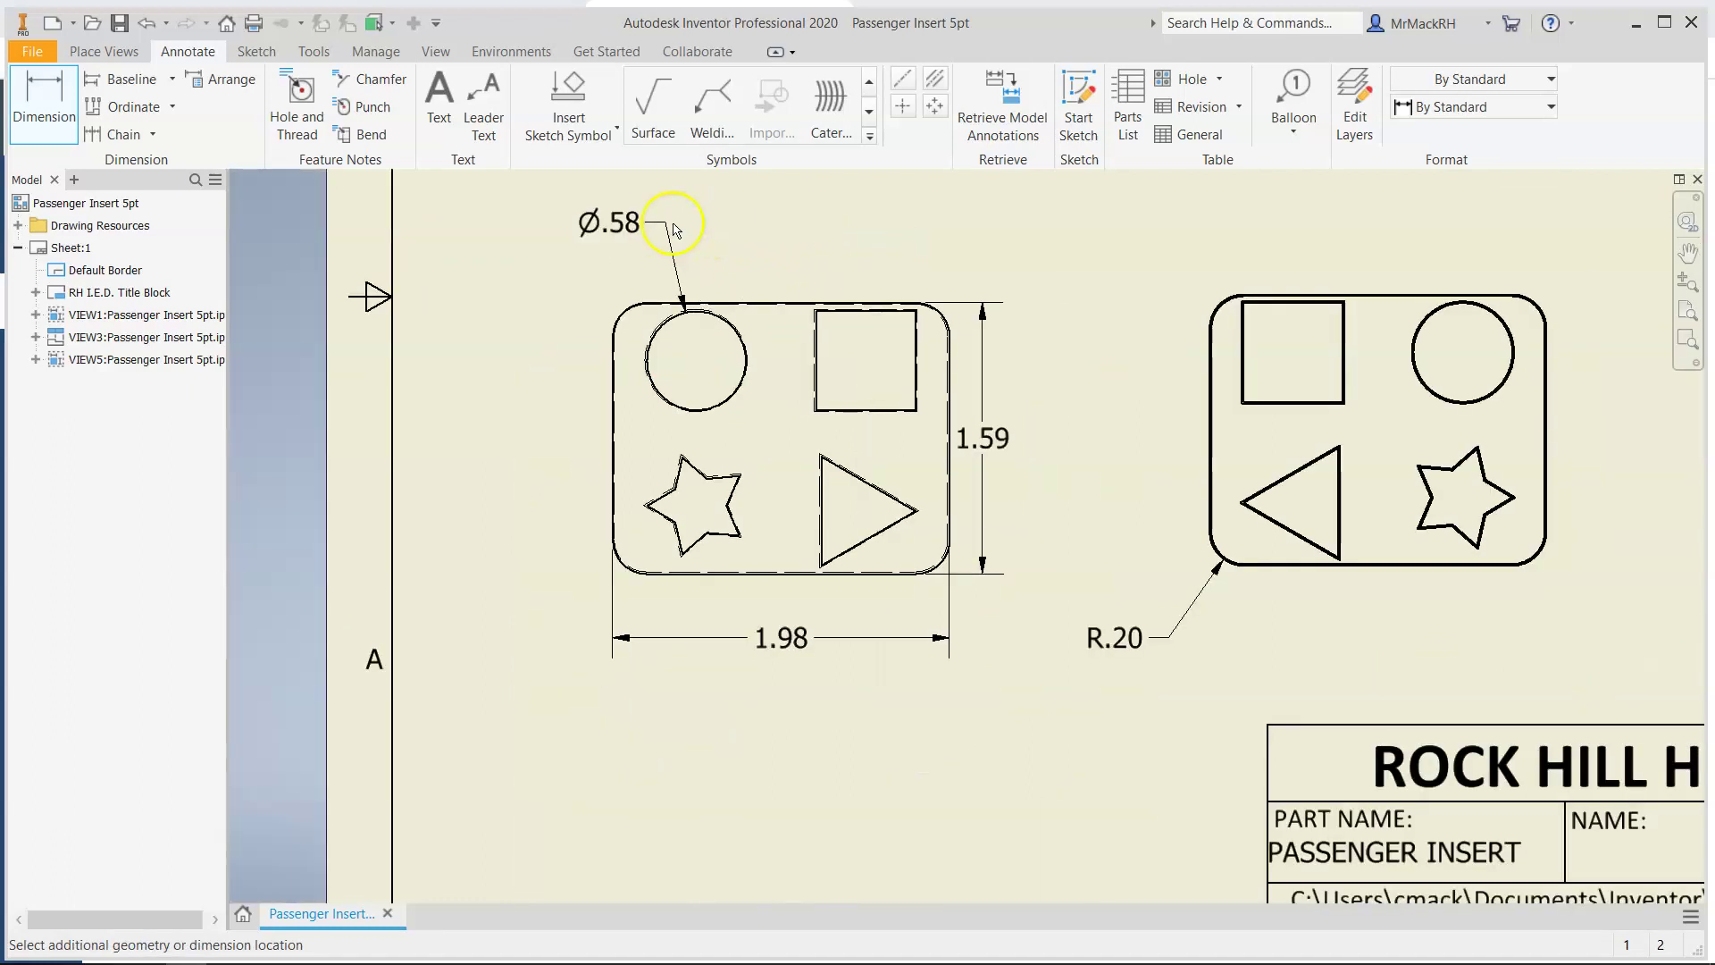
pyautogui.click(526, 242)
pyautogui.click(782, 561)
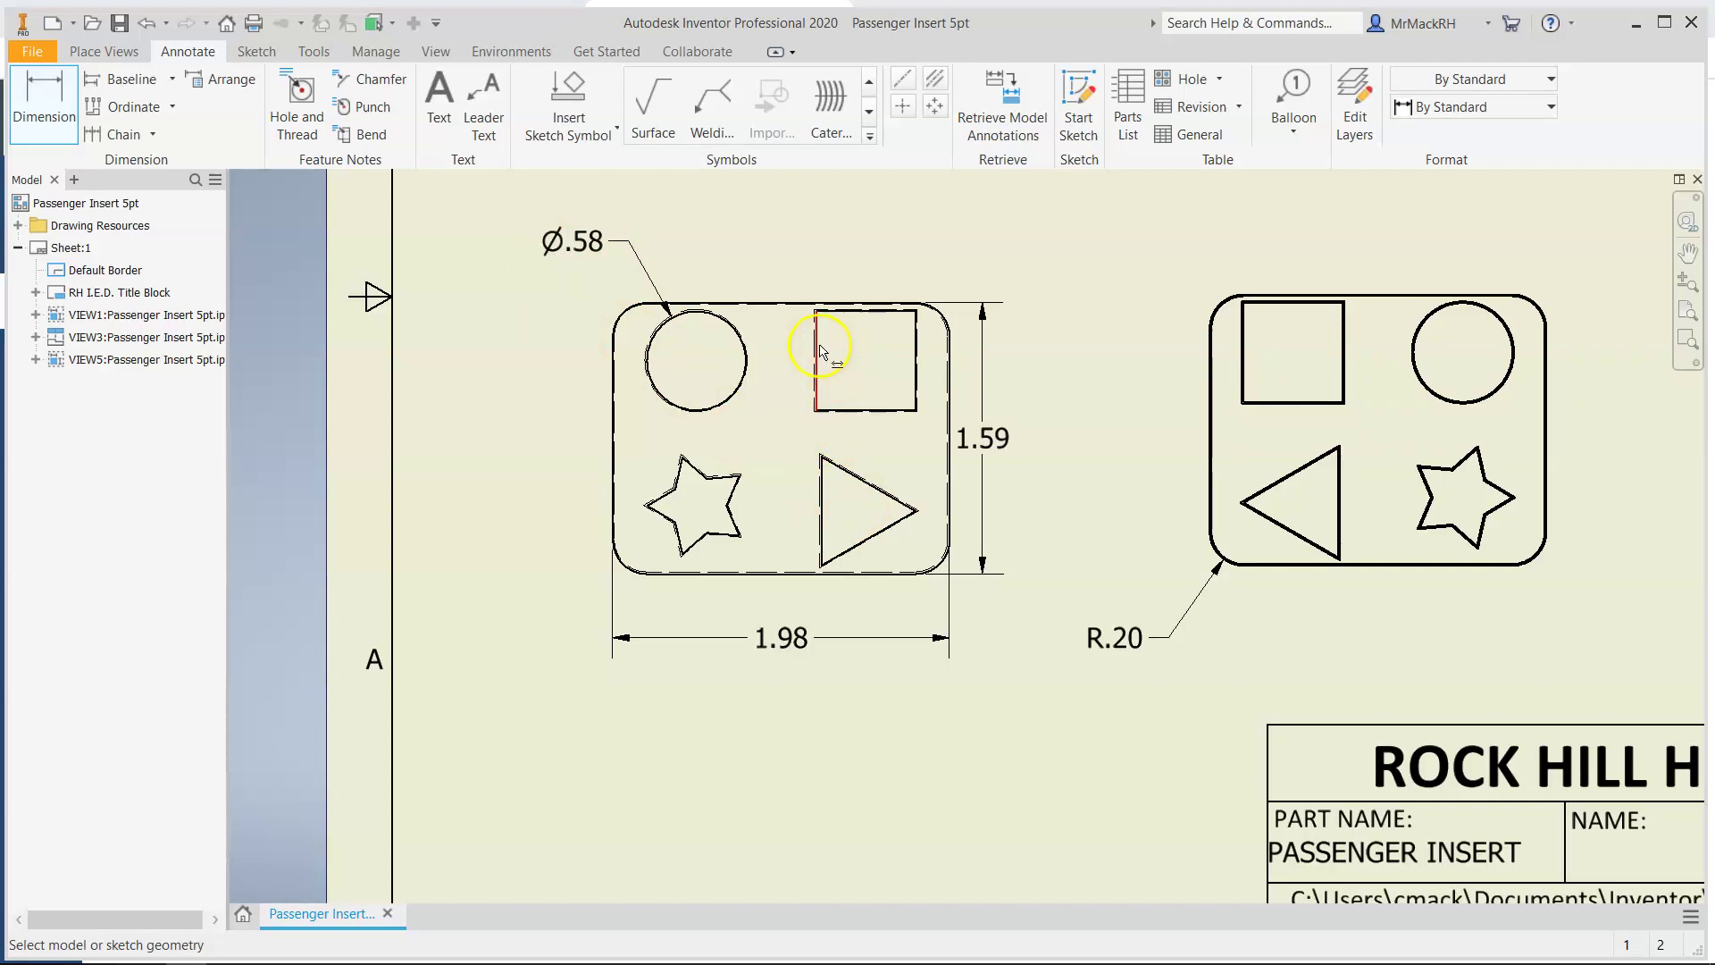
# Dimension the square cutout's top edge as .58, placed above the view
pyautogui.click(881, 319)
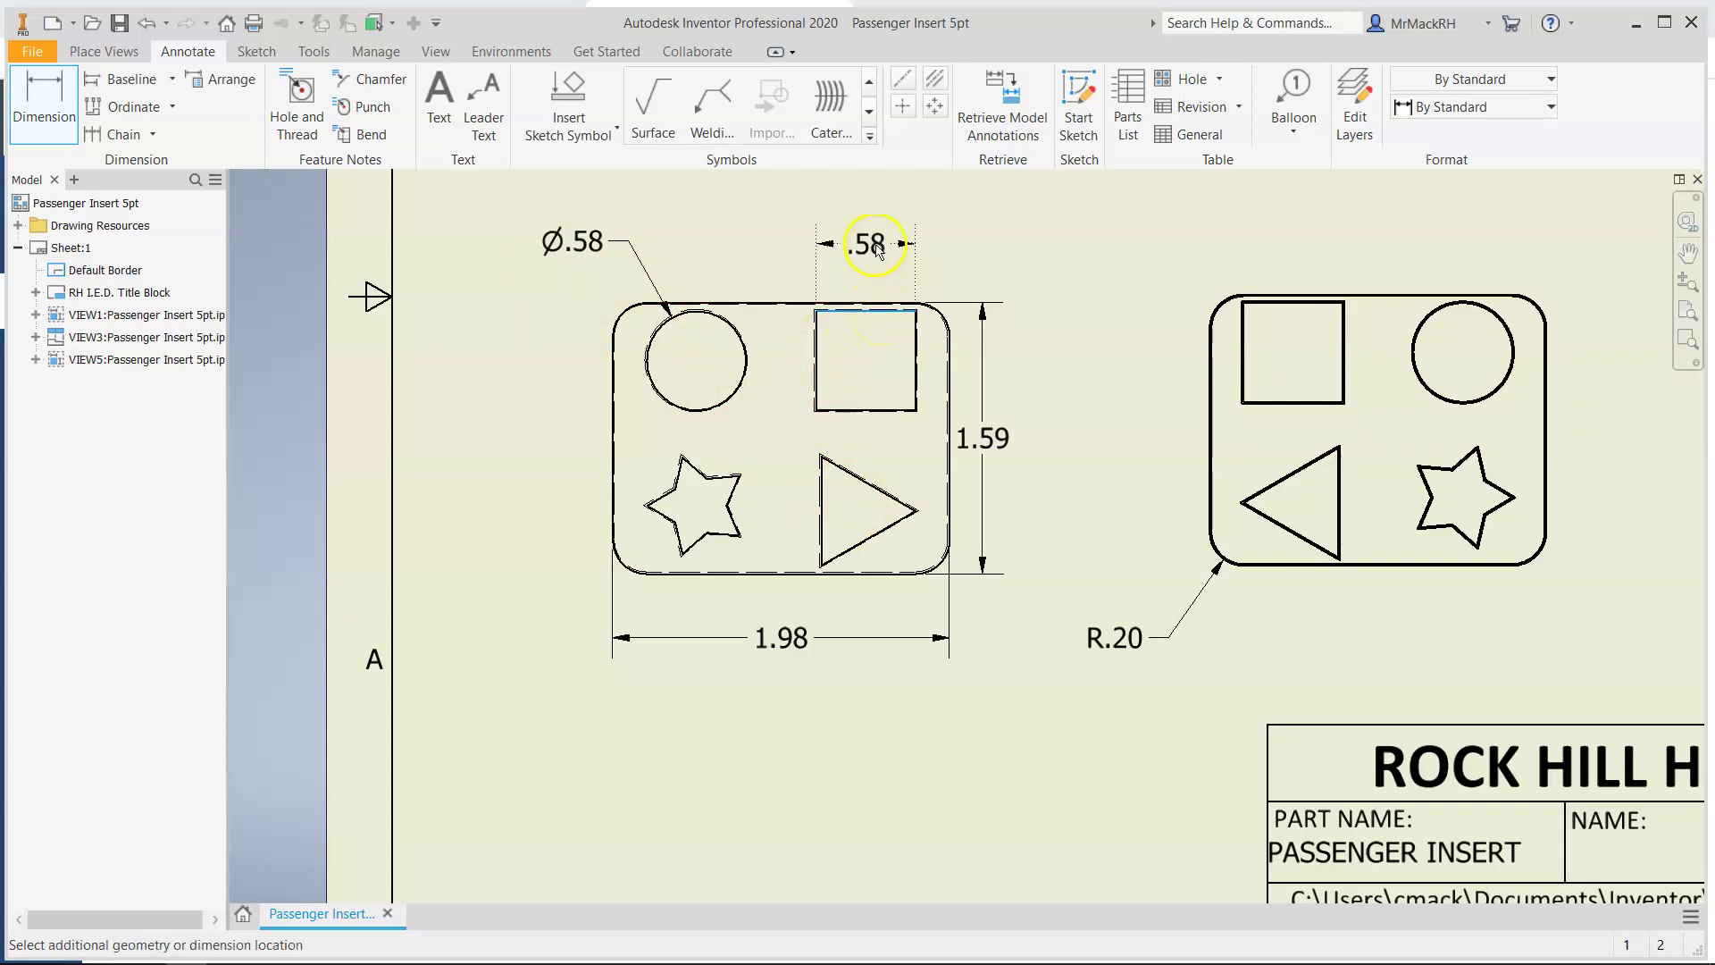
pyautogui.click(878, 235)
pyautogui.click(871, 248)
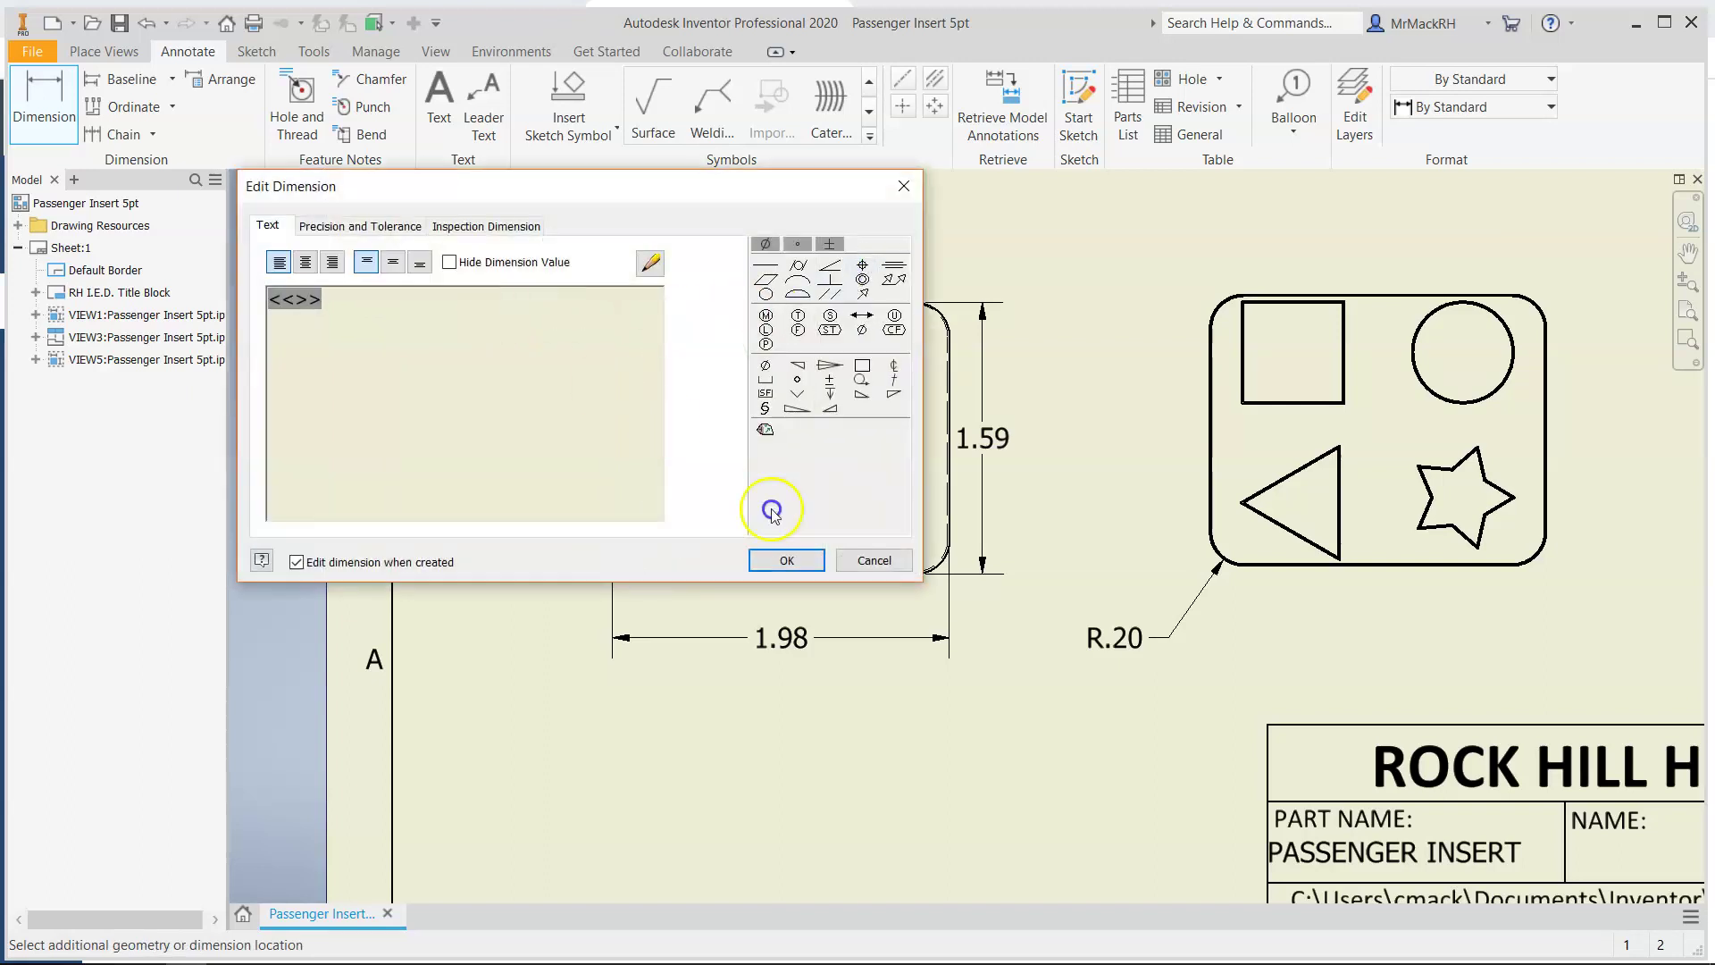
pyautogui.click(802, 561)
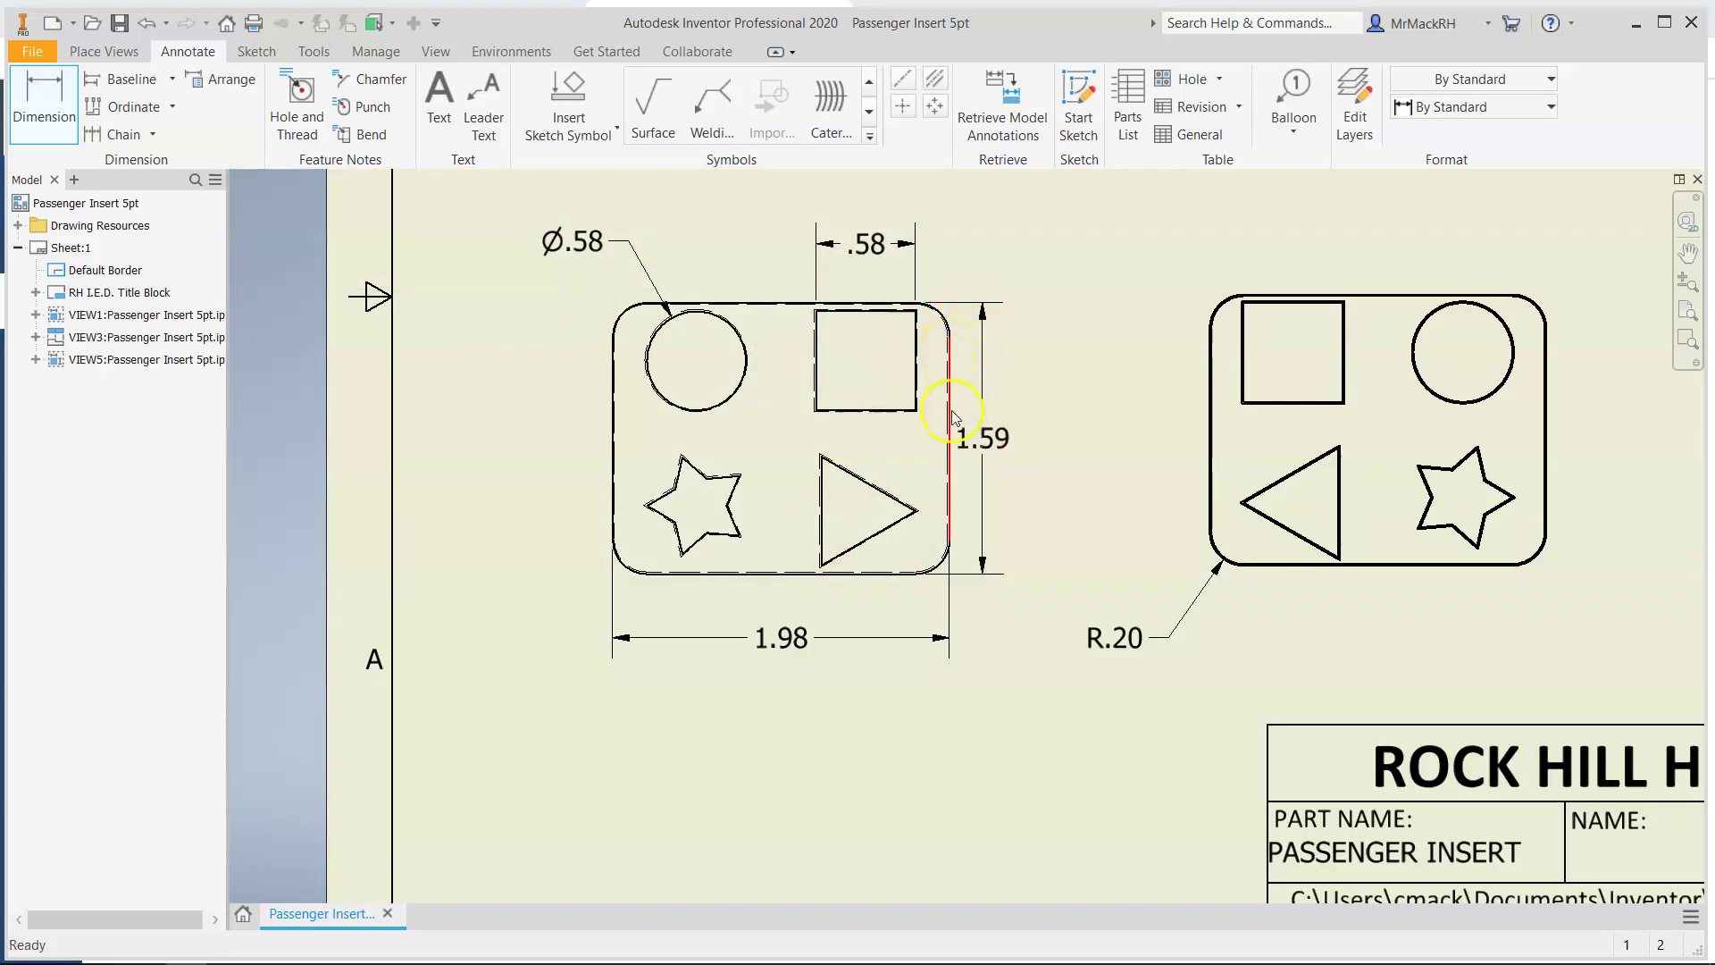
# Move the 1.59 dimension farther right and dimension the square cutout's height as .58
pyautogui.press('Escape')
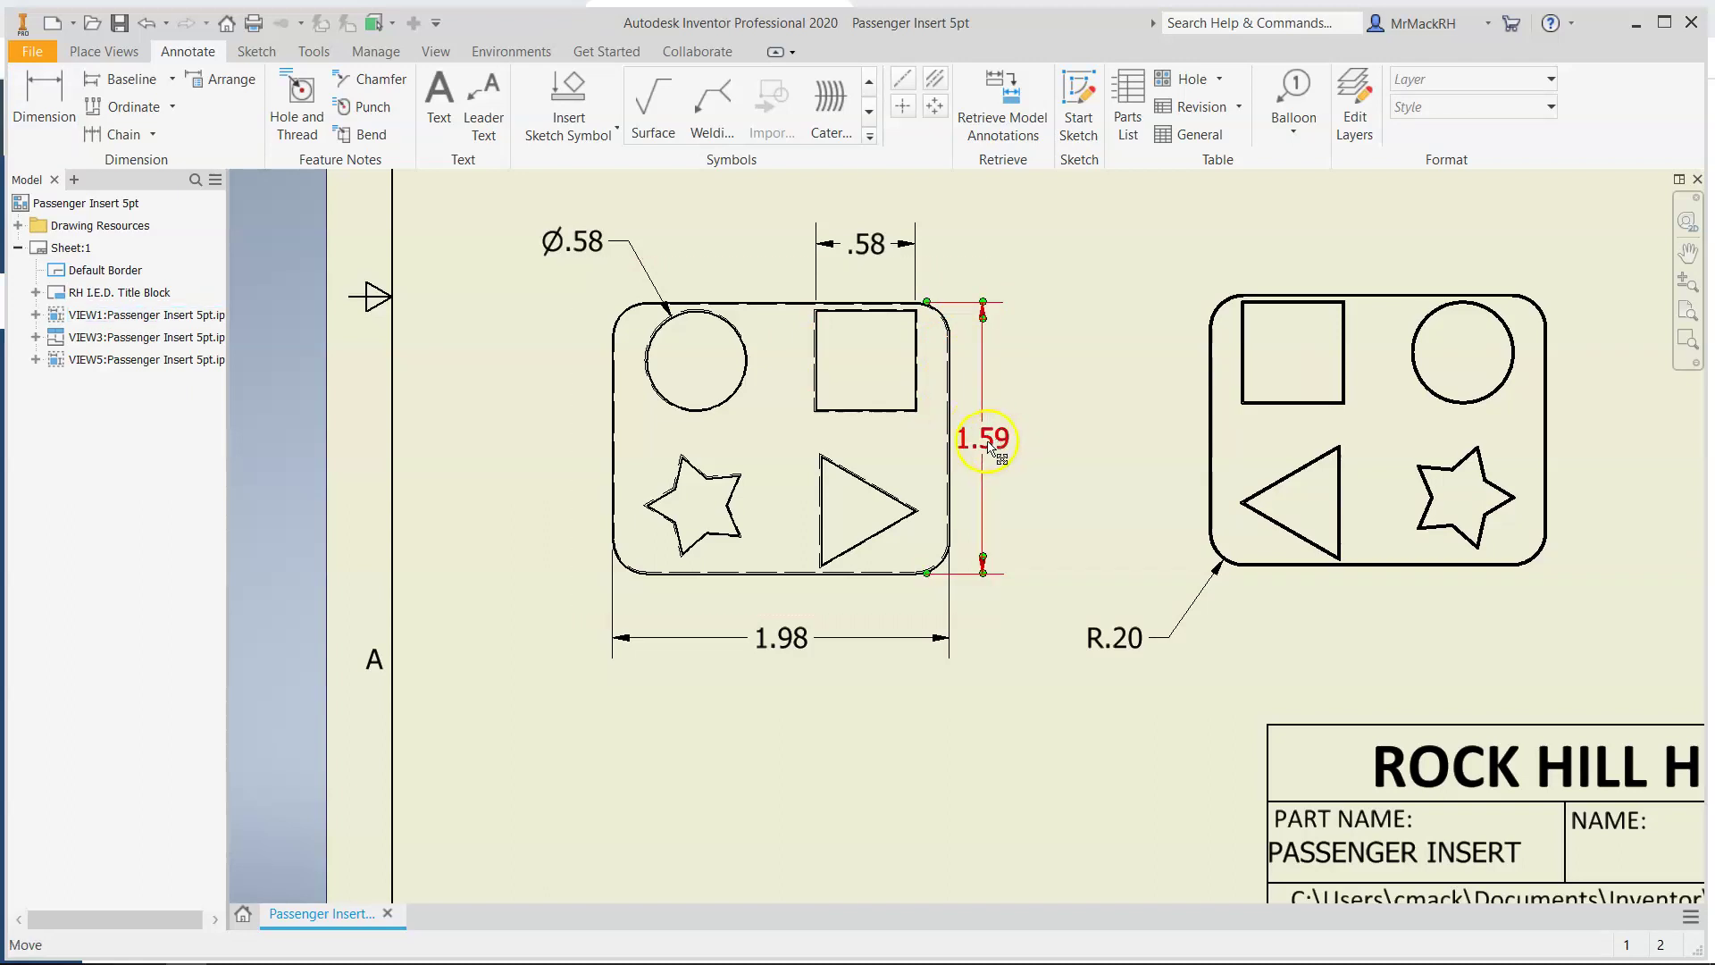
pyautogui.moveTo(985, 439); pyautogui.dragTo(1065, 446)
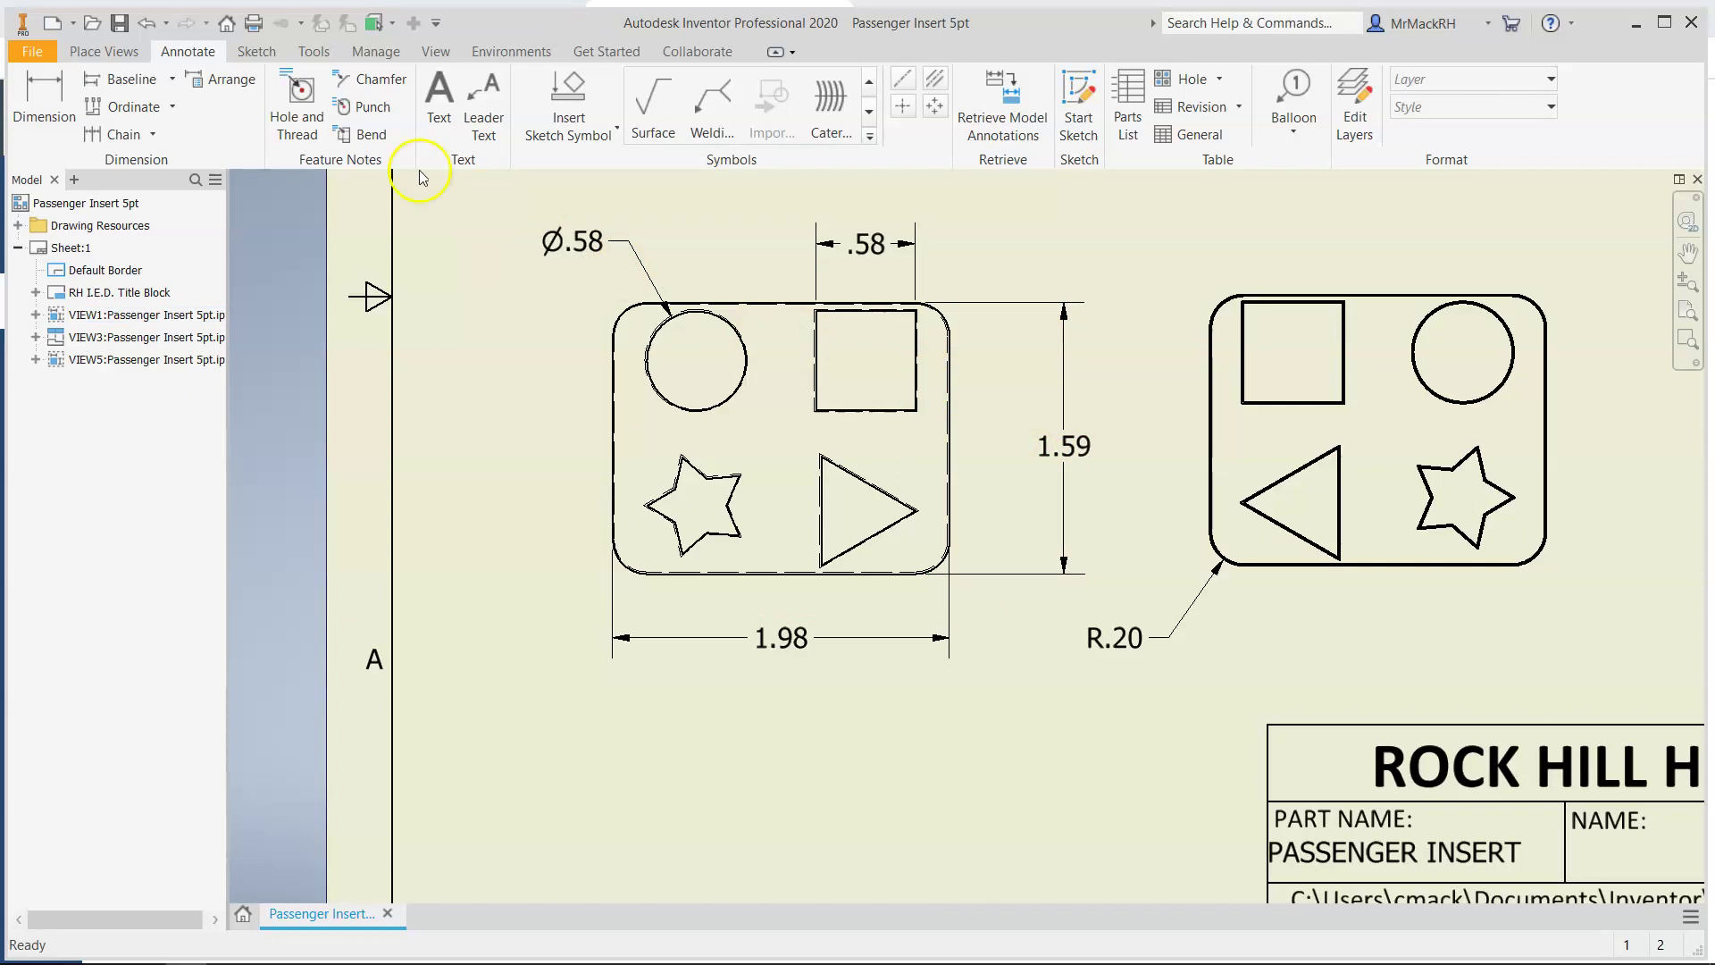
pyautogui.click(43, 96)
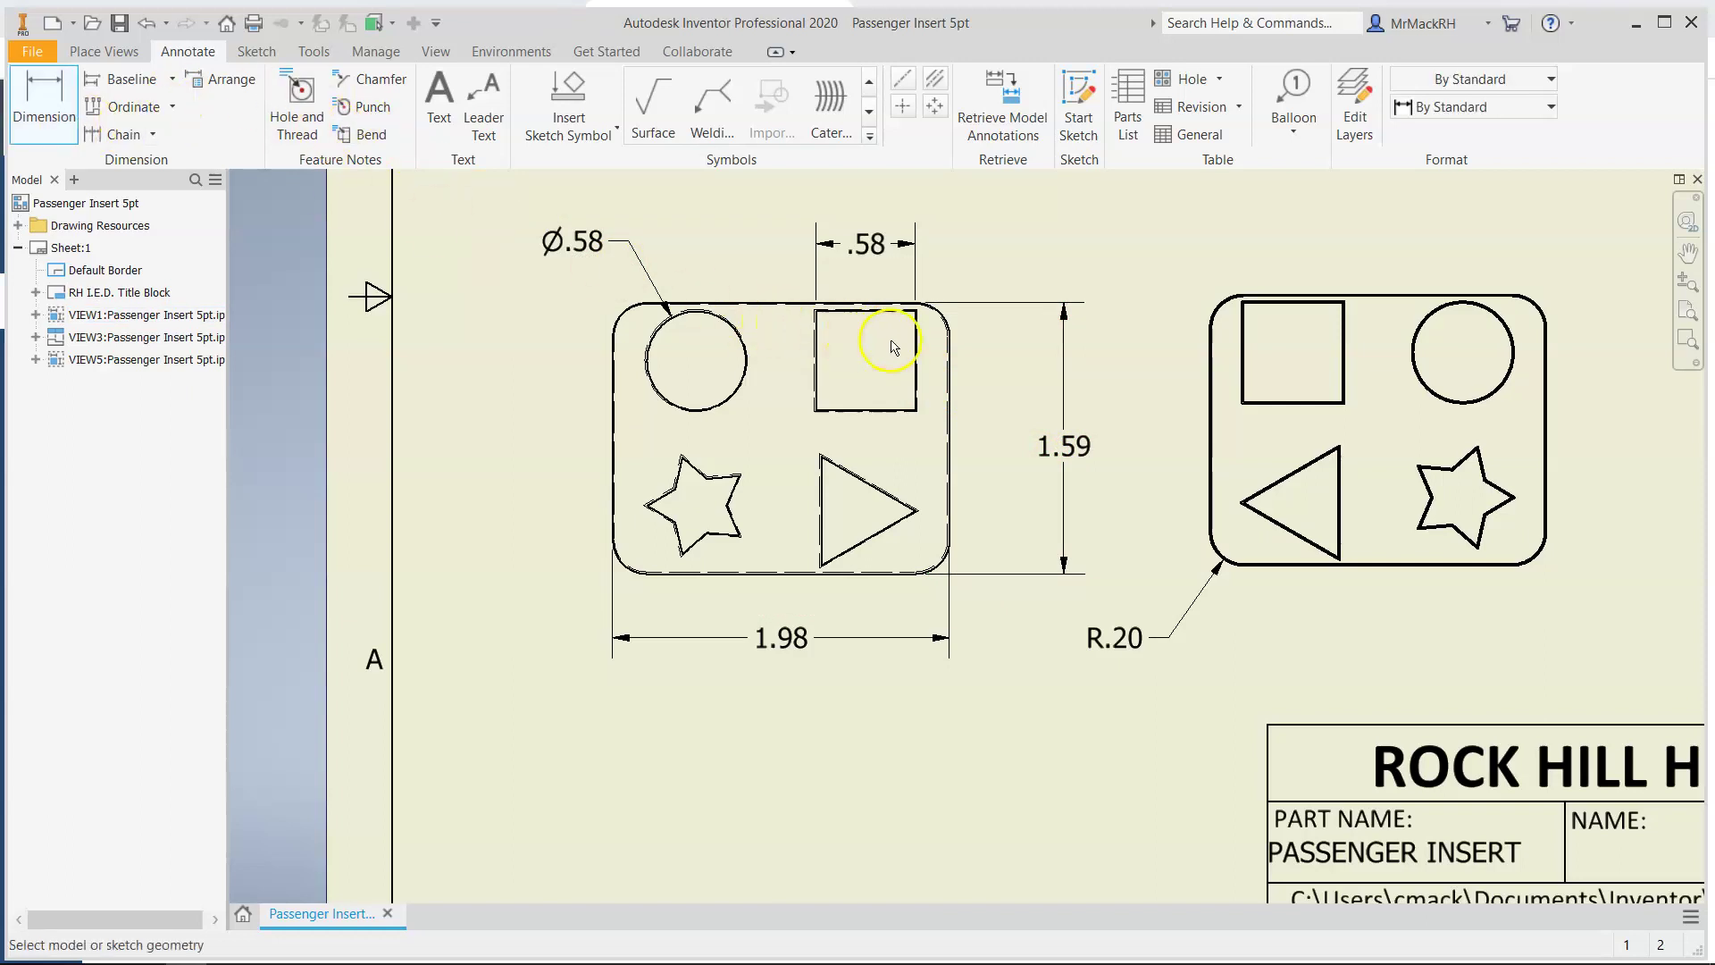
pyautogui.click(916, 359)
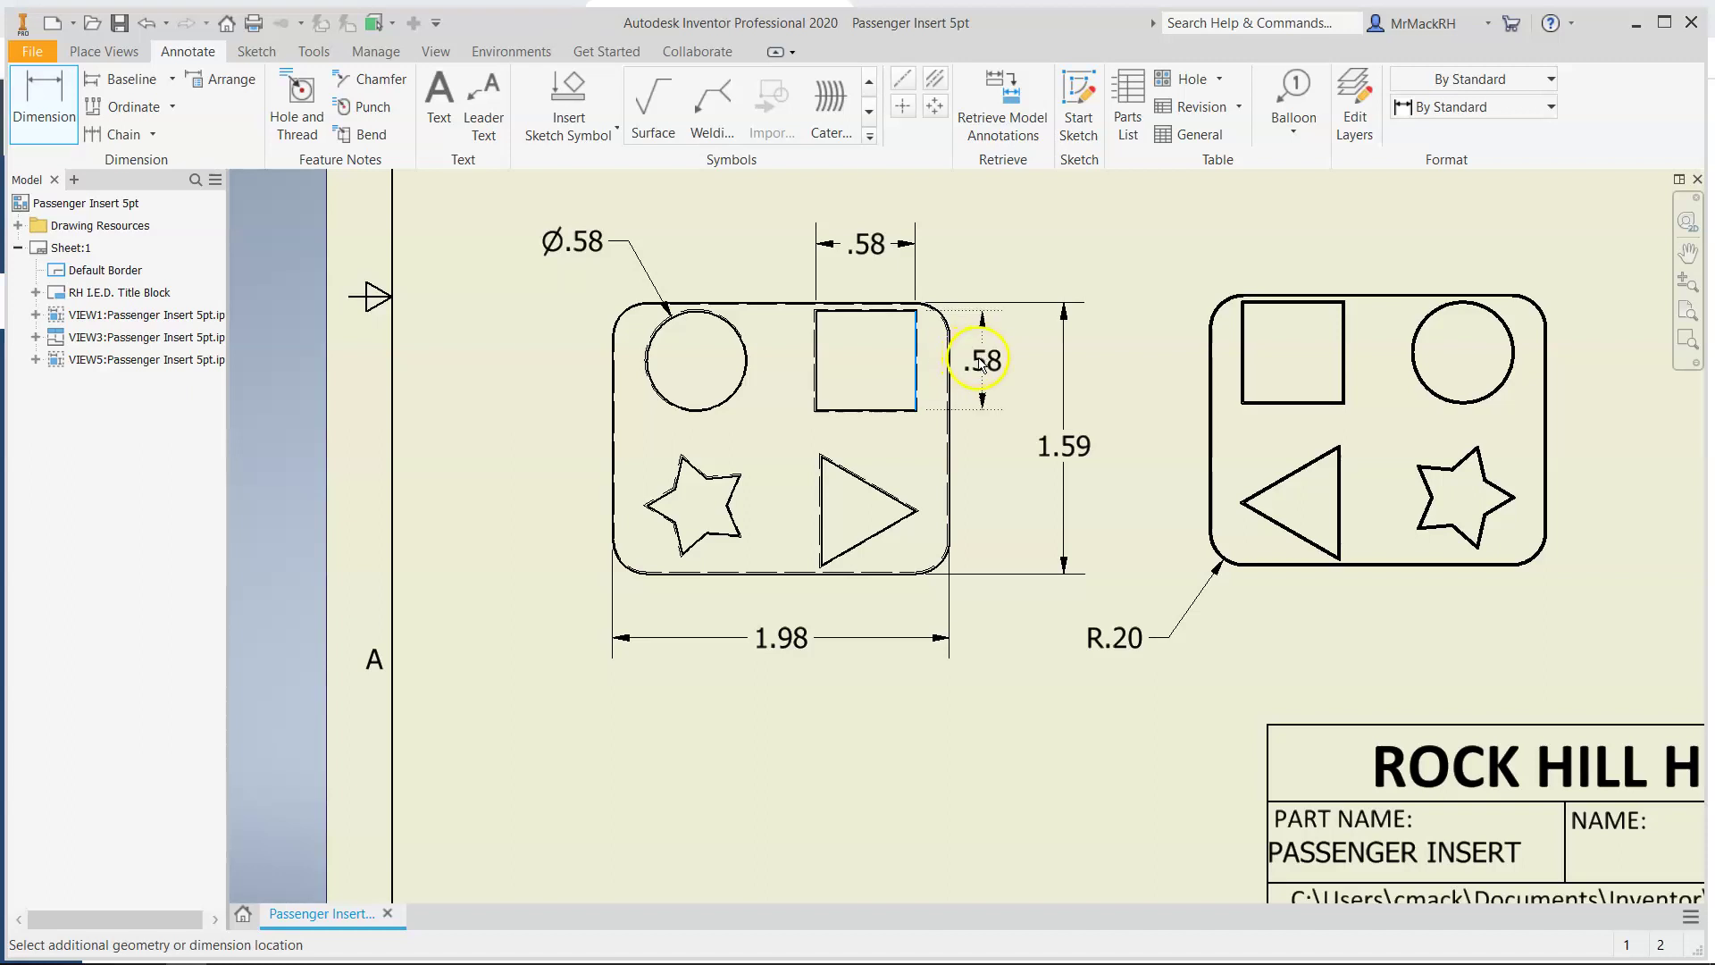
pyautogui.click(965, 379)
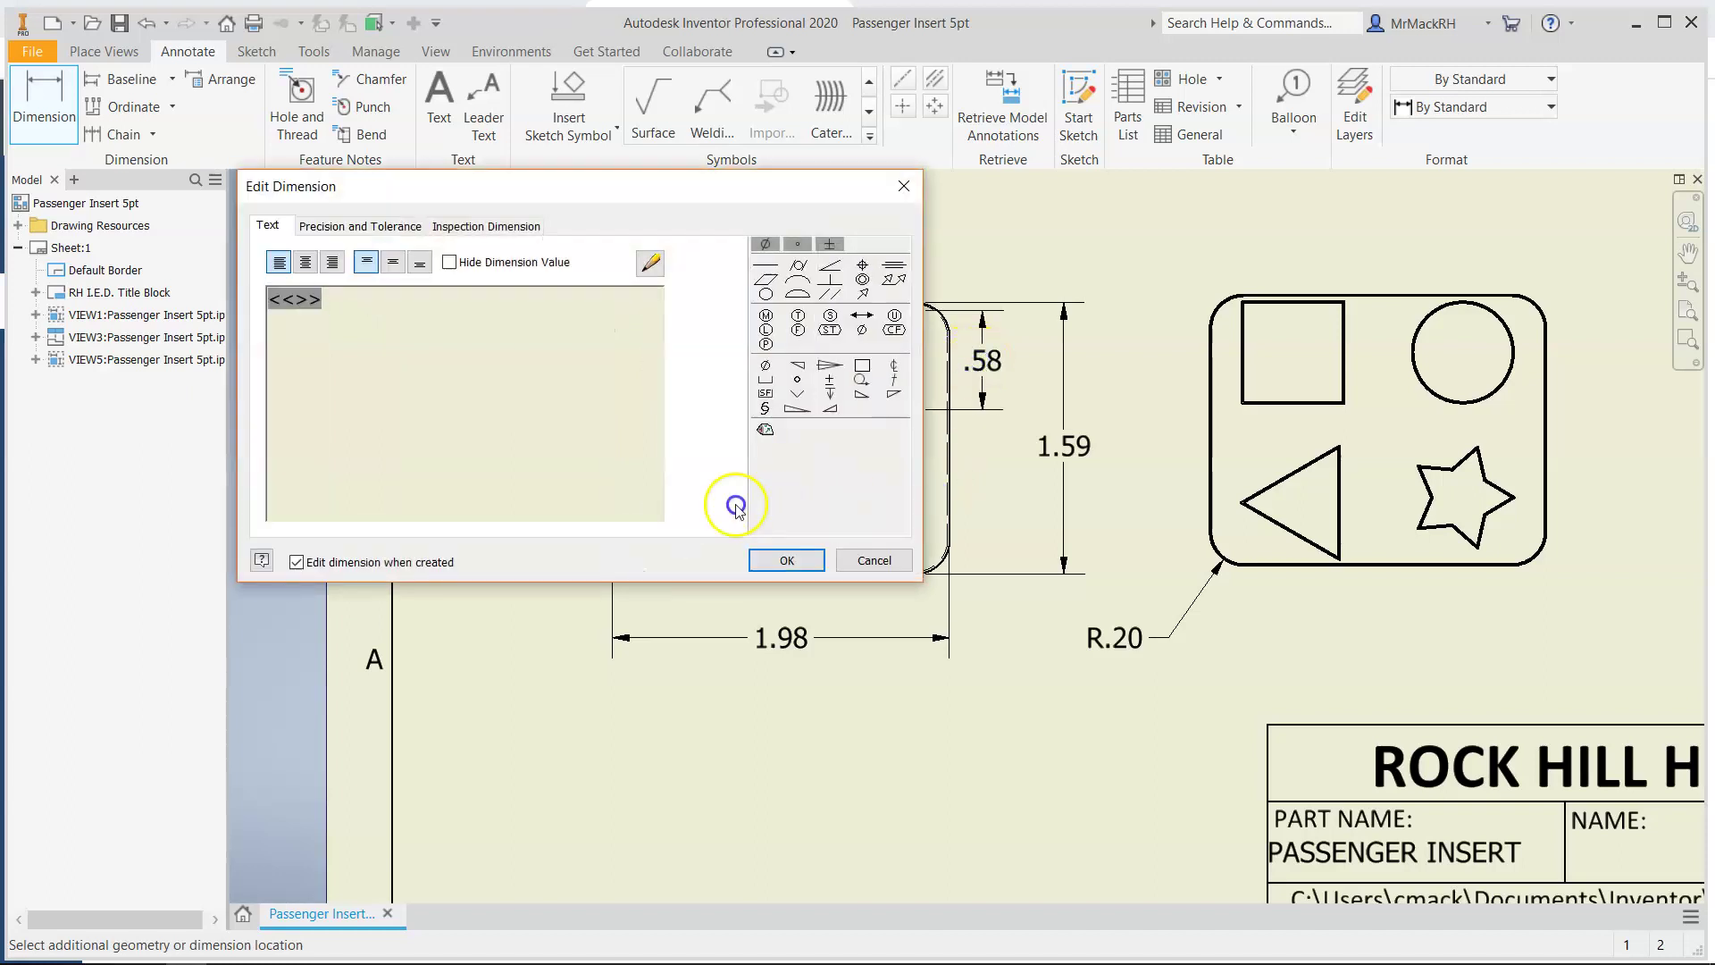
pyautogui.click(777, 562)
# Add a .05 offset from the square's top to the part's top edge, moved above the part
pyautogui.scroll(-3, 1058, 286)
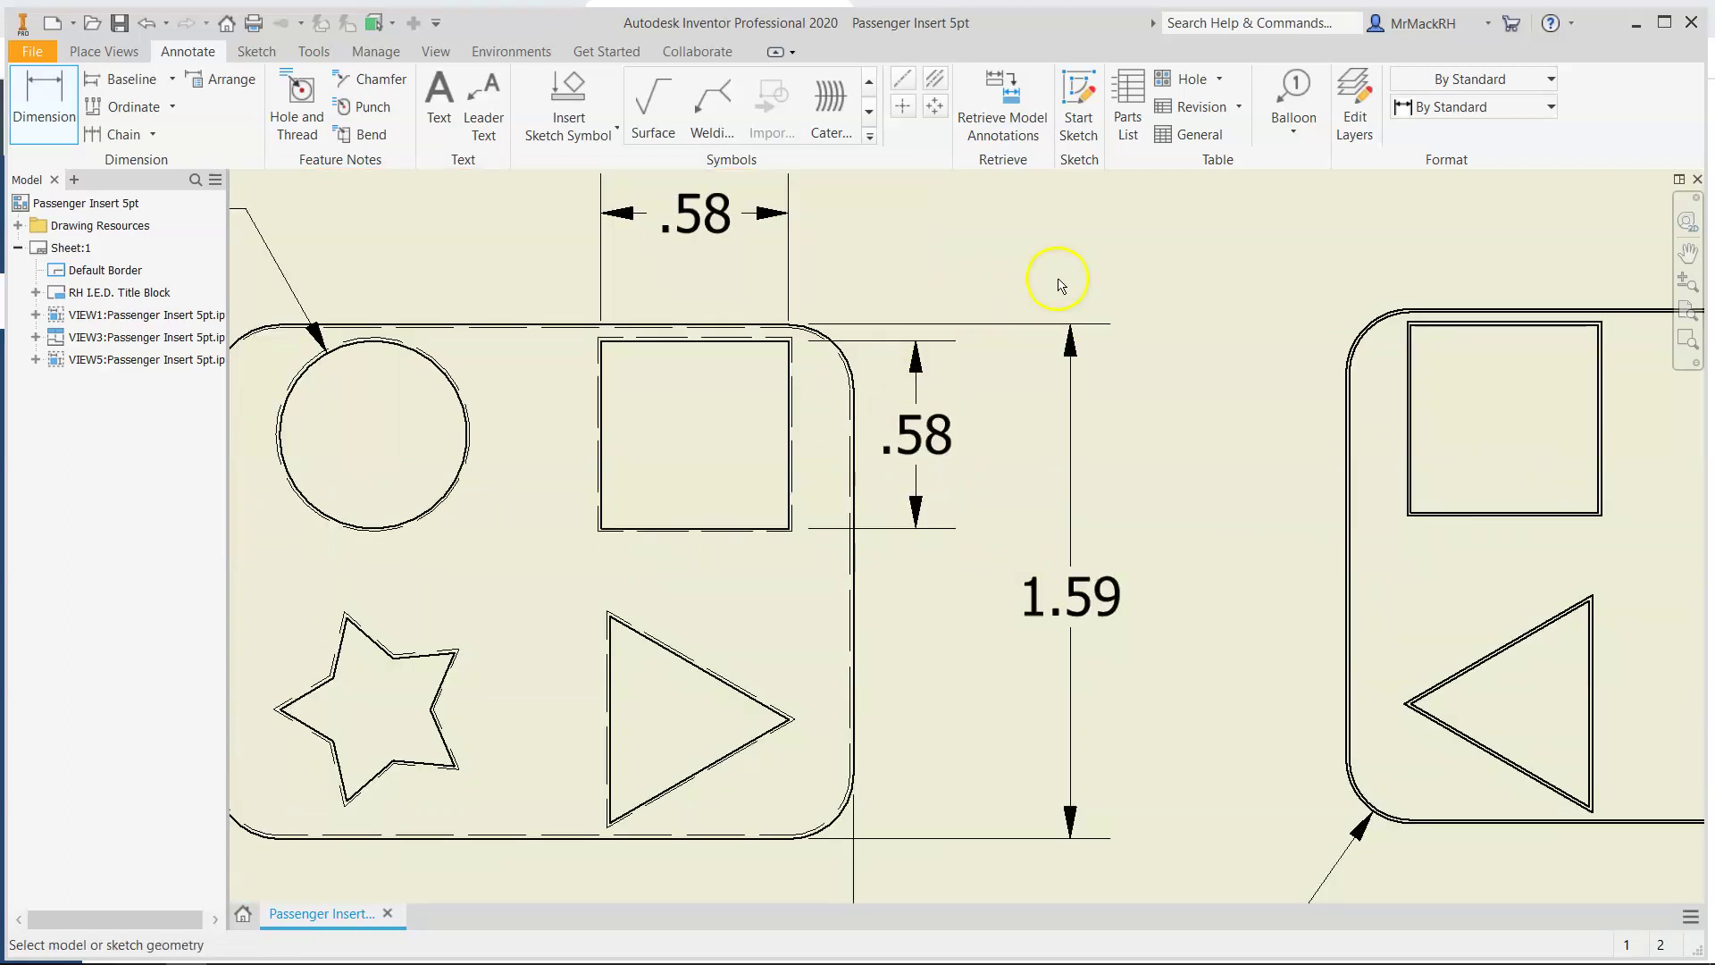
pyautogui.scroll(-5, 843, 323)
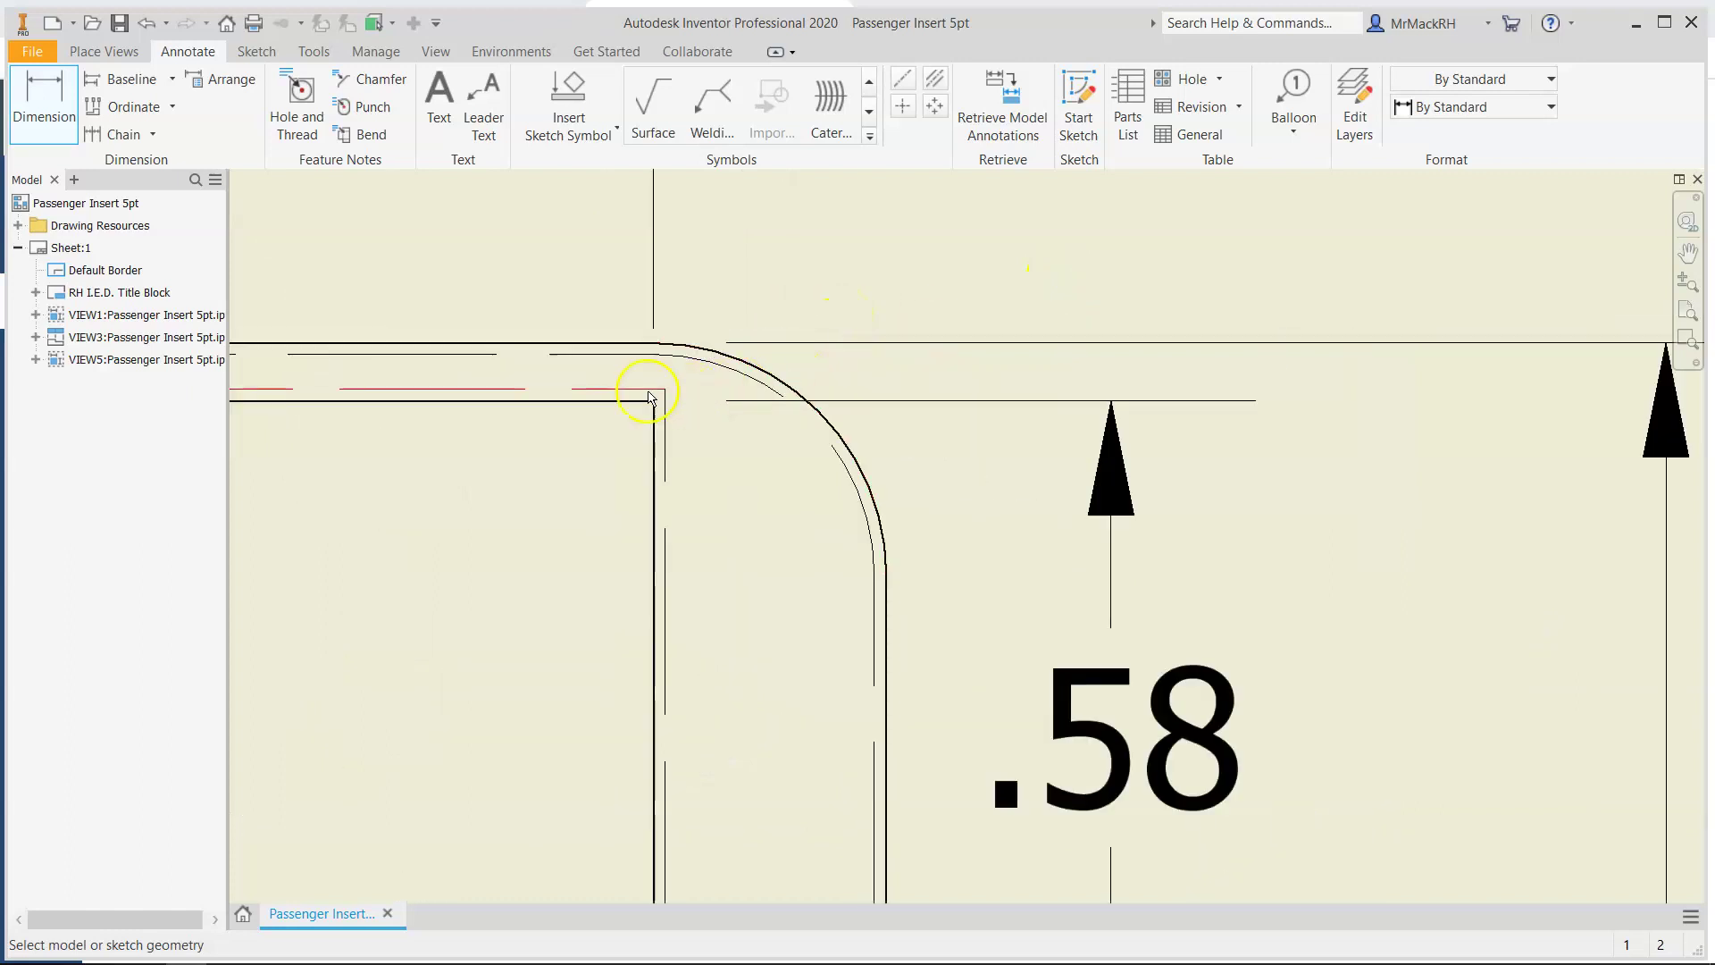
pyautogui.click(594, 402)
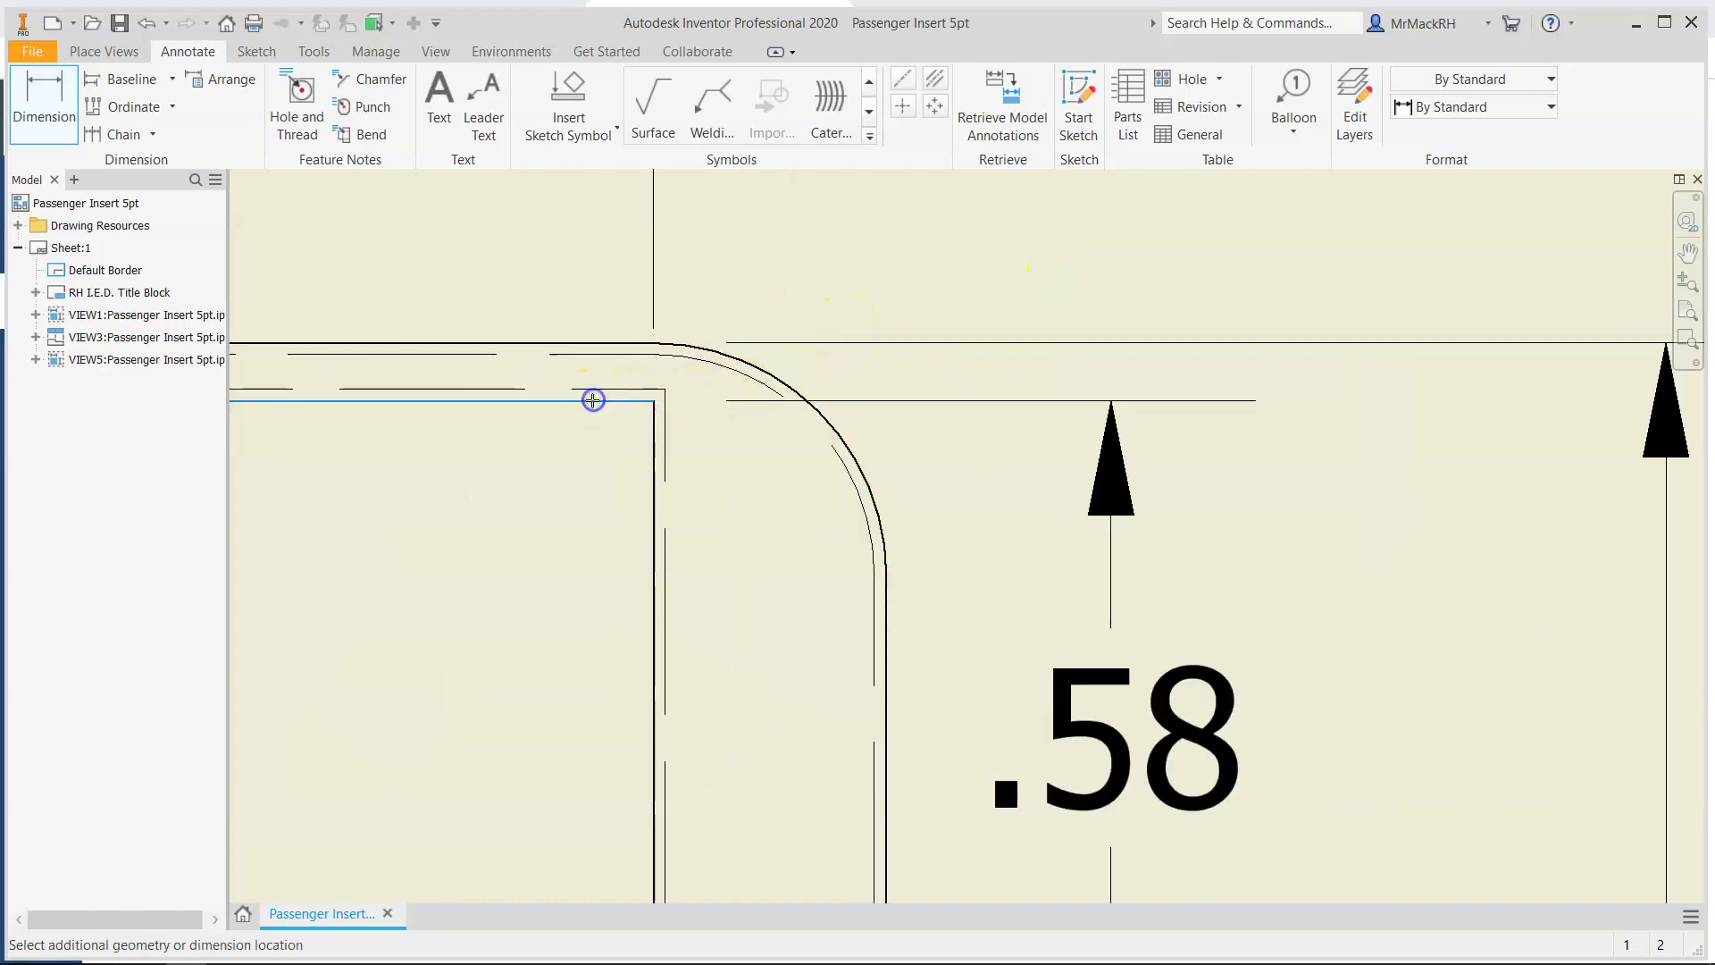
pyautogui.click(605, 344)
pyautogui.scroll(5, 811, 337)
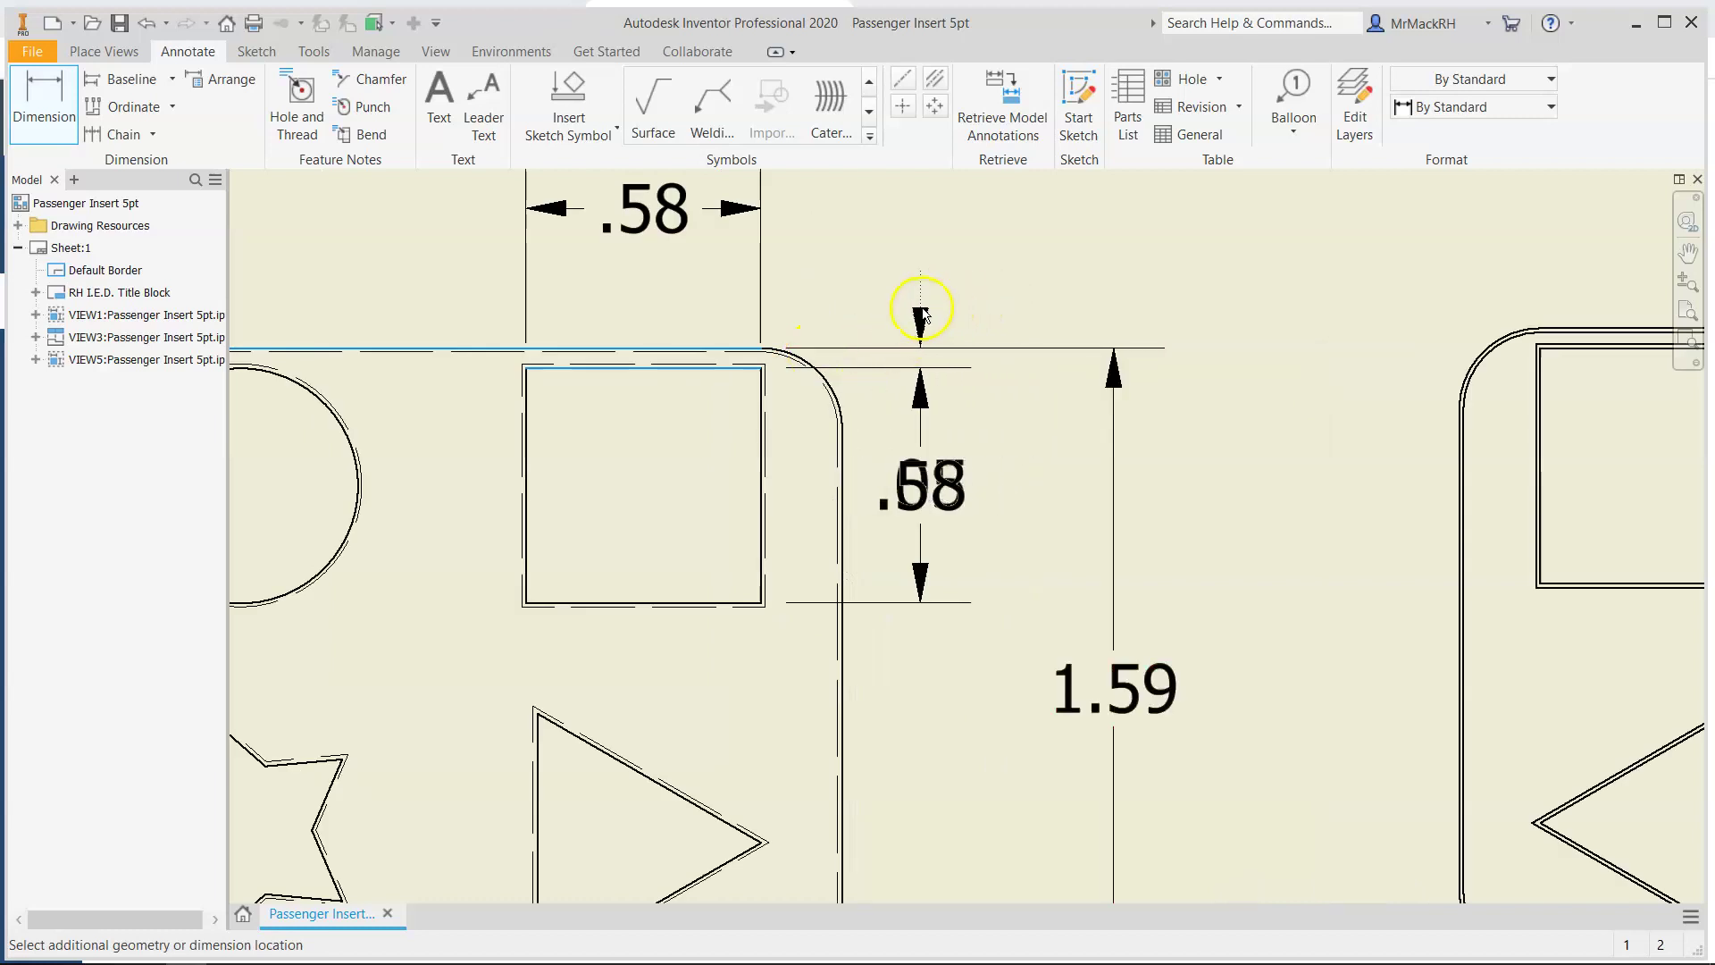
pyautogui.click(921, 310)
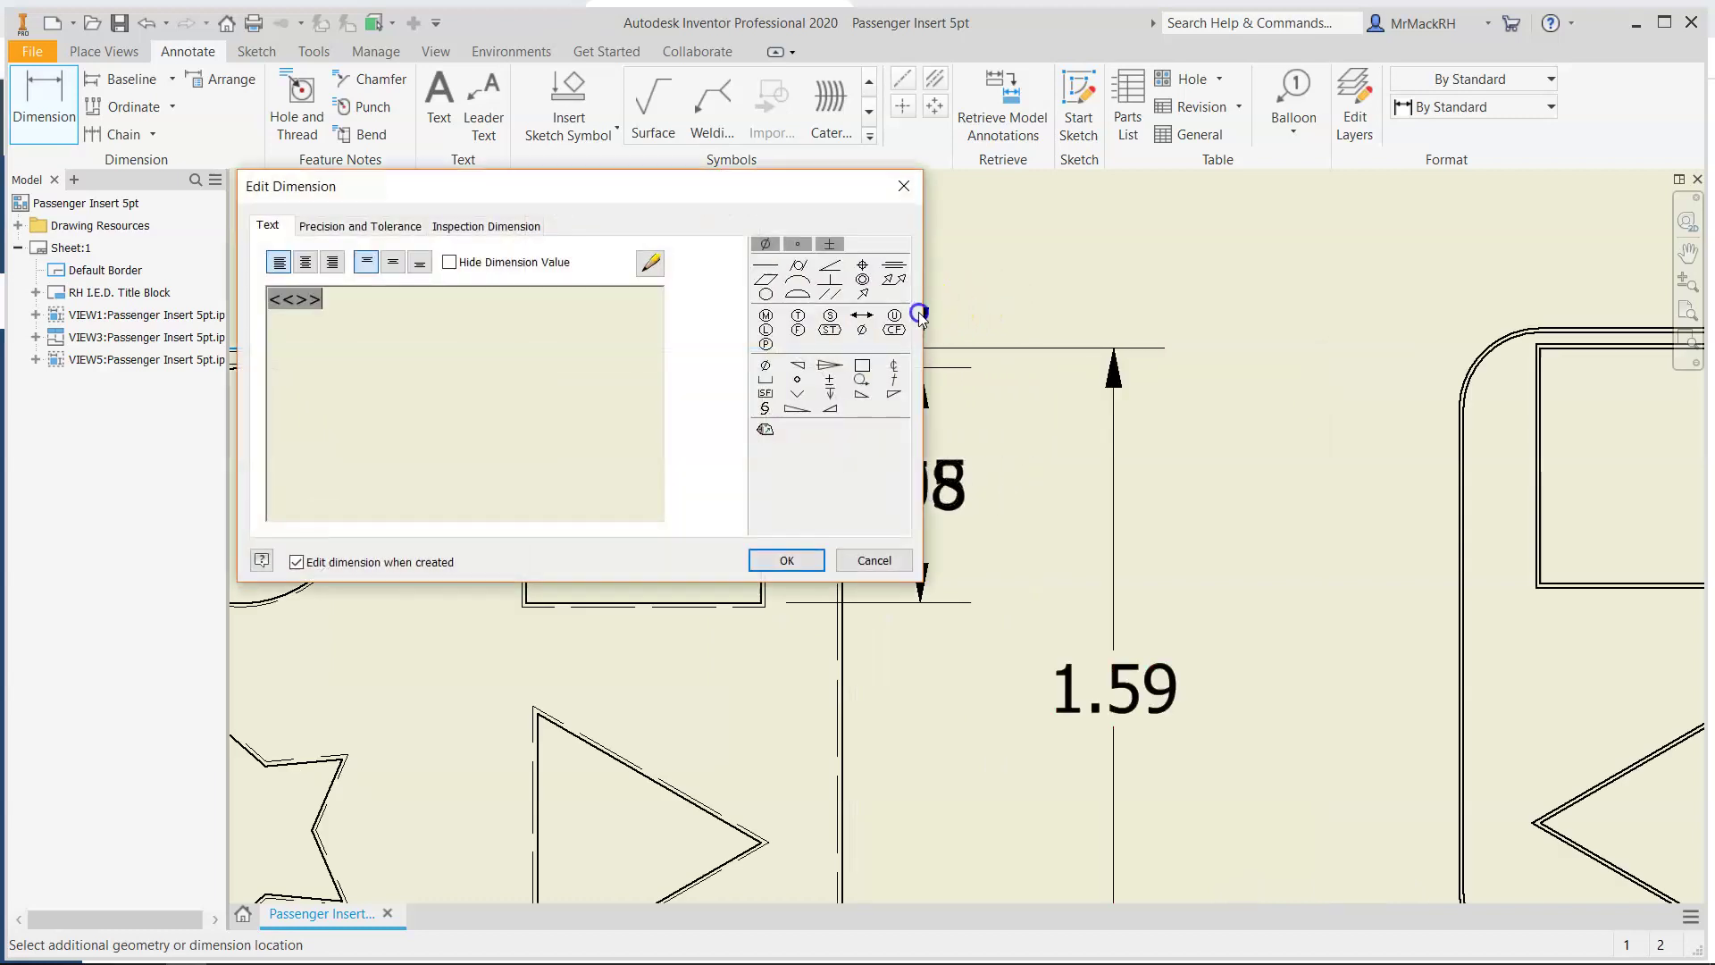
pyautogui.click(777, 559)
pyautogui.press('Escape')
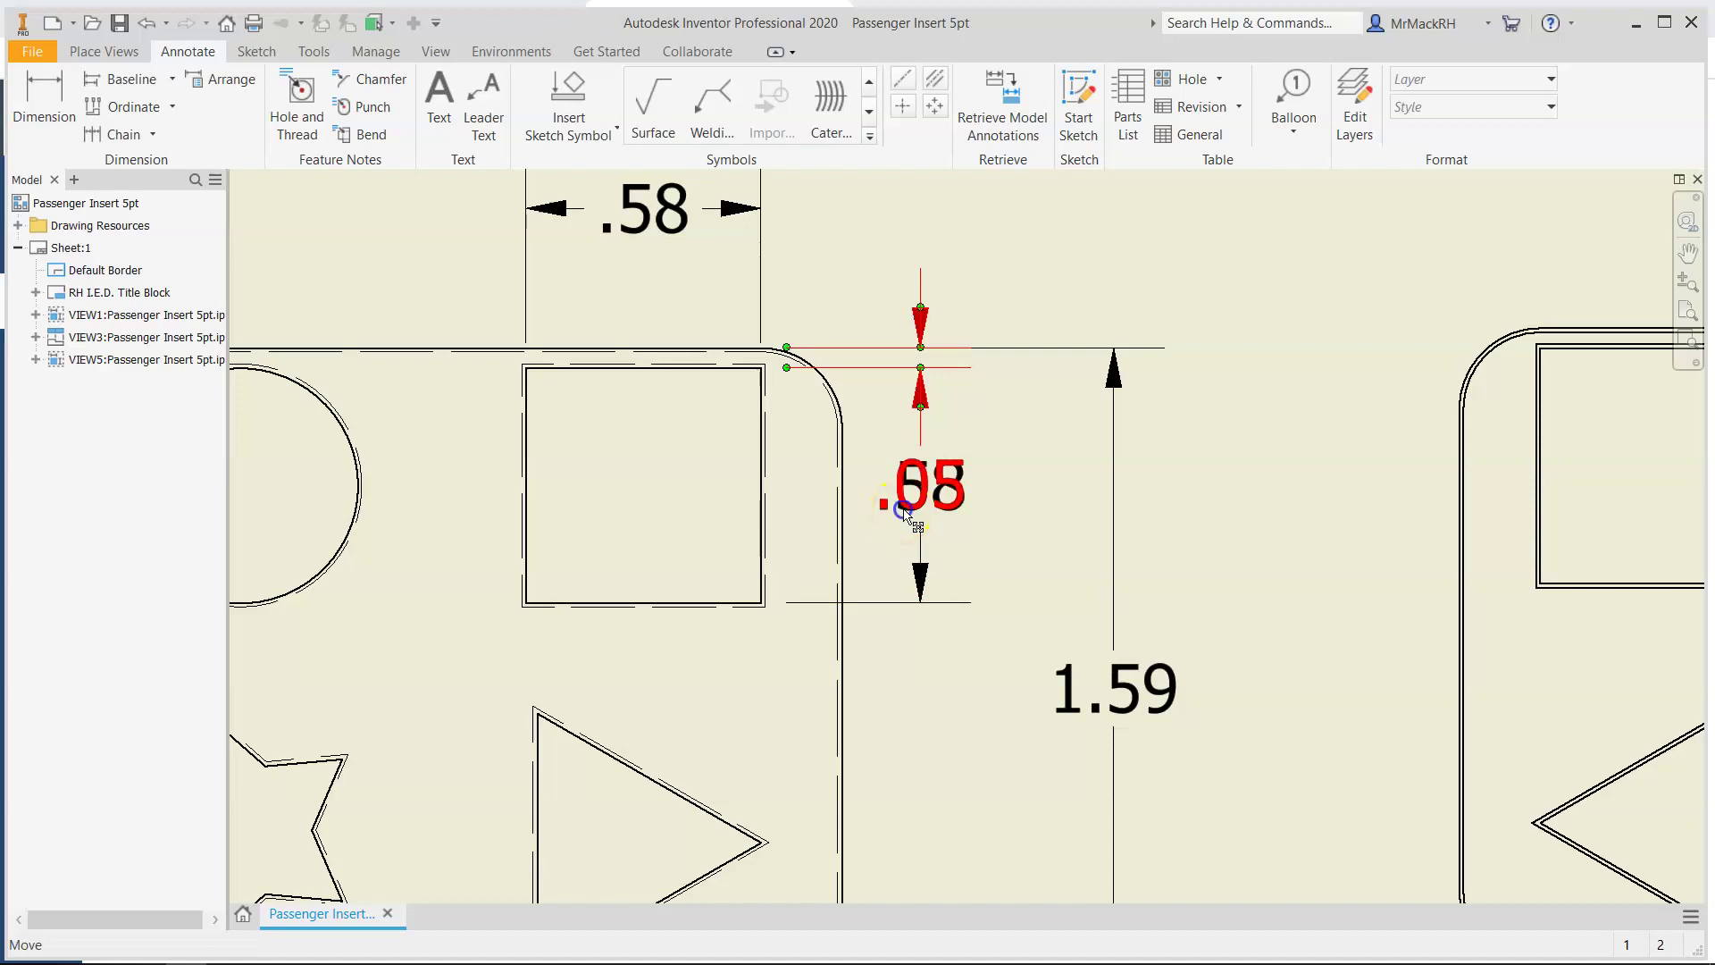
pyautogui.moveTo(908, 507)
pyautogui.mouseDown()
pyautogui.moveTo(908, 245)
pyautogui.moveTo(943, 241)
pyautogui.moveTo(943, 216)
pyautogui.moveTo(960, 223)
pyautogui.mouseUp()
# Select the square cutout's .58 height dimension
pyautogui.scroll(4, 1048, 438)
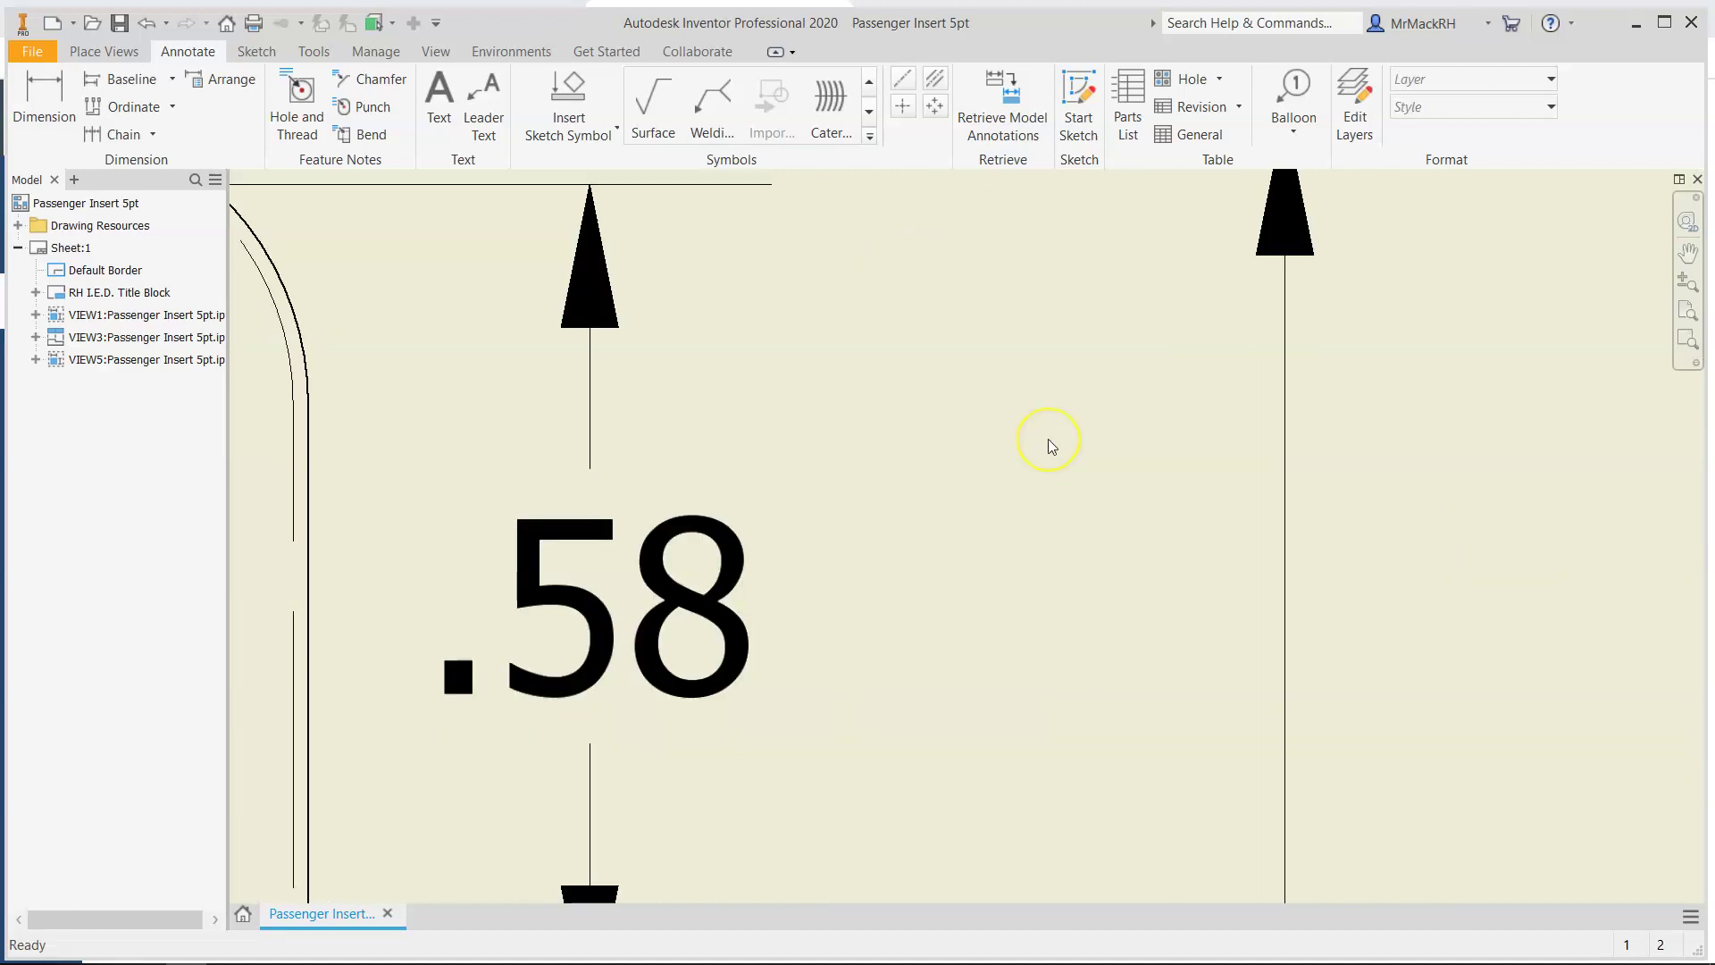
pyautogui.scroll(-5, 1048, 437)
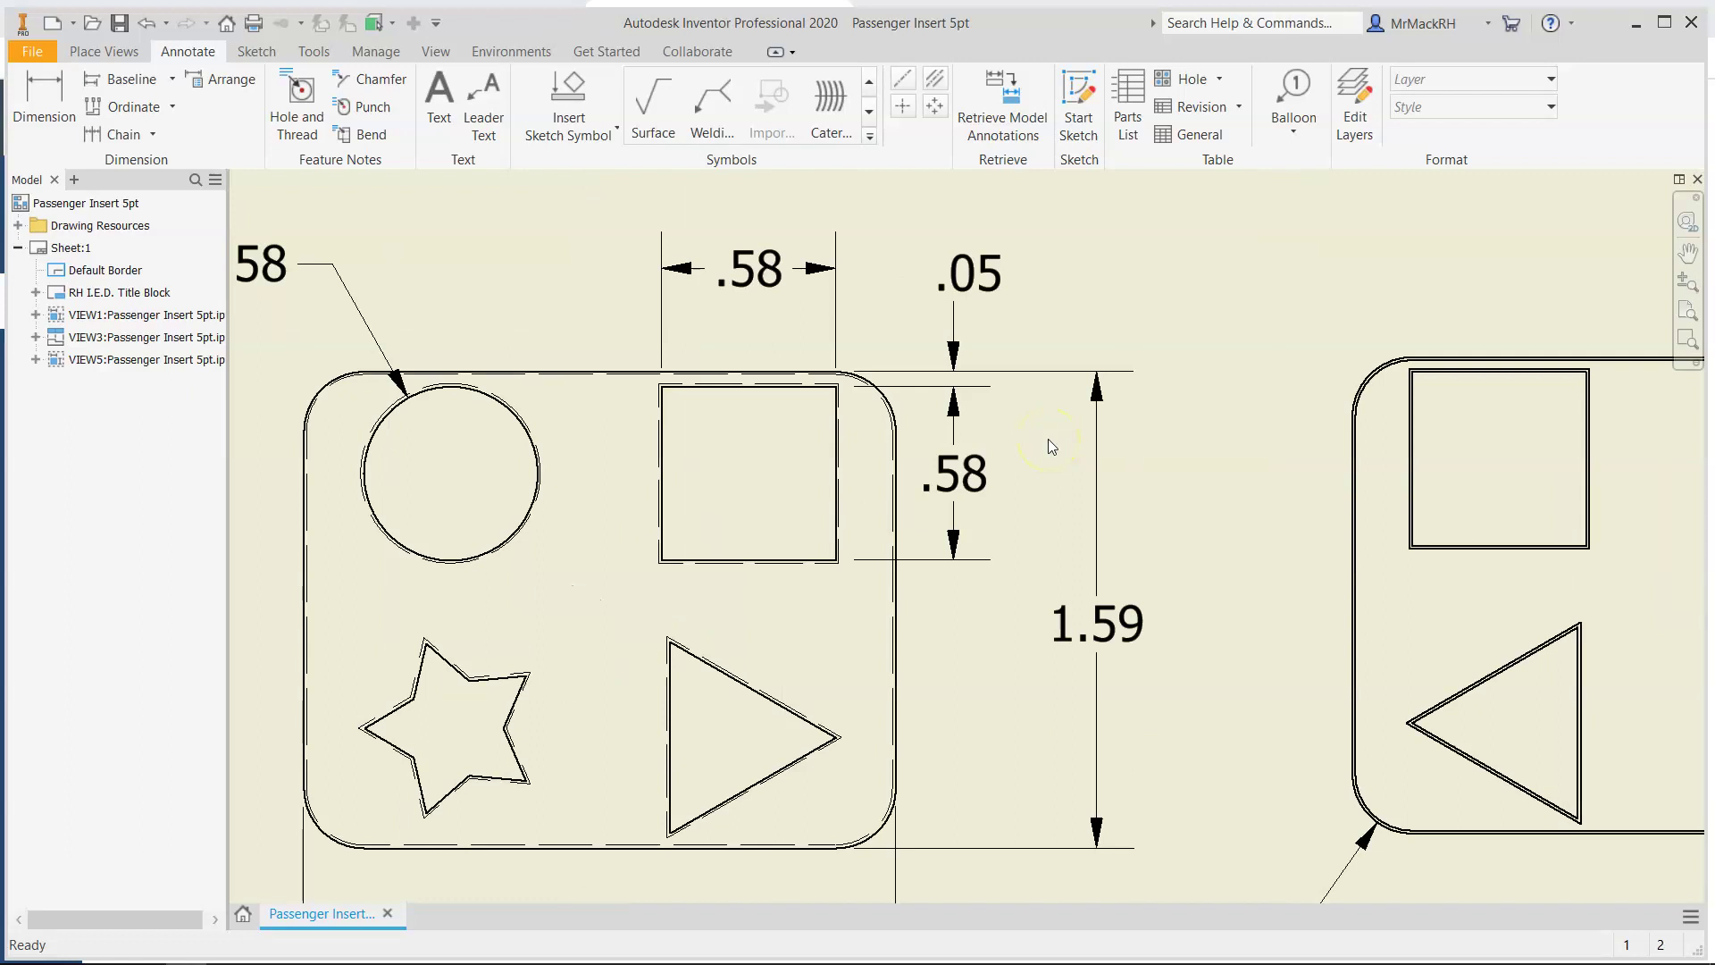
pyautogui.click(953, 437)
pyautogui.scroll(3, 704, 897)
pyautogui.scroll(5, 777, 410)
pyautogui.scroll(-5, 765, 601)
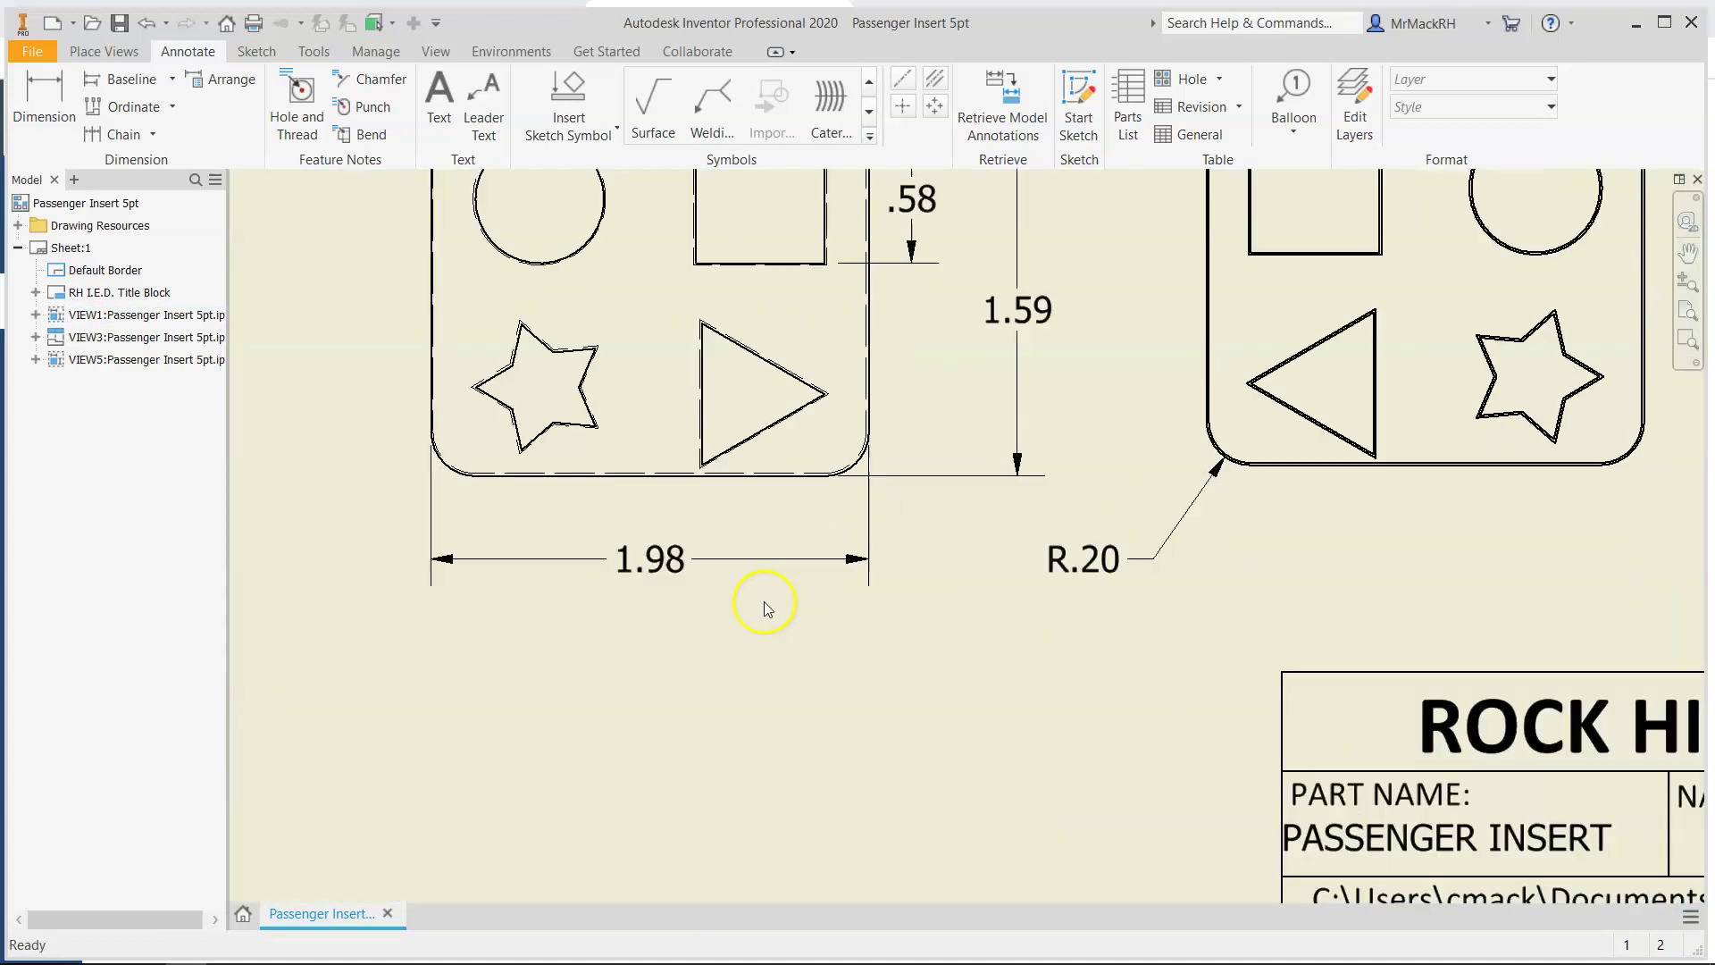
pyautogui.scroll(-2, 764, 582)
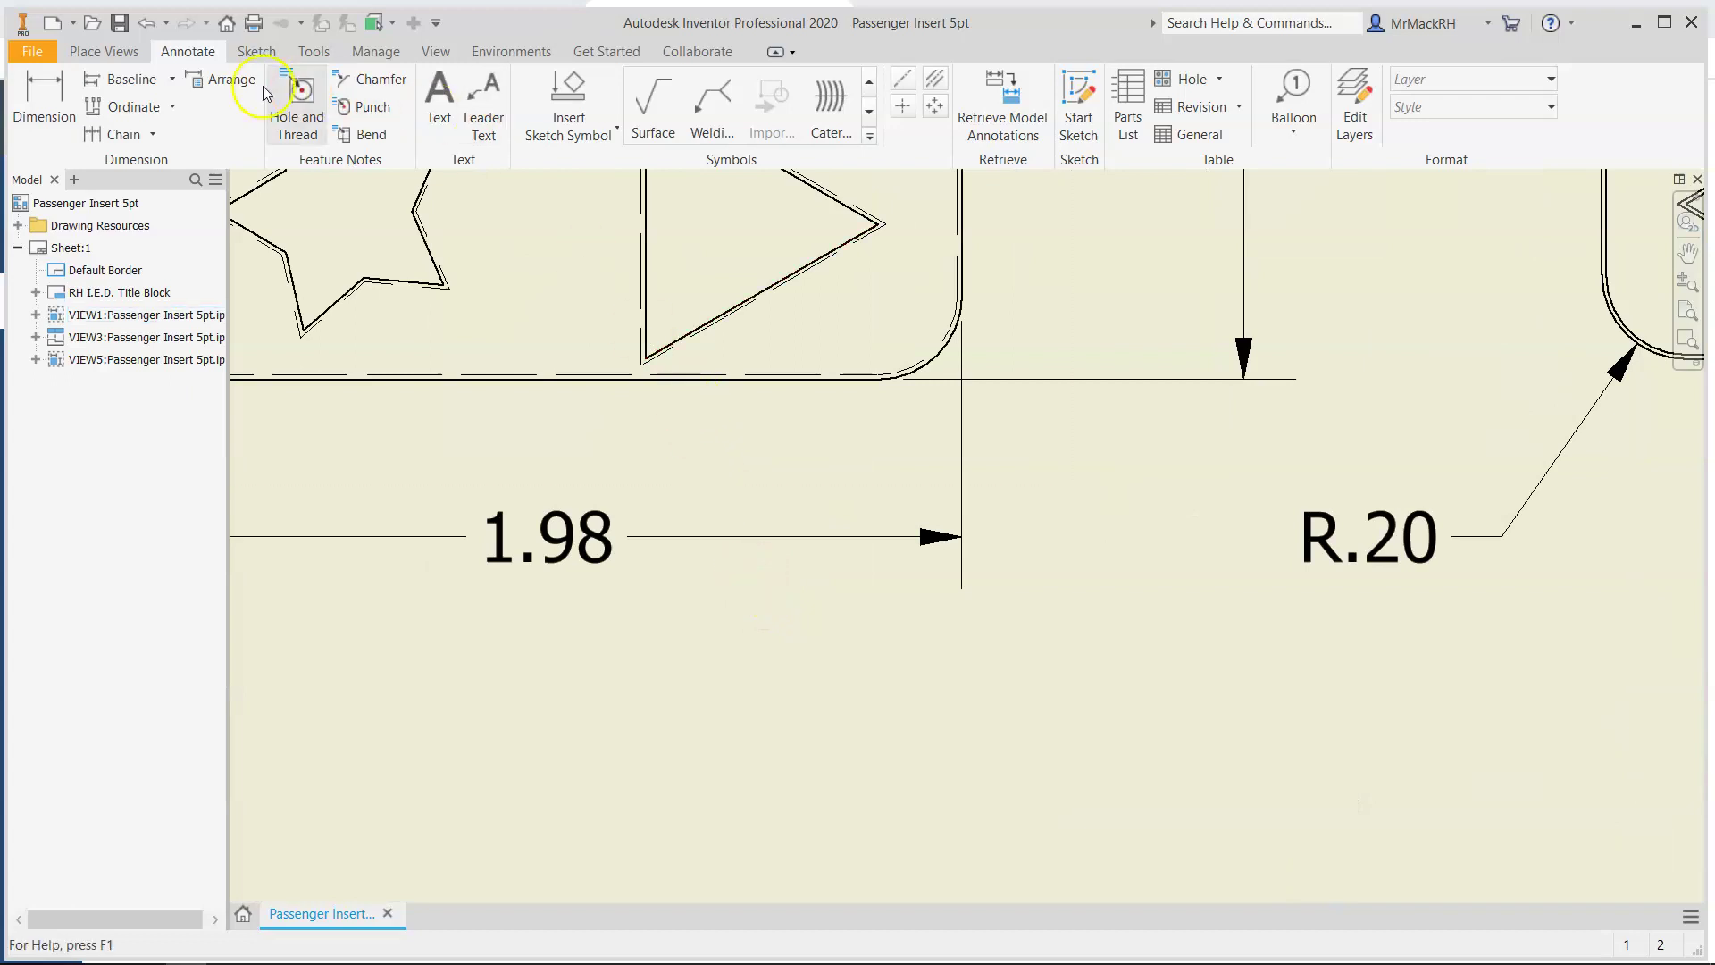
# Dimension the .05 bottom wall thickness beside the part
pyautogui.click(27, 109)
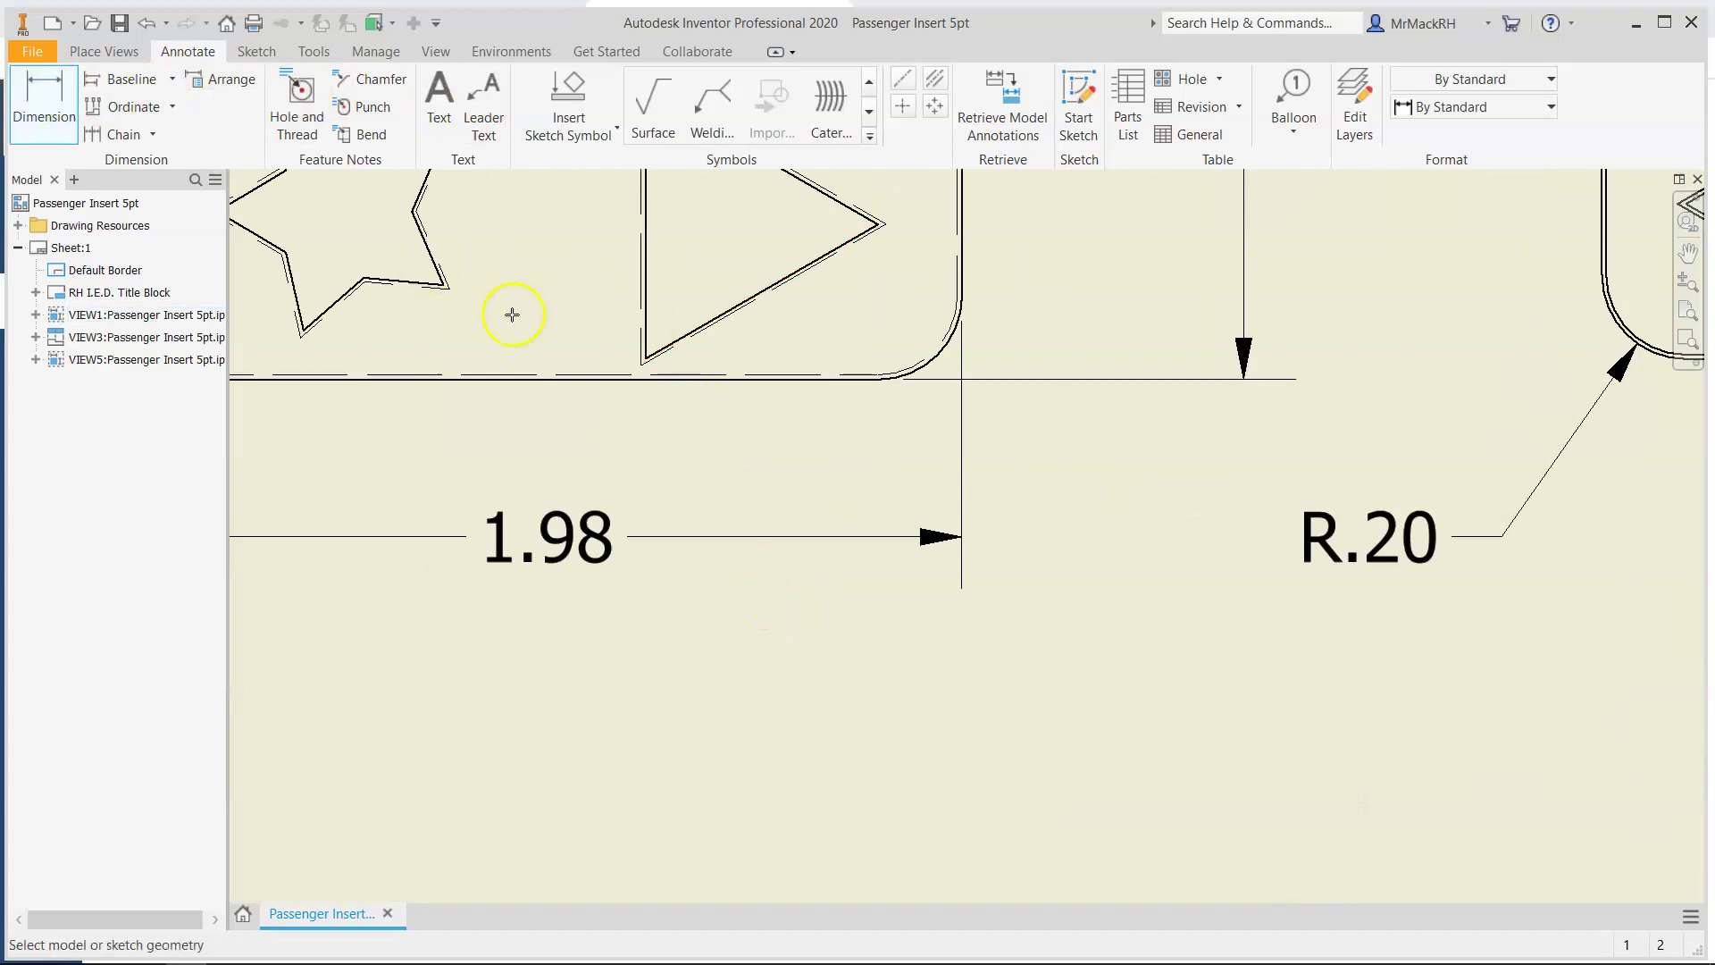
pyautogui.click(639, 383)
pyautogui.click(644, 364)
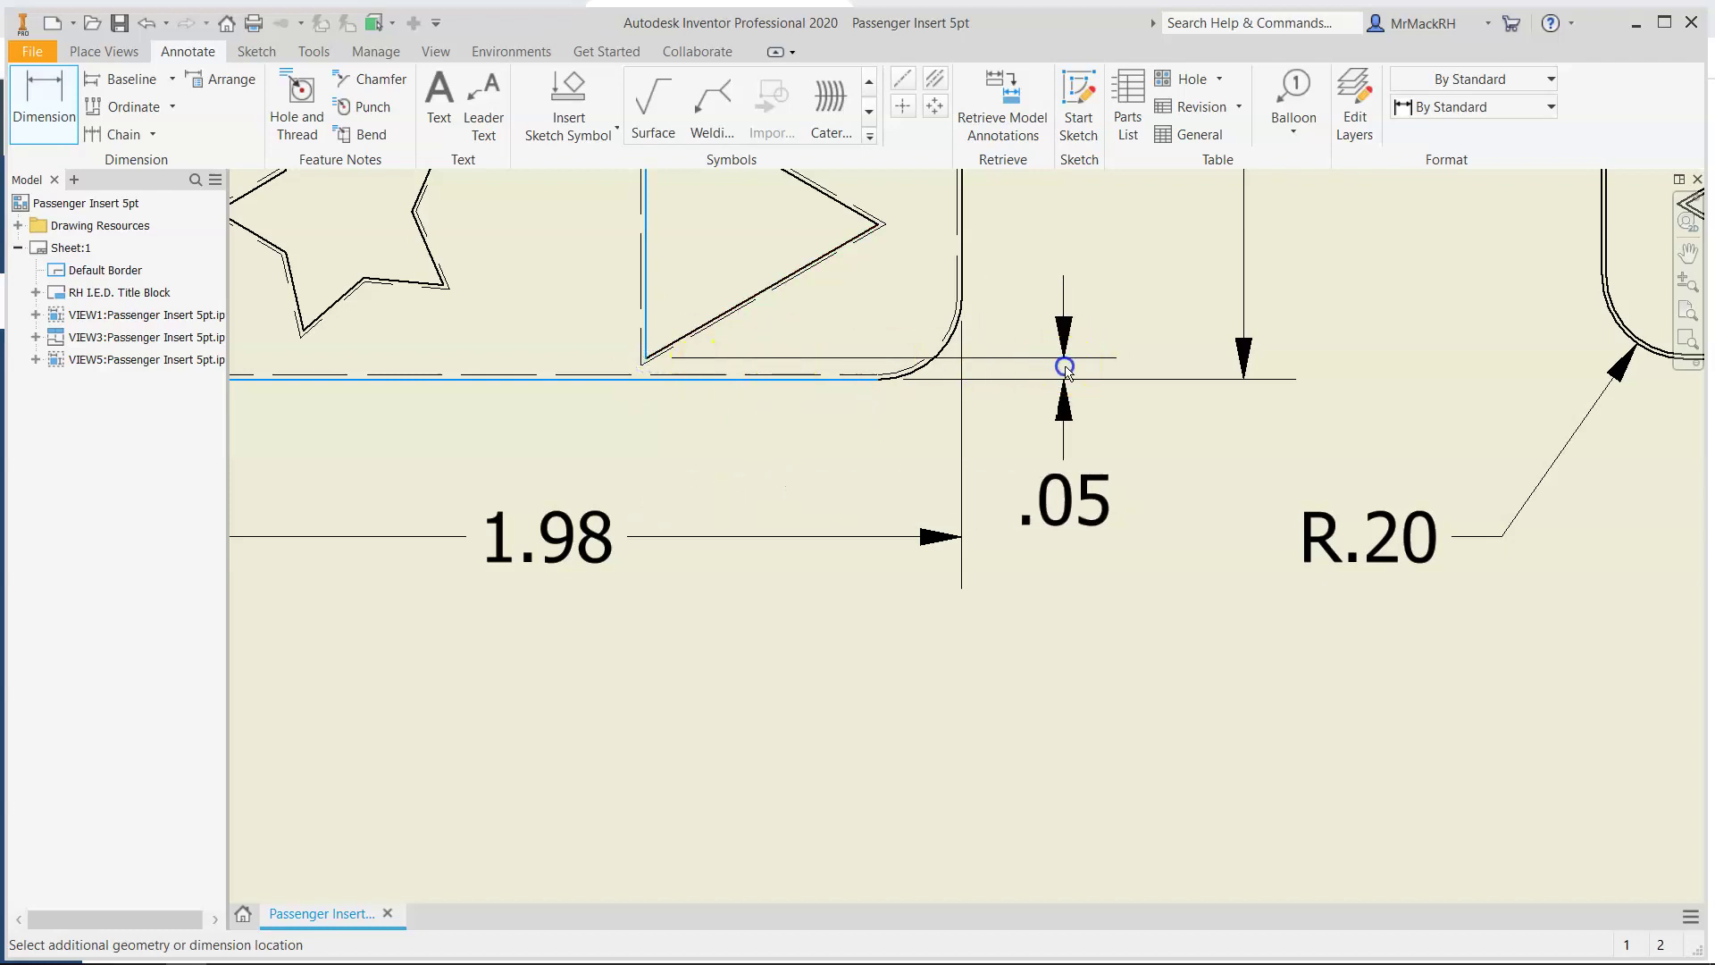
pyautogui.click(1055, 529)
pyautogui.click(795, 566)
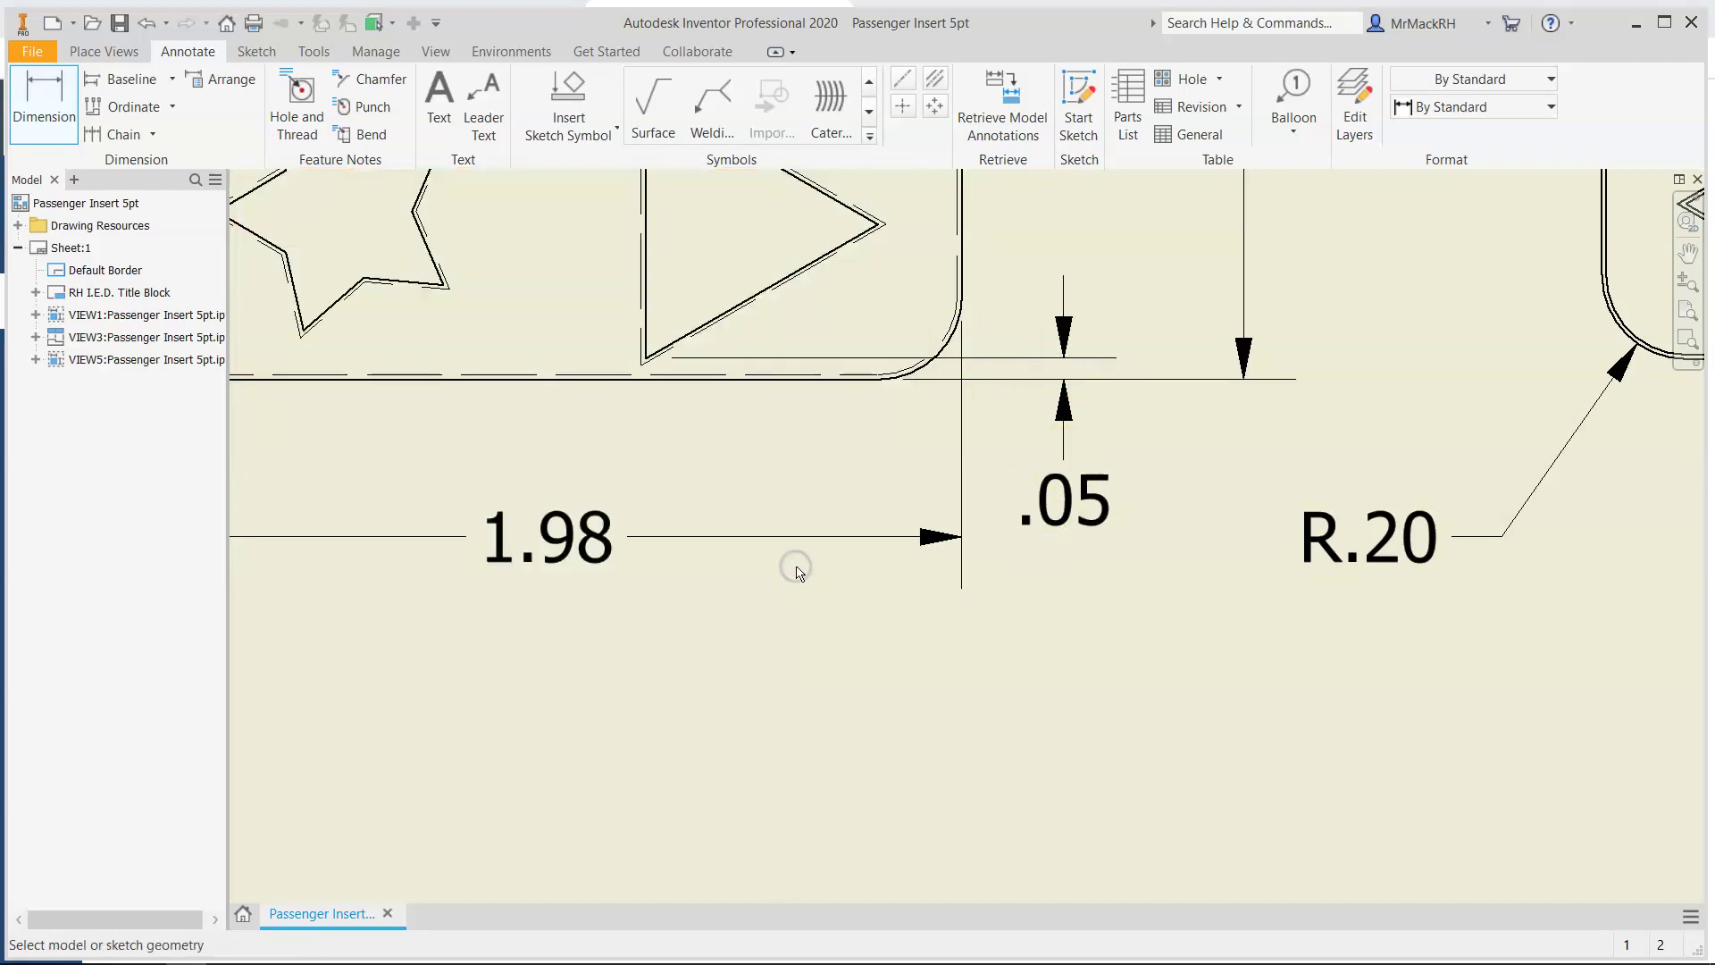
pyautogui.scroll(-4, 765, 662)
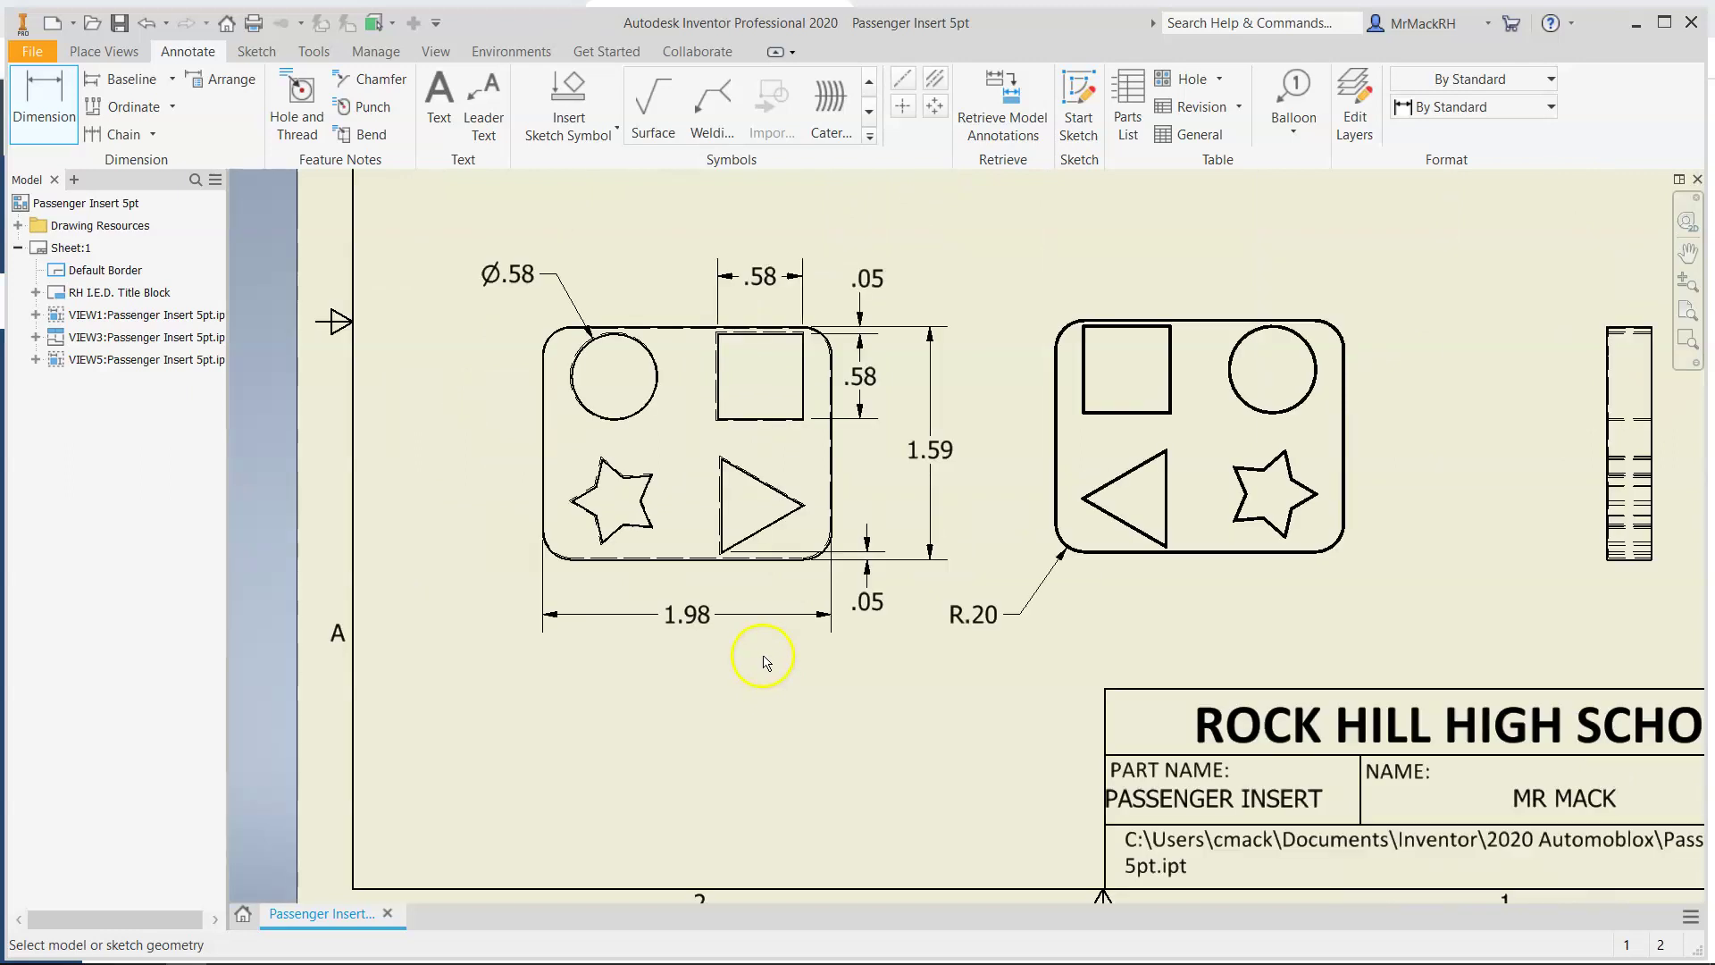
pyautogui.scroll(5, 593, 306)
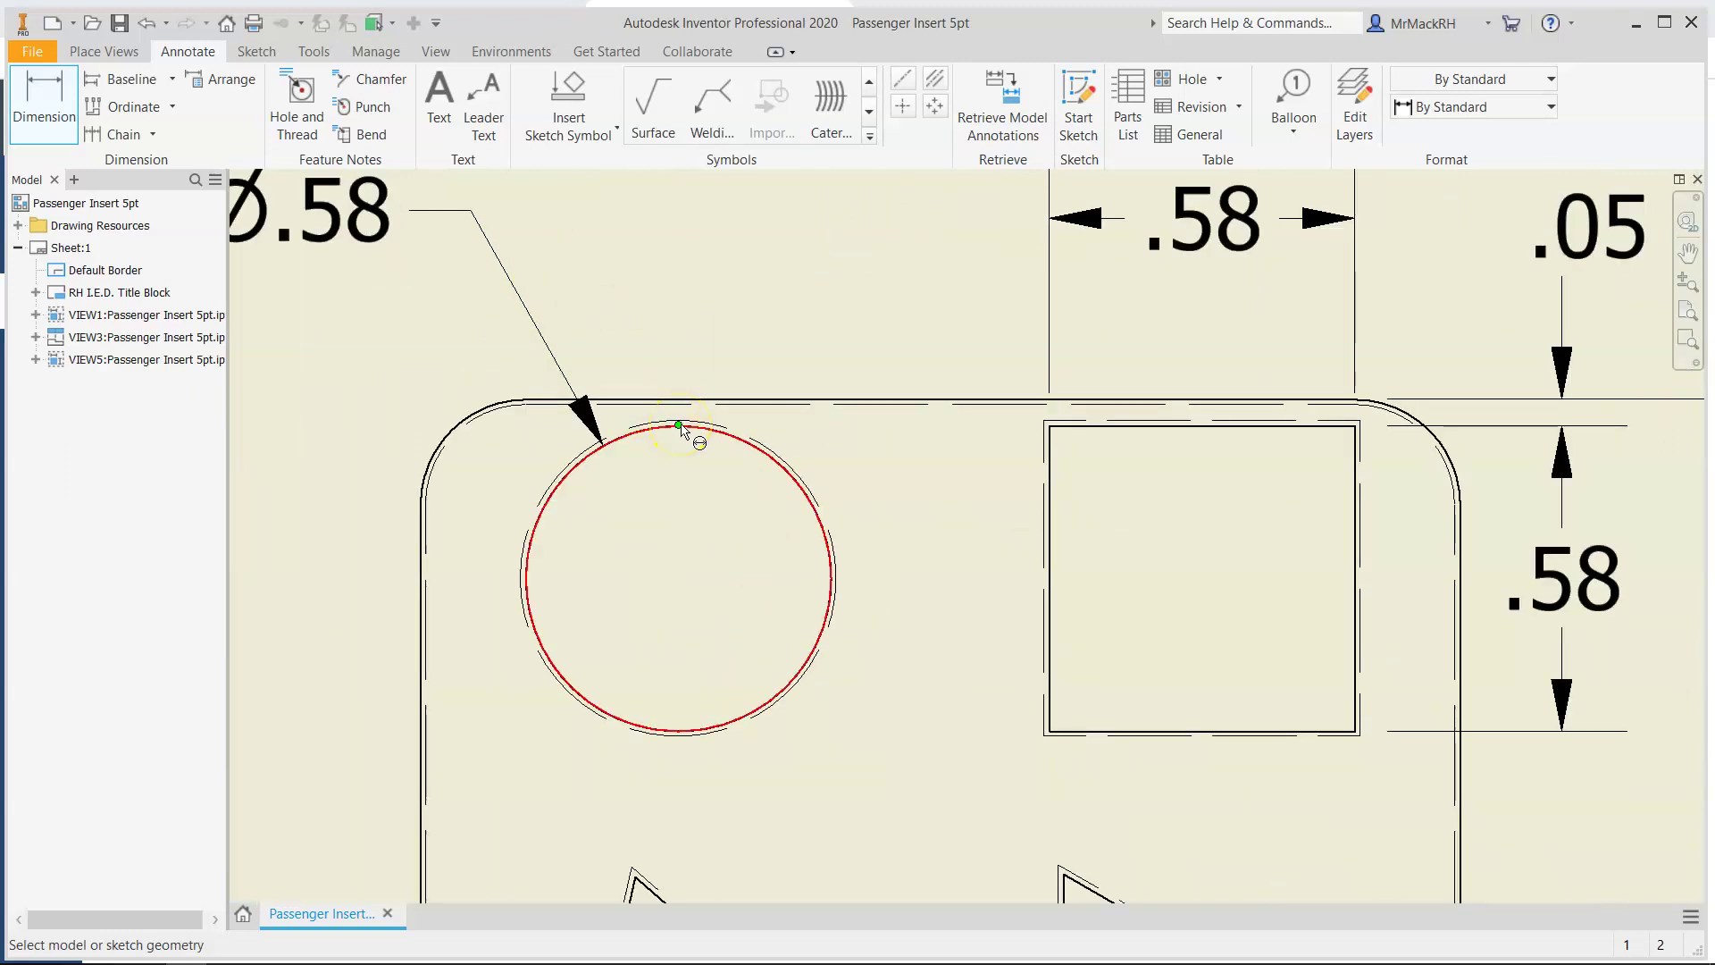
# Dimension the .05 gap from the circle's top to the part's top edge at the left margin
pyautogui.click(679, 427)
pyautogui.click(678, 404)
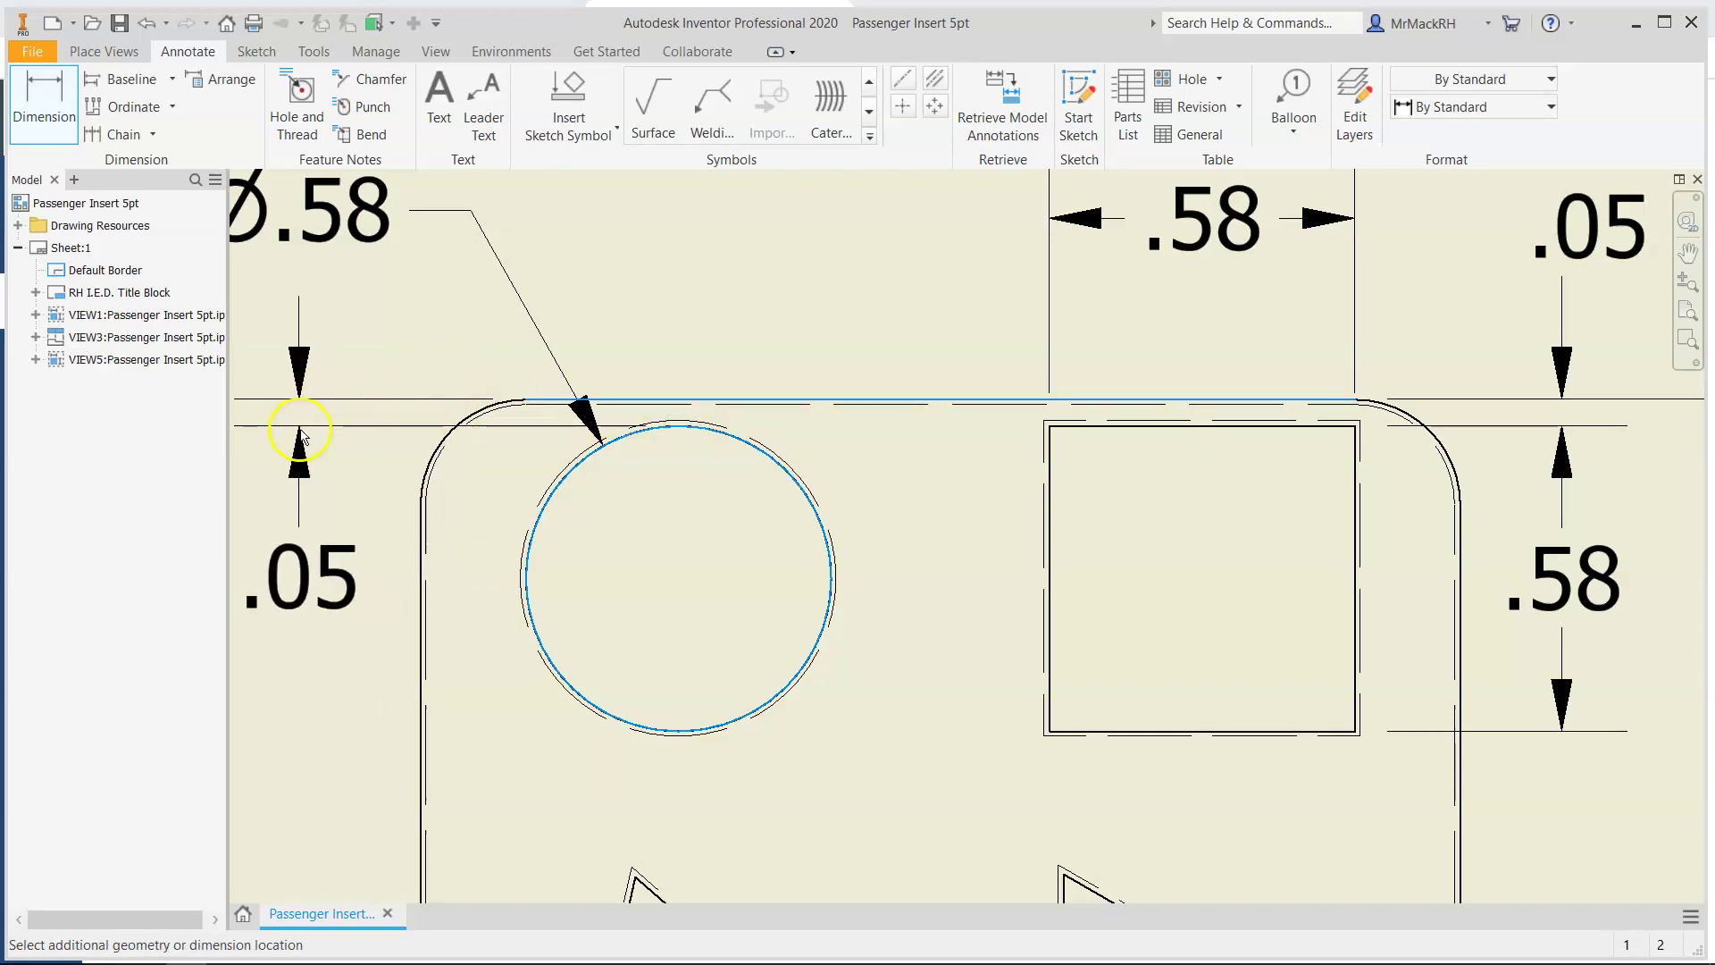
pyautogui.click(300, 430)
pyautogui.click(741, 561)
pyautogui.scroll(-3, 757, 568)
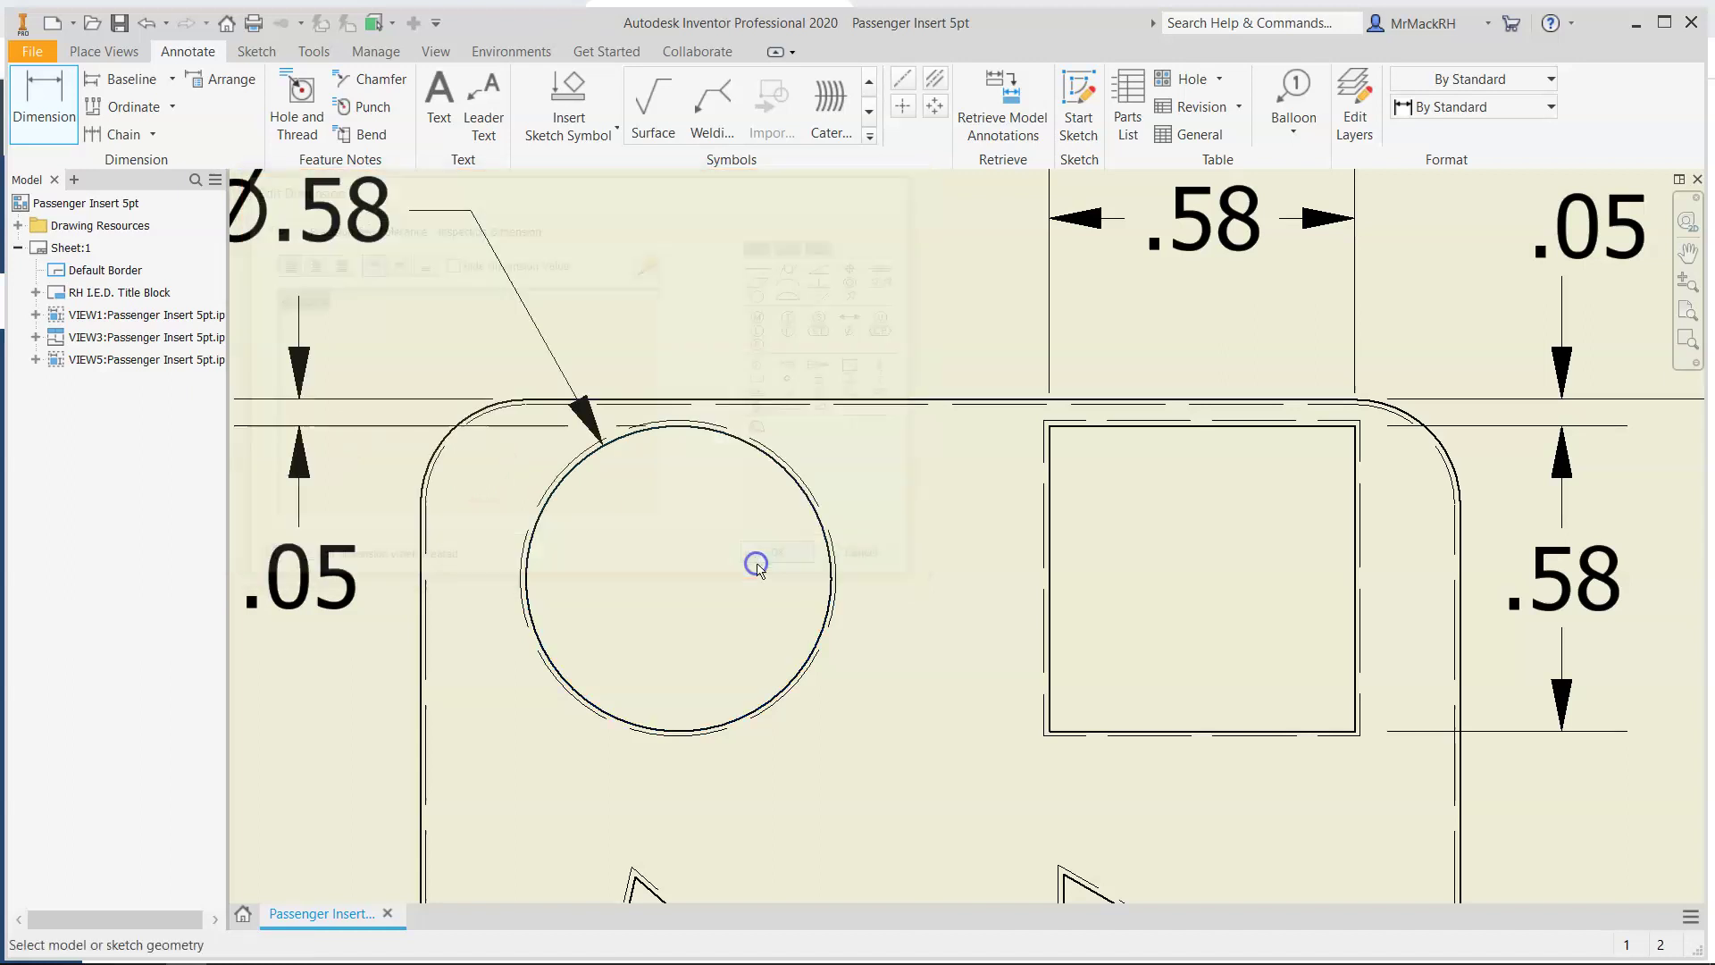
pyautogui.scroll(3, 800, 801)
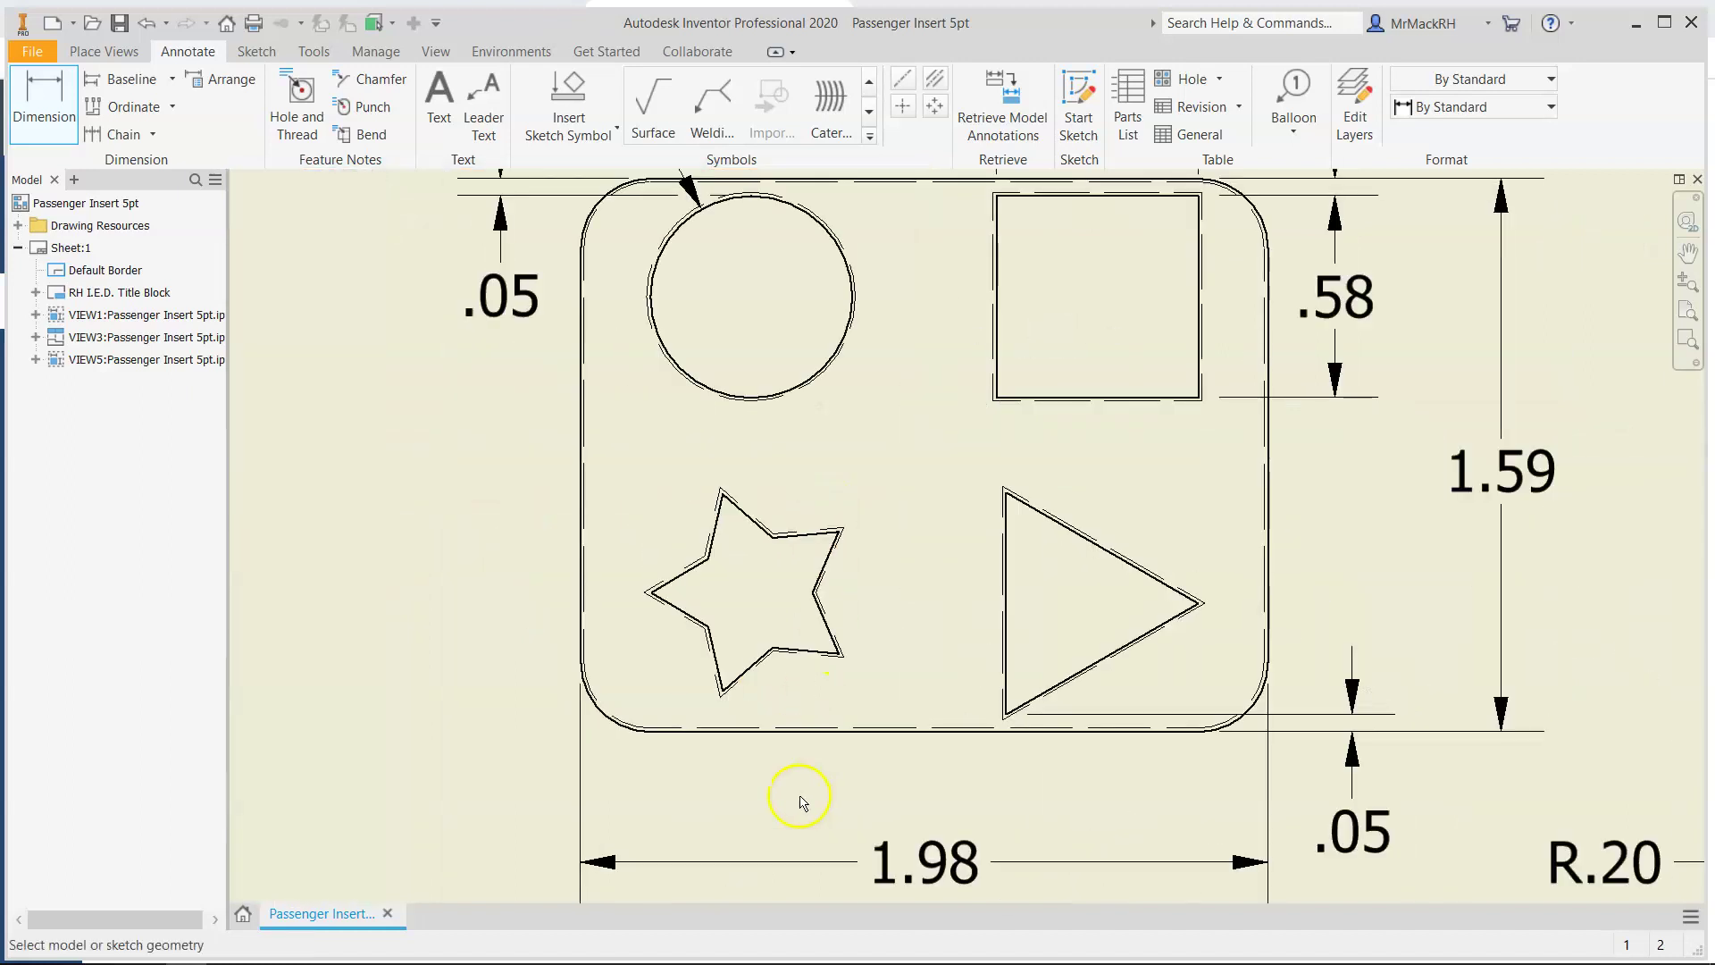
# Dimension the .12 gap from the star's lowest edge to the part's bottom edge
pyautogui.click(720, 688)
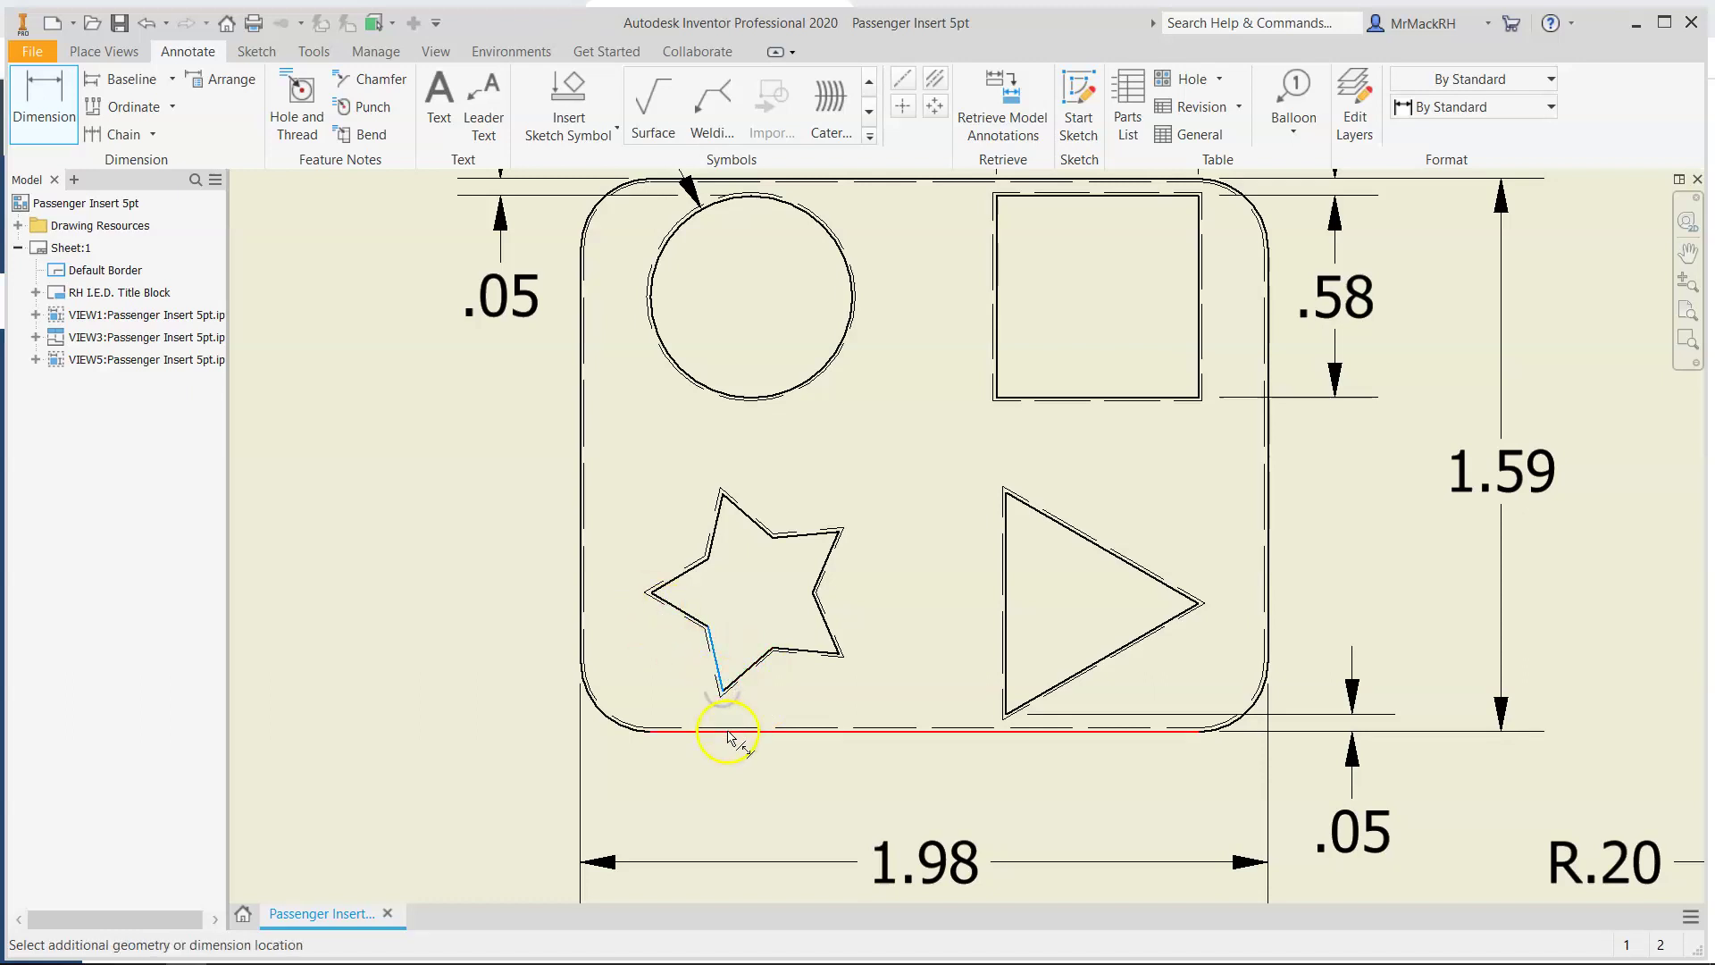
pyautogui.click(730, 730)
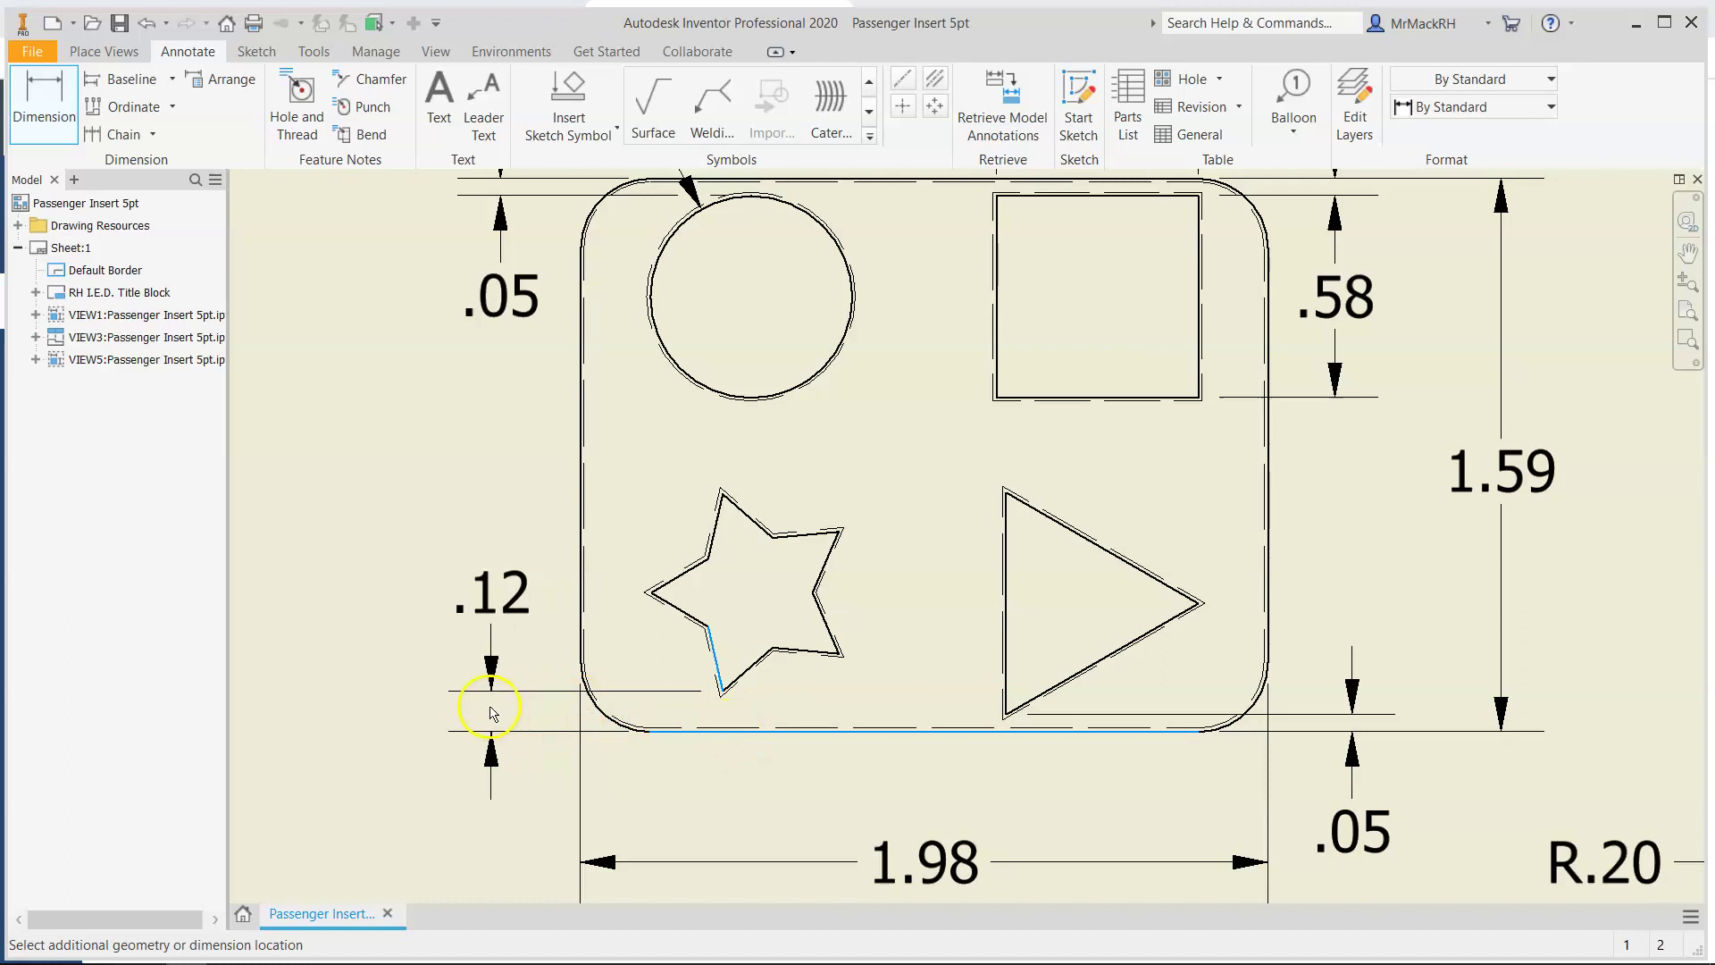
pyautogui.click(495, 717)
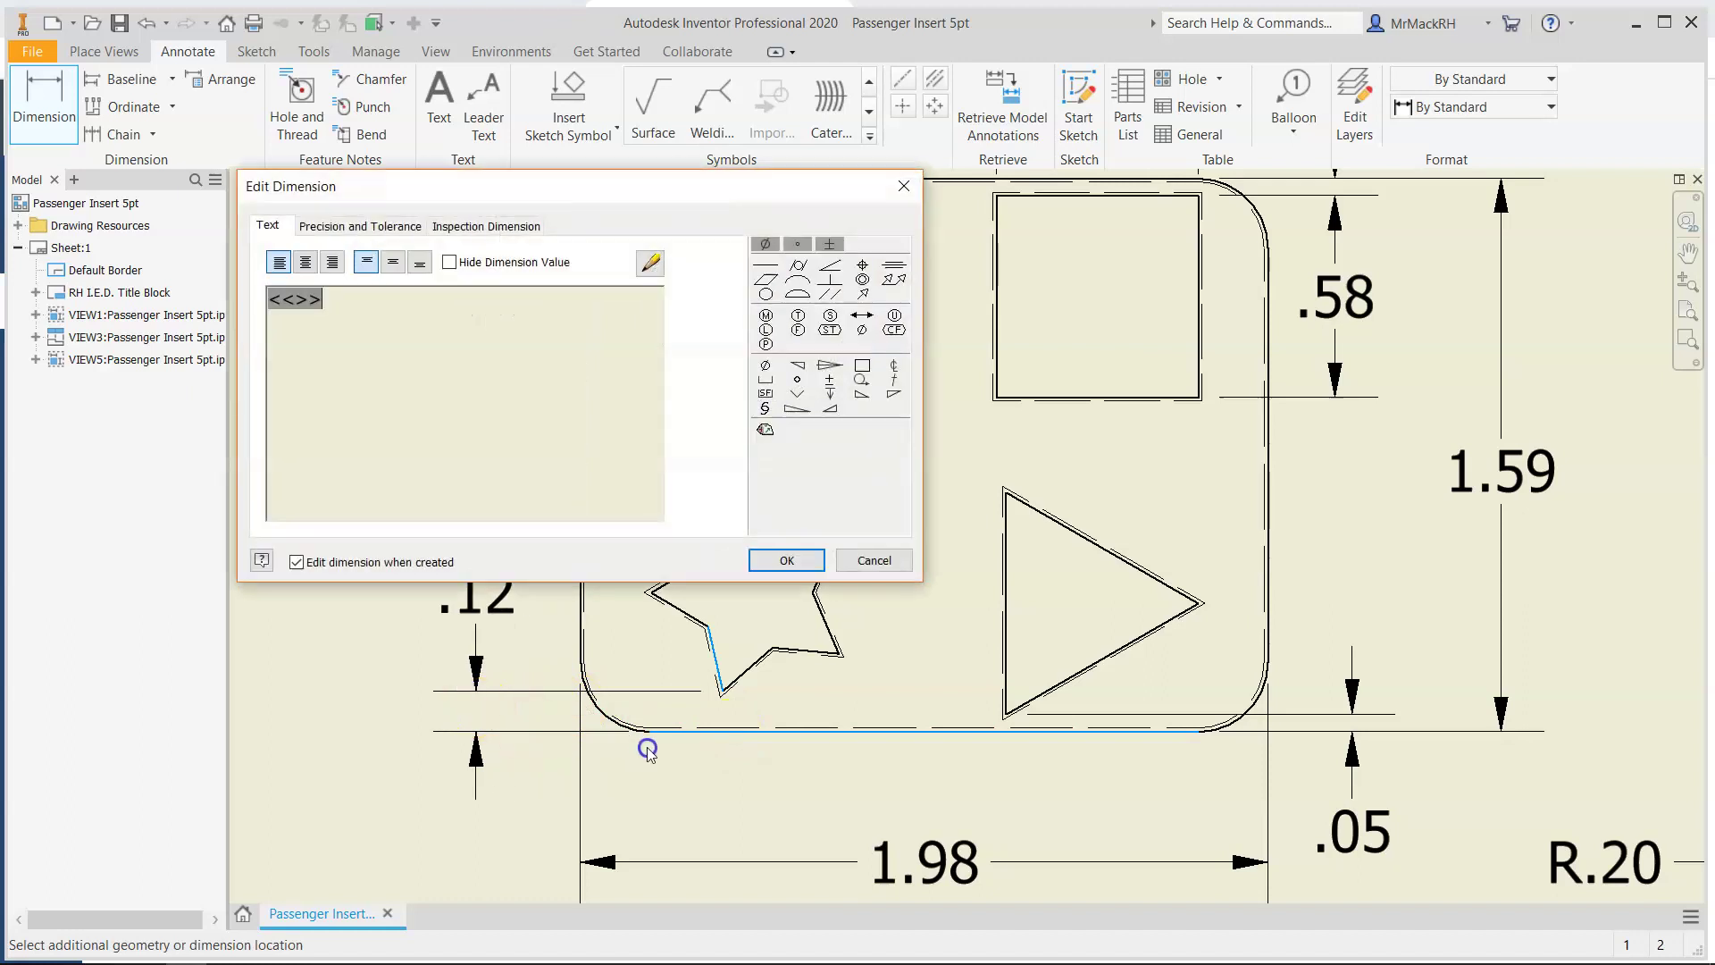
pyautogui.click(783, 561)
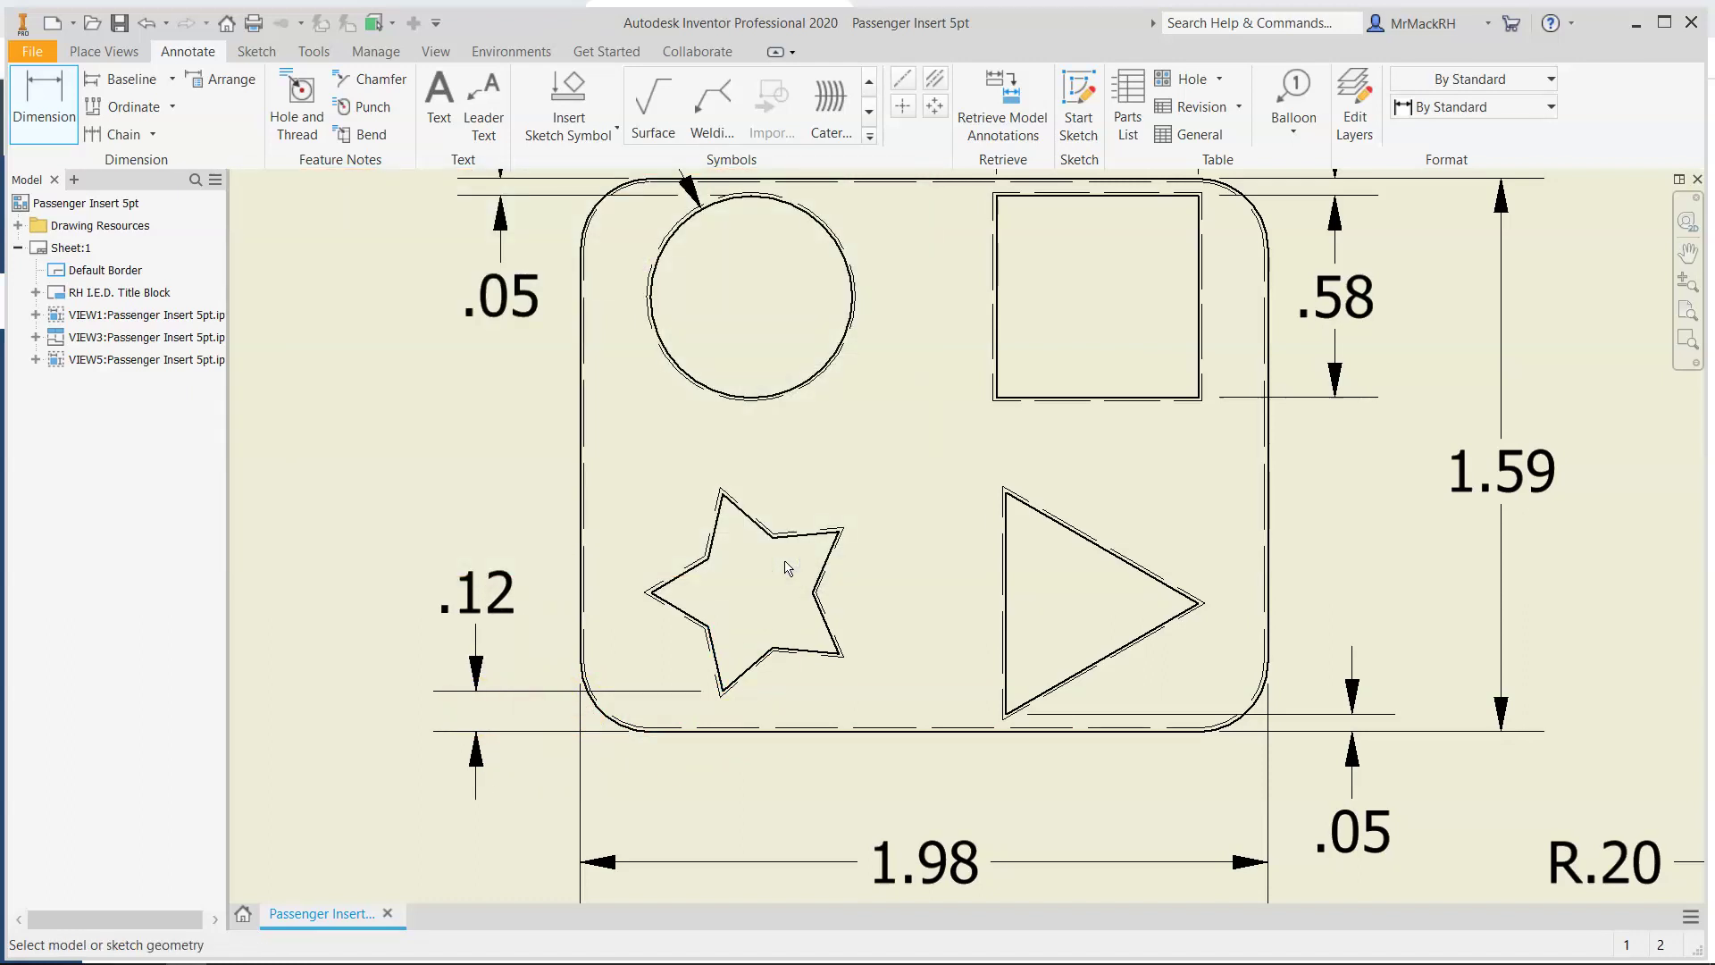
pyautogui.scroll(-3, 786, 566)
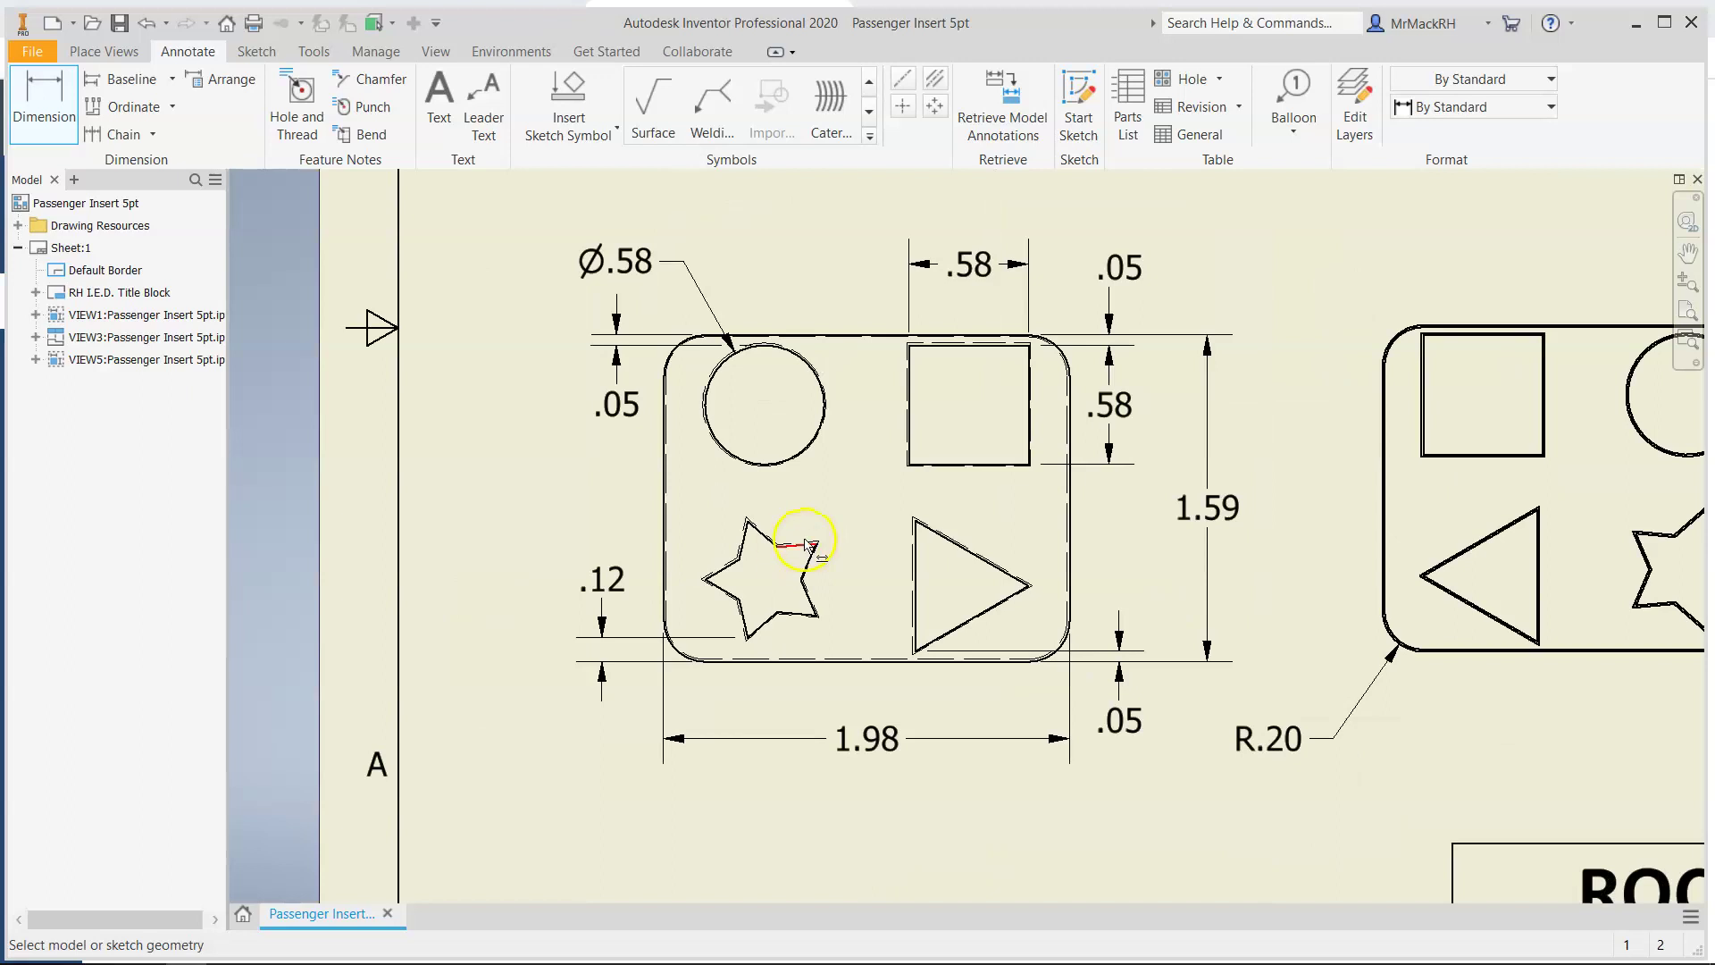
# Try moving the left .05 dimension value upward, then undo the move
pyautogui.scroll(4, 796, 548)
pyautogui.scroll(-3, 800, 555)
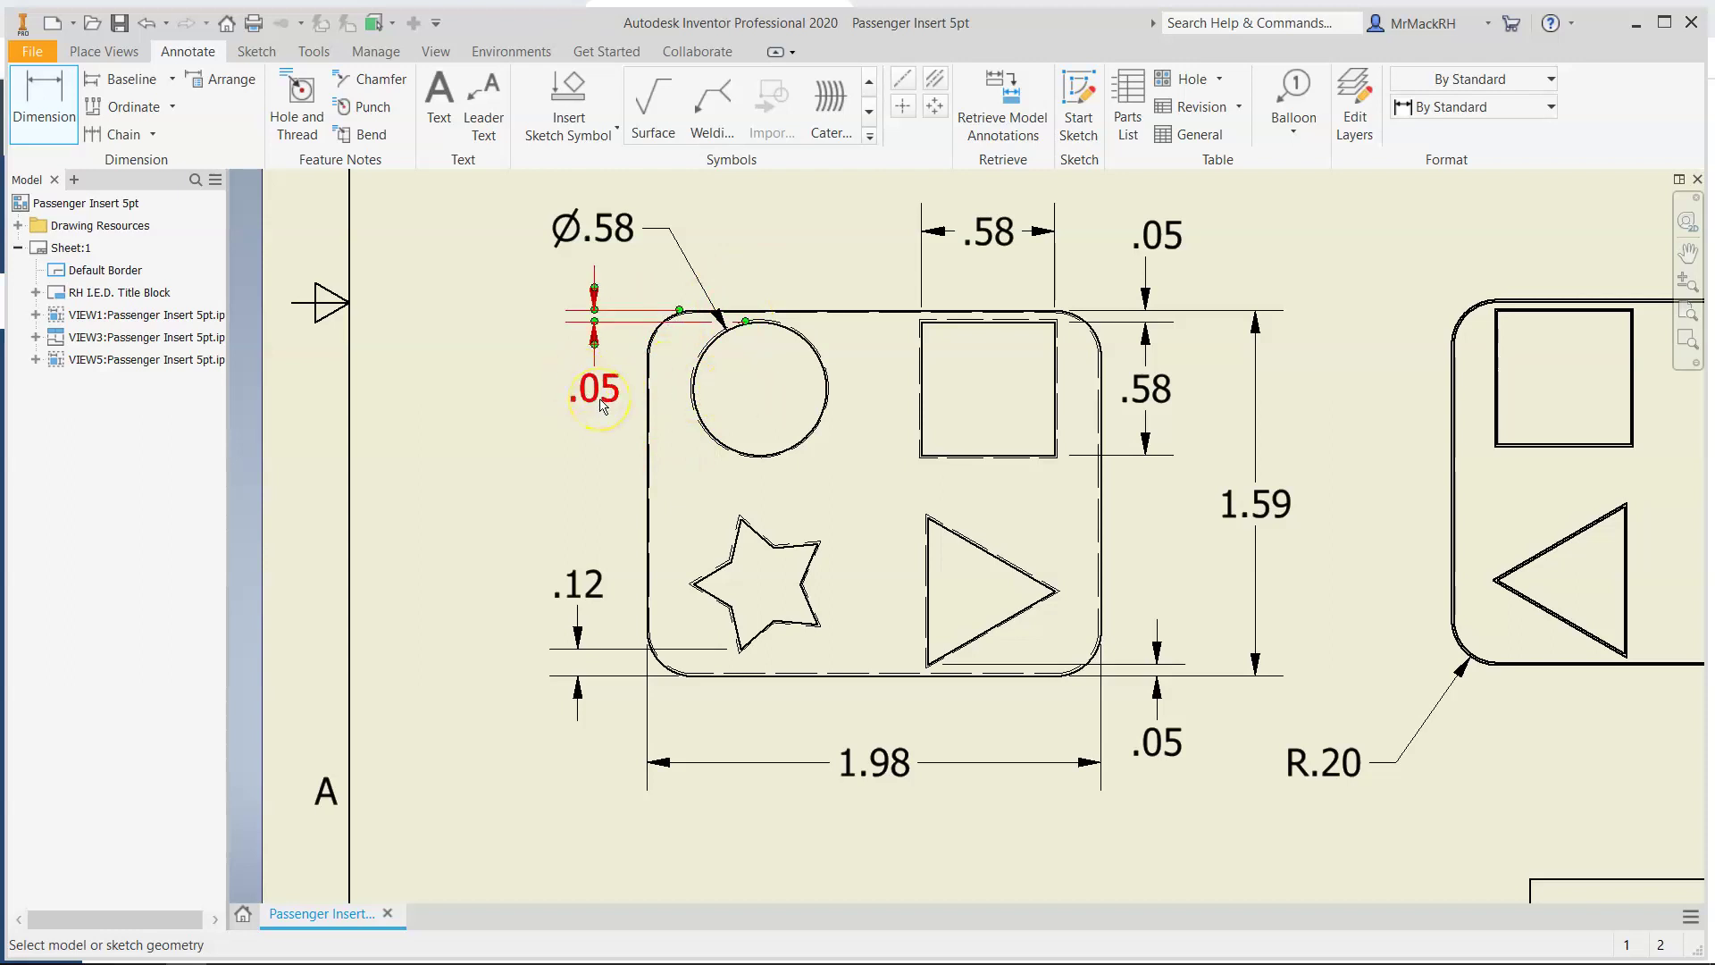
pyautogui.press('Escape')
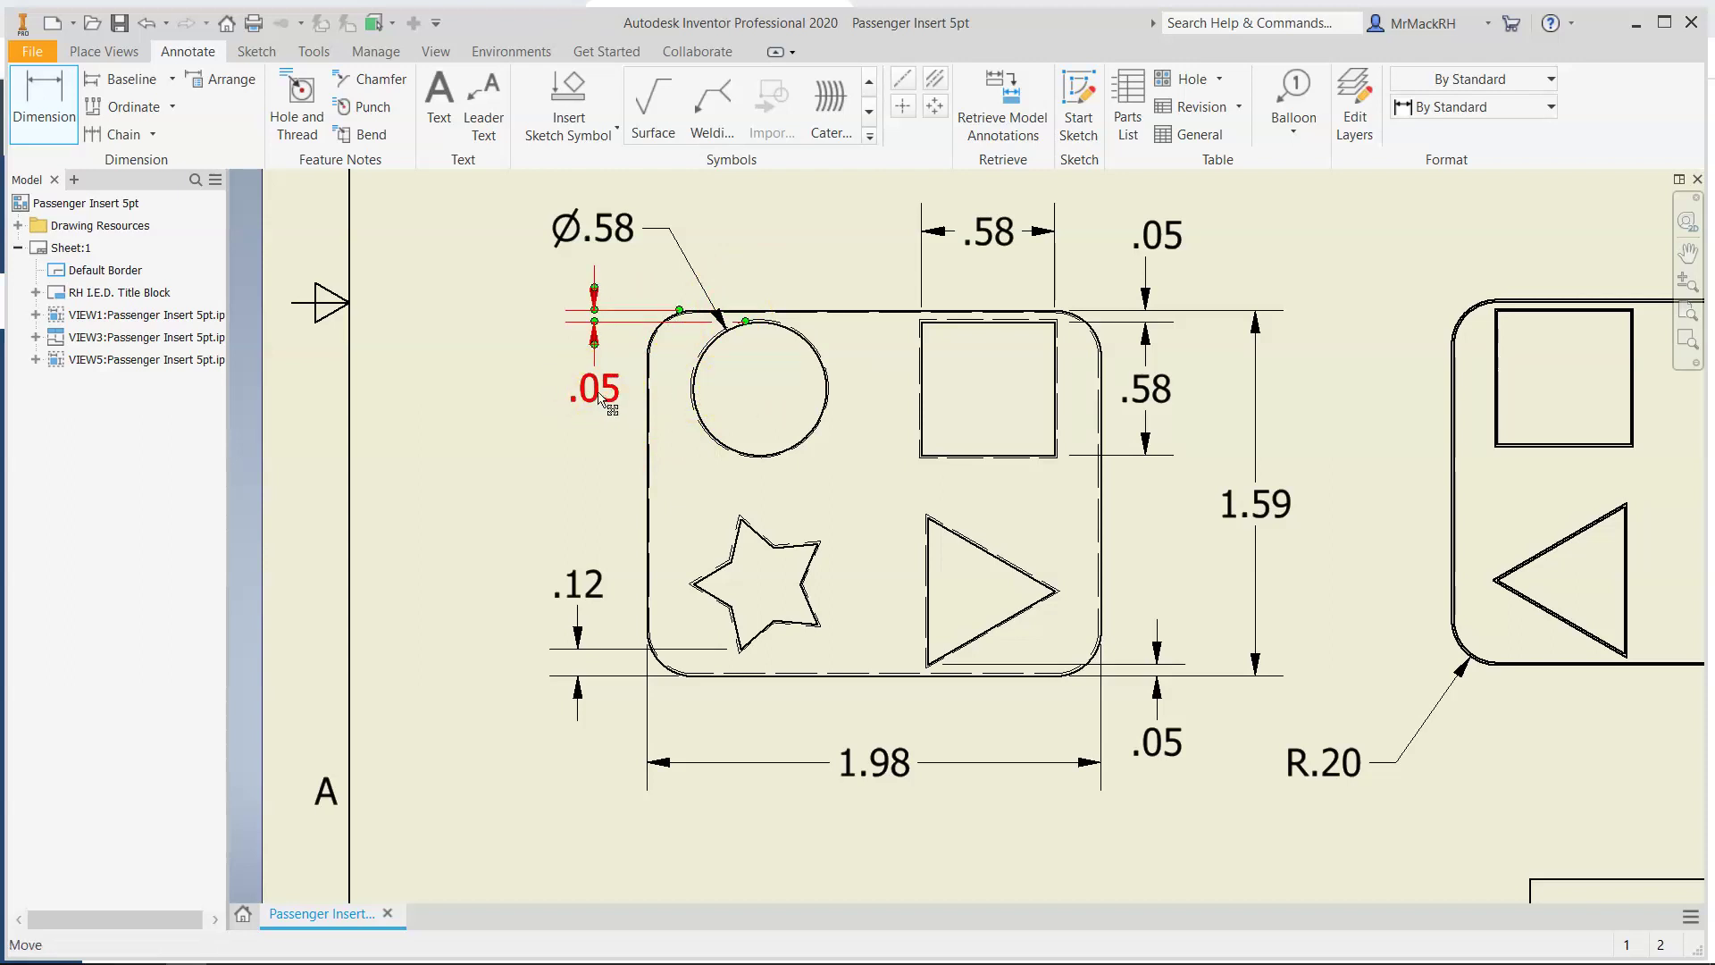
pyautogui.click(608, 362)
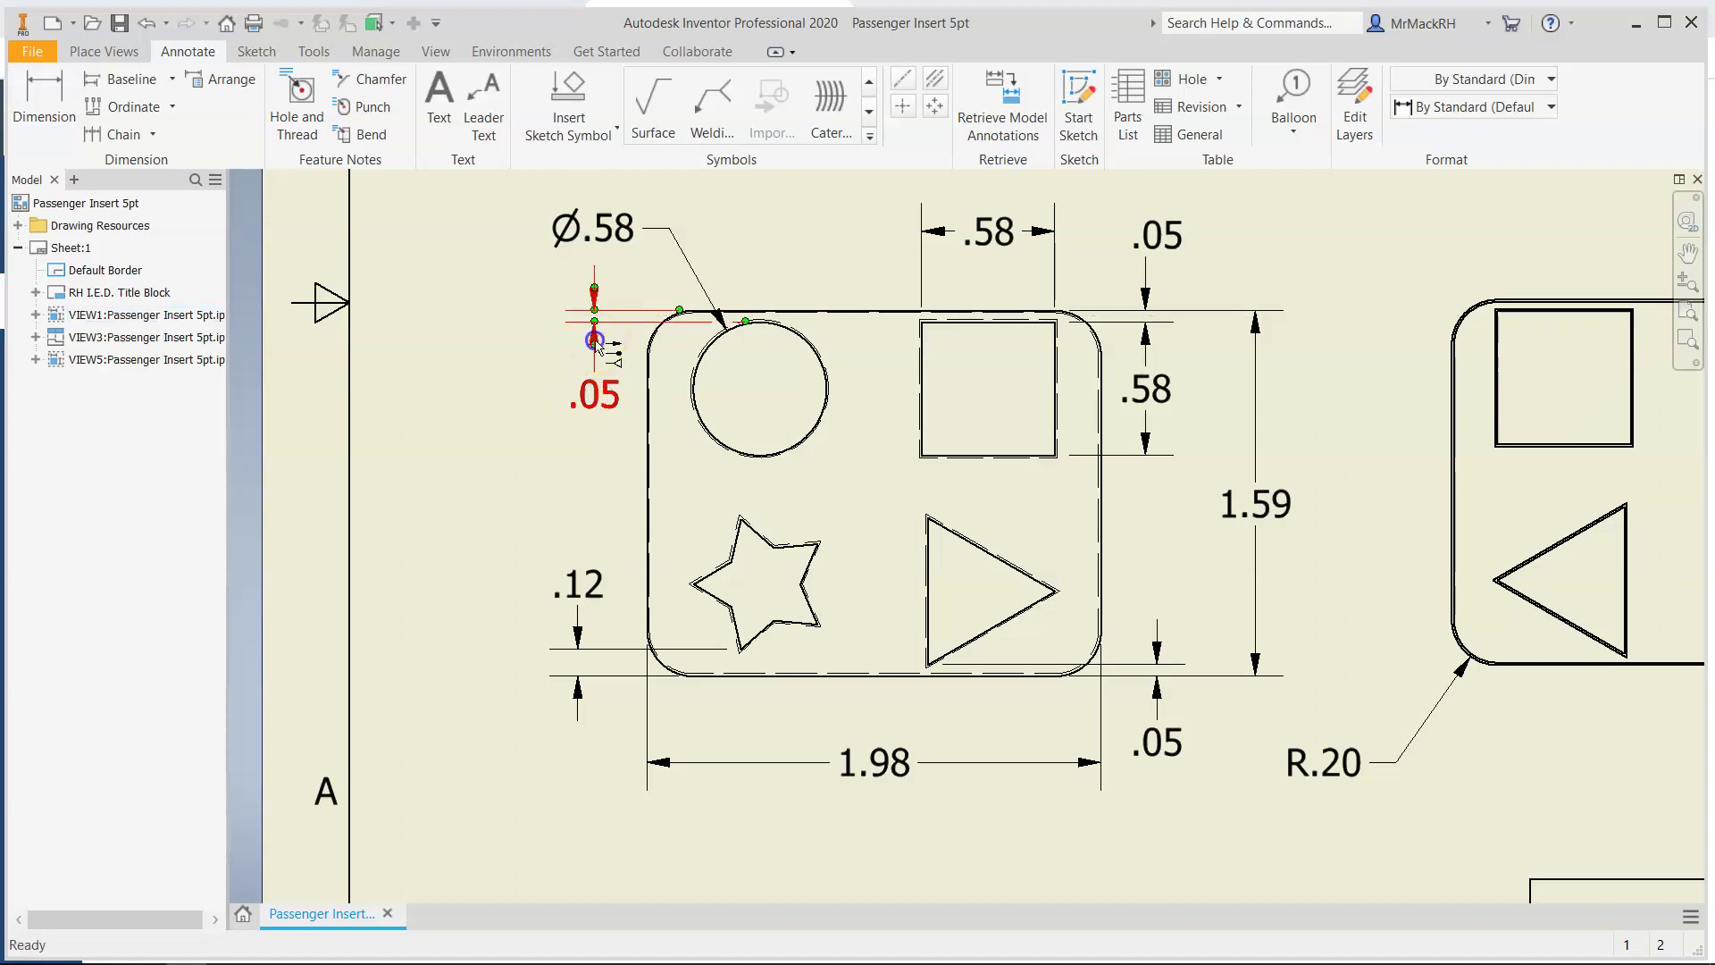
pyautogui.click(606, 395)
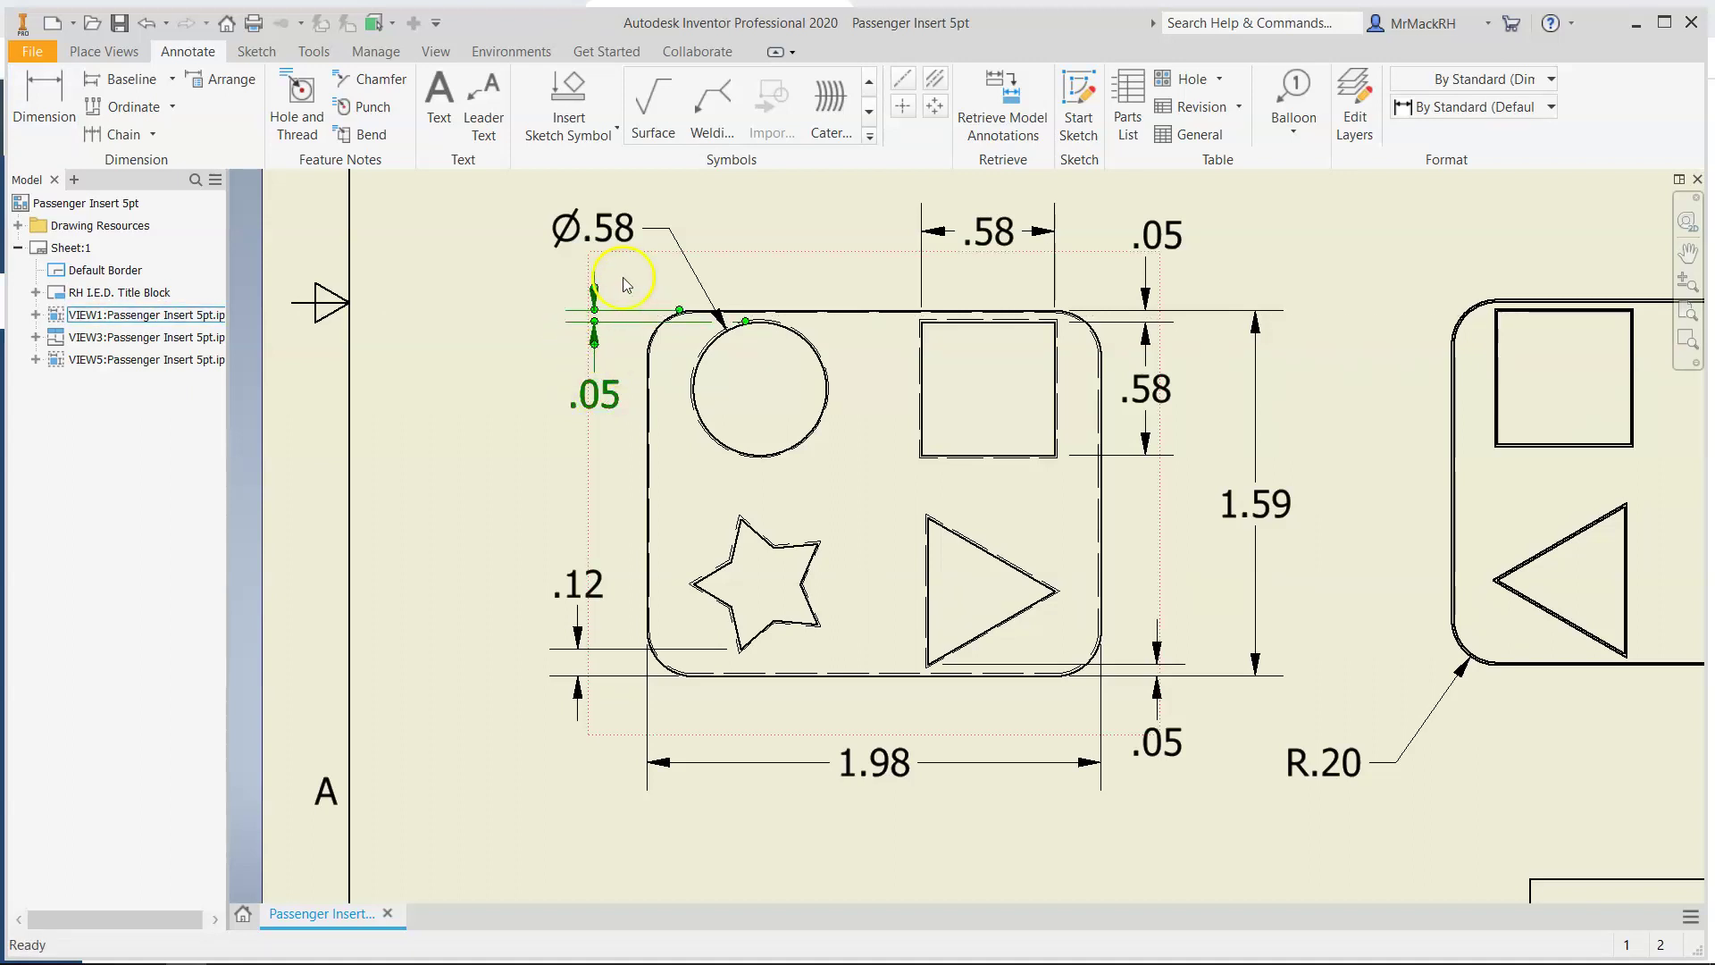
pyautogui.moveTo(603, 398); pyautogui.dragTo(589, 279)
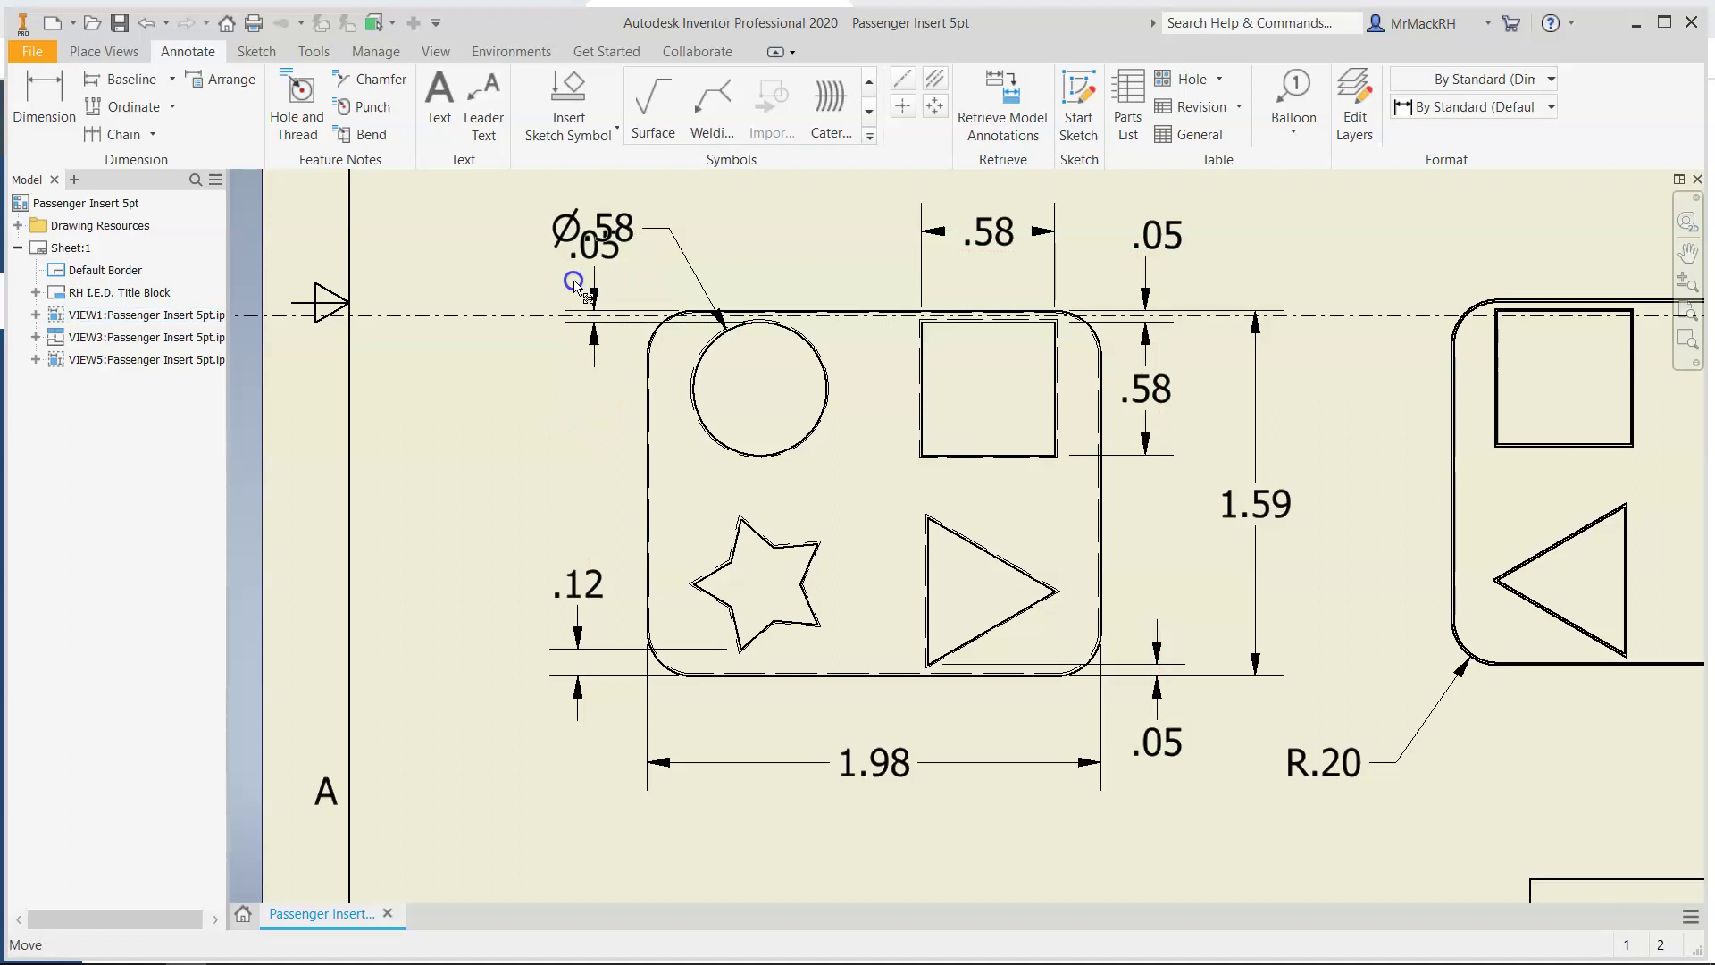
pyautogui.hotkey('ctrl', 'z')
# Move the Ø.58 note higher and place the left .05 value above its arrows
pyautogui.click(631, 234)
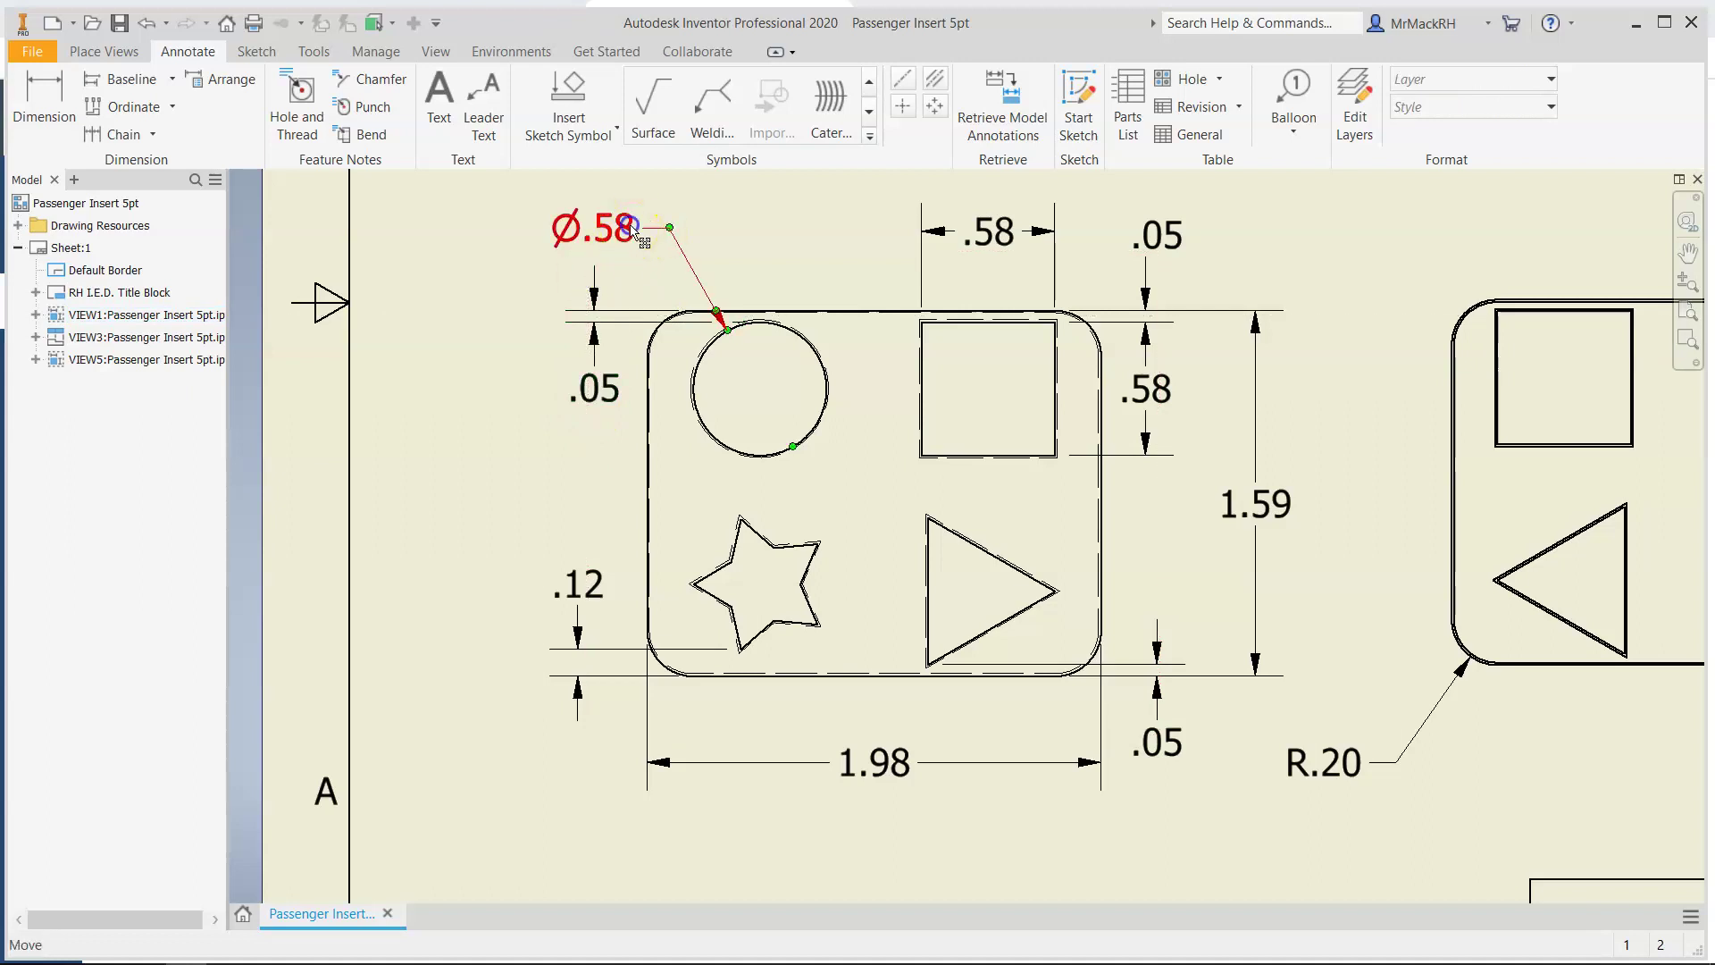
pyautogui.click(648, 213)
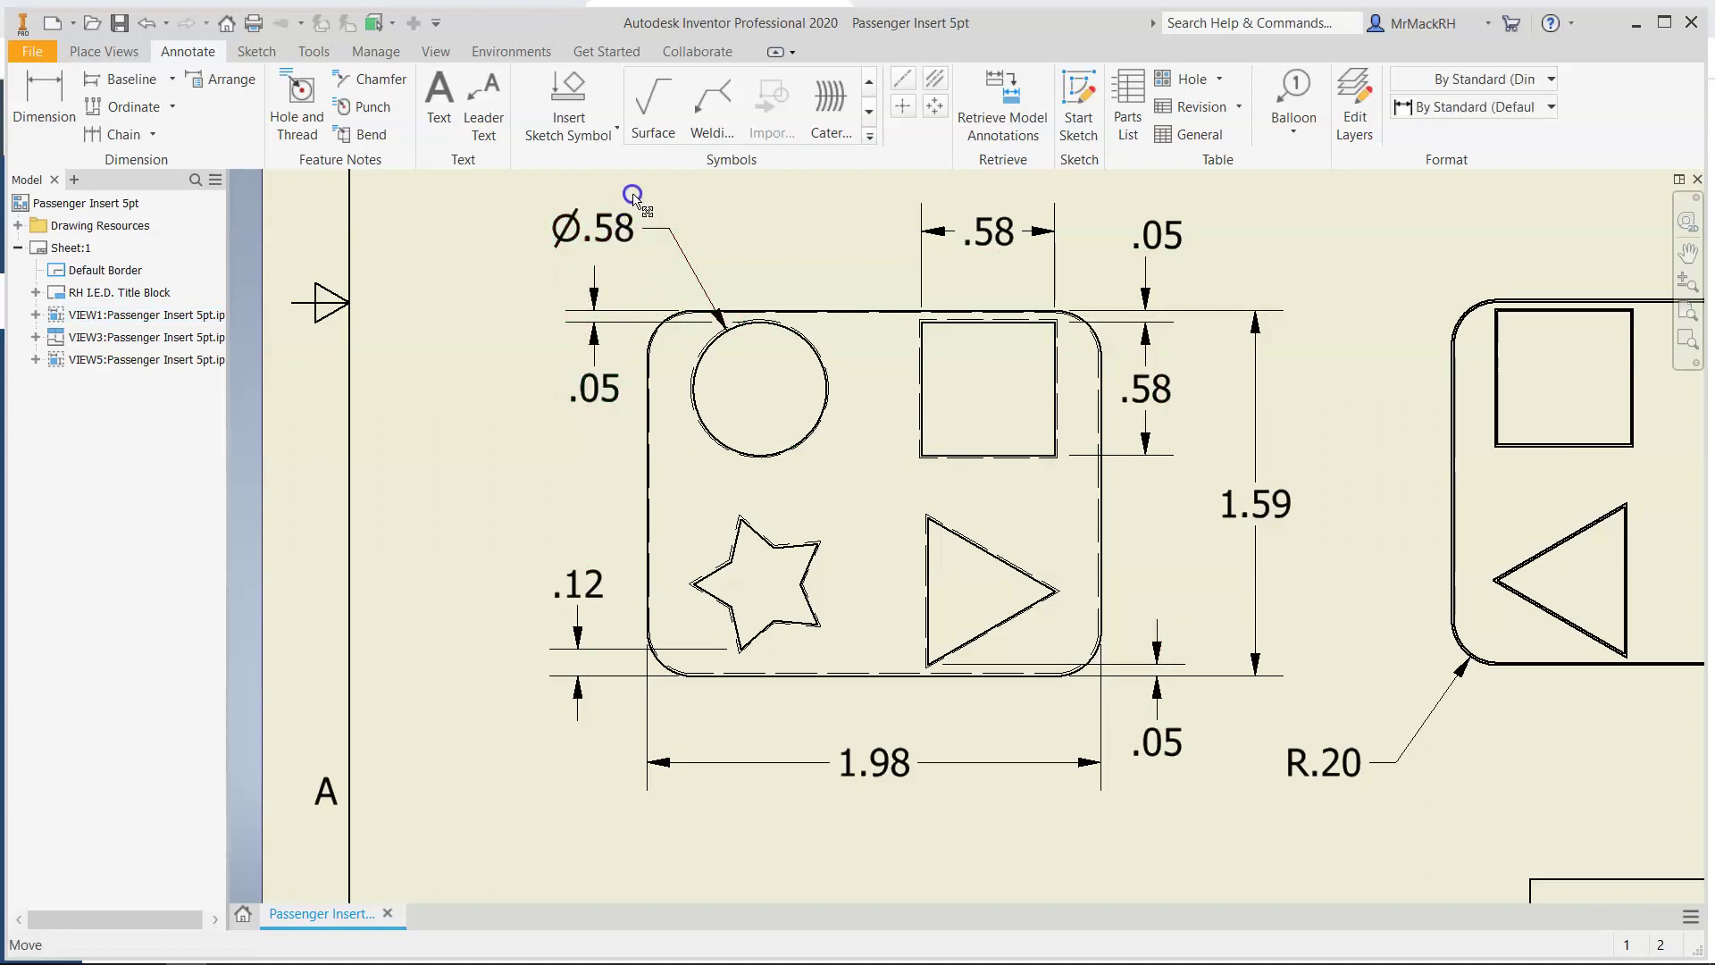
pyautogui.click(676, 231)
pyautogui.moveTo(676, 230); pyautogui.dragTo(714, 189)
pyautogui.click(606, 391)
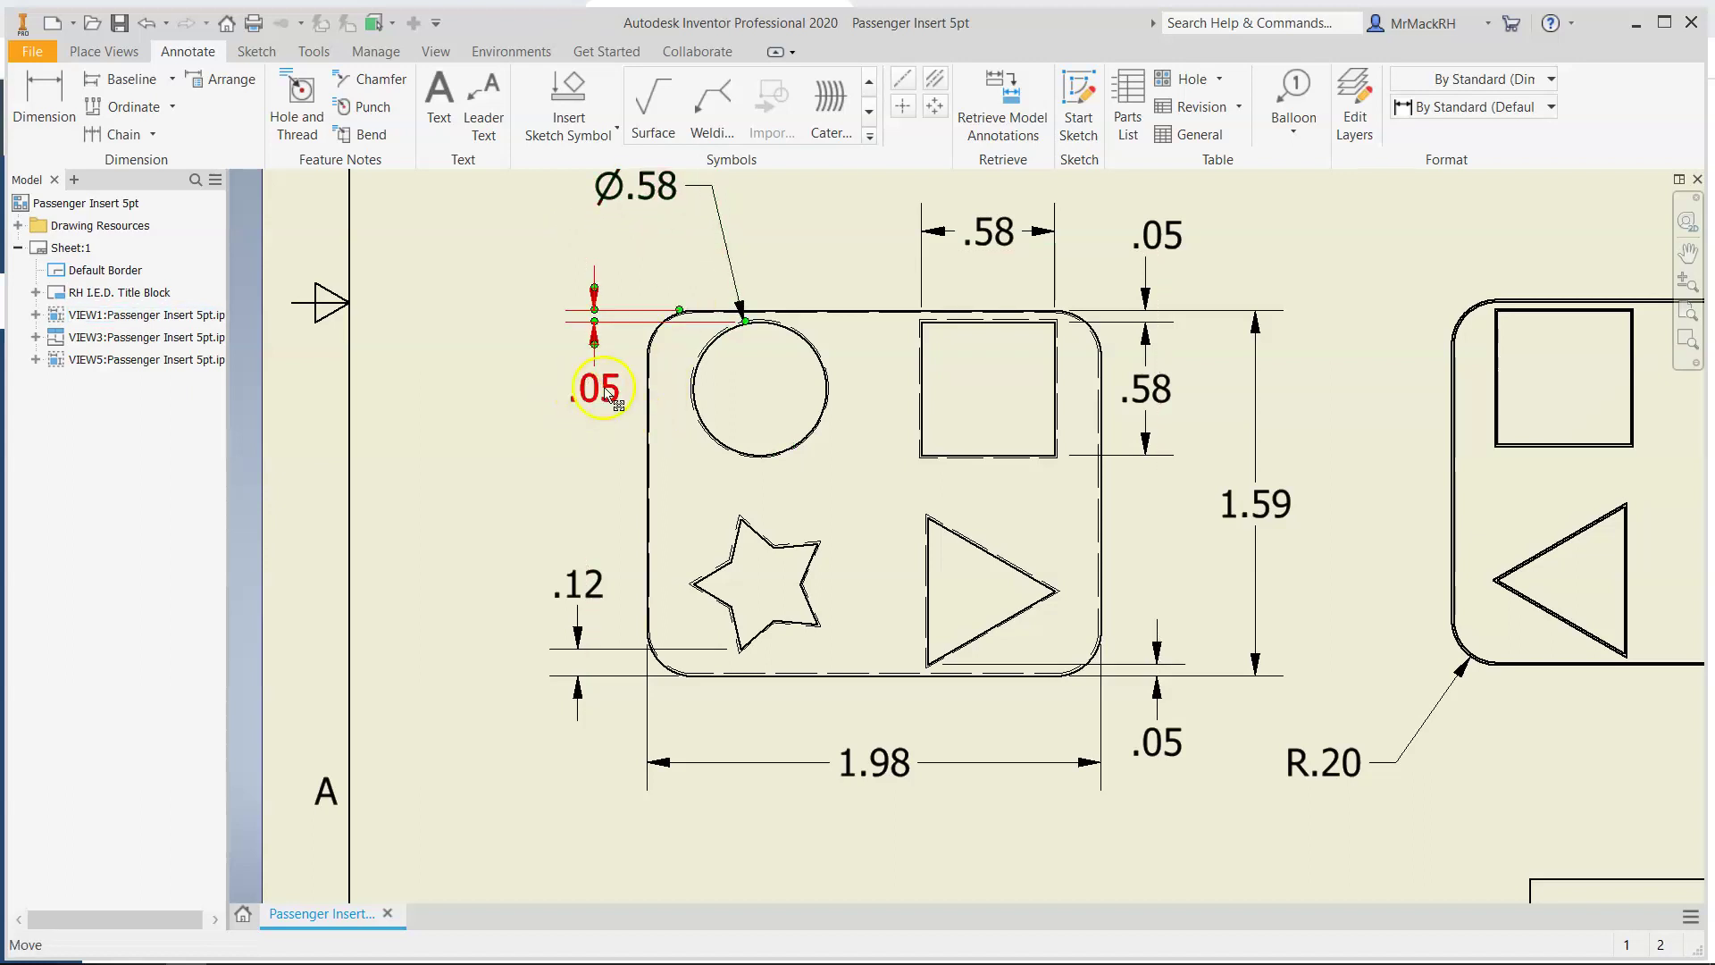
pyautogui.moveTo(605, 391); pyautogui.dragTo(595, 272)
pyautogui.click(658, 510)
pyautogui.click(42, 119)
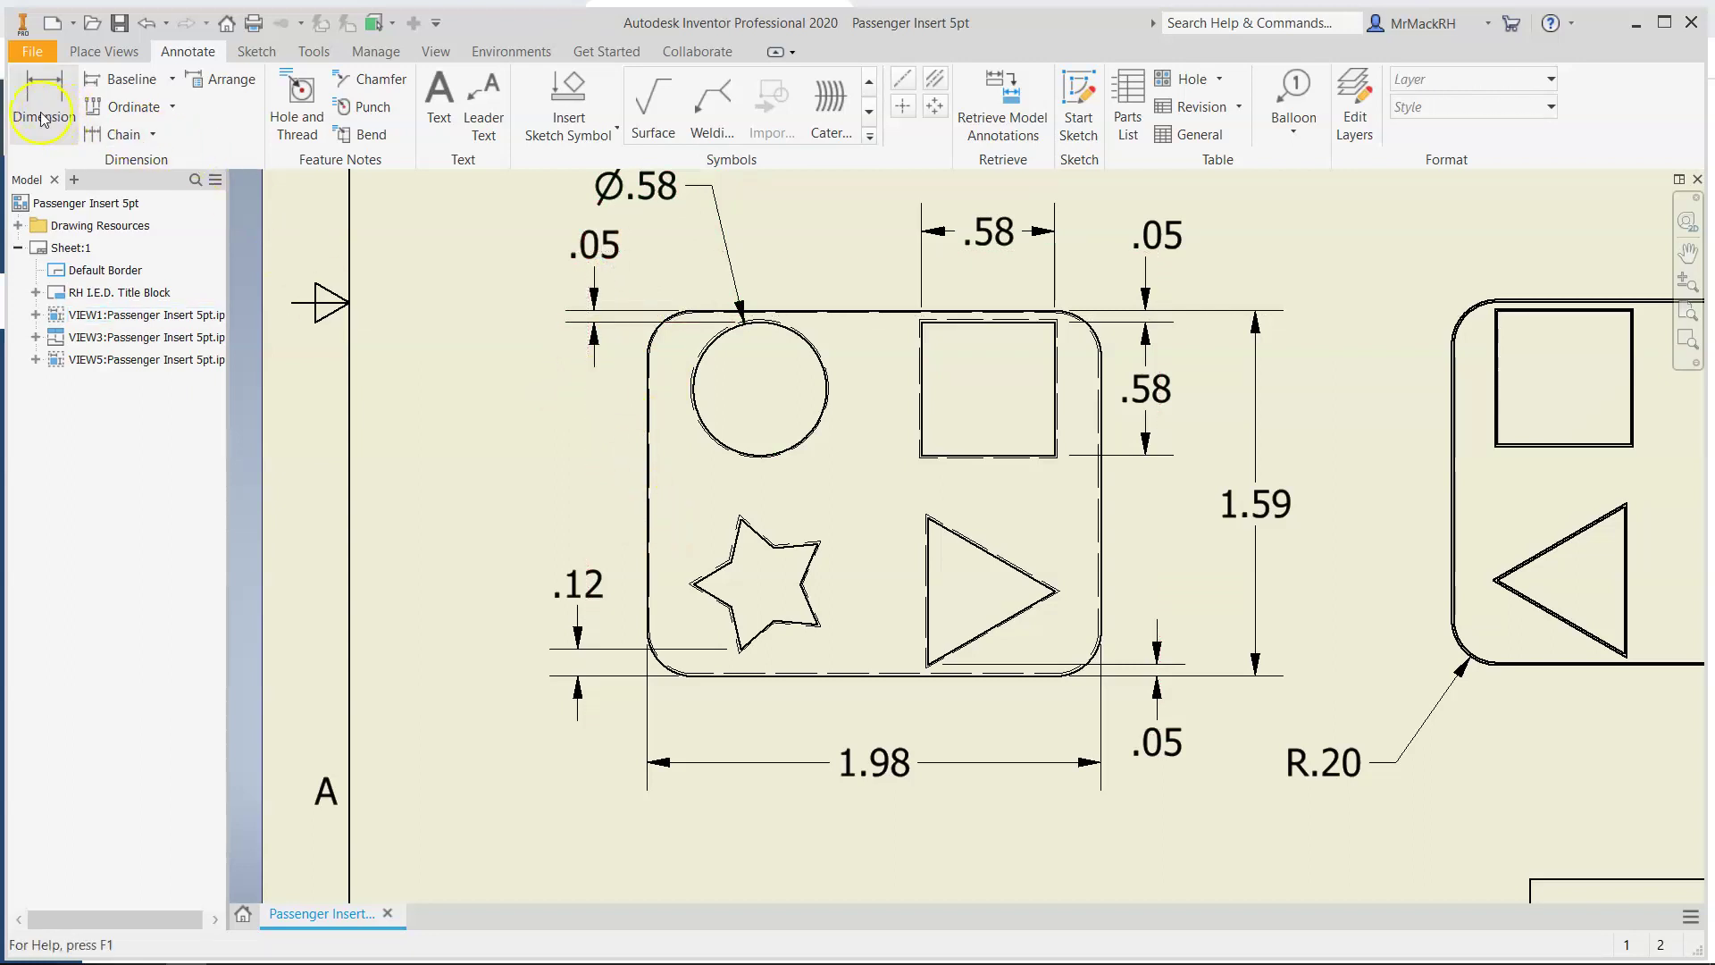
# Dimension .49 from the part's left edge to the circle's centre, placed at the left
pyautogui.click(650, 399)
pyautogui.click(696, 401)
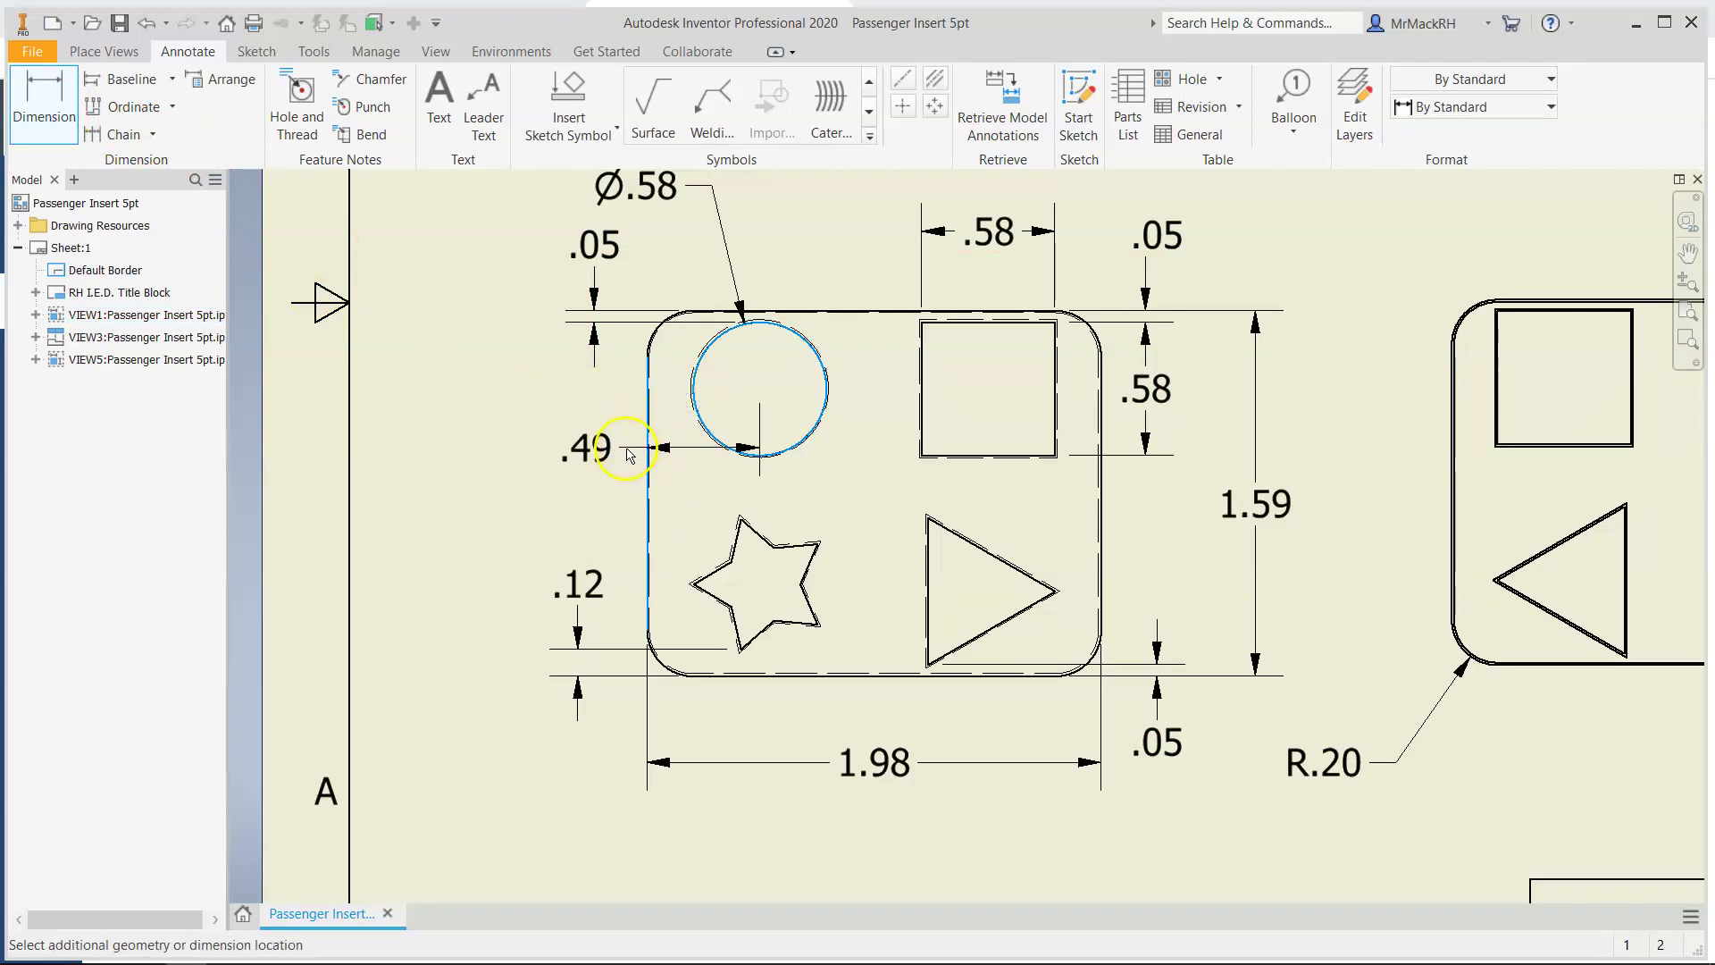
pyautogui.click(620, 457)
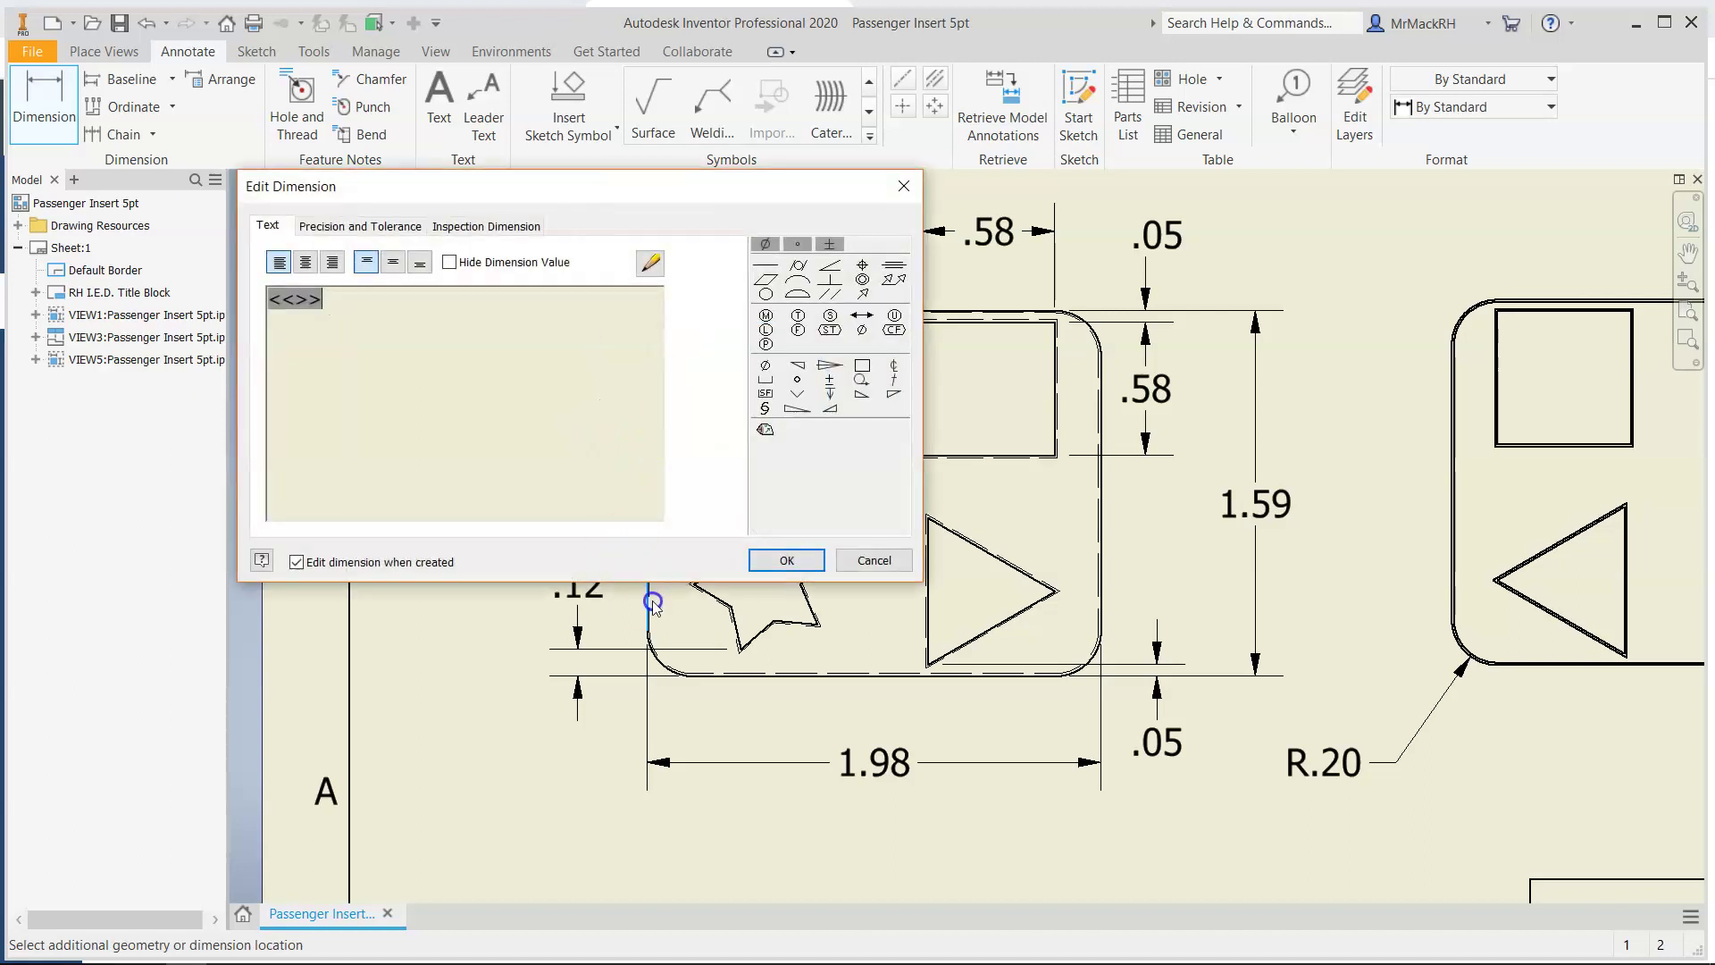
pyautogui.click(778, 557)
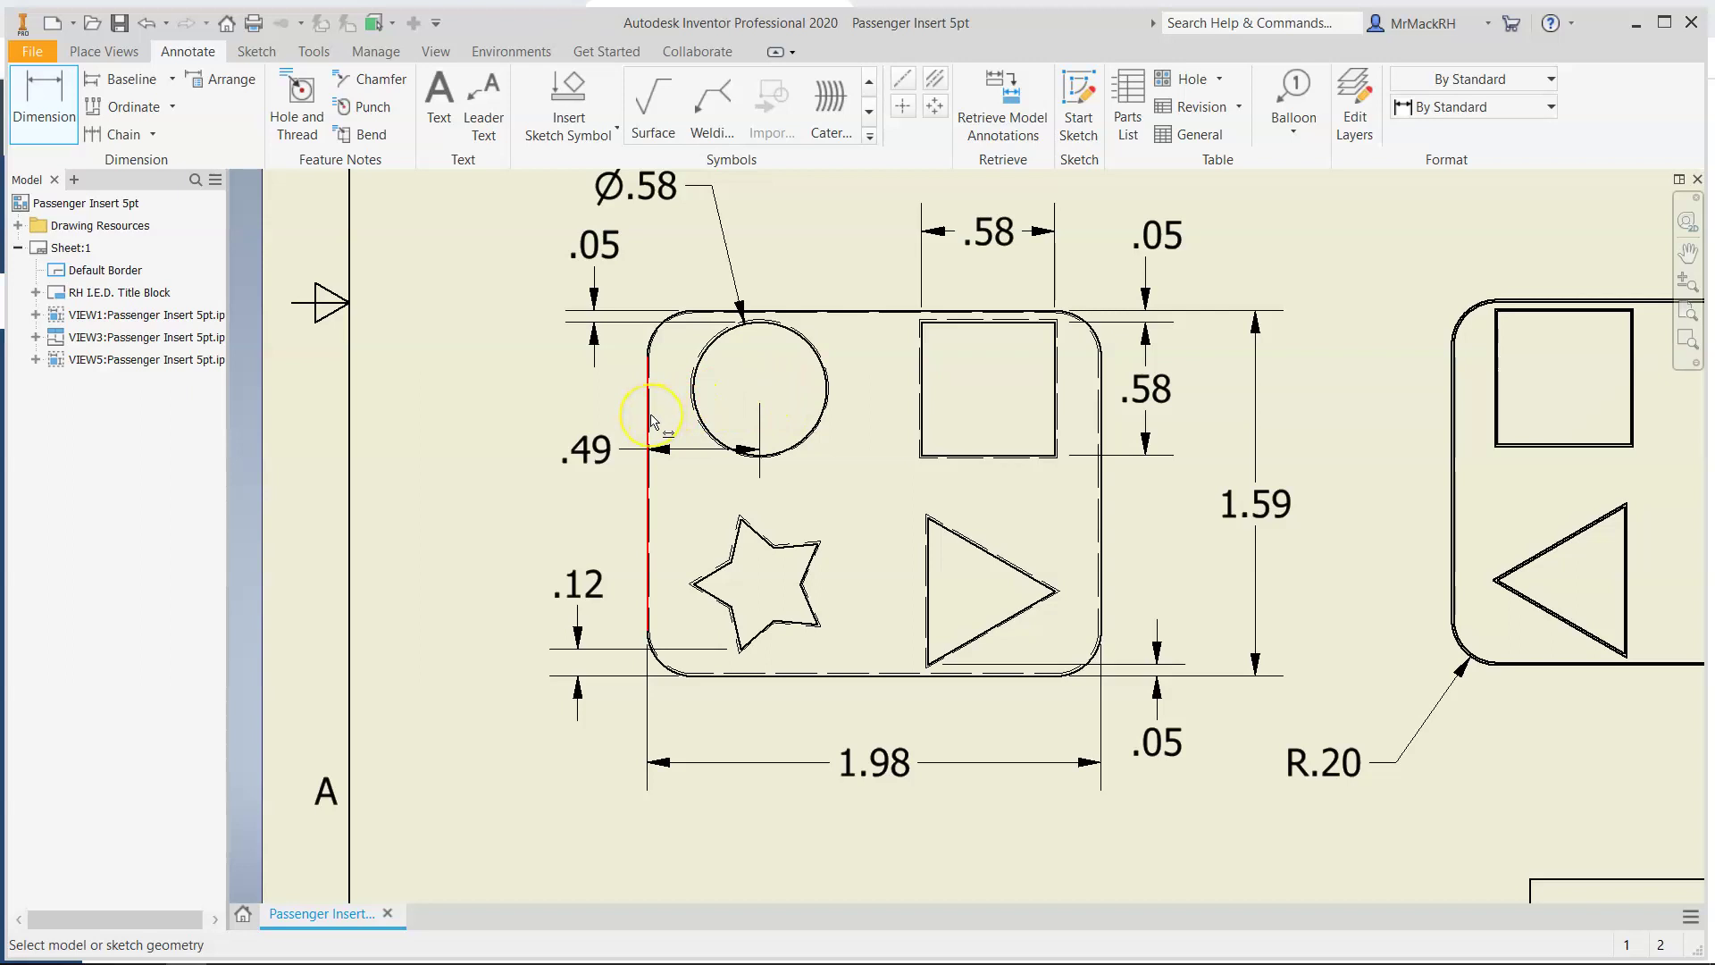
pyautogui.click(591, 464)
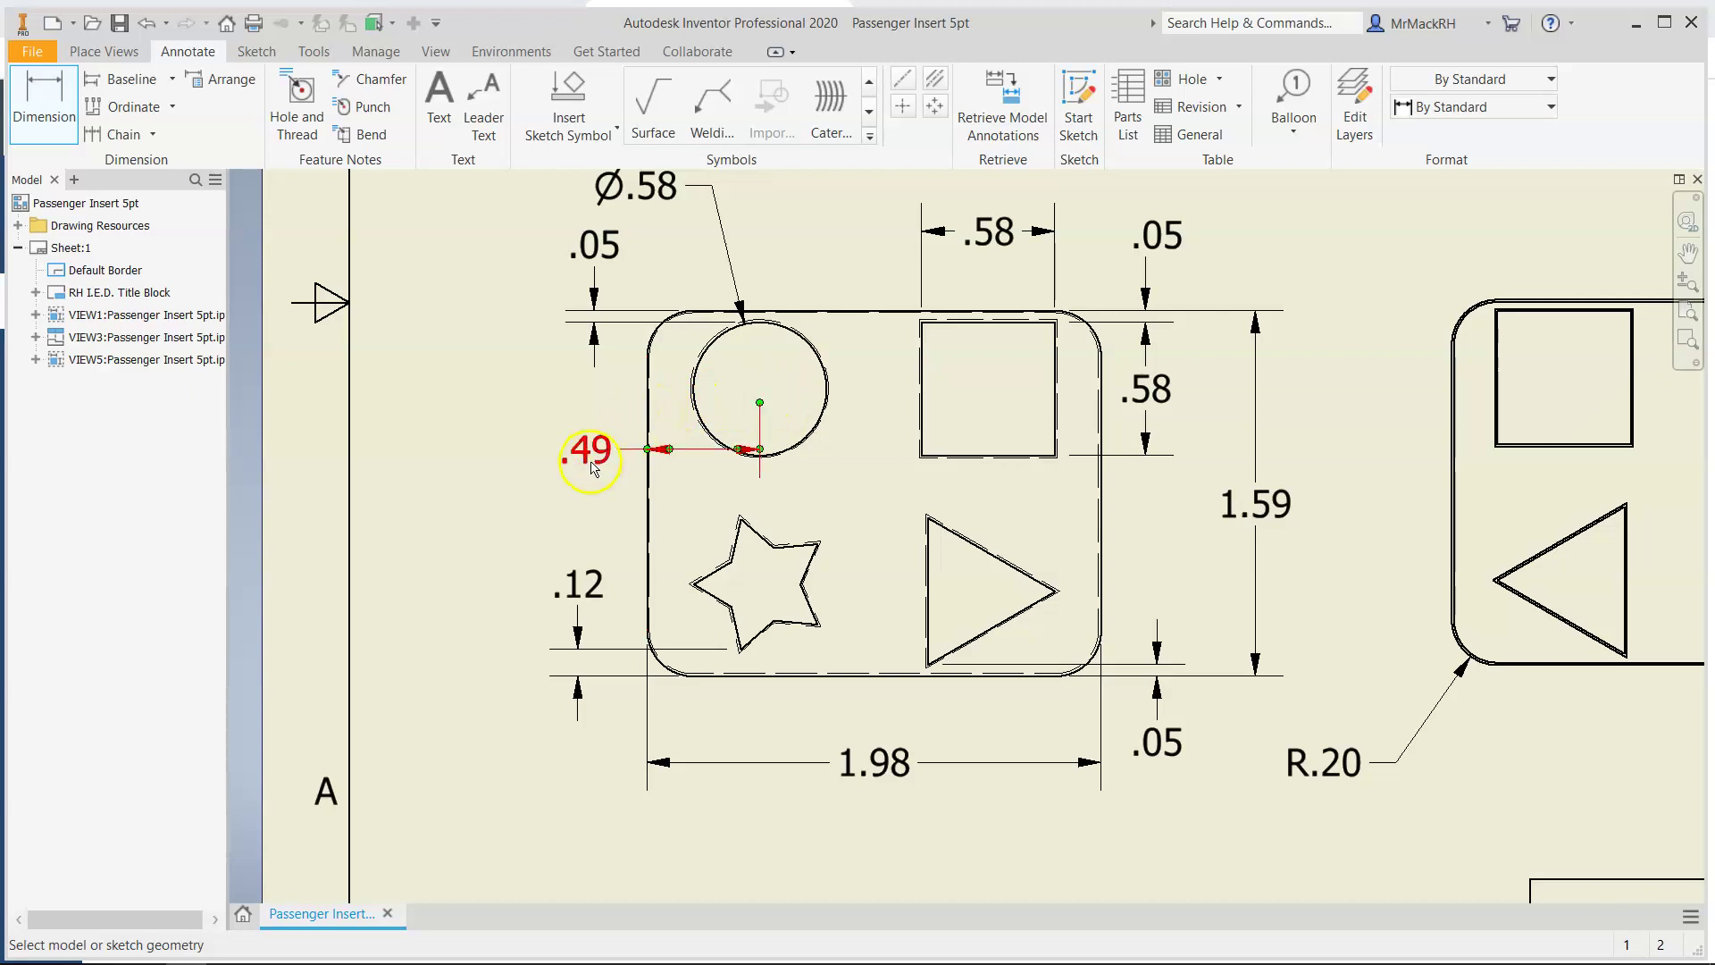
pyautogui.click(759, 406)
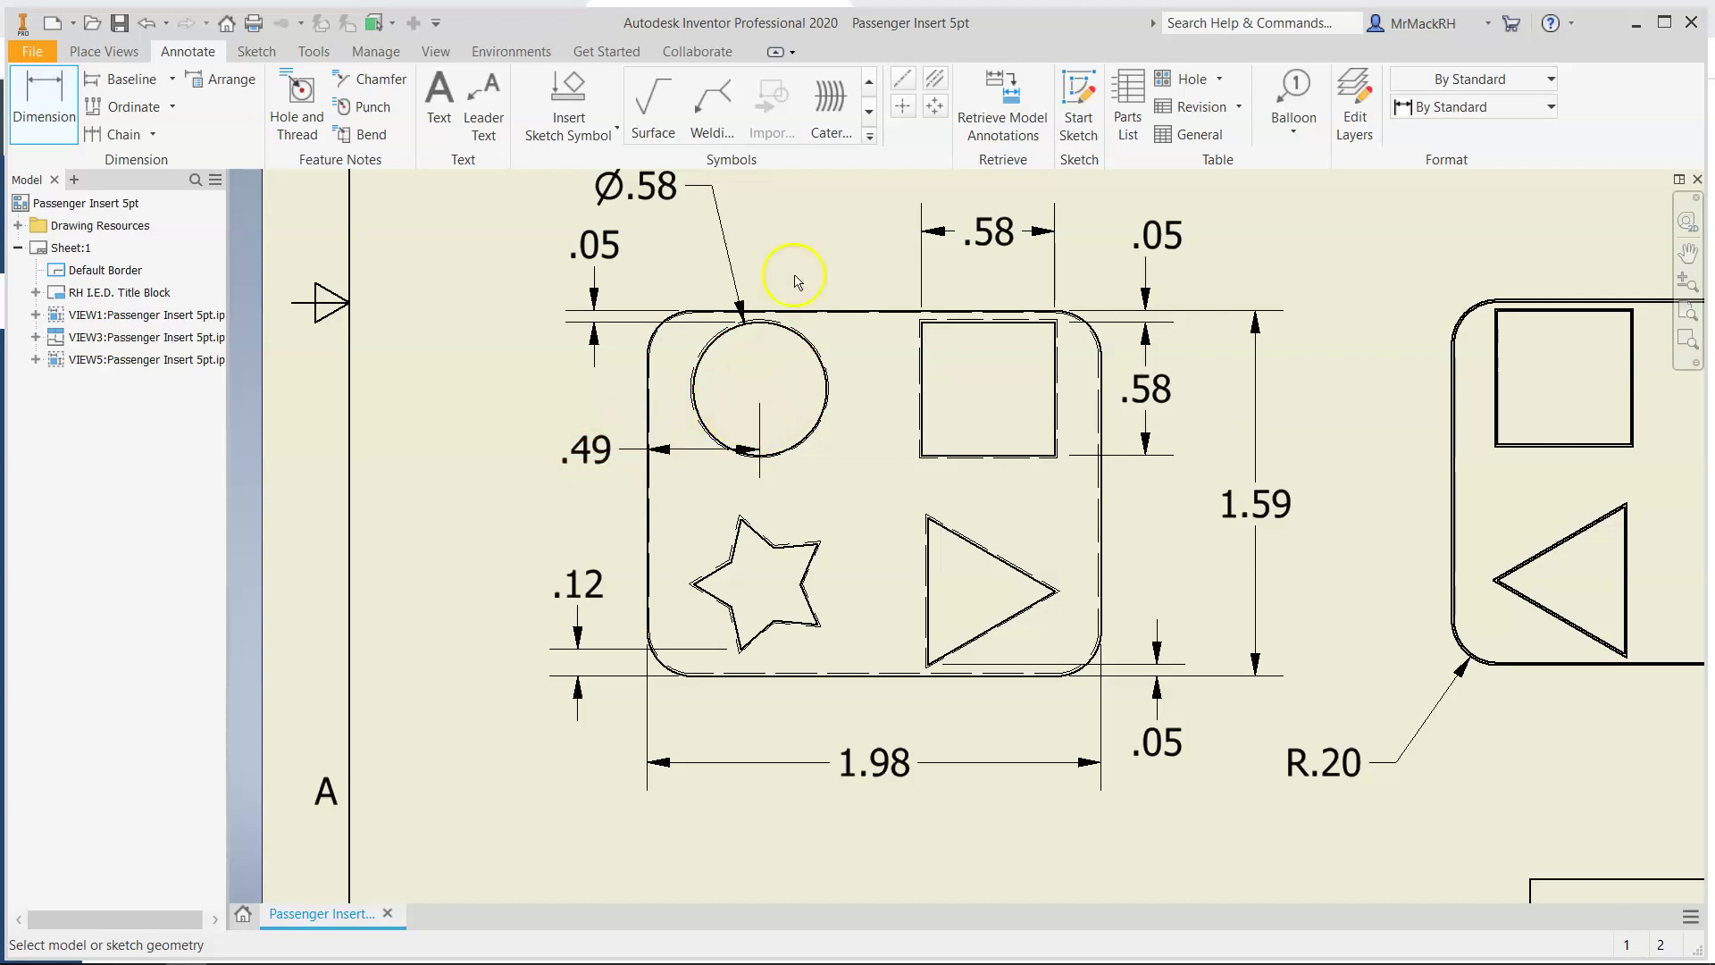
pyautogui.click(904, 107)
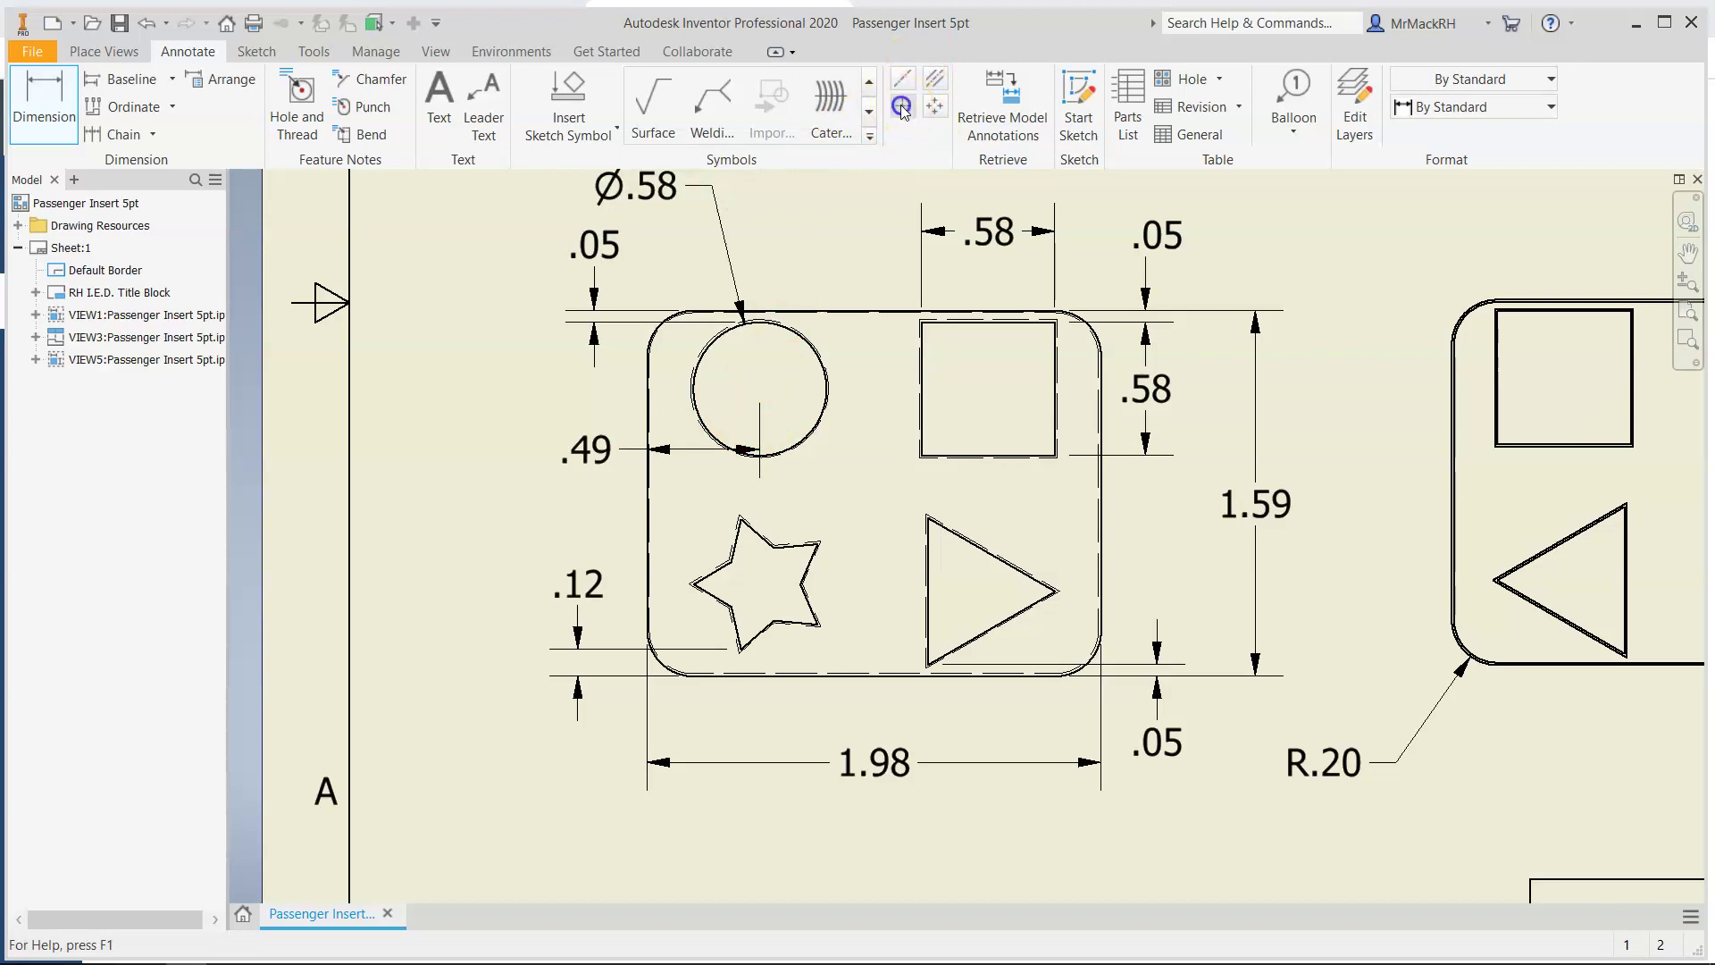
pyautogui.click(902, 107)
pyautogui.click(864, 231)
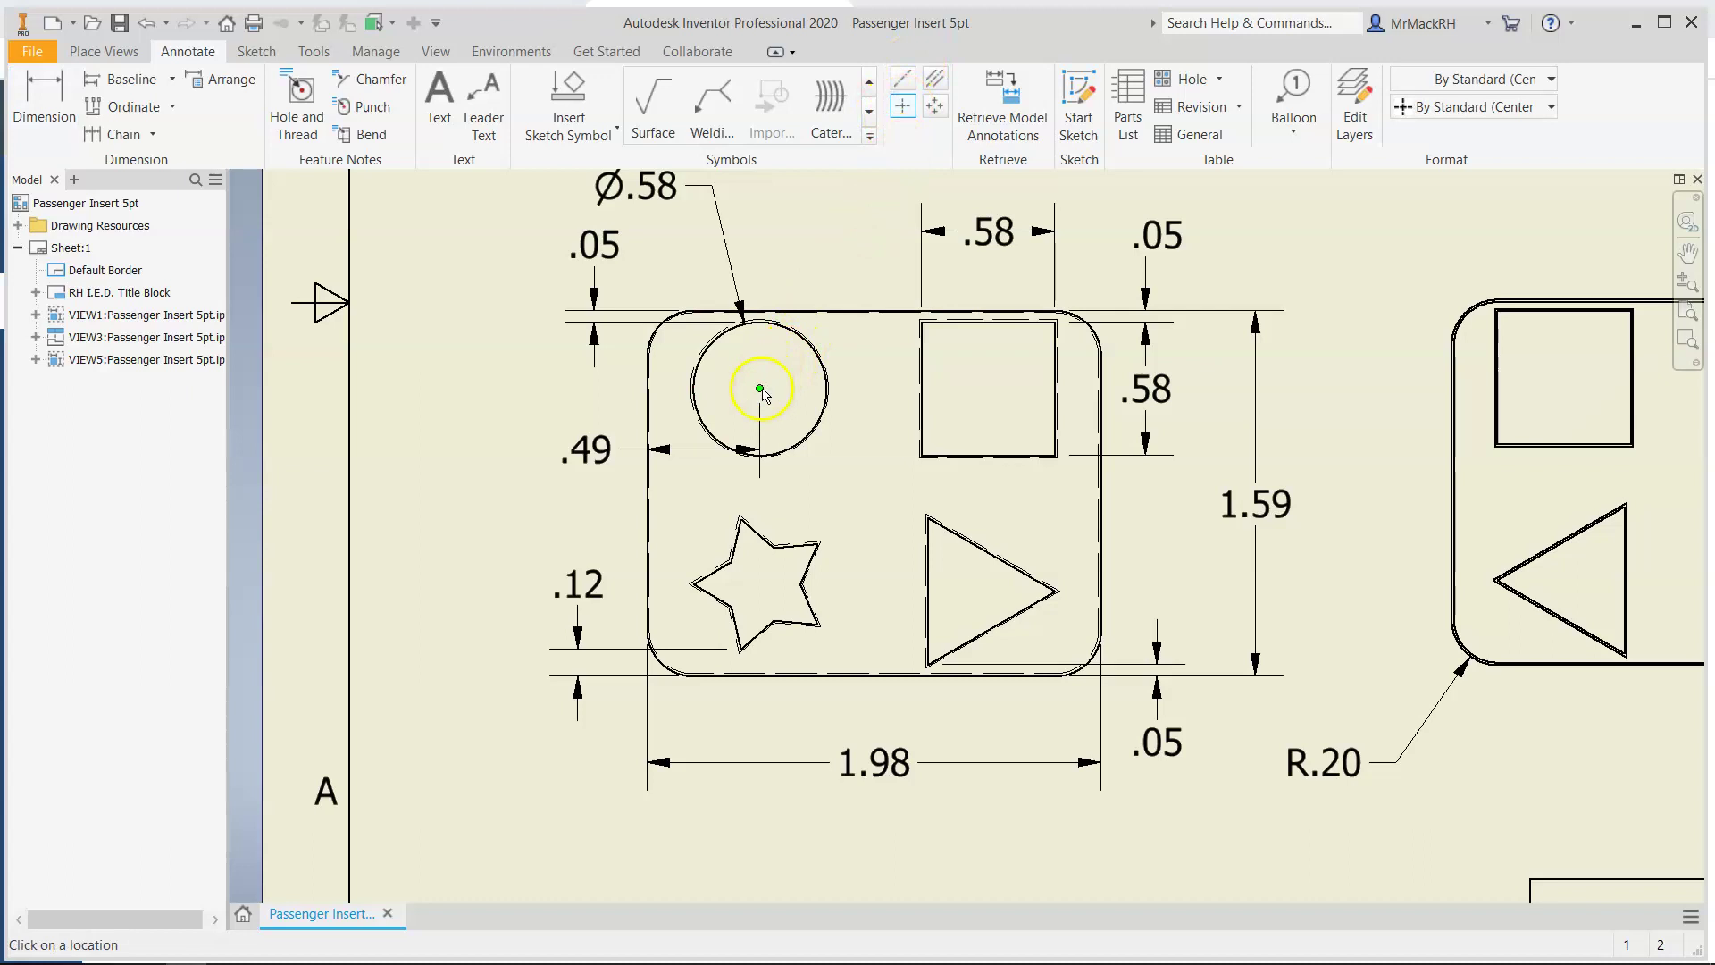
pyautogui.click(760, 389)
pyautogui.click(760, 457)
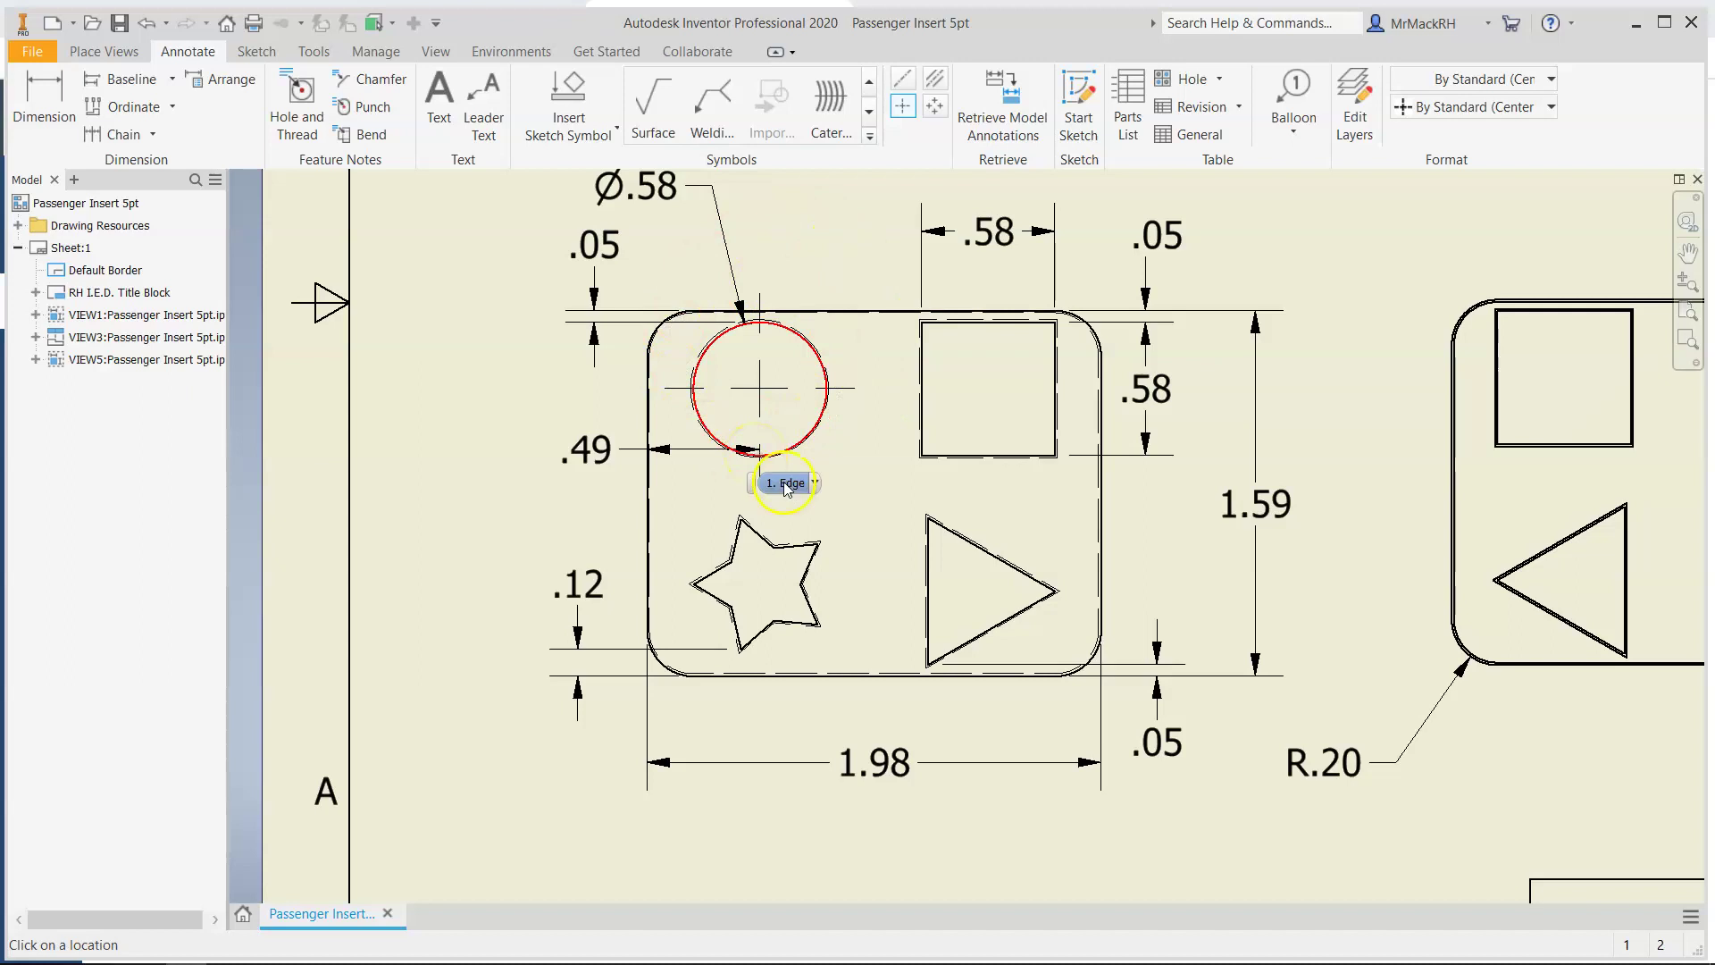
pyautogui.click(777, 196)
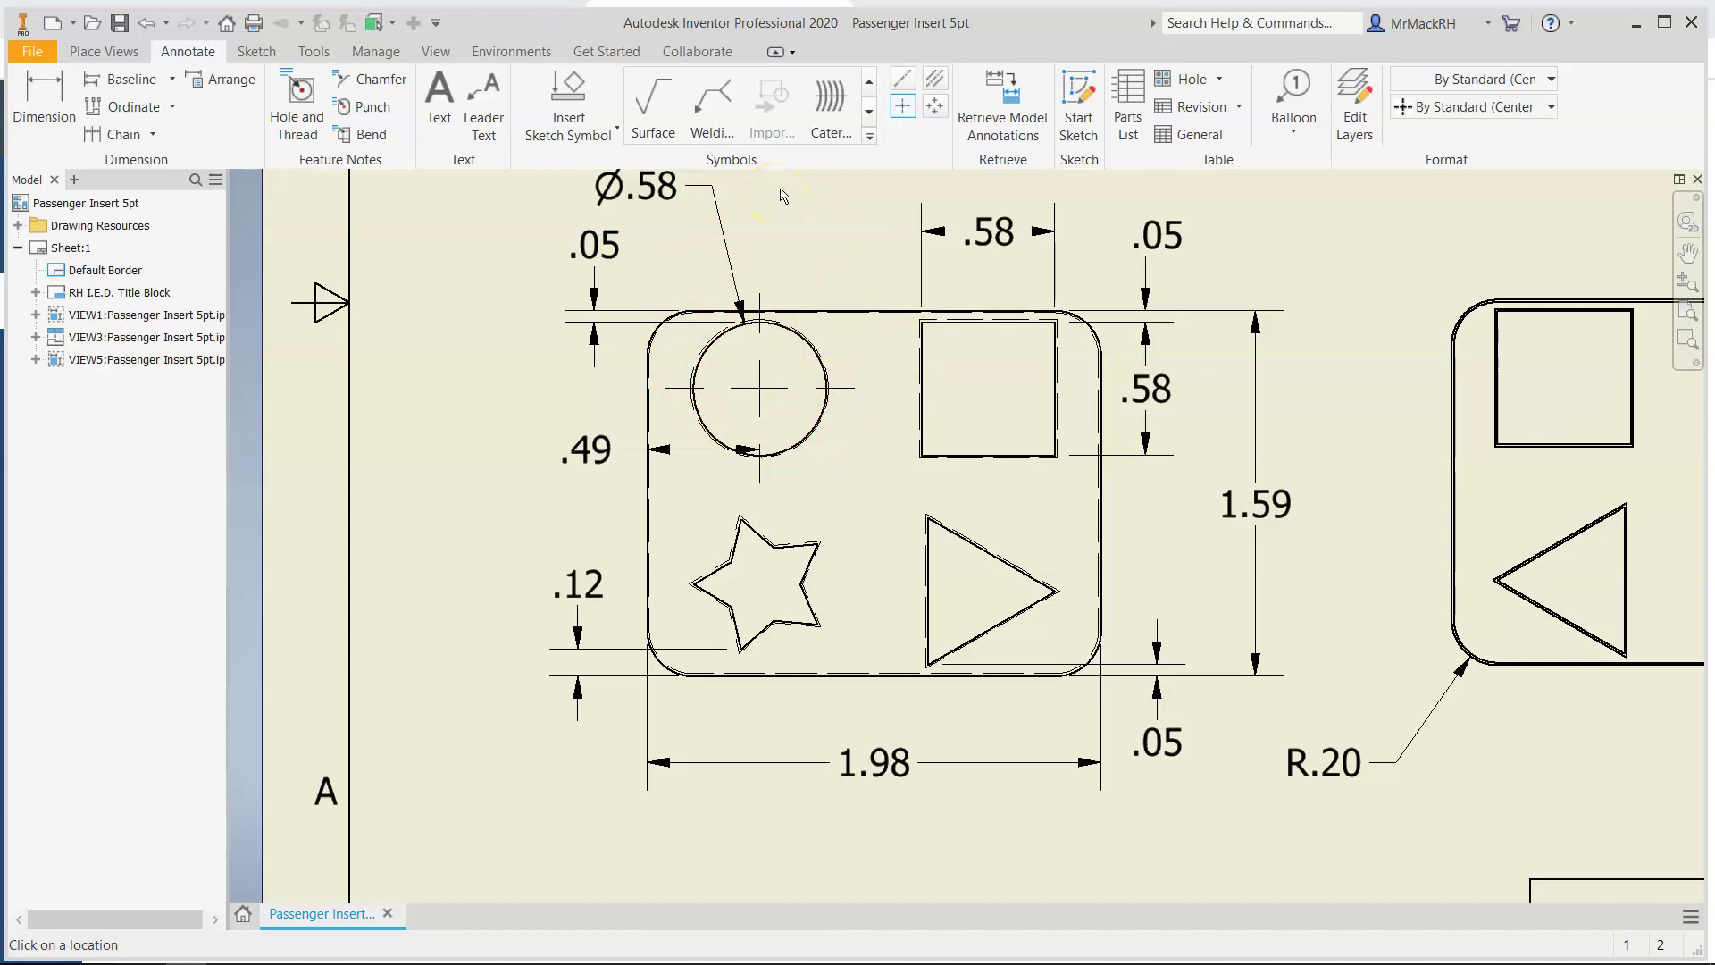
pyautogui.scroll(-3, 820, 173)
pyautogui.click(1190, 193)
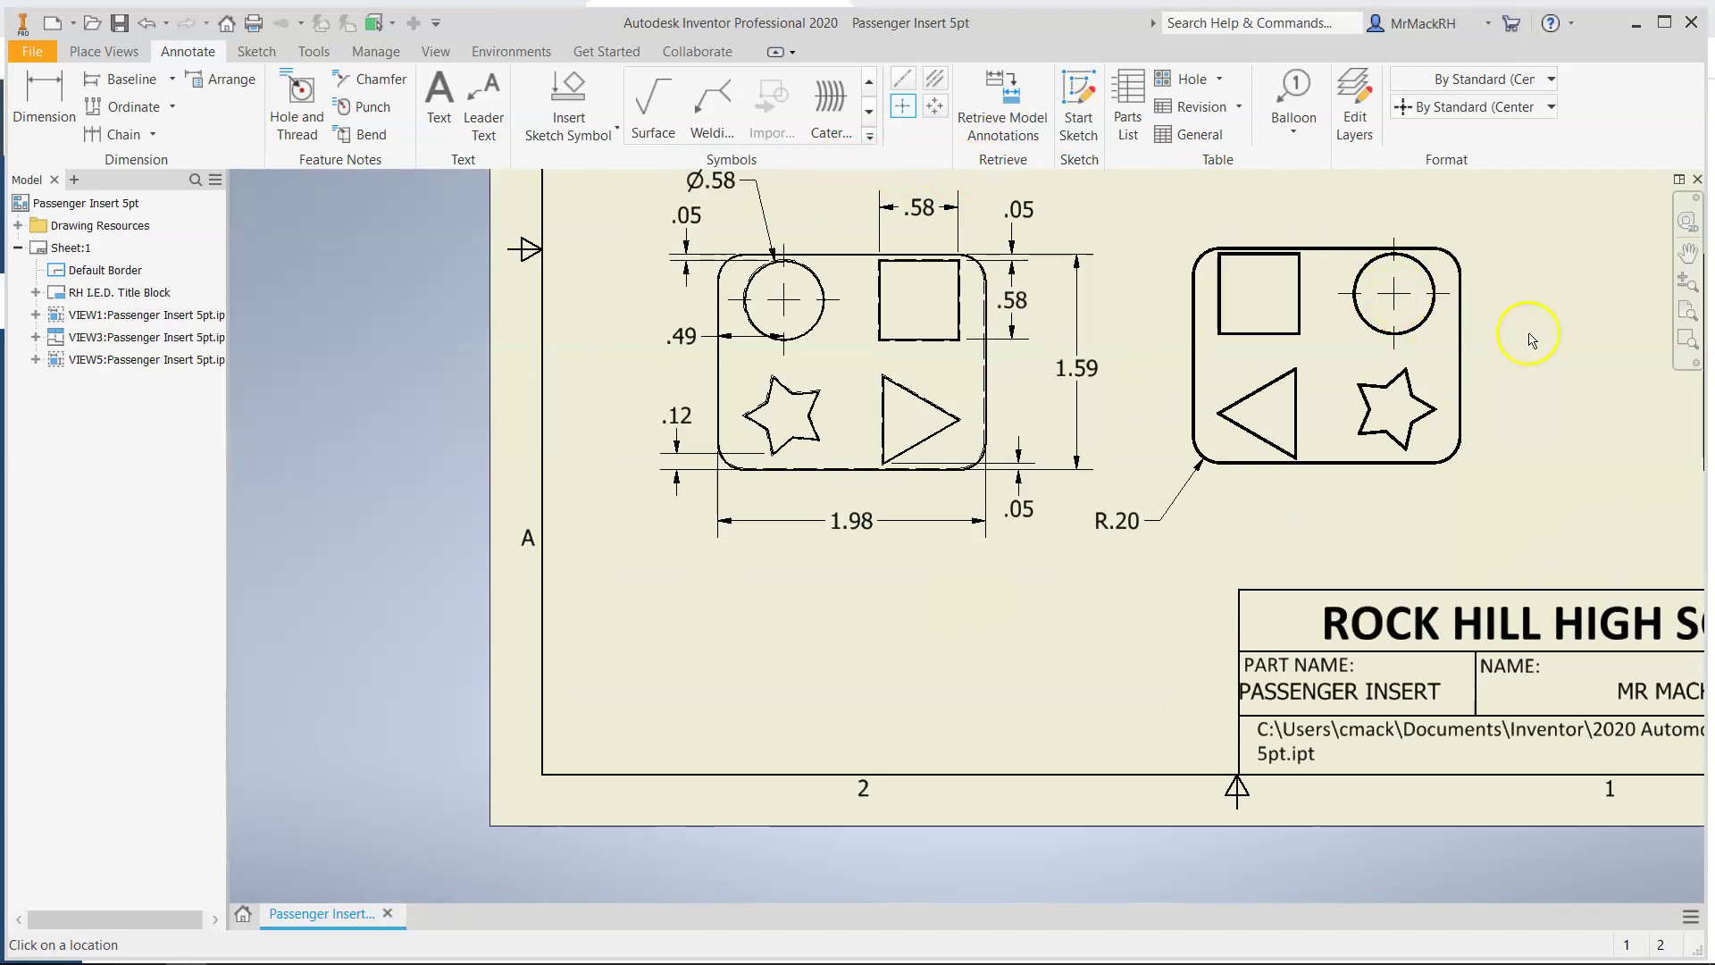
pyautogui.scroll(-2, 1524, 337)
pyautogui.scroll(-2, 714, 683)
pyautogui.scroll(3, 1062, 466)
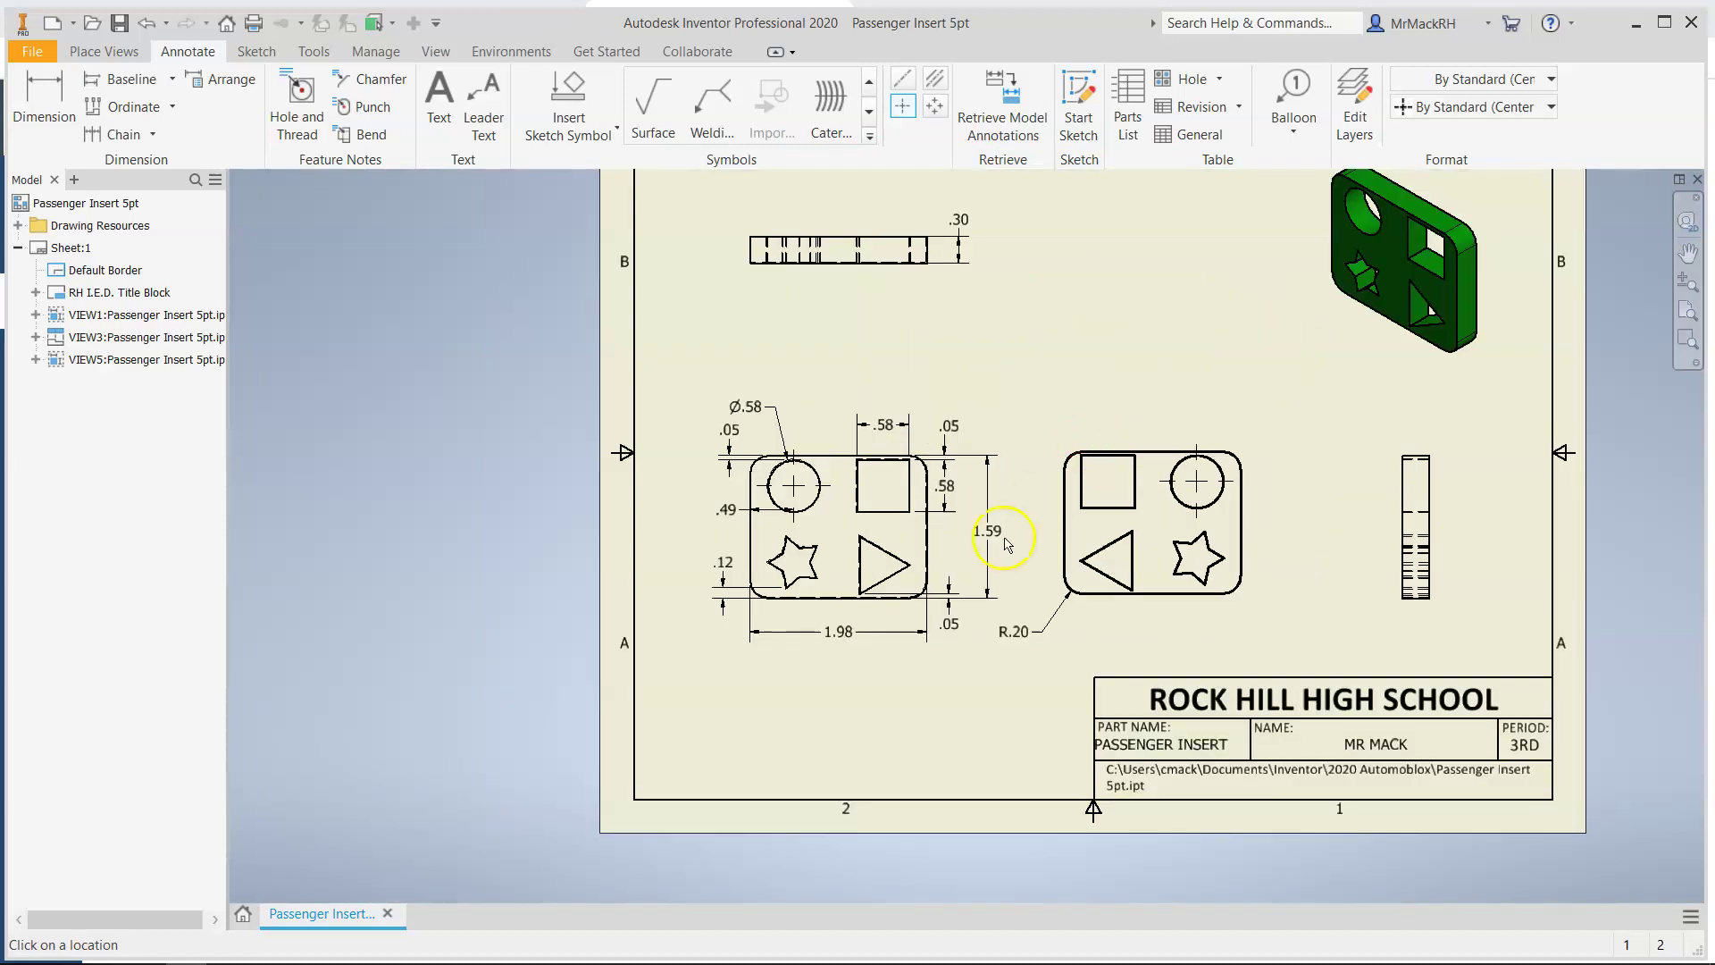
# Dimension .20 from the square's right side to the part's right edge, above the part
pyautogui.scroll(2, 929, 563)
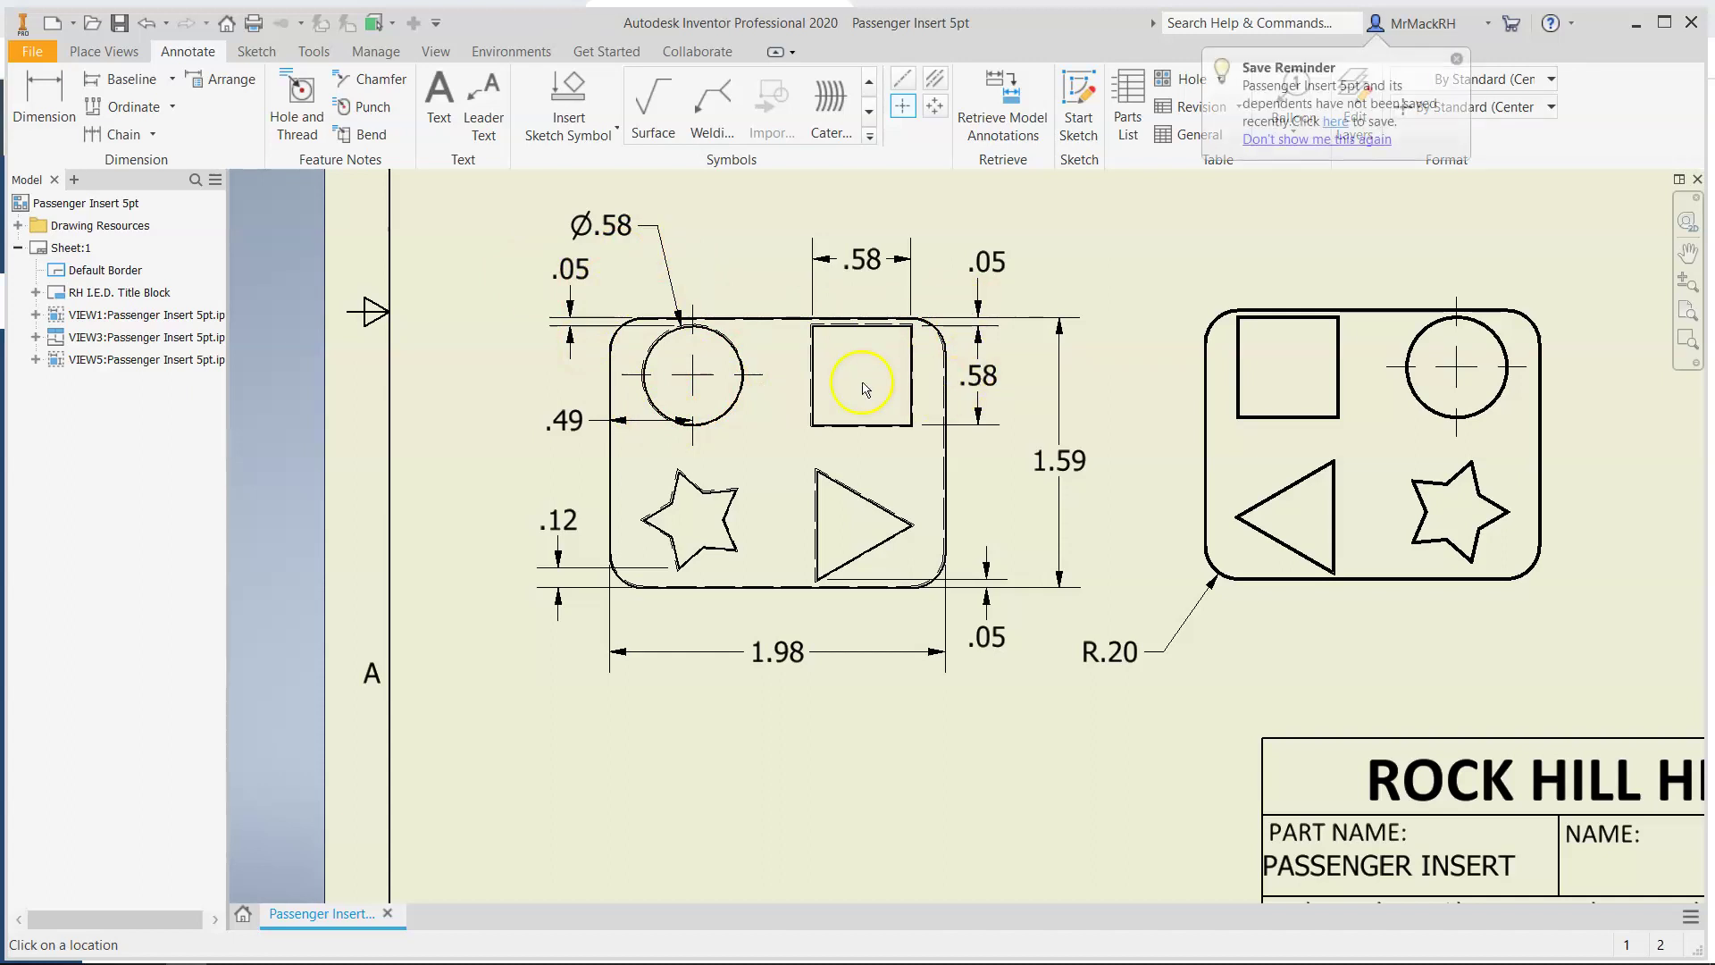
pyautogui.click(21, 118)
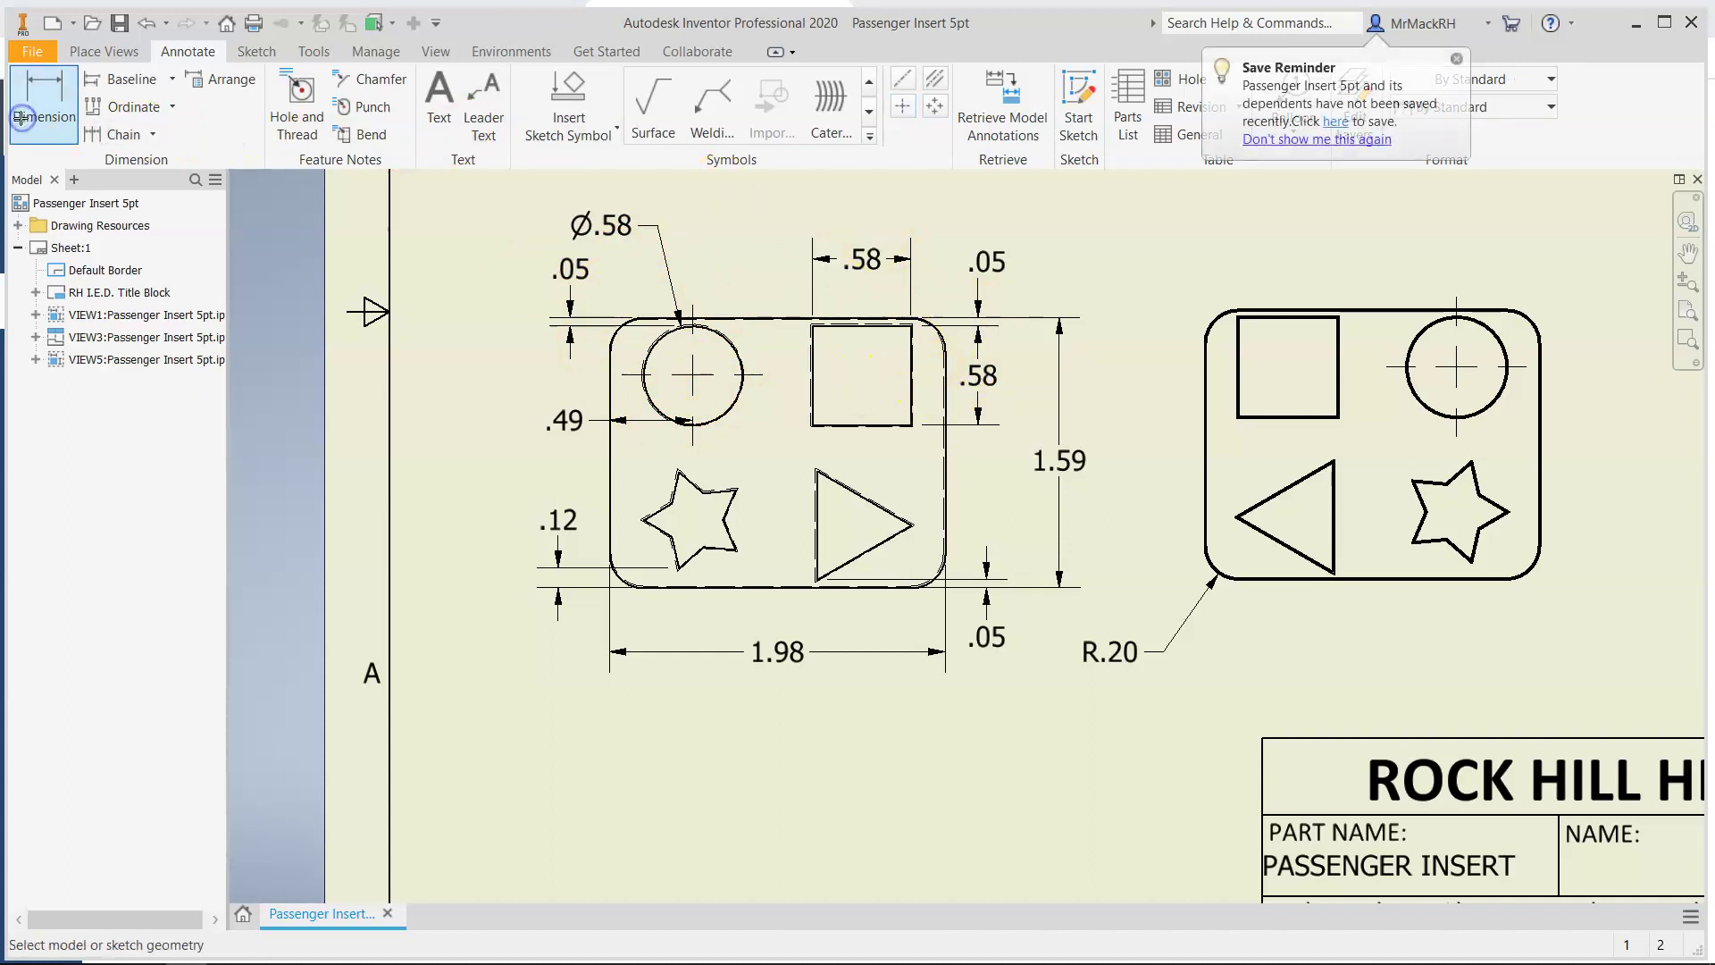
pyautogui.click(913, 370)
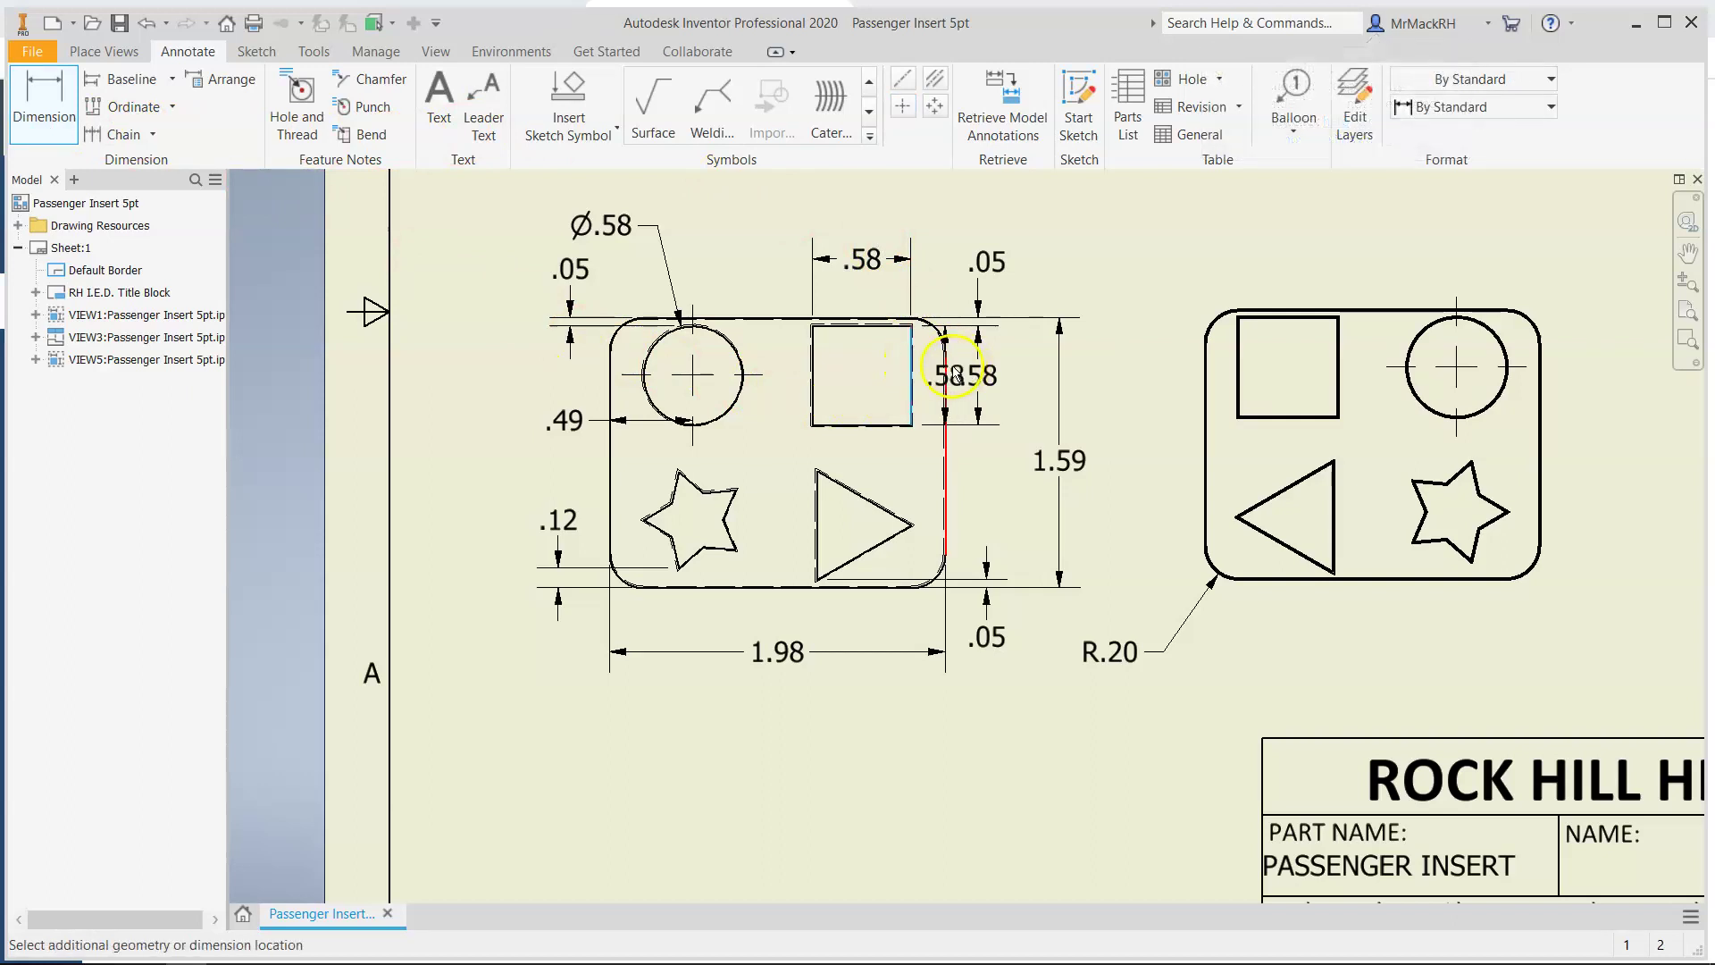
pyautogui.click(949, 375)
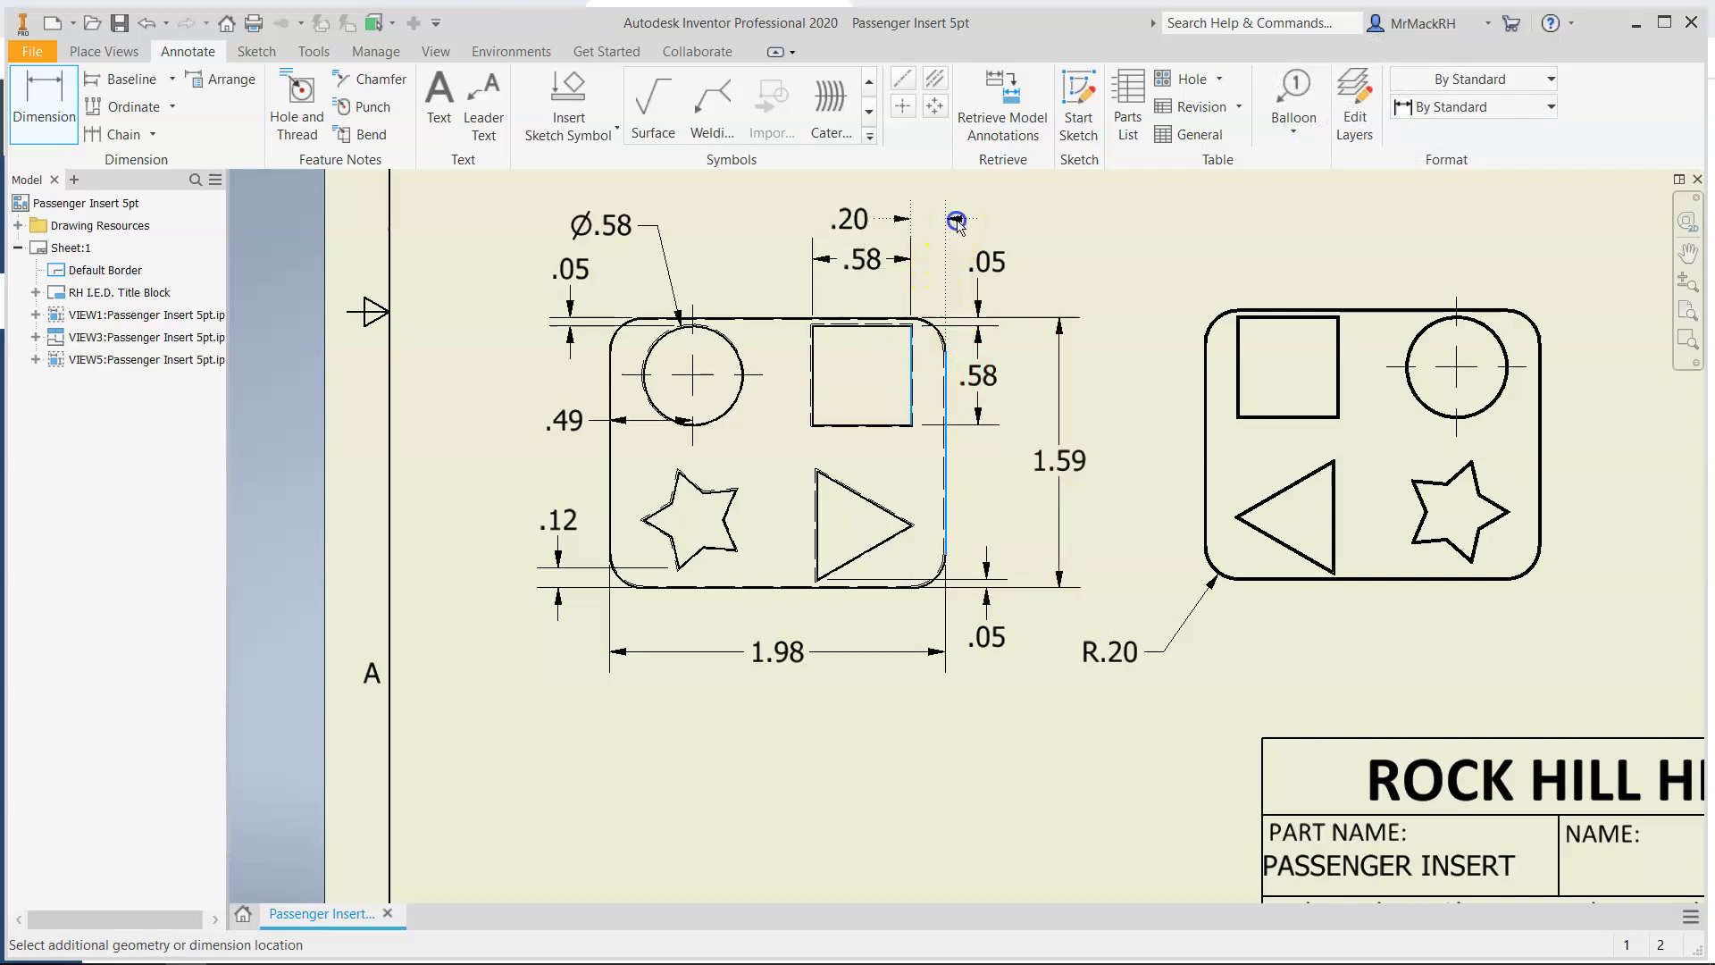
pyautogui.click(956, 221)
pyautogui.click(780, 560)
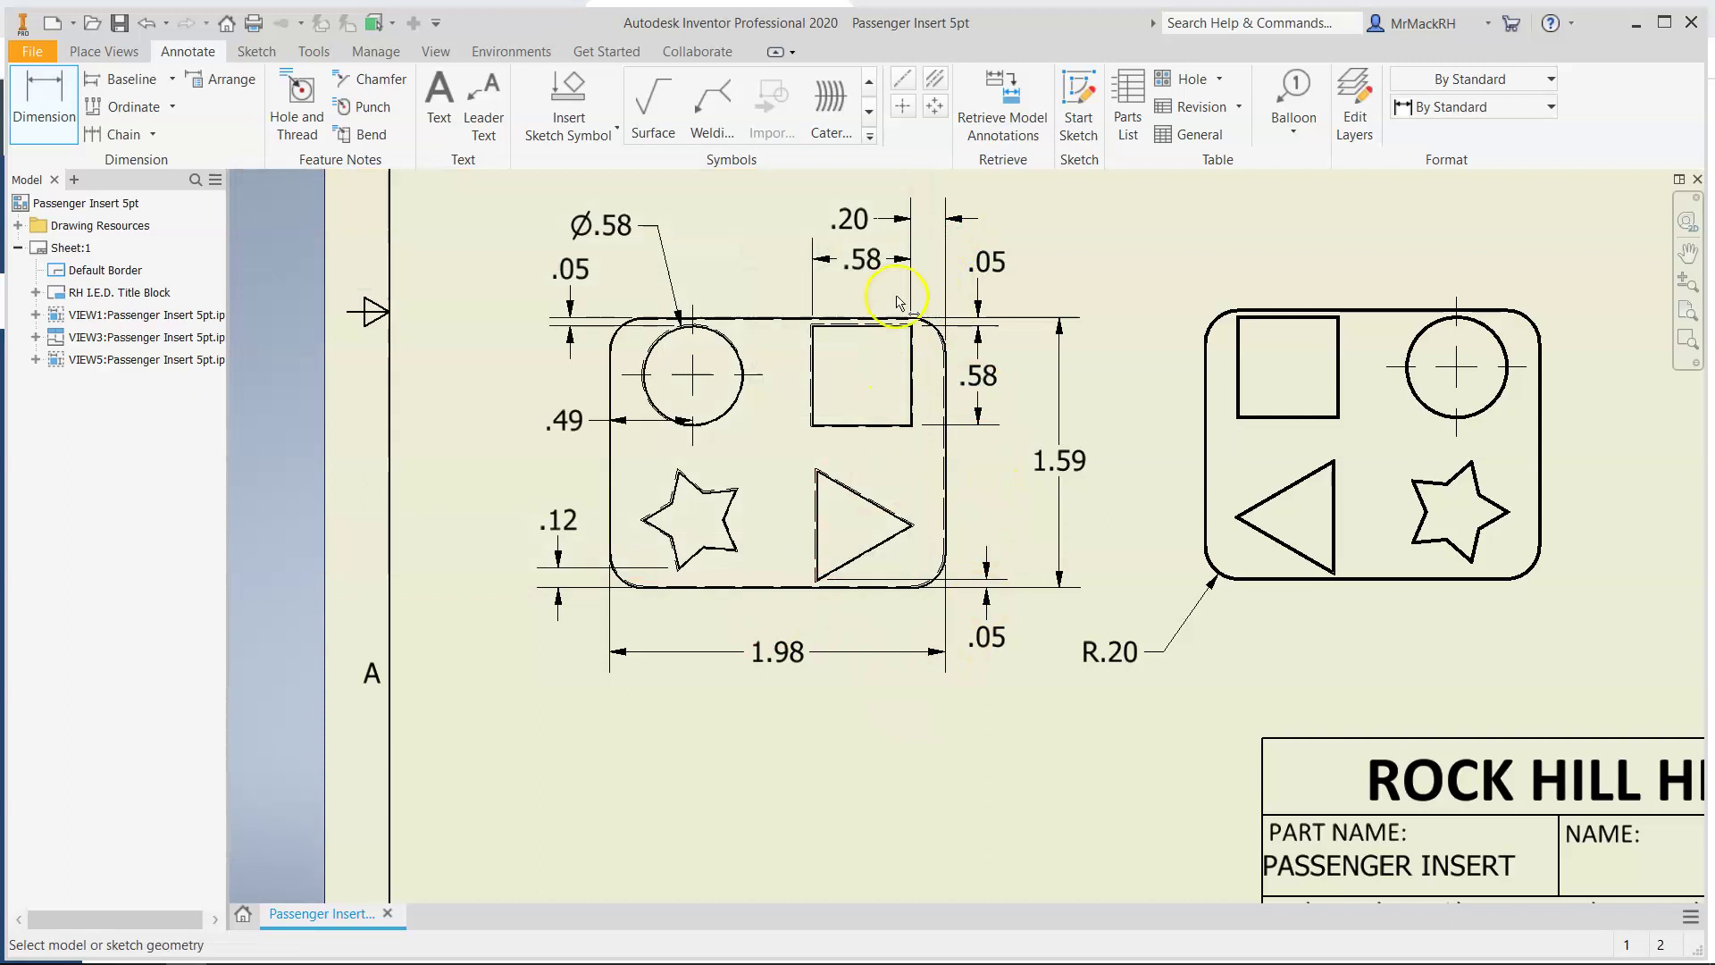
pyautogui.doubleClick(868, 261)
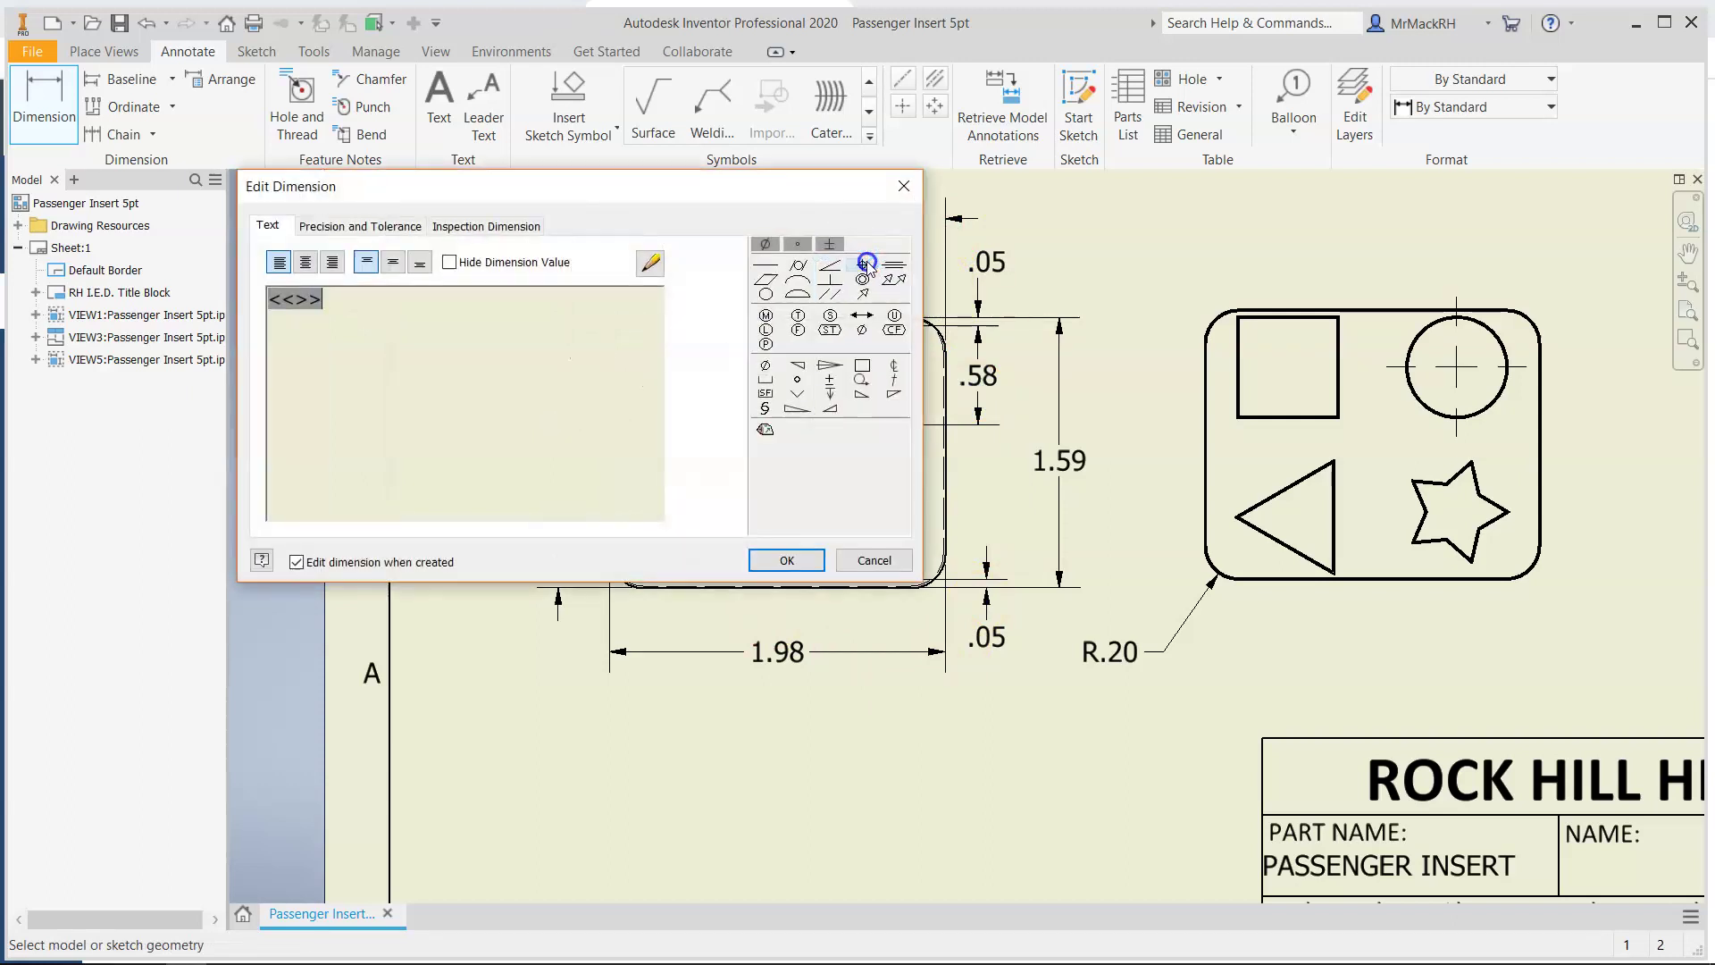
# Restack the dimensions so the .58 width sits above the .20 dimension
pyautogui.press('Escape')
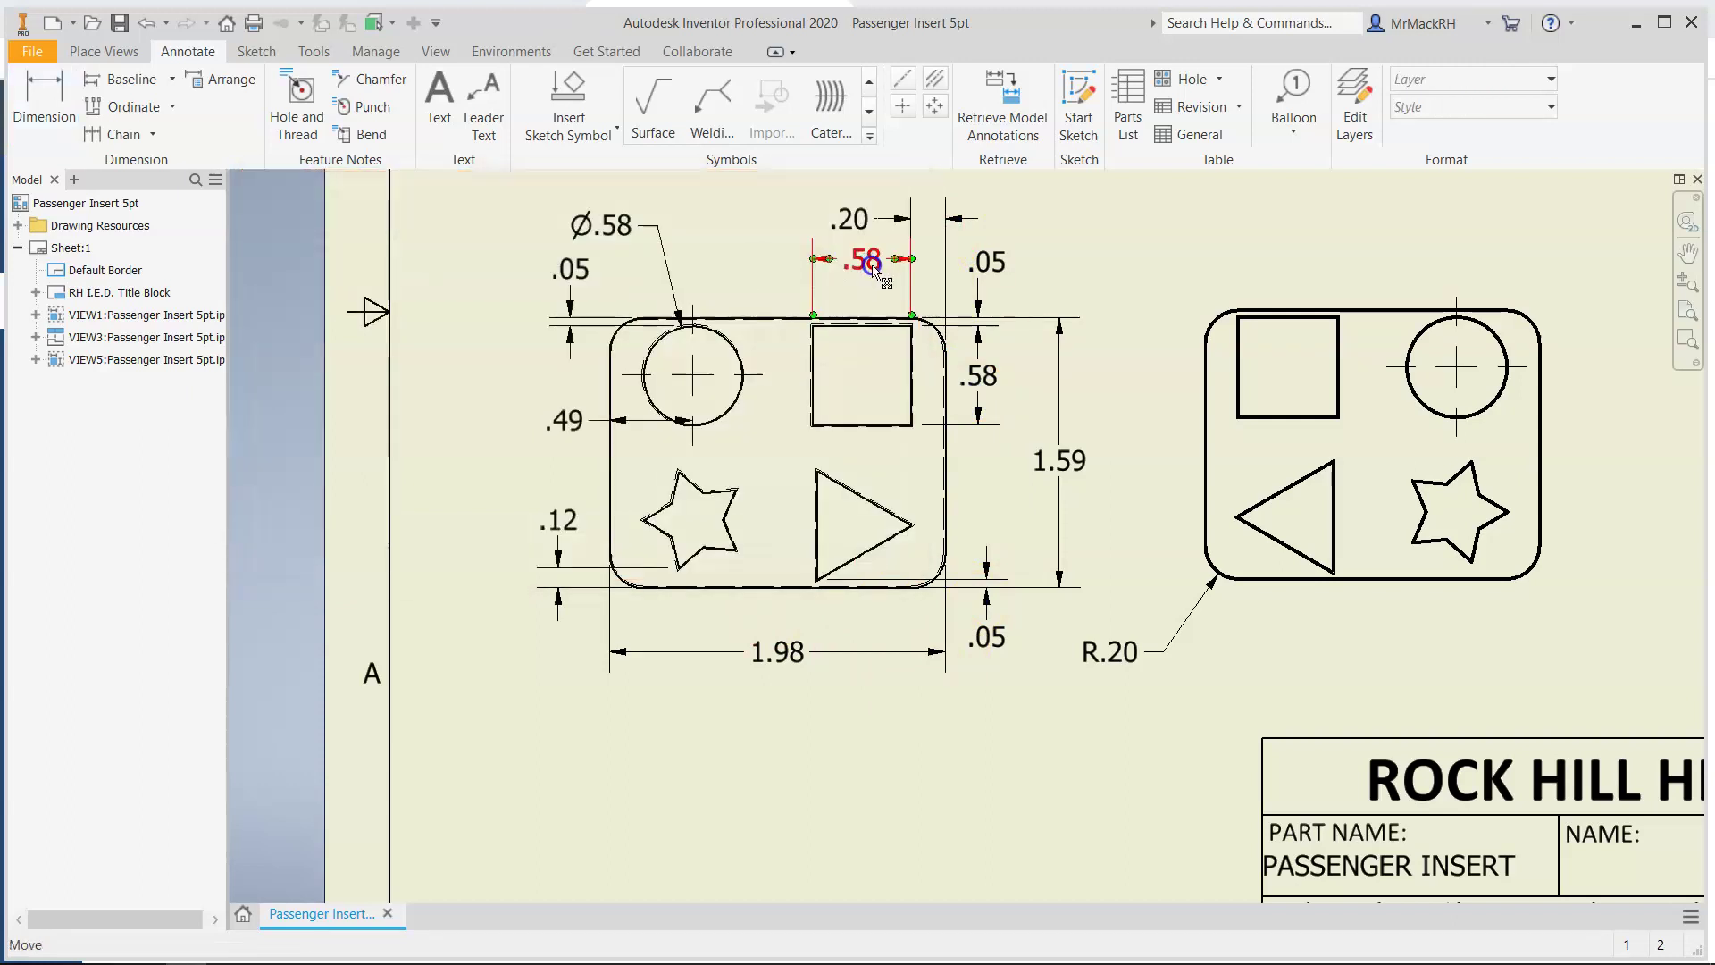
pyautogui.moveTo(872, 265); pyautogui.dragTo(906, 250)
pyautogui.click(844, 265)
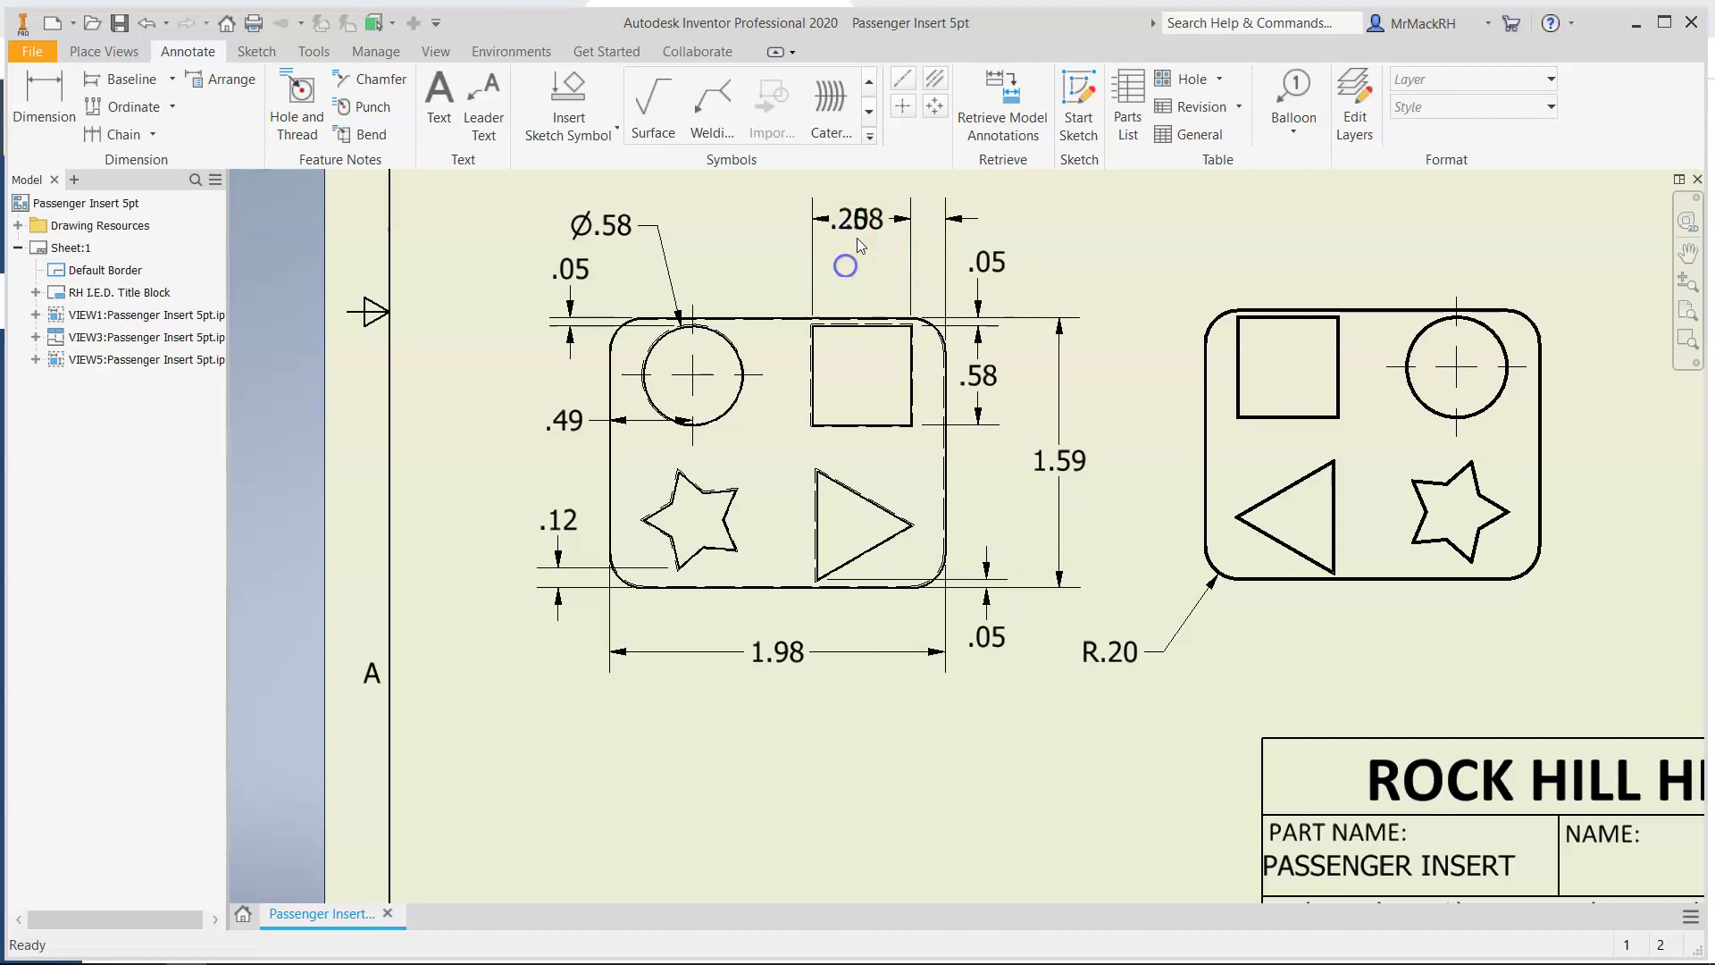
pyautogui.moveTo(846, 227); pyautogui.dragTo(867, 259)
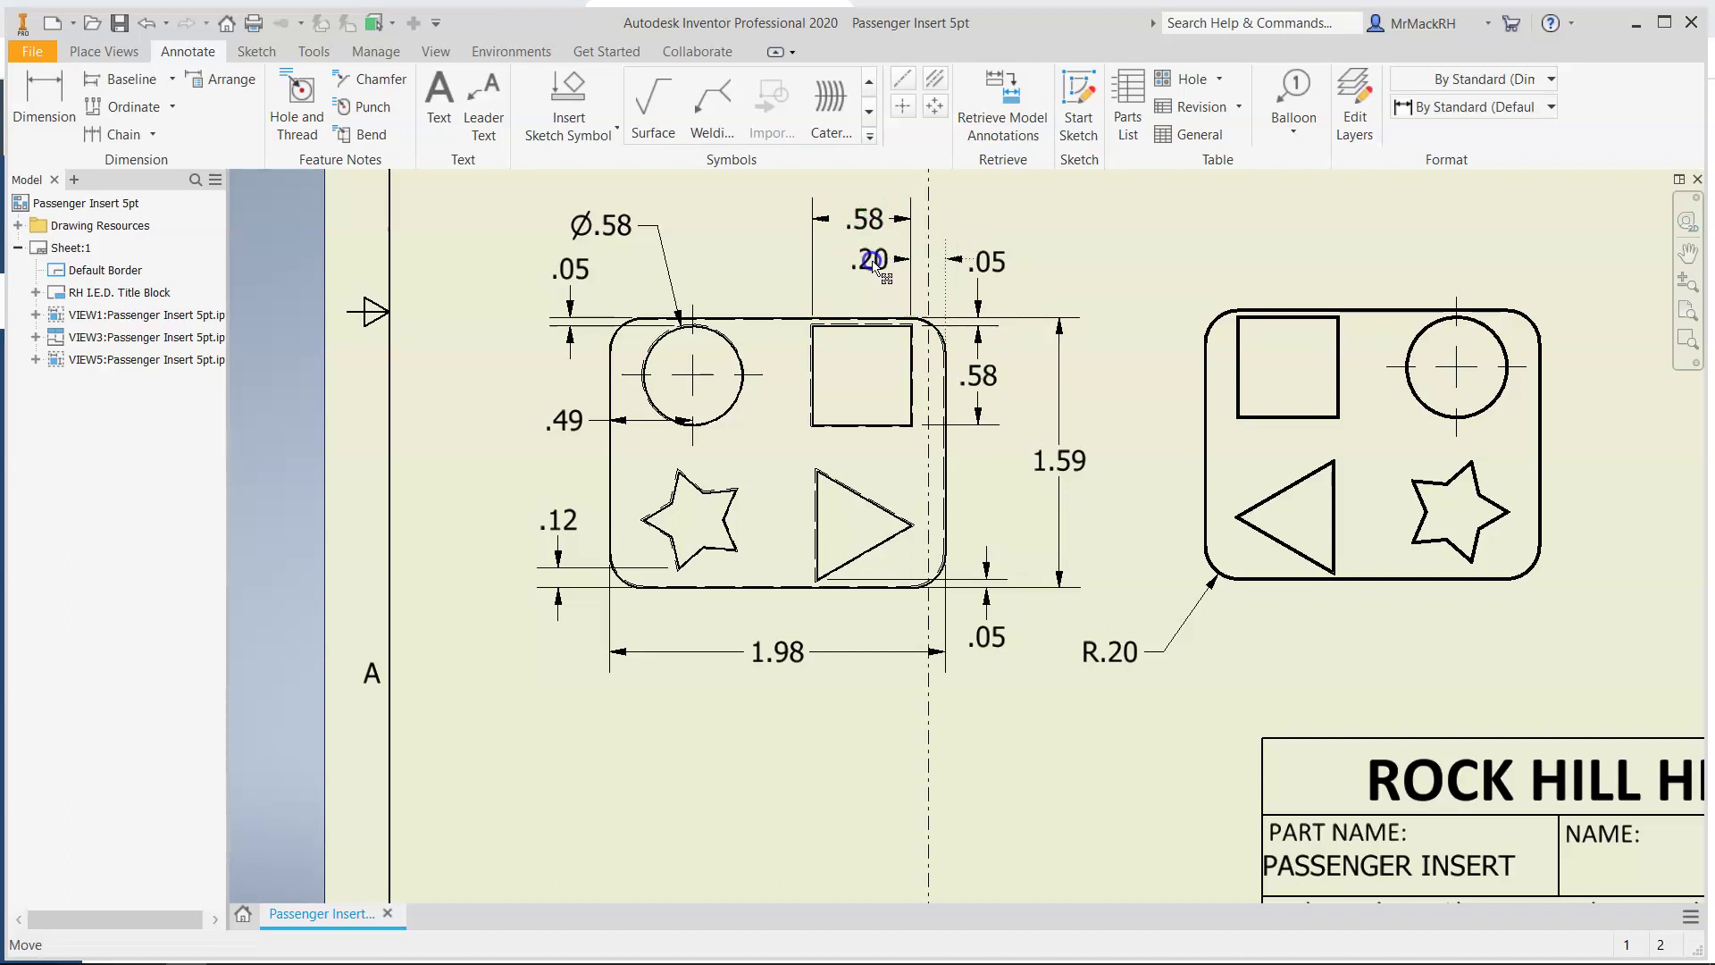
pyautogui.click(931, 280)
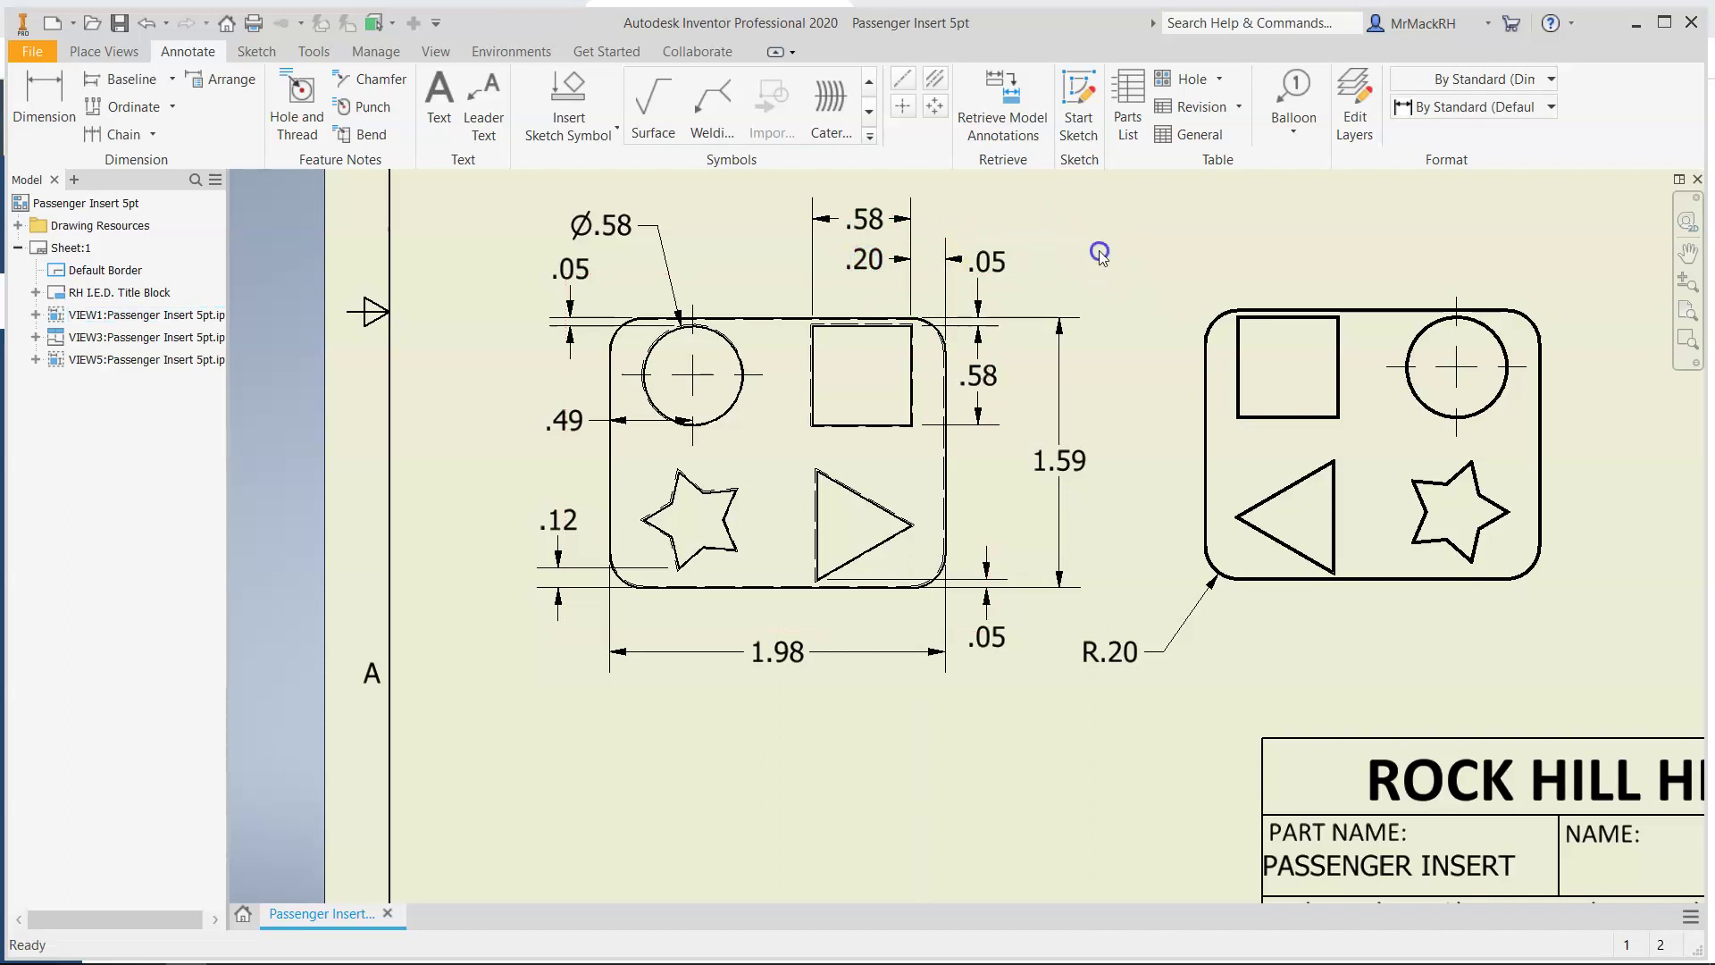
# Drag the upper .05 dimension out to the right, clear of the .58/.20 stack
pyautogui.click(989, 264)
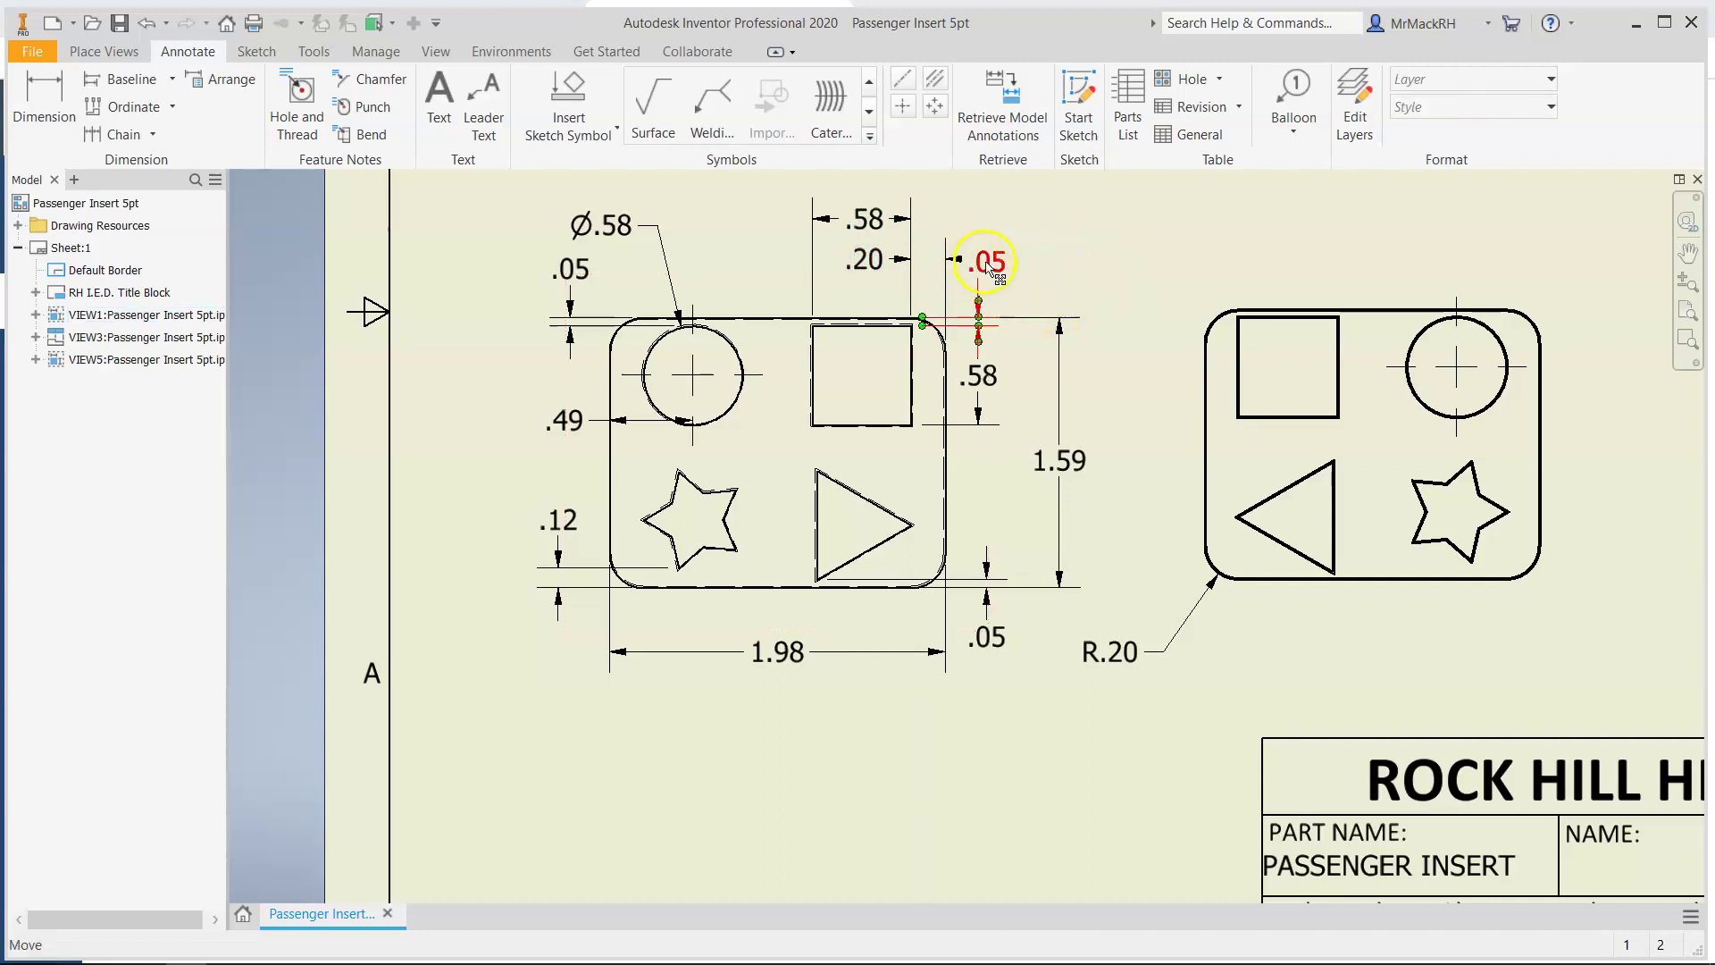
pyautogui.moveTo(994, 266); pyautogui.dragTo(982, 262)
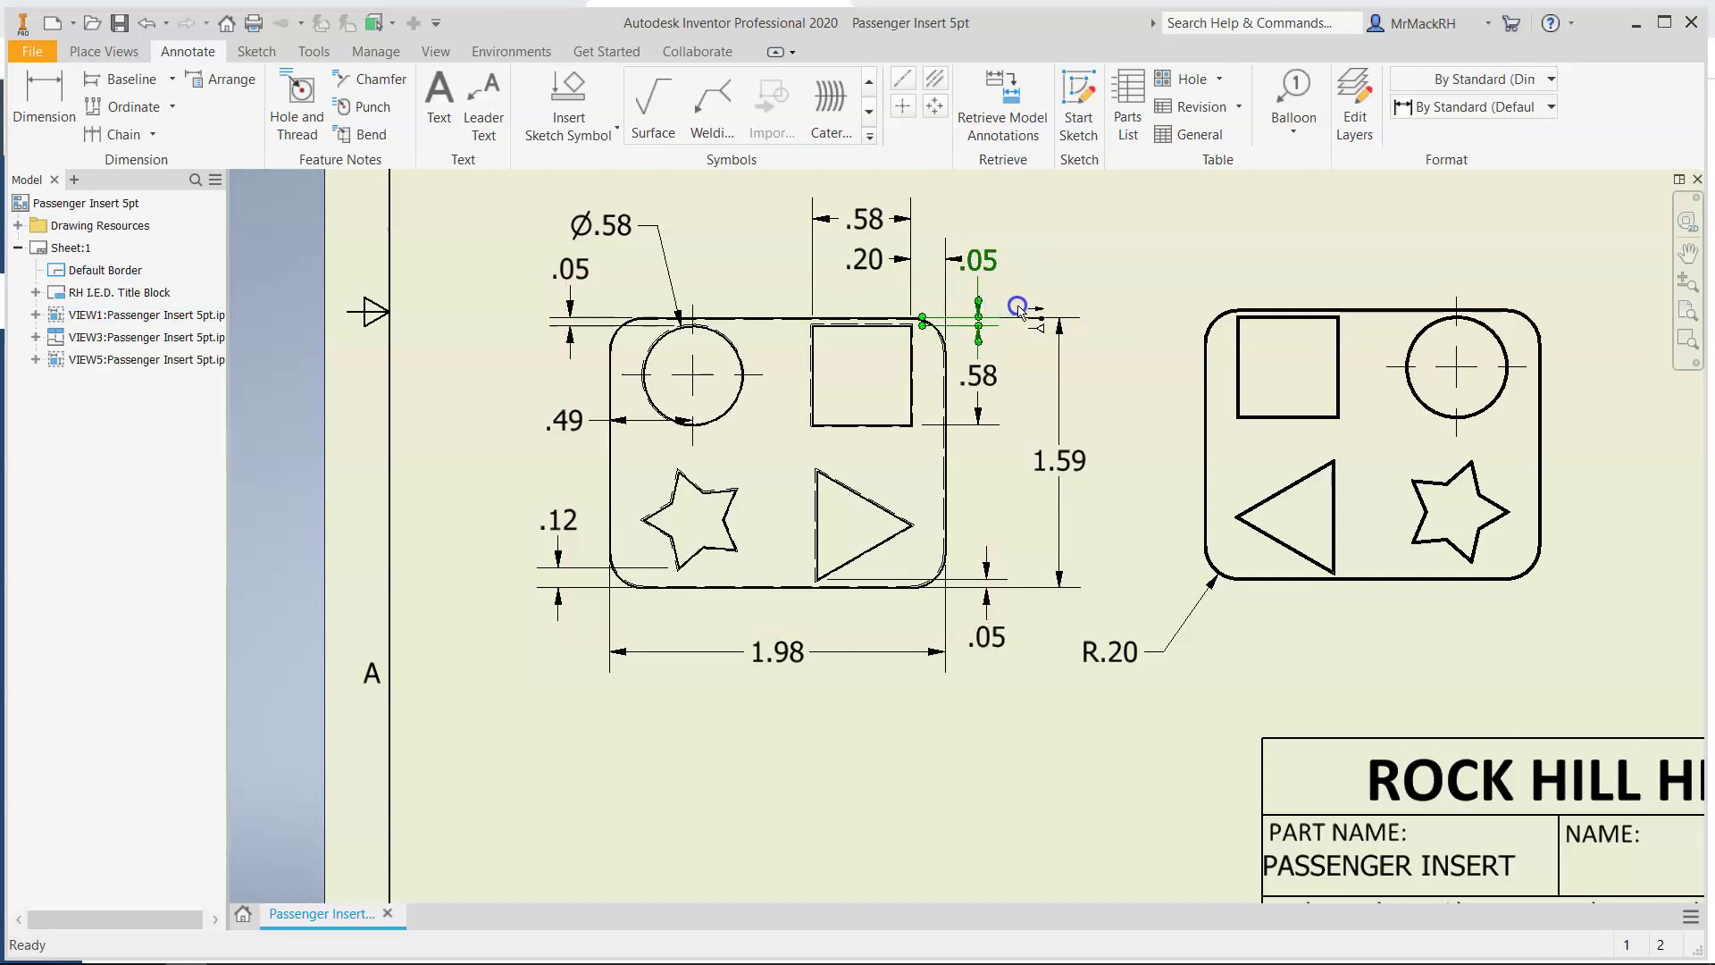
pyautogui.press('Escape')
pyautogui.click(980, 319)
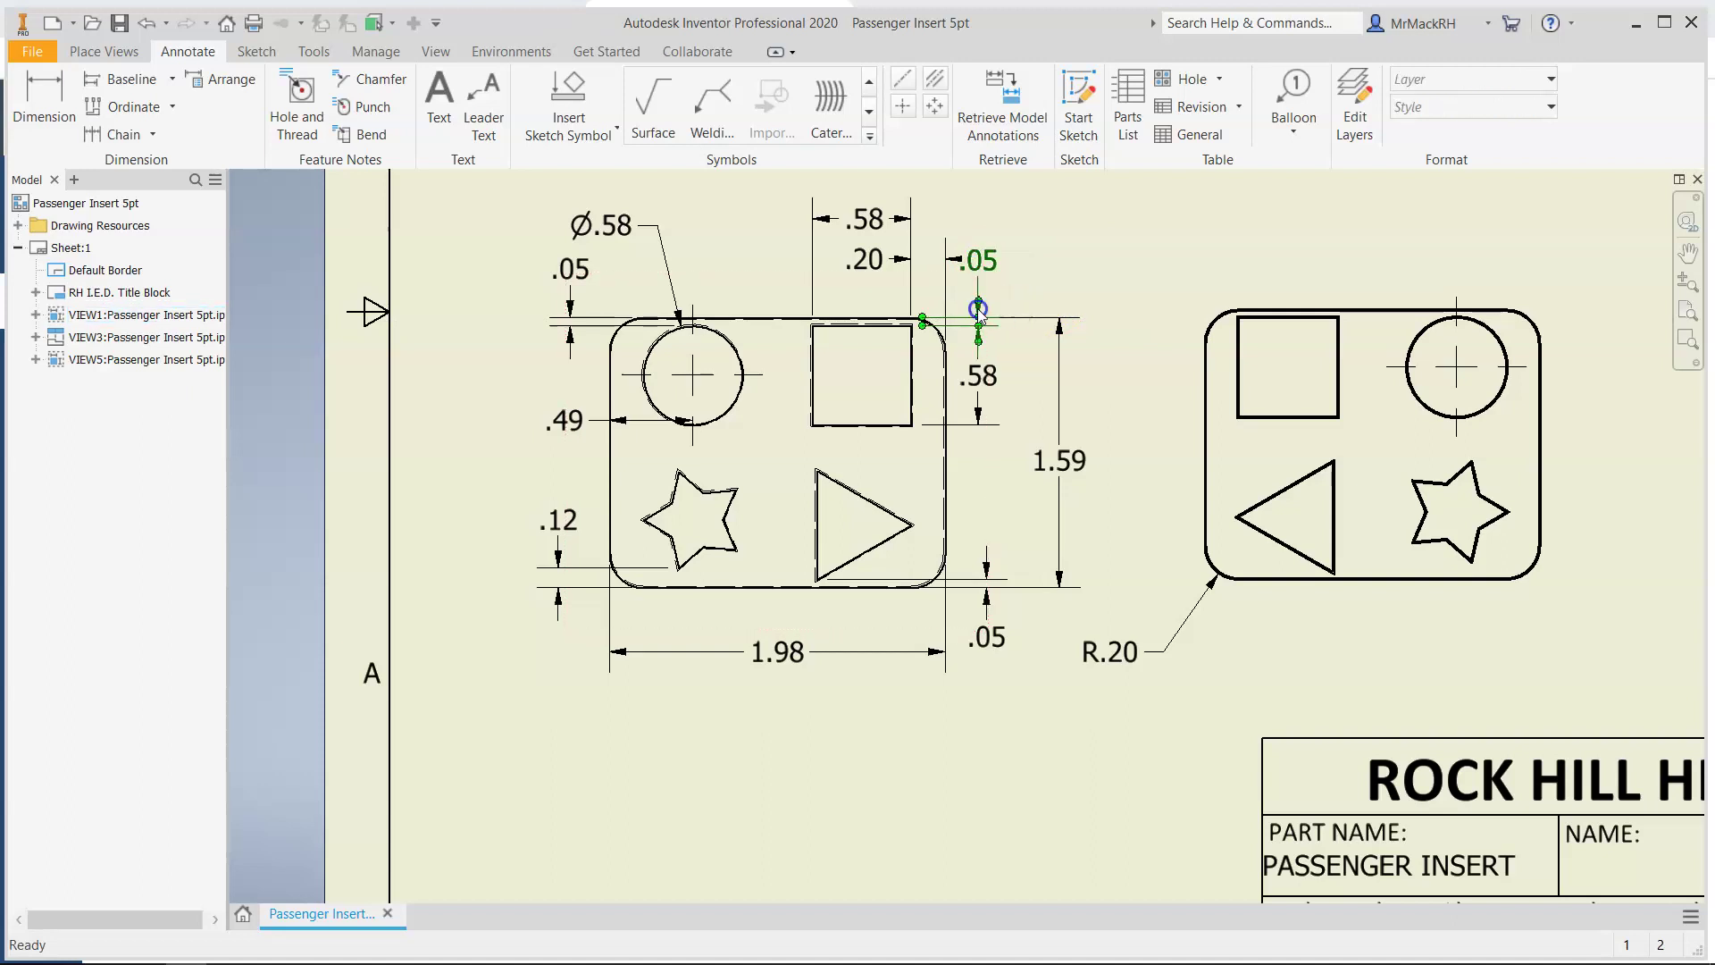
pyautogui.press('Escape')
pyautogui.scroll(-3, 994, 314)
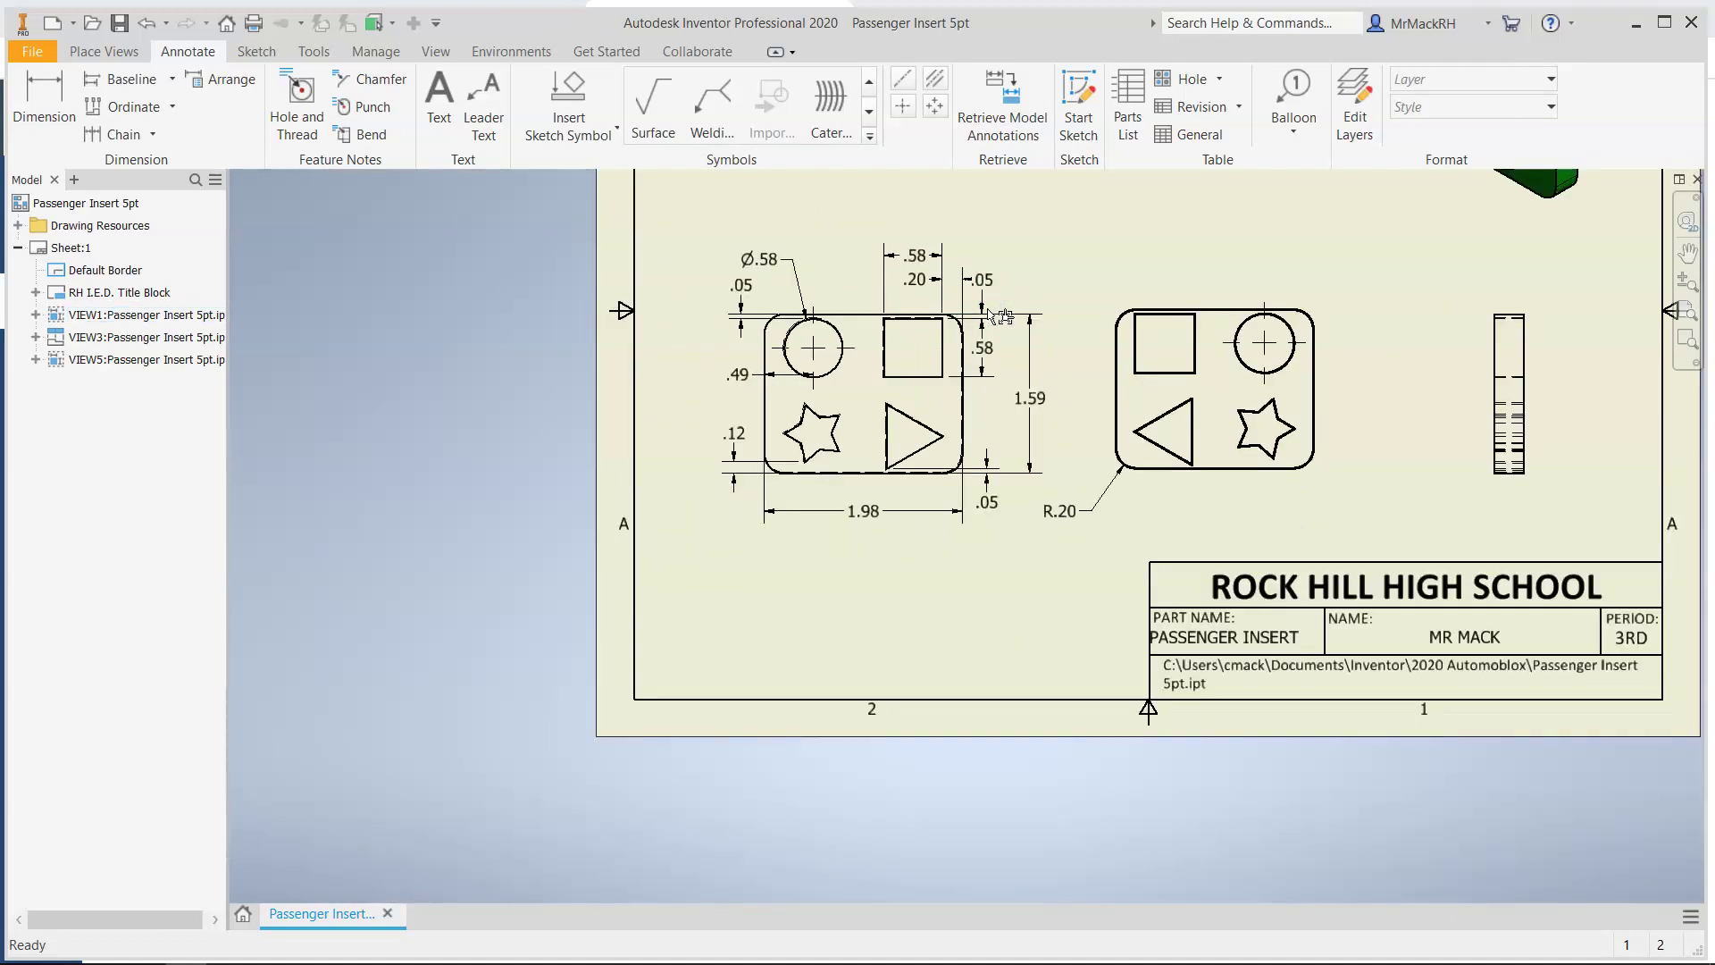
pyautogui.scroll(3, 994, 315)
pyautogui.click(984, 259)
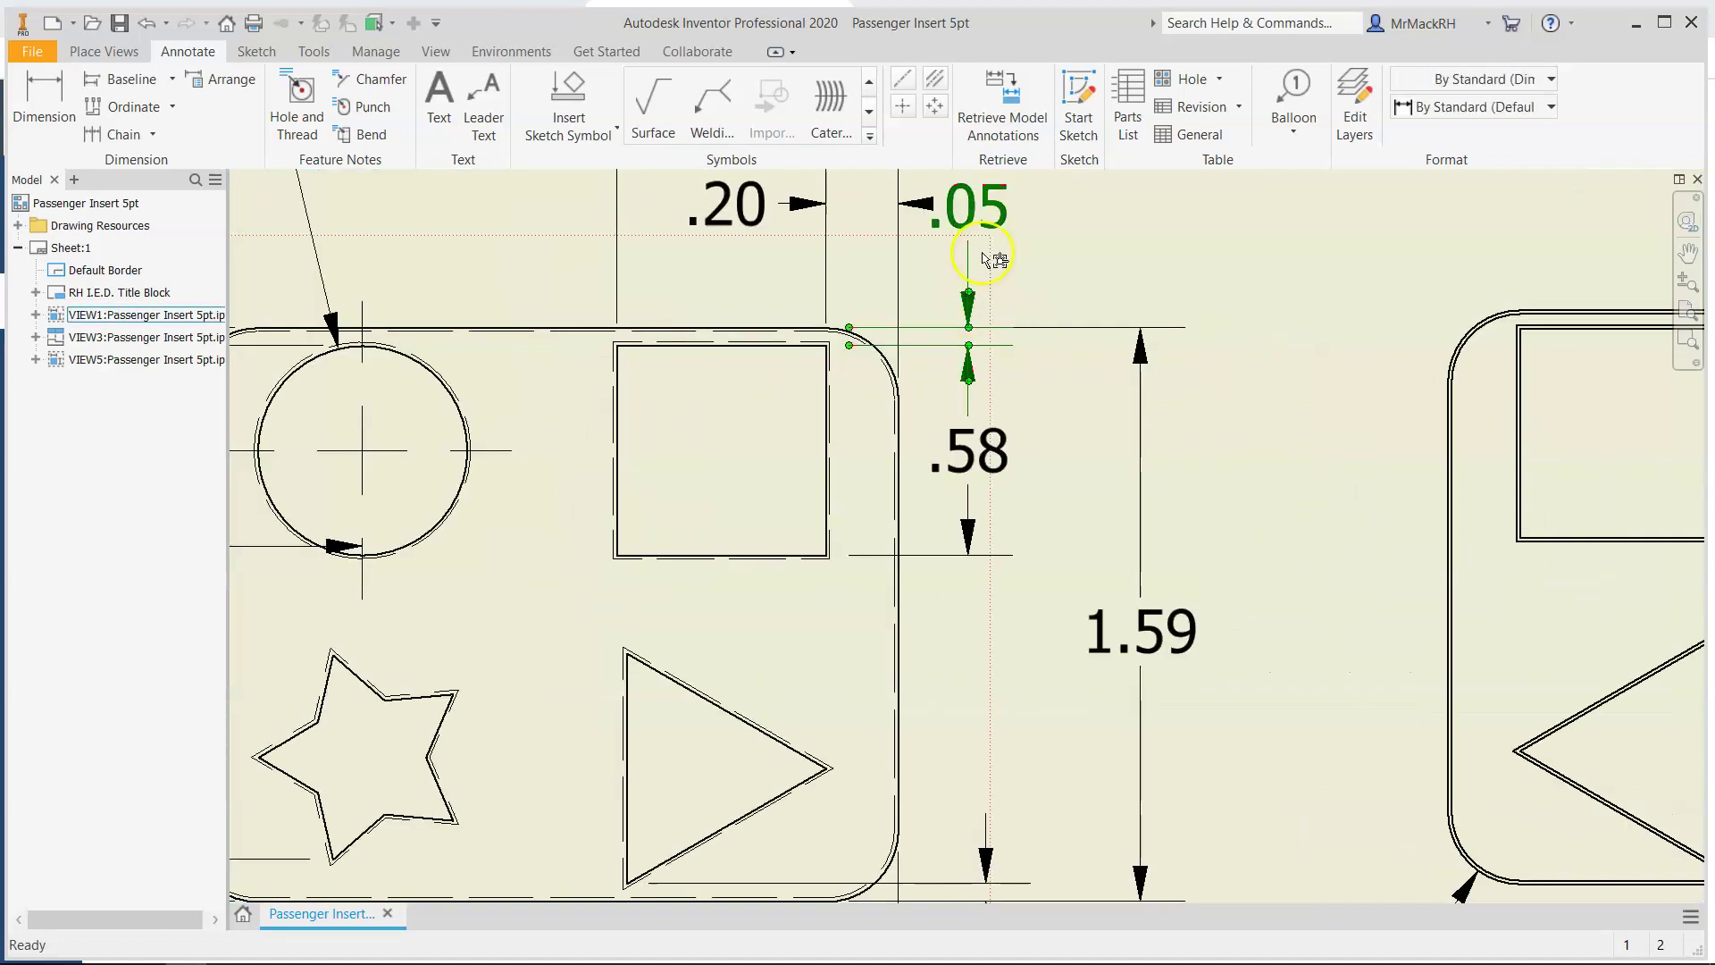
pyautogui.click(1016, 241)
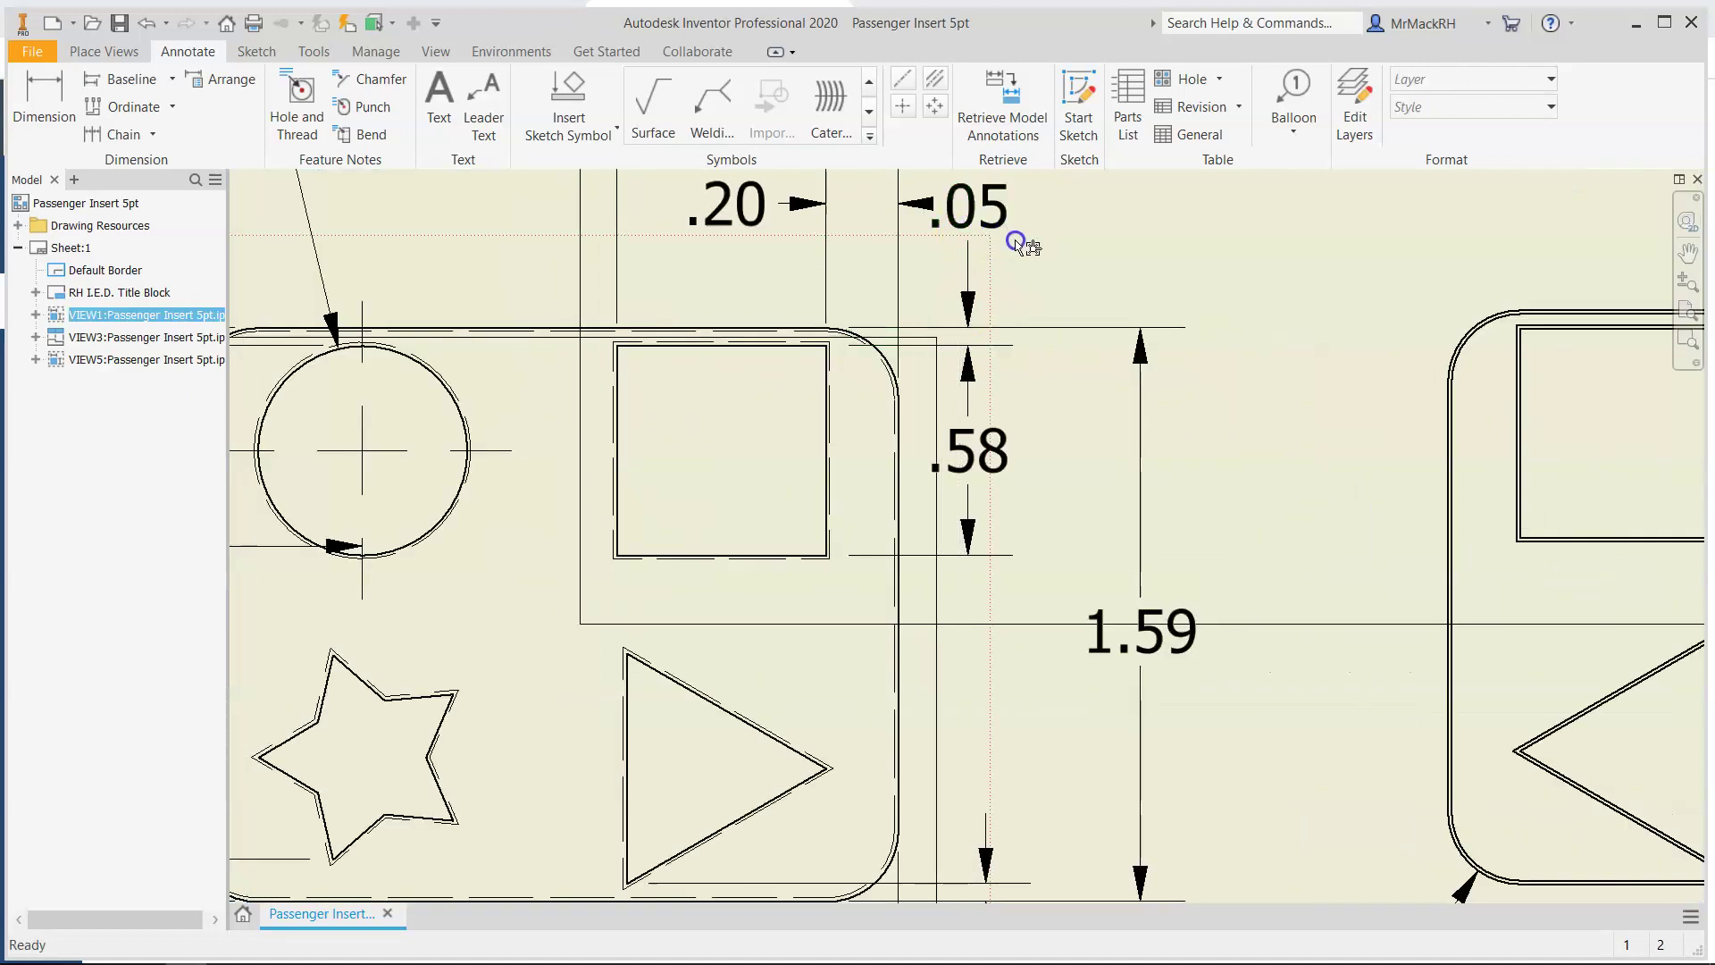
pyautogui.moveTo(960, 239)
pyautogui.mouseDown()
pyautogui.moveTo(945, 252)
pyautogui.moveTo(1027, 242)
pyautogui.moveTo(989, 241)
pyautogui.moveTo(1043, 261)
pyautogui.moveTo(1003, 290)
pyautogui.moveTo(1027, 294)
pyautogui.moveTo(974, 317)
pyautogui.mouseUp()
pyautogui.click(945, 239)
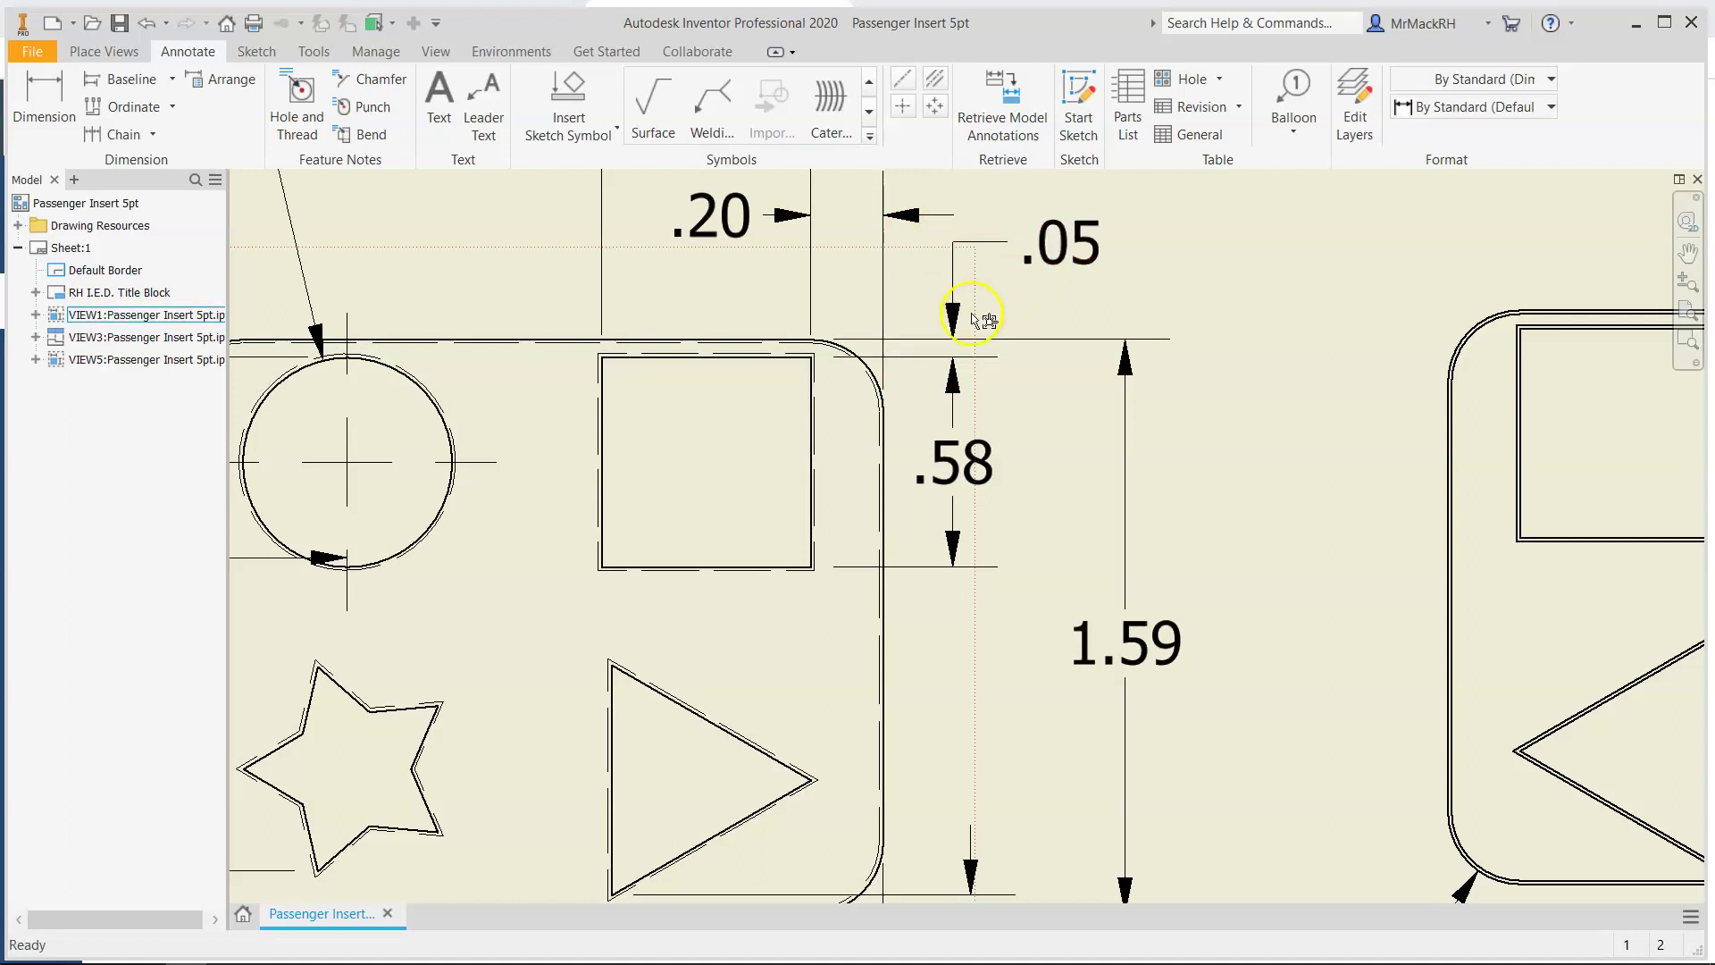
pyautogui.click(954, 326)
pyautogui.click(980, 301)
pyautogui.moveTo(953, 308); pyautogui.dragTo(1054, 304)
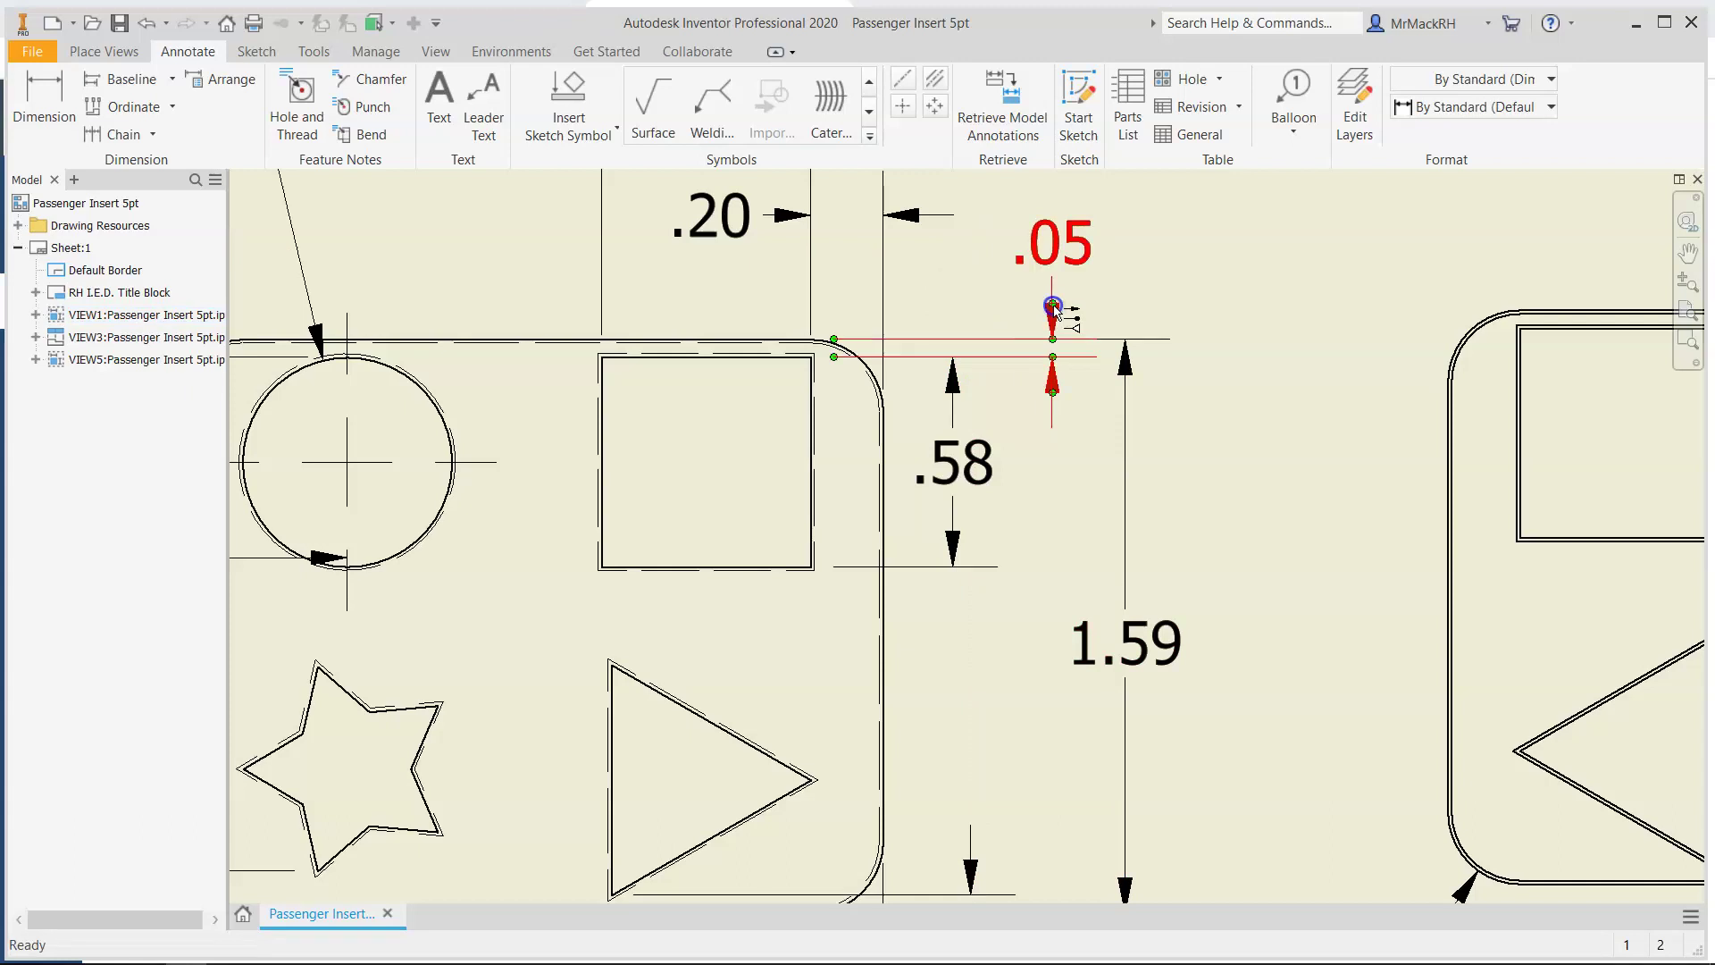
pyautogui.click(1183, 313)
pyautogui.scroll(4, 1091, 479)
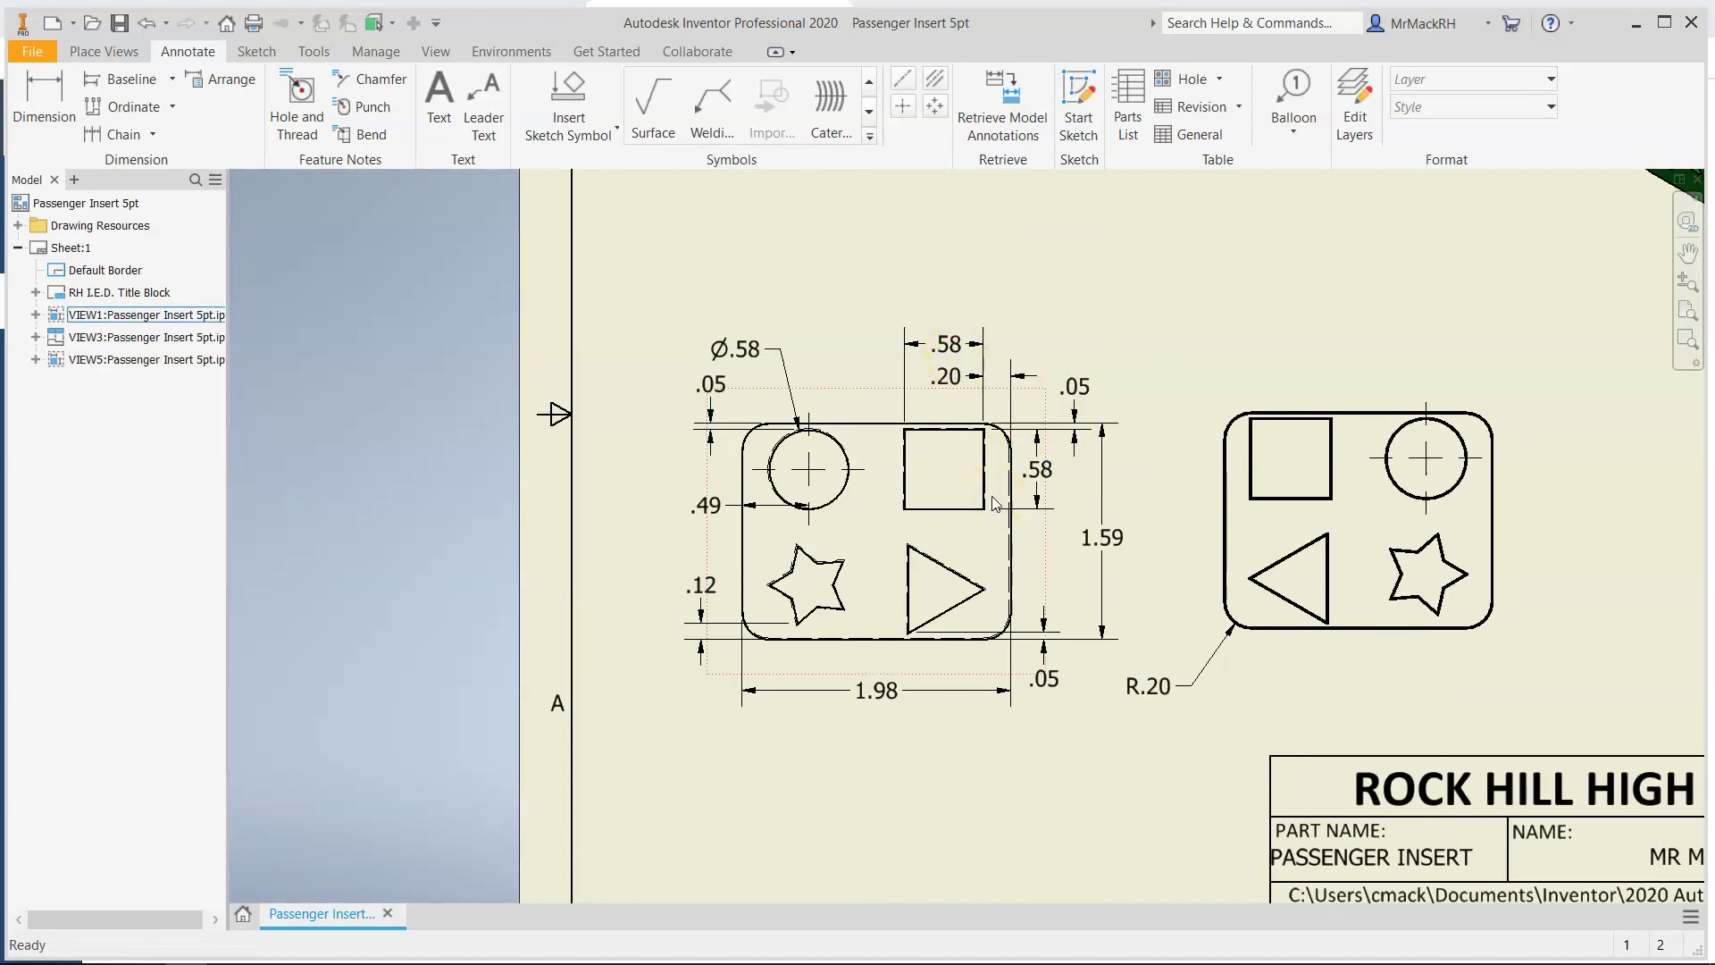
# Dimension .17 from the triangle's left point to the plate's left edge, placed below the view
pyautogui.scroll(4, 994, 503)
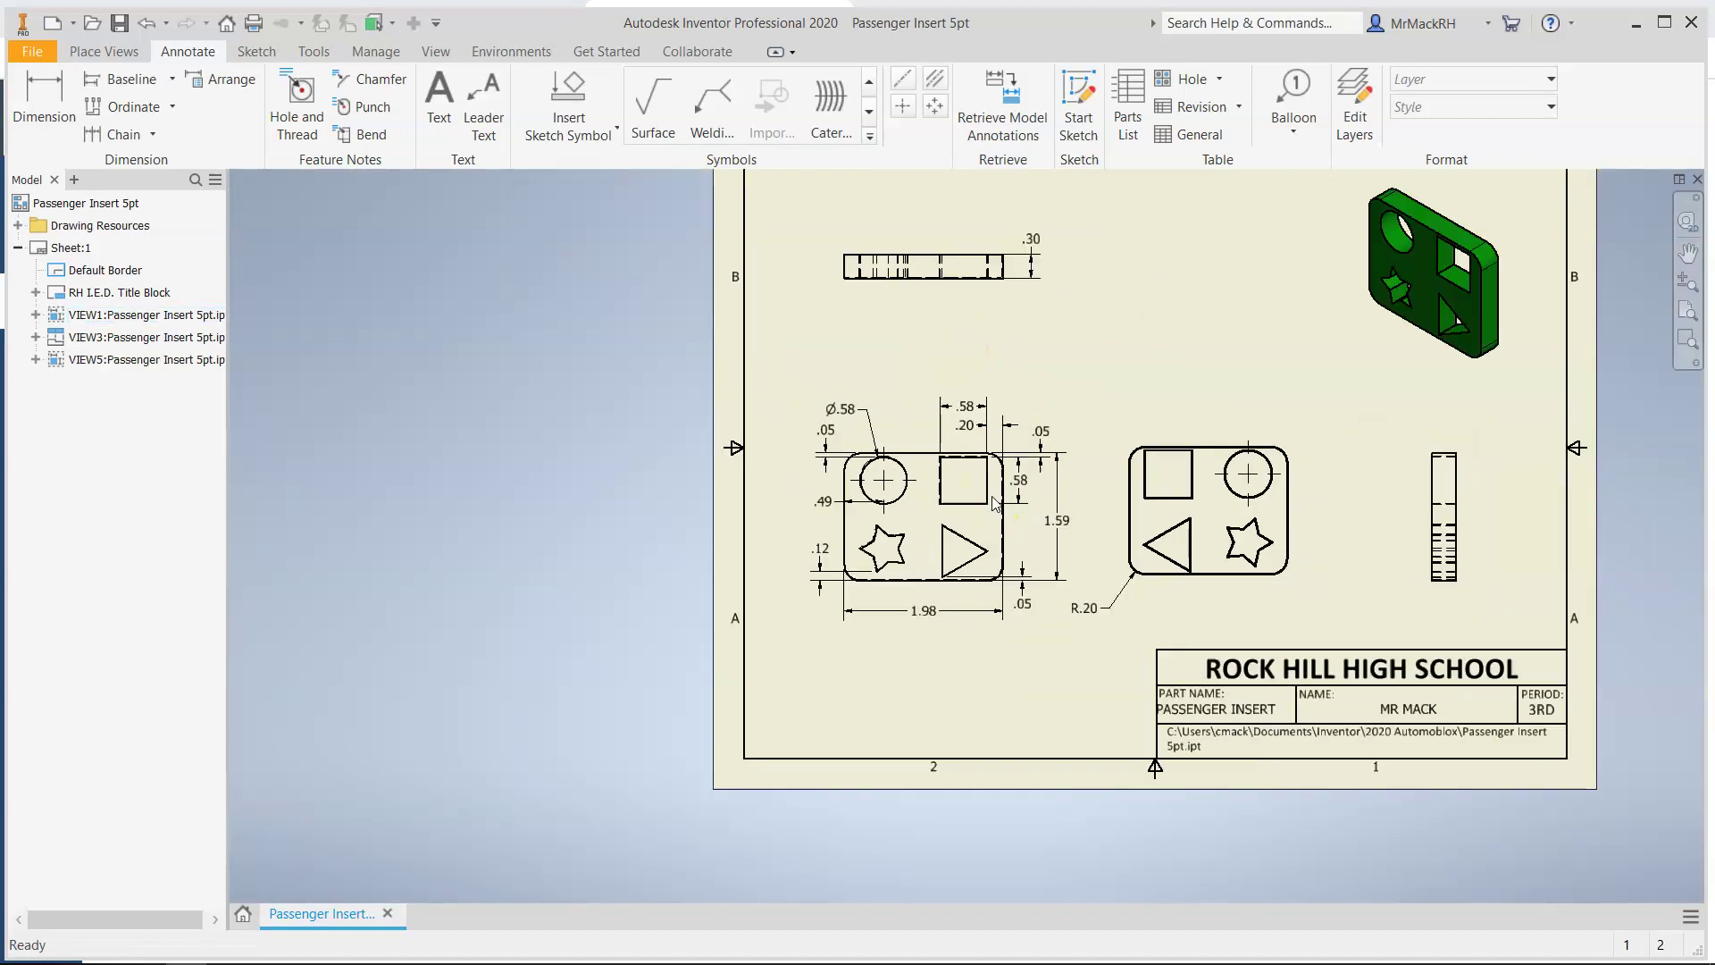
pyautogui.scroll(-3, 1262, 677)
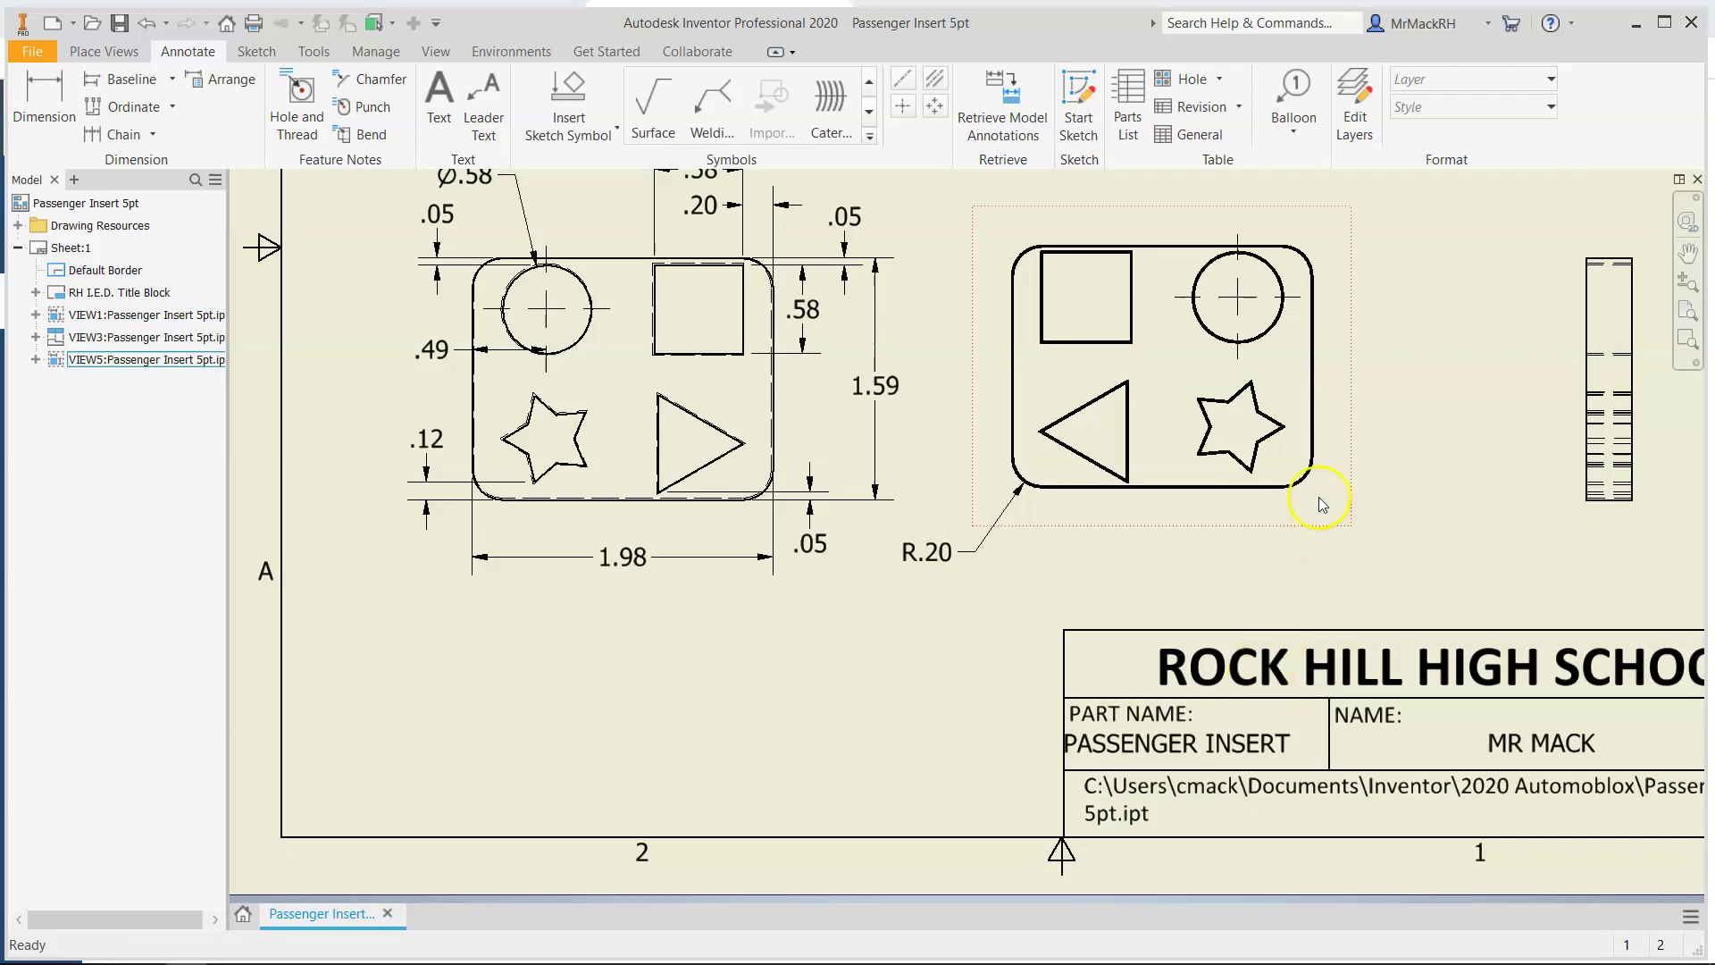
pyautogui.scroll(3, 1119, 474)
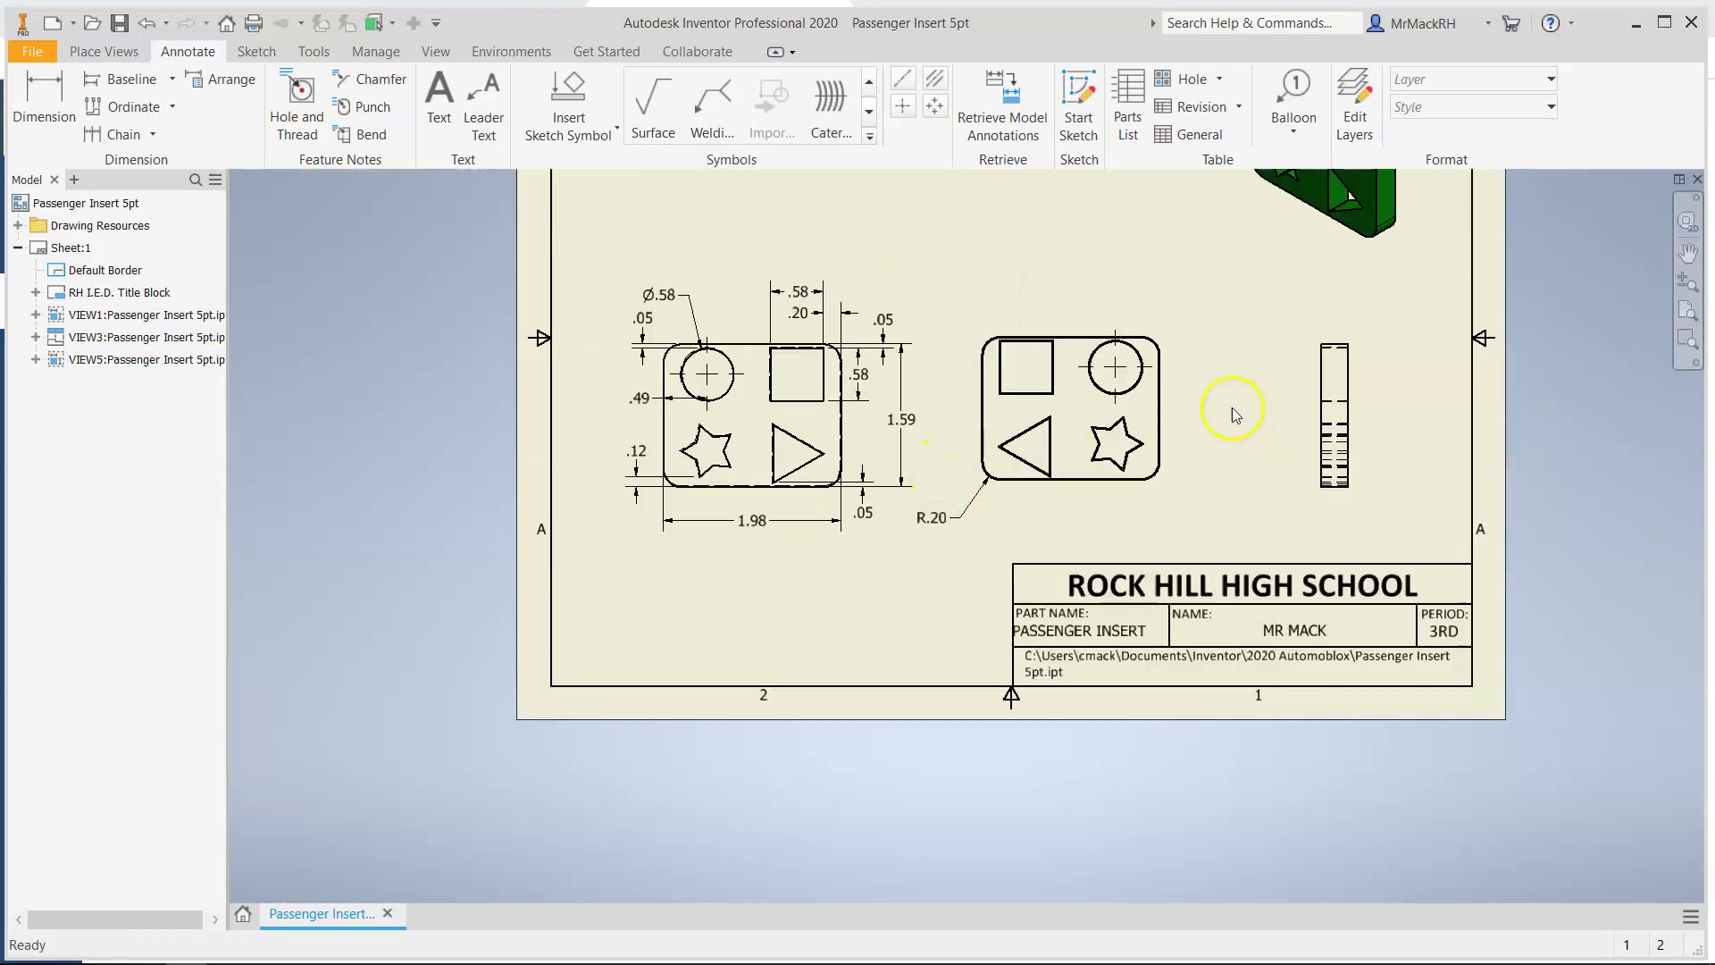
pyautogui.scroll(-4, 1231, 408)
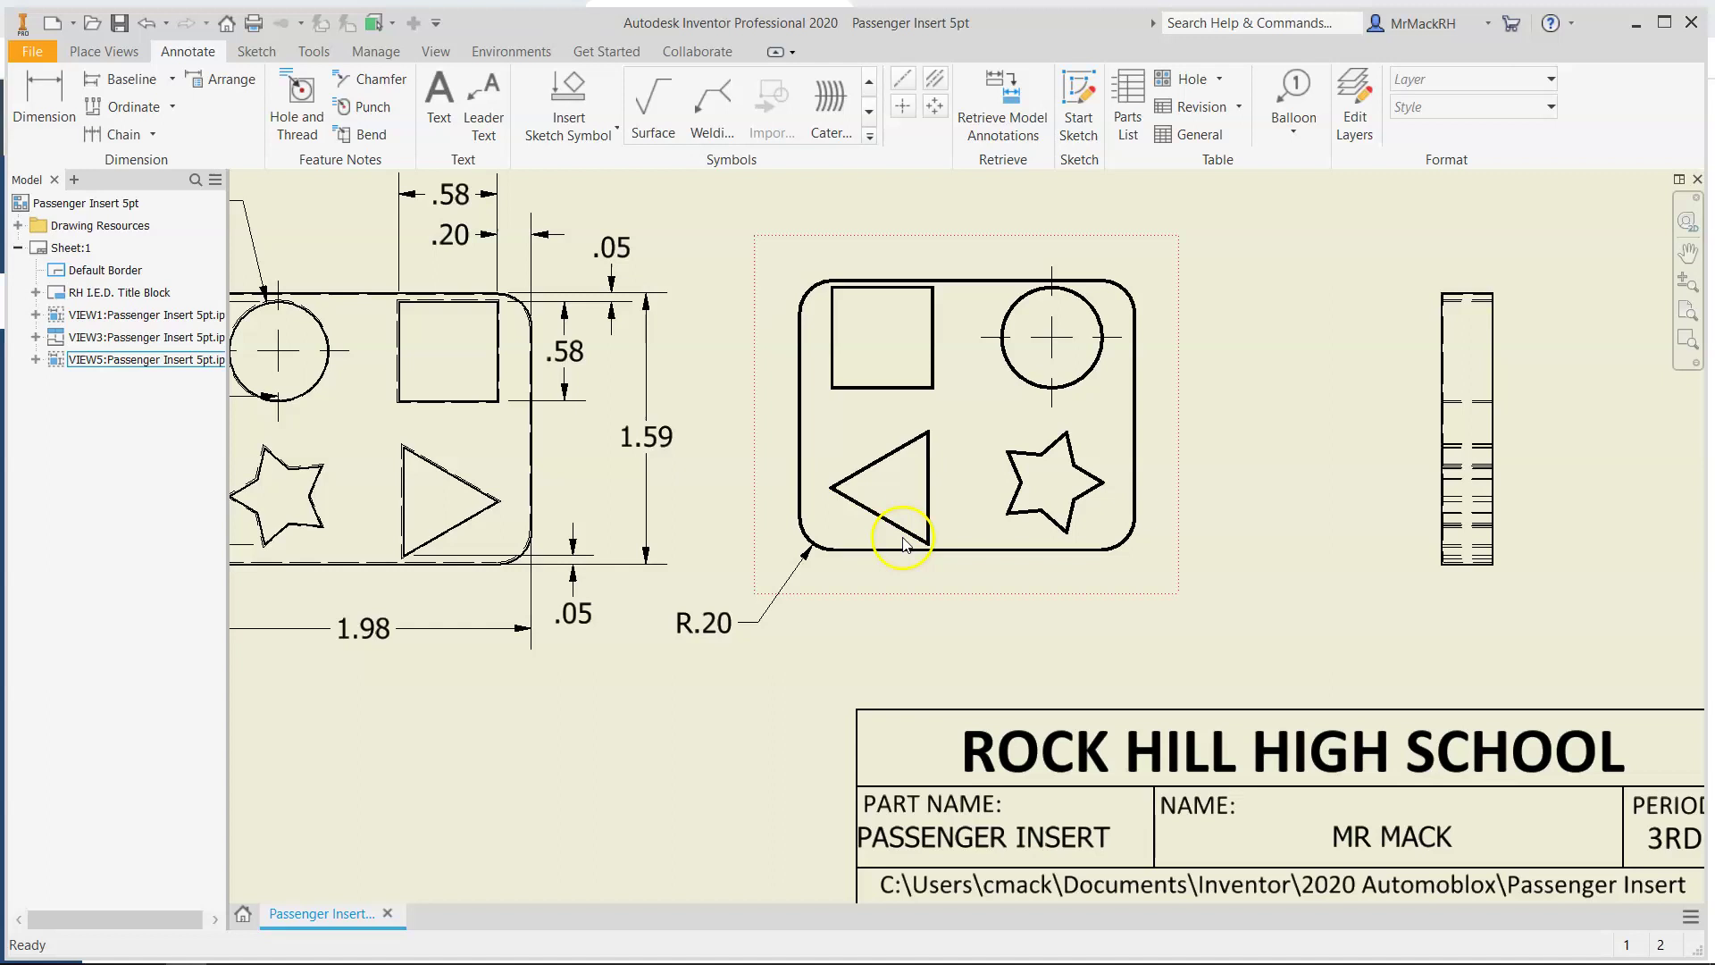
pyautogui.scroll(-2, 903, 542)
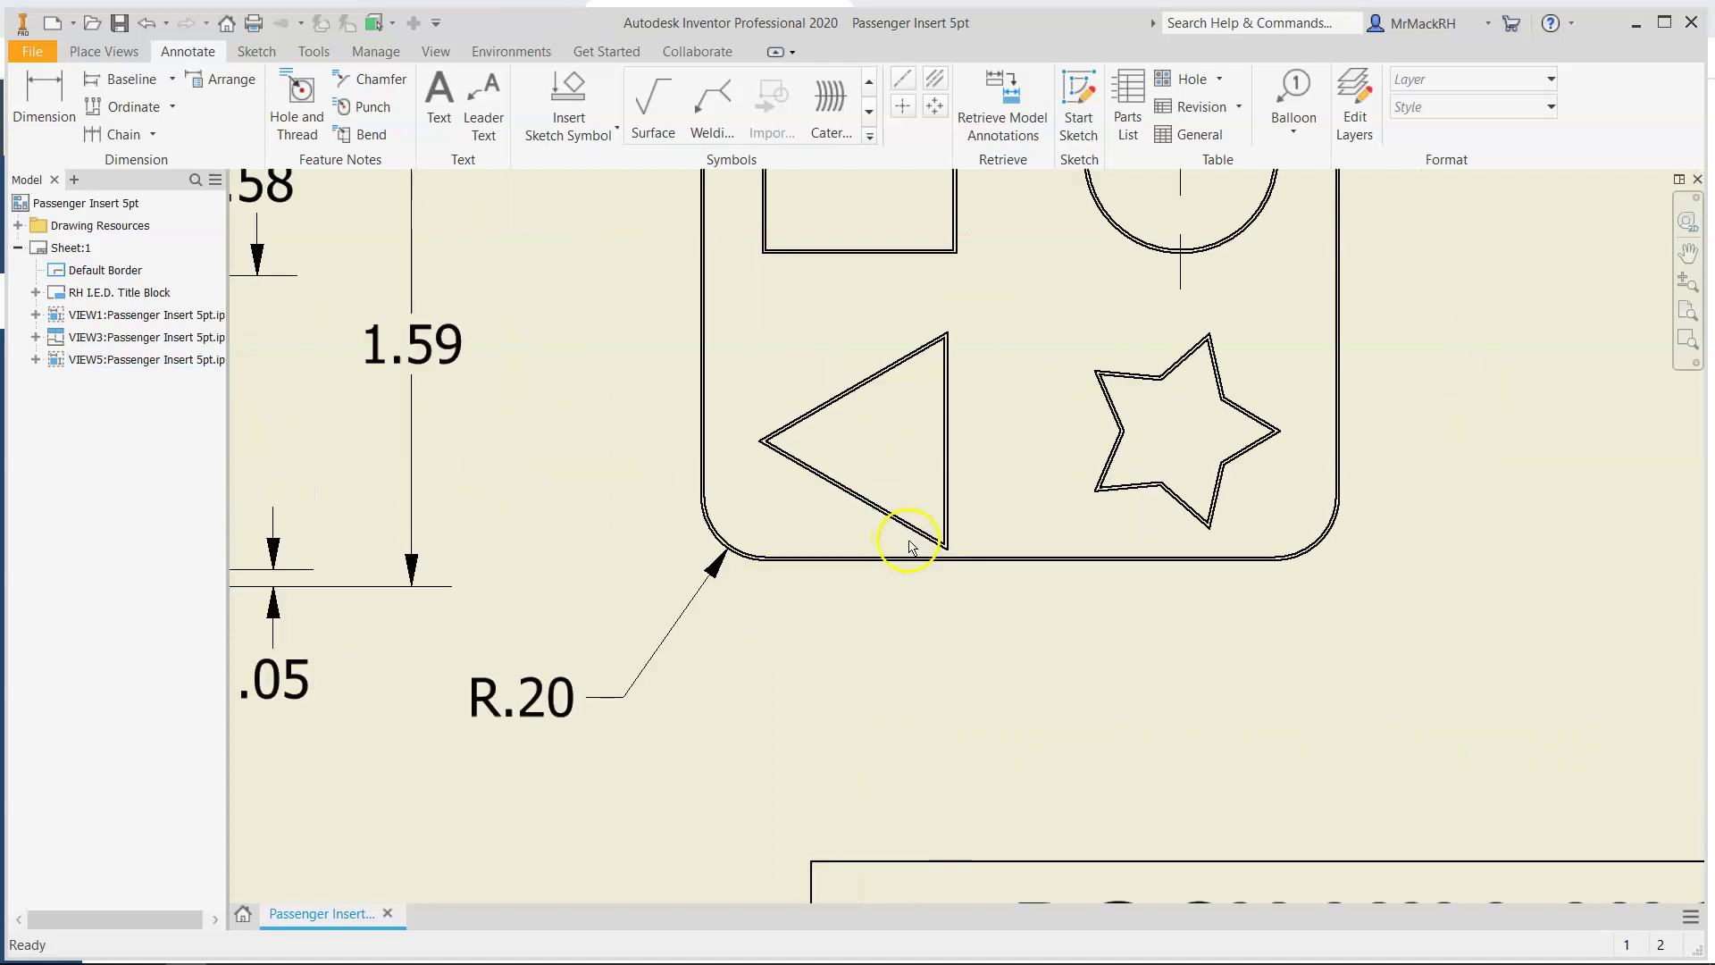
pyautogui.click(58, 83)
pyautogui.scroll(2, 432, 579)
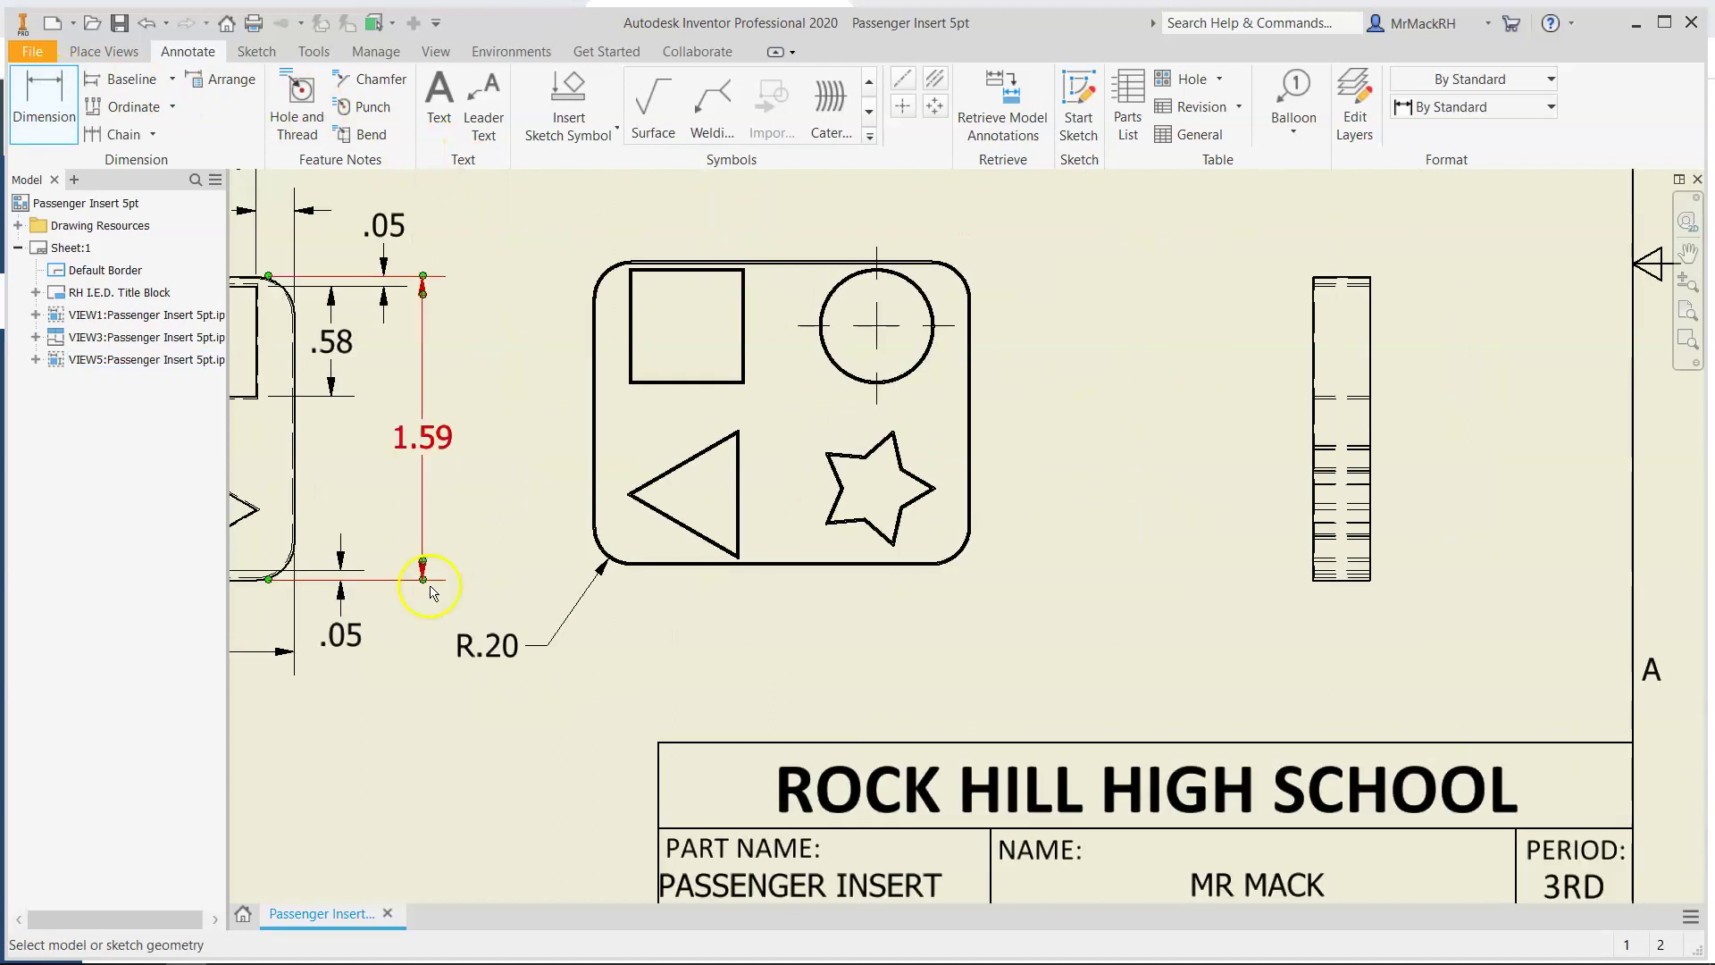
pyautogui.click(626, 494)
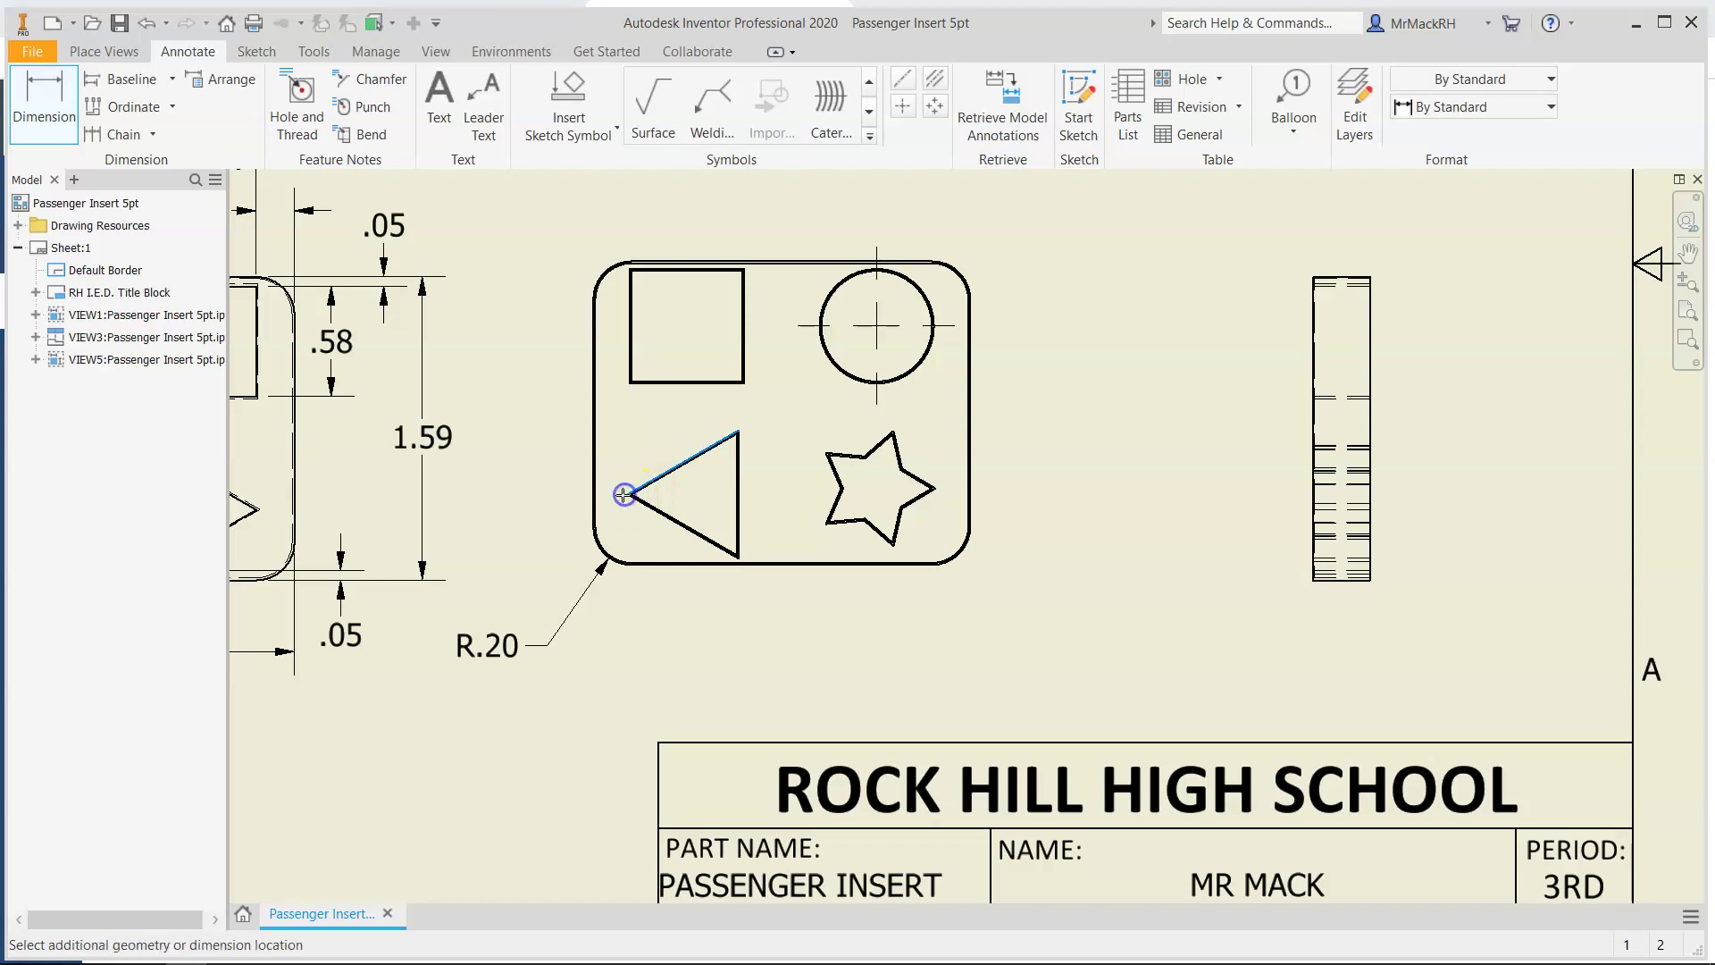
pyautogui.click(595, 509)
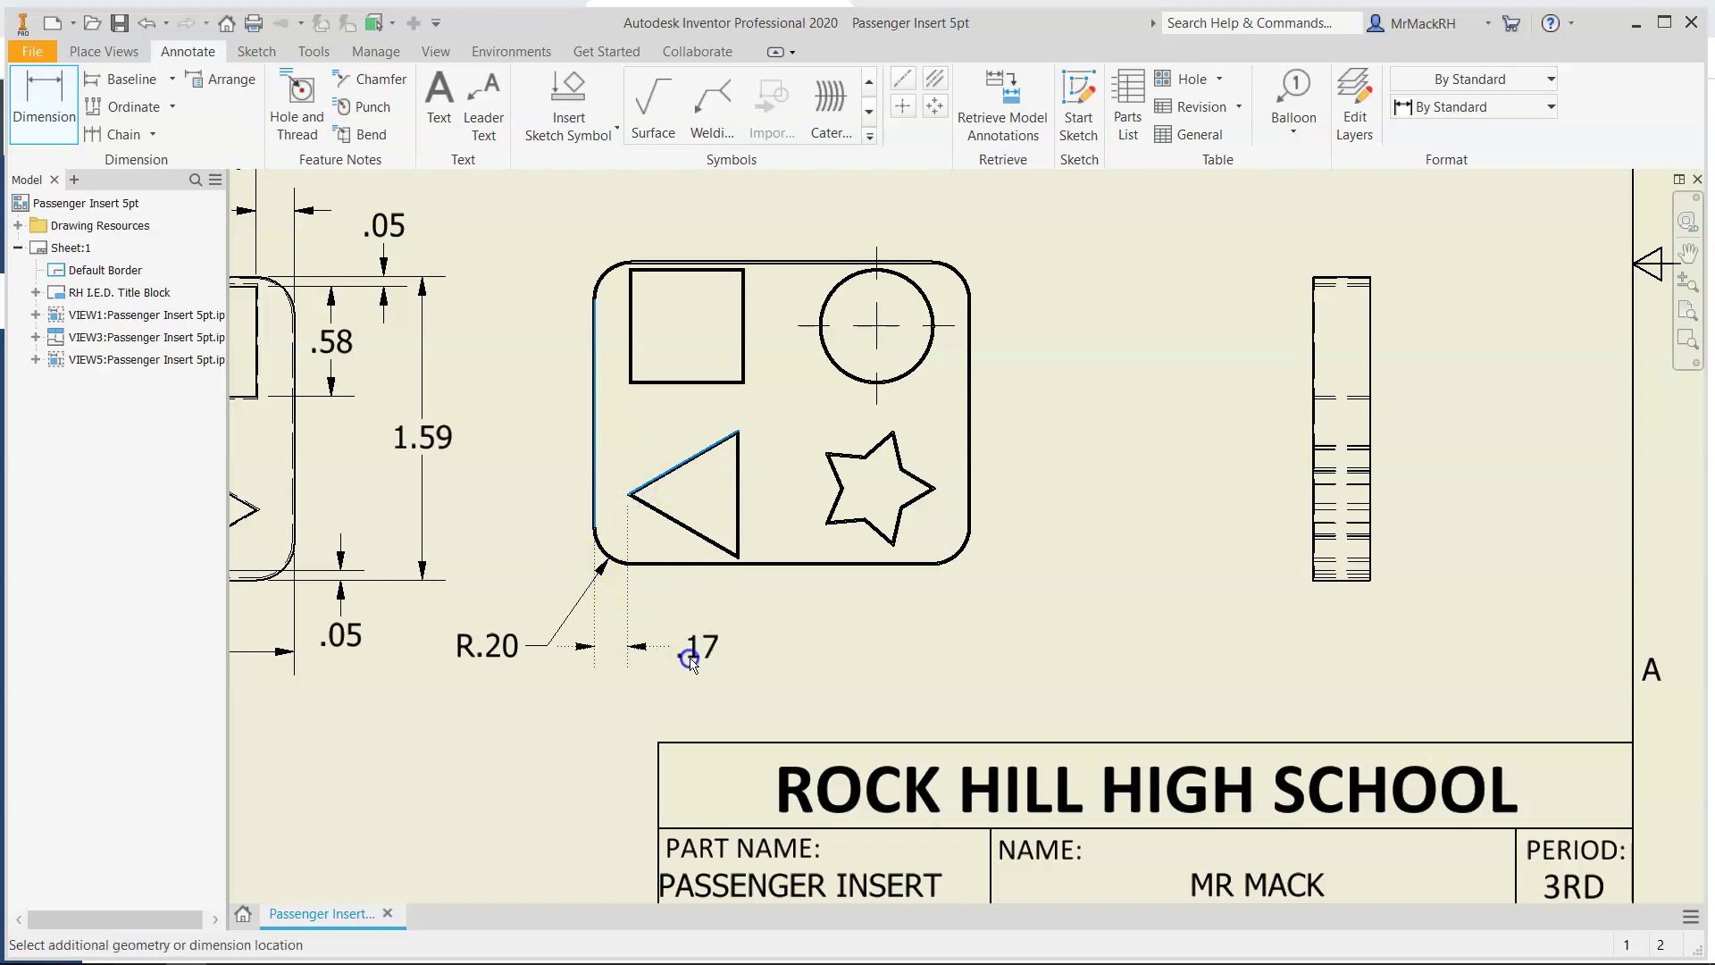
pyautogui.click(690, 661)
pyautogui.click(811, 566)
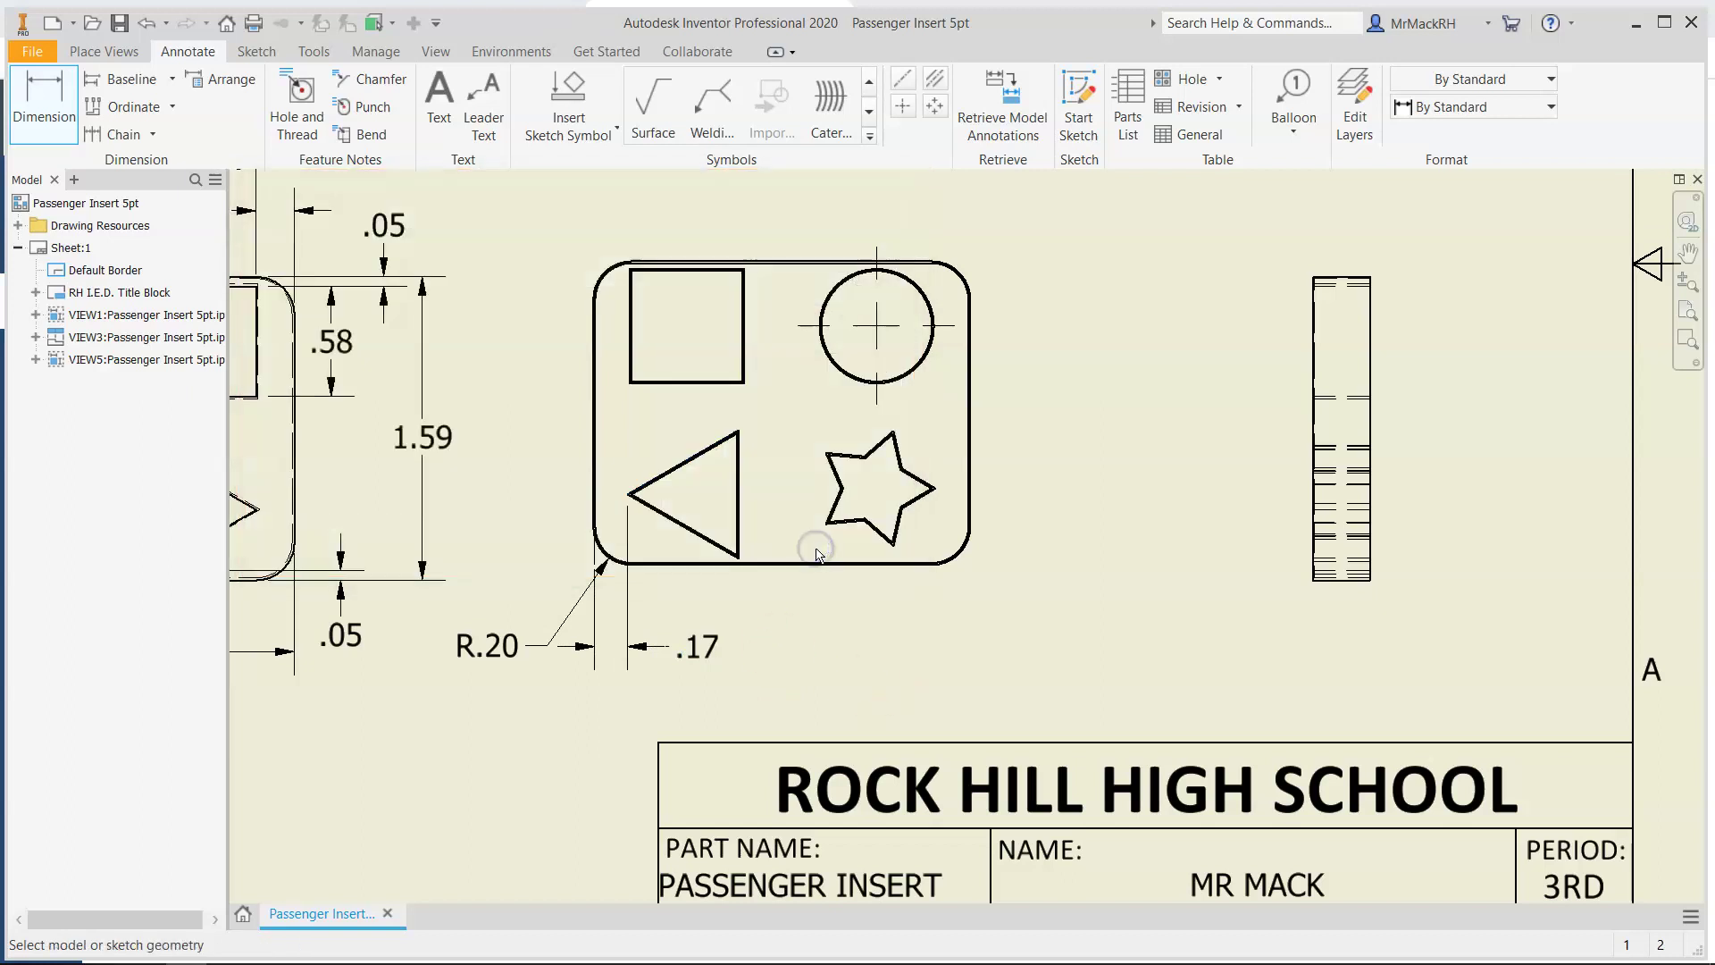
# Add a .37 aligned dimension from the star's upper-right edge to the insert's right edge
pyautogui.scroll(-3, 775, 528)
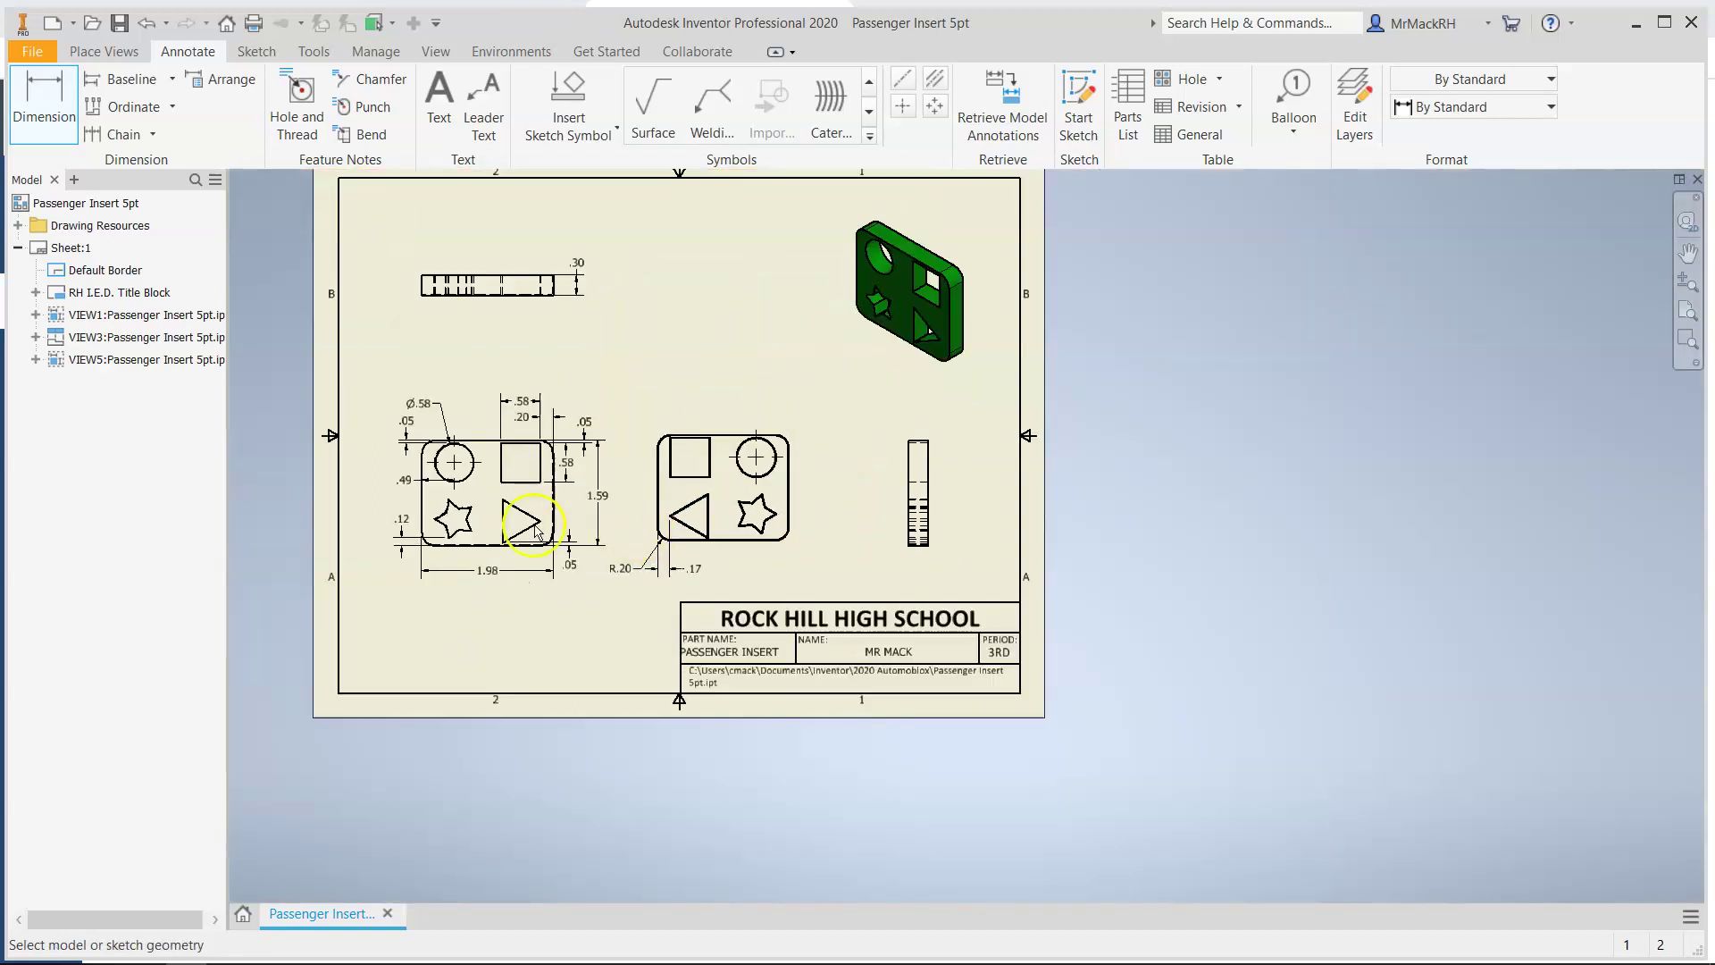
pyautogui.scroll(4, 397, 518)
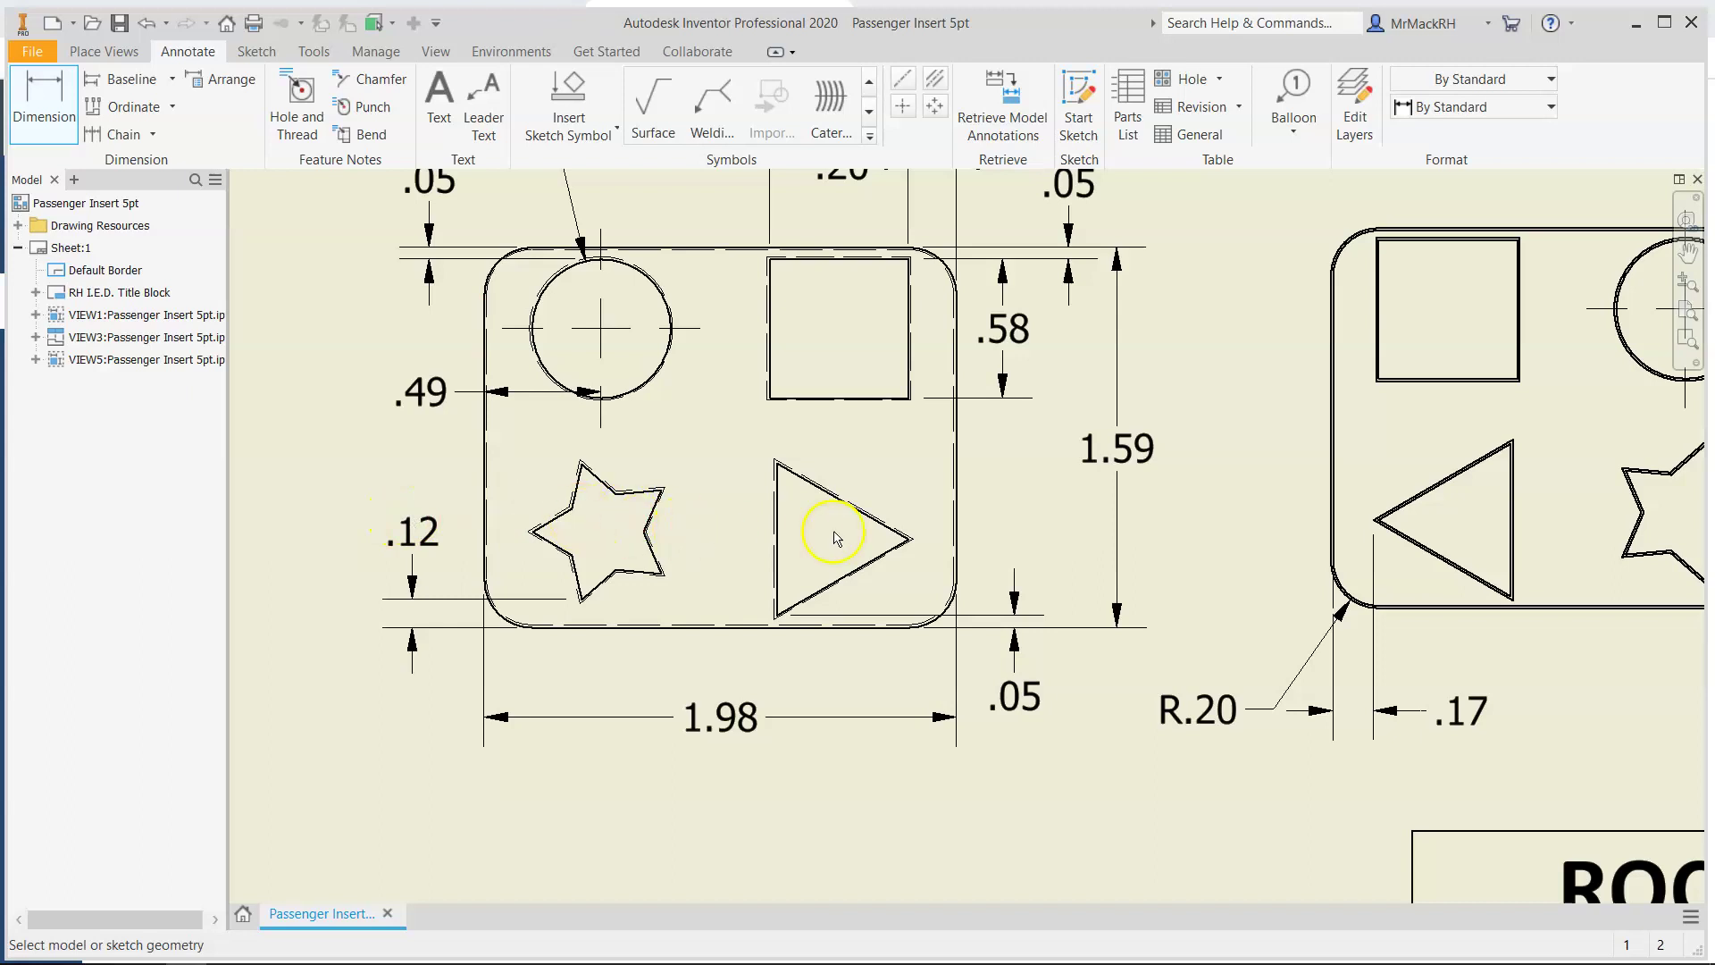
pyautogui.scroll(-4, 835, 536)
pyautogui.scroll(4, 1143, 447)
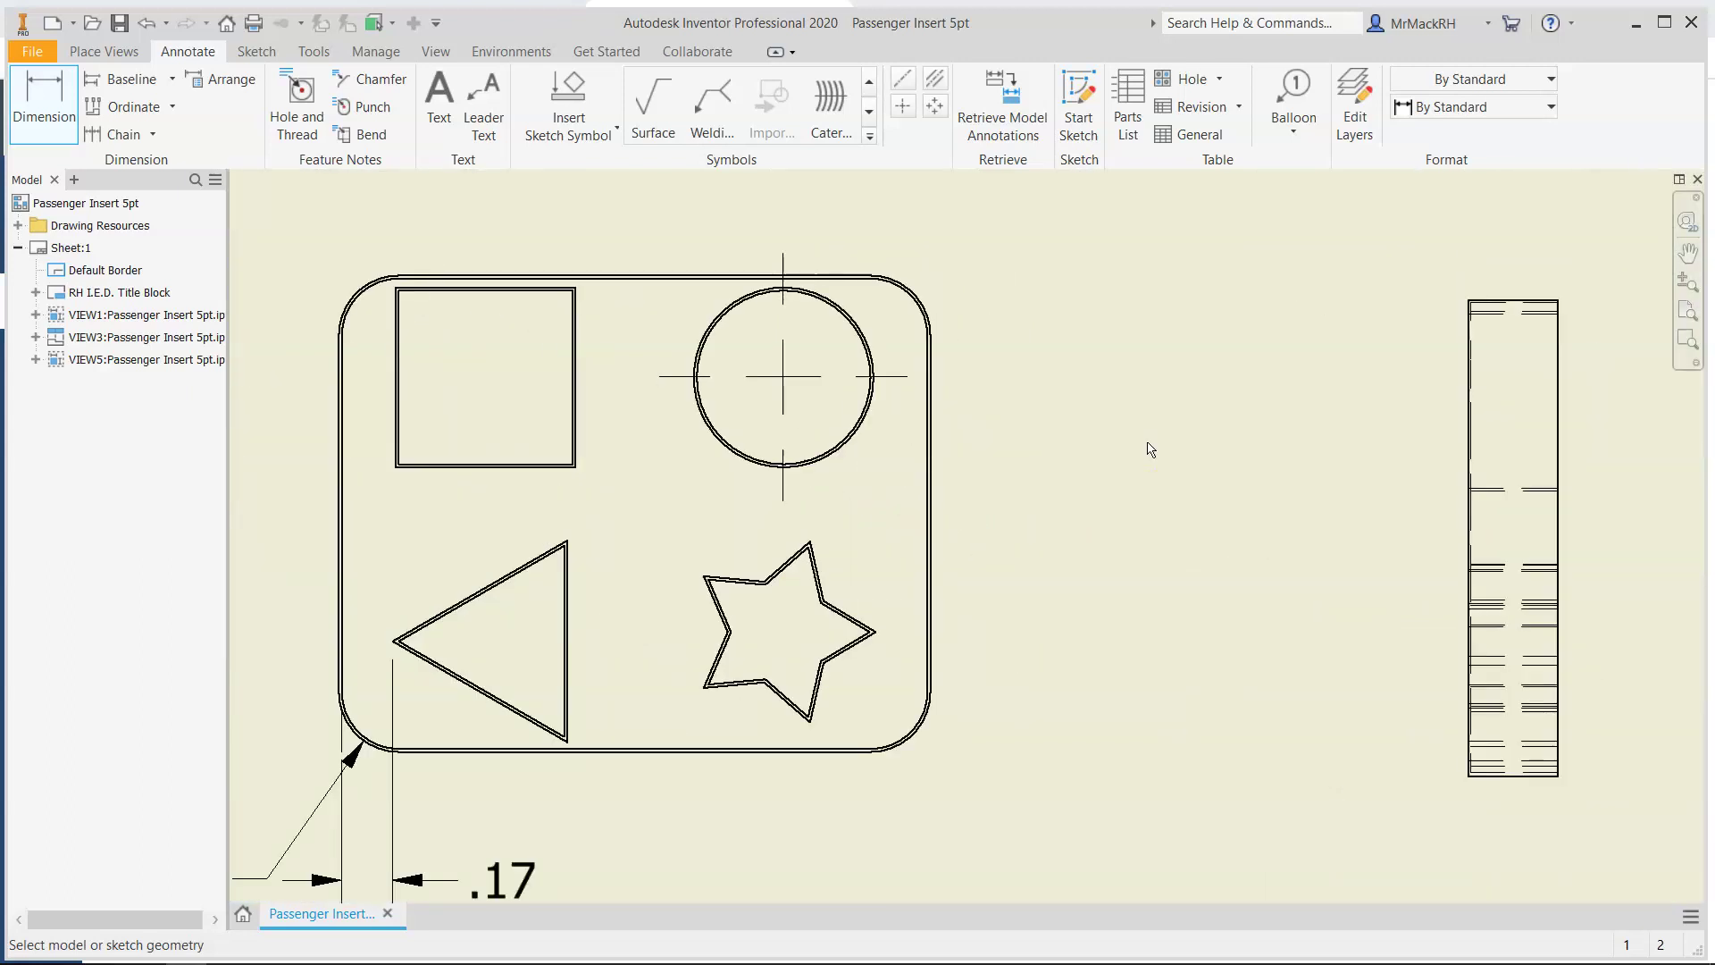
pyautogui.click(876, 633)
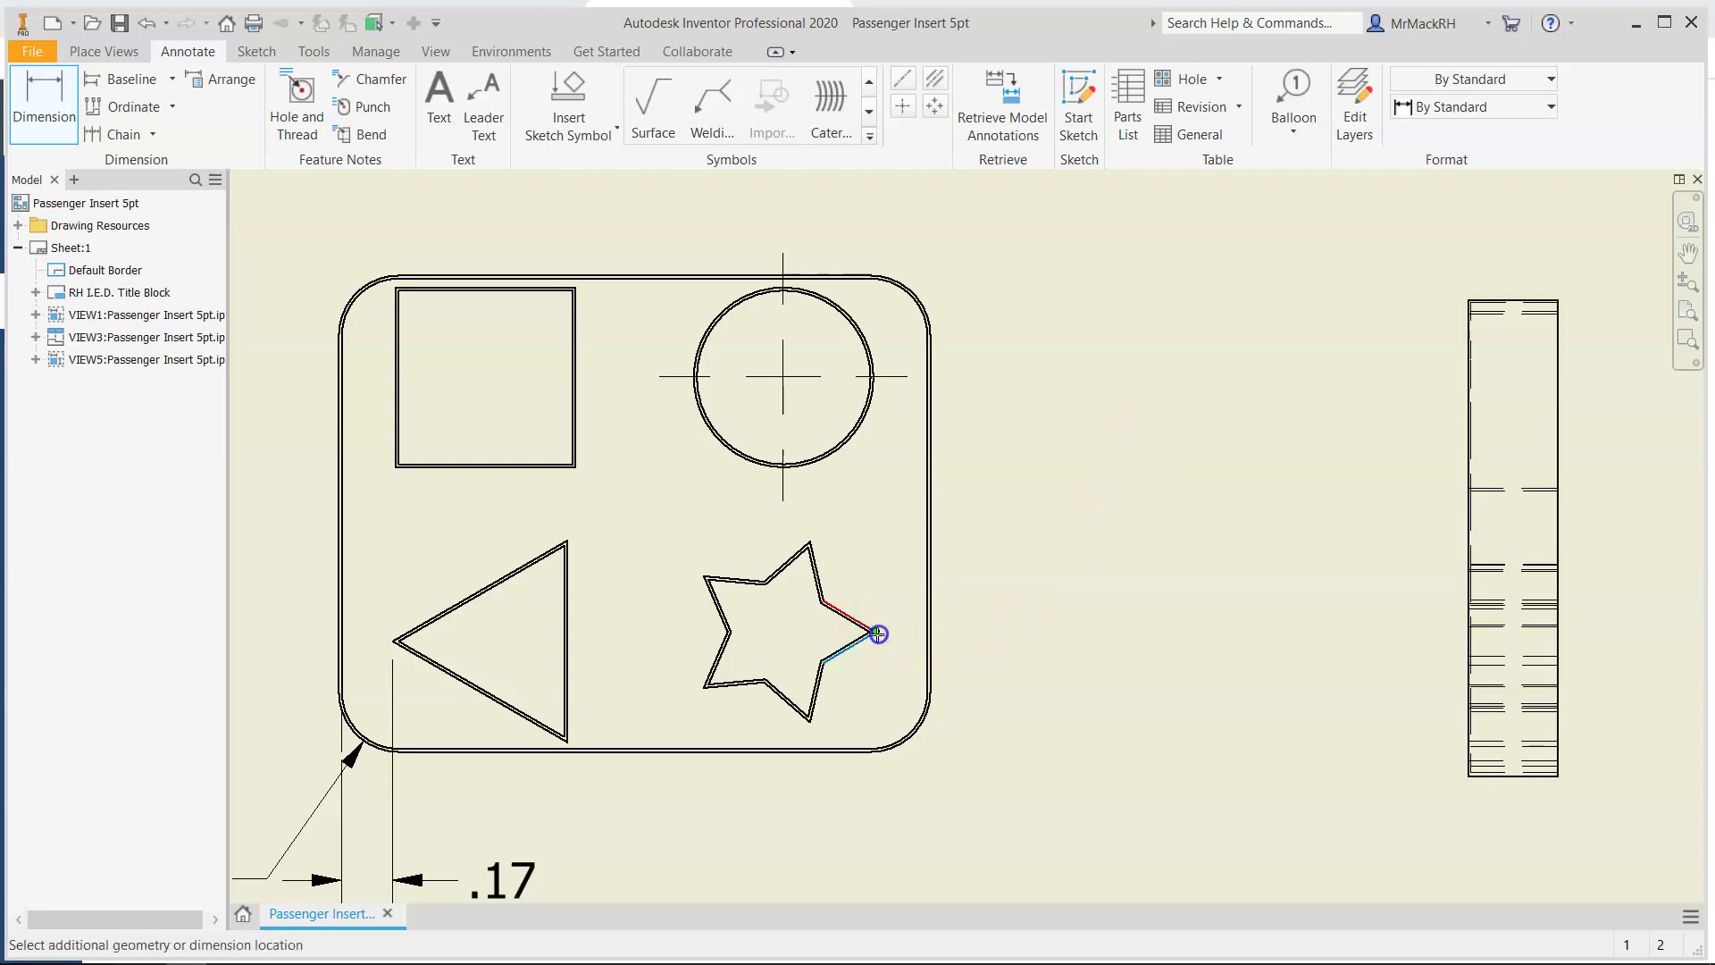
pyautogui.click(809, 542)
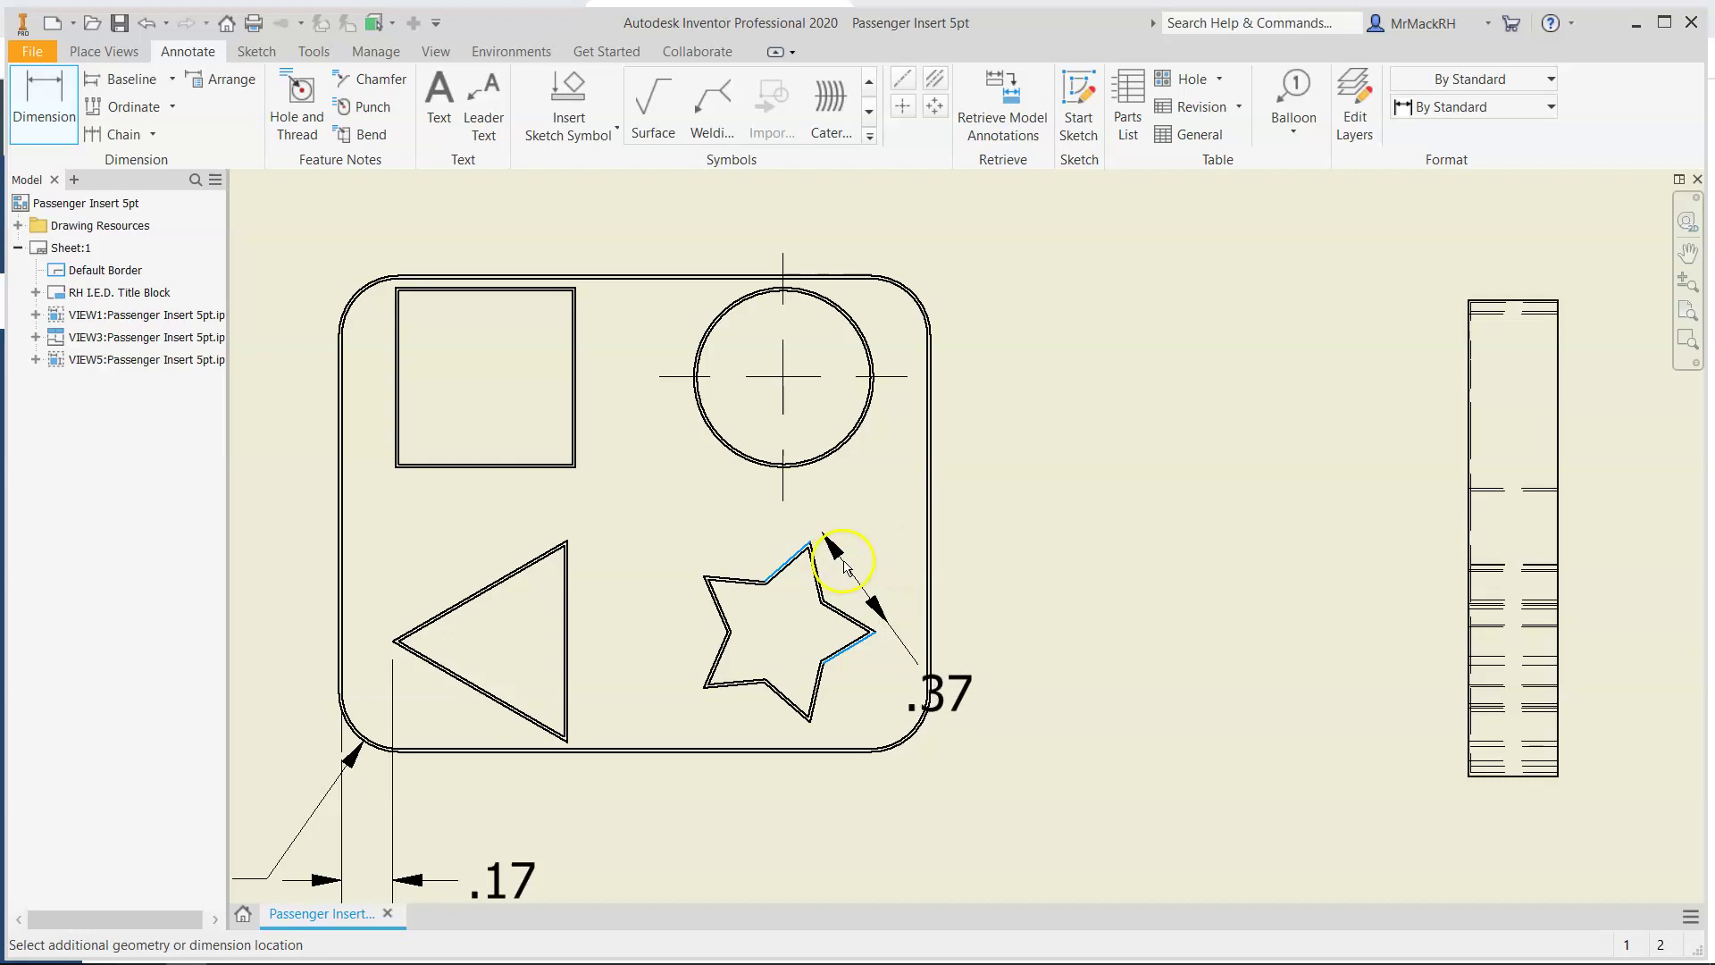
pyautogui.click(853, 554)
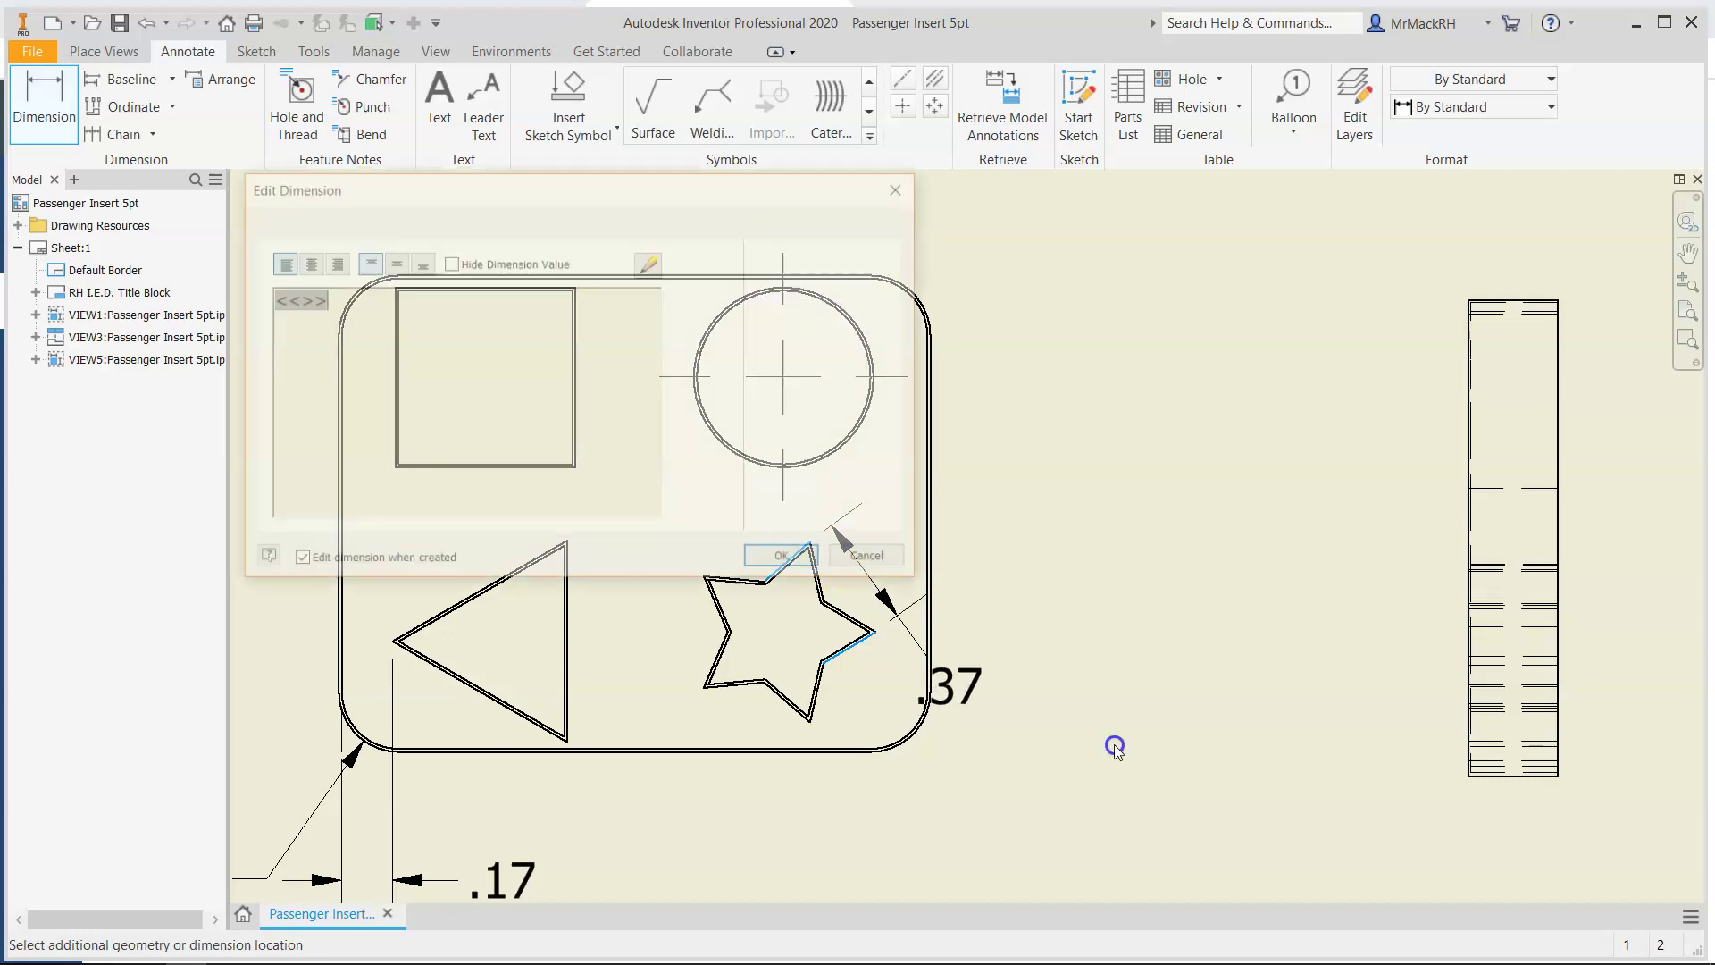
pyautogui.click(771, 557)
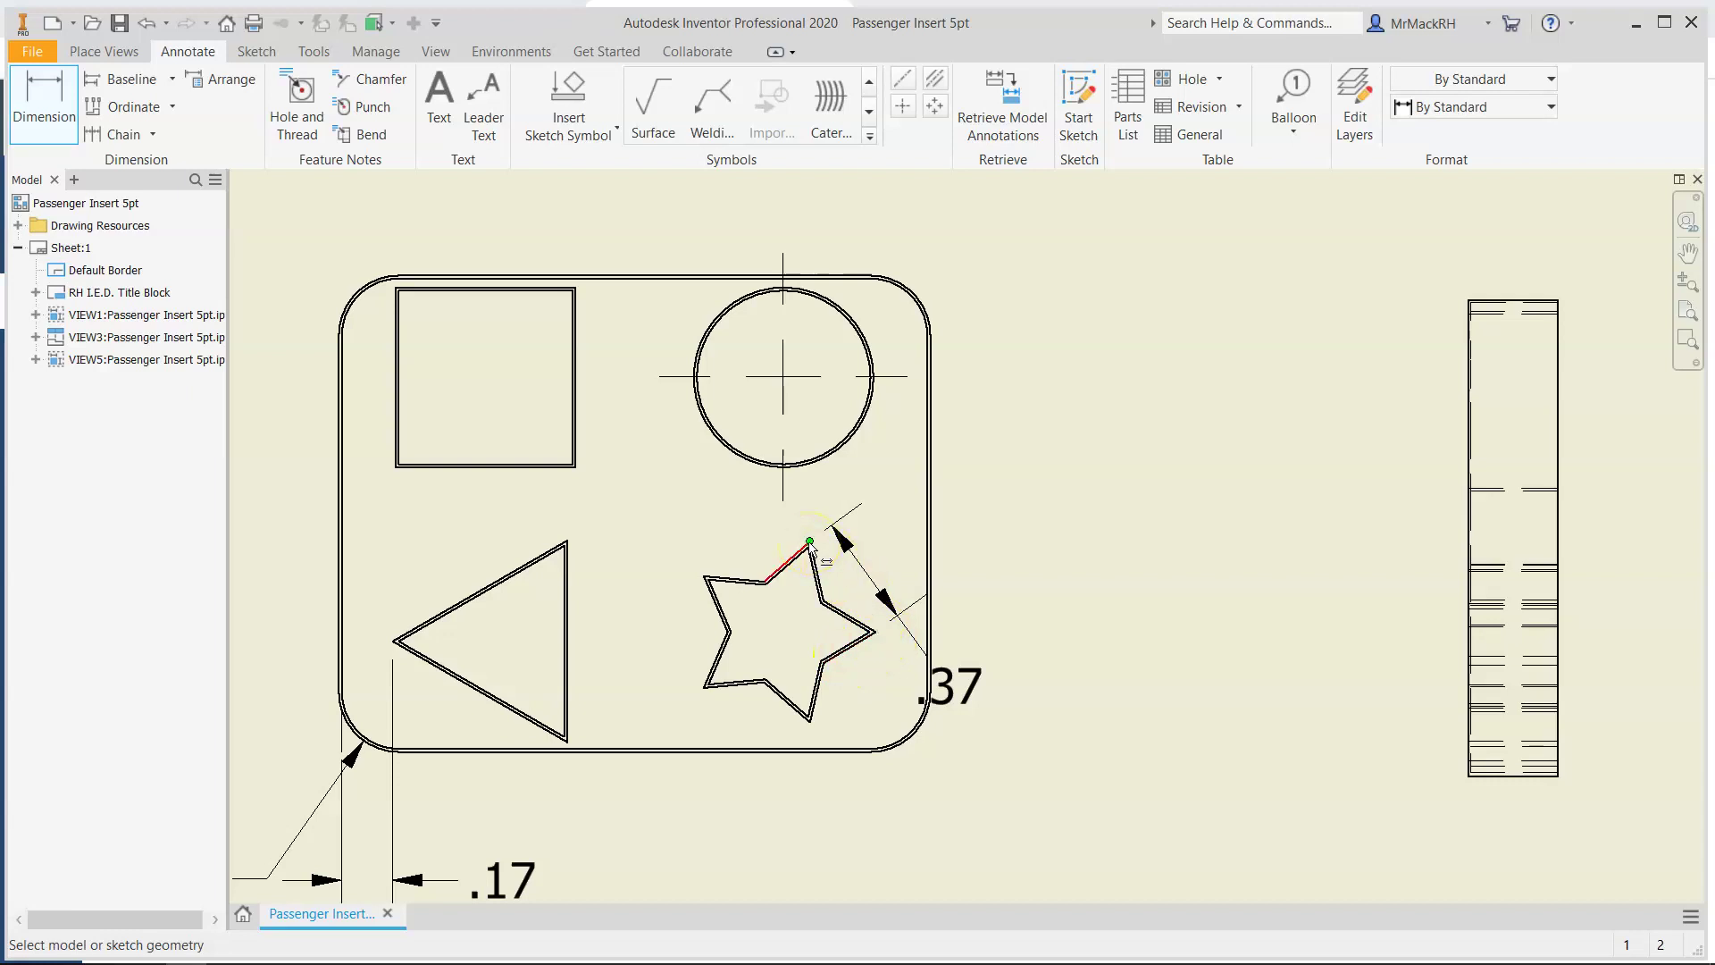
# Pick the star's edge again, open the .37 dimension text, then cancel the edit
pyautogui.moveTo(838, 571)
pyautogui.moveTo(877, 640)
pyautogui.click(904, 664)
pyautogui.doubleClick(887, 602)
pyautogui.write('1')
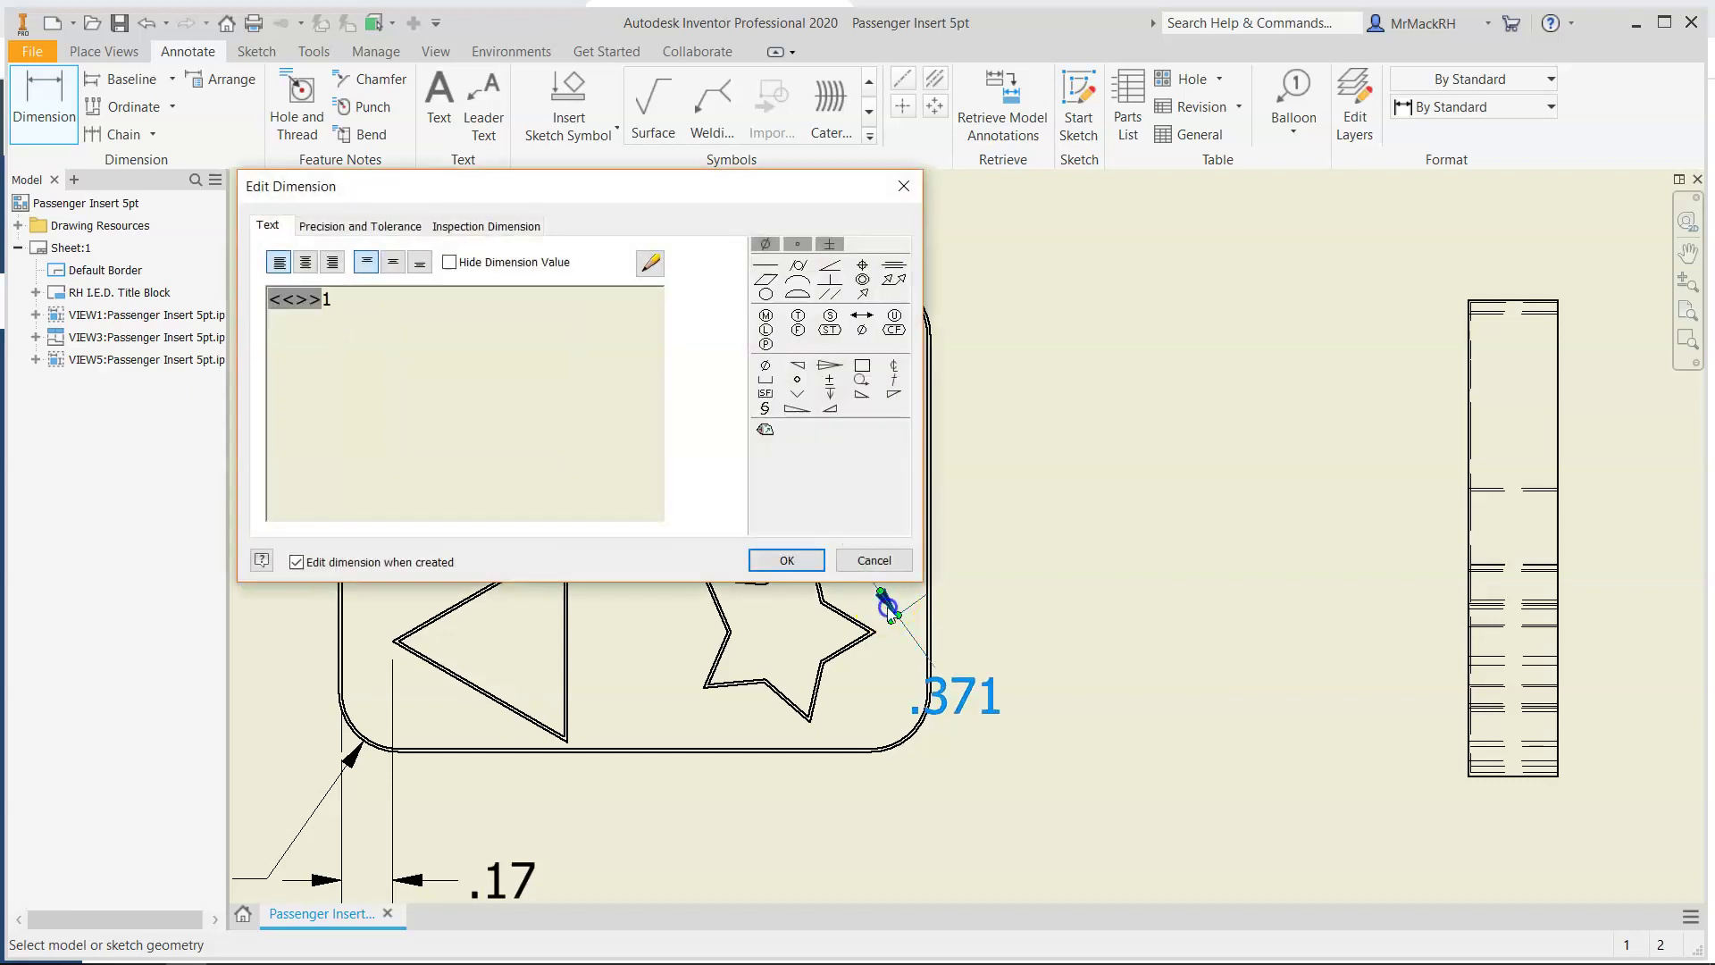
pyautogui.press('Escape')
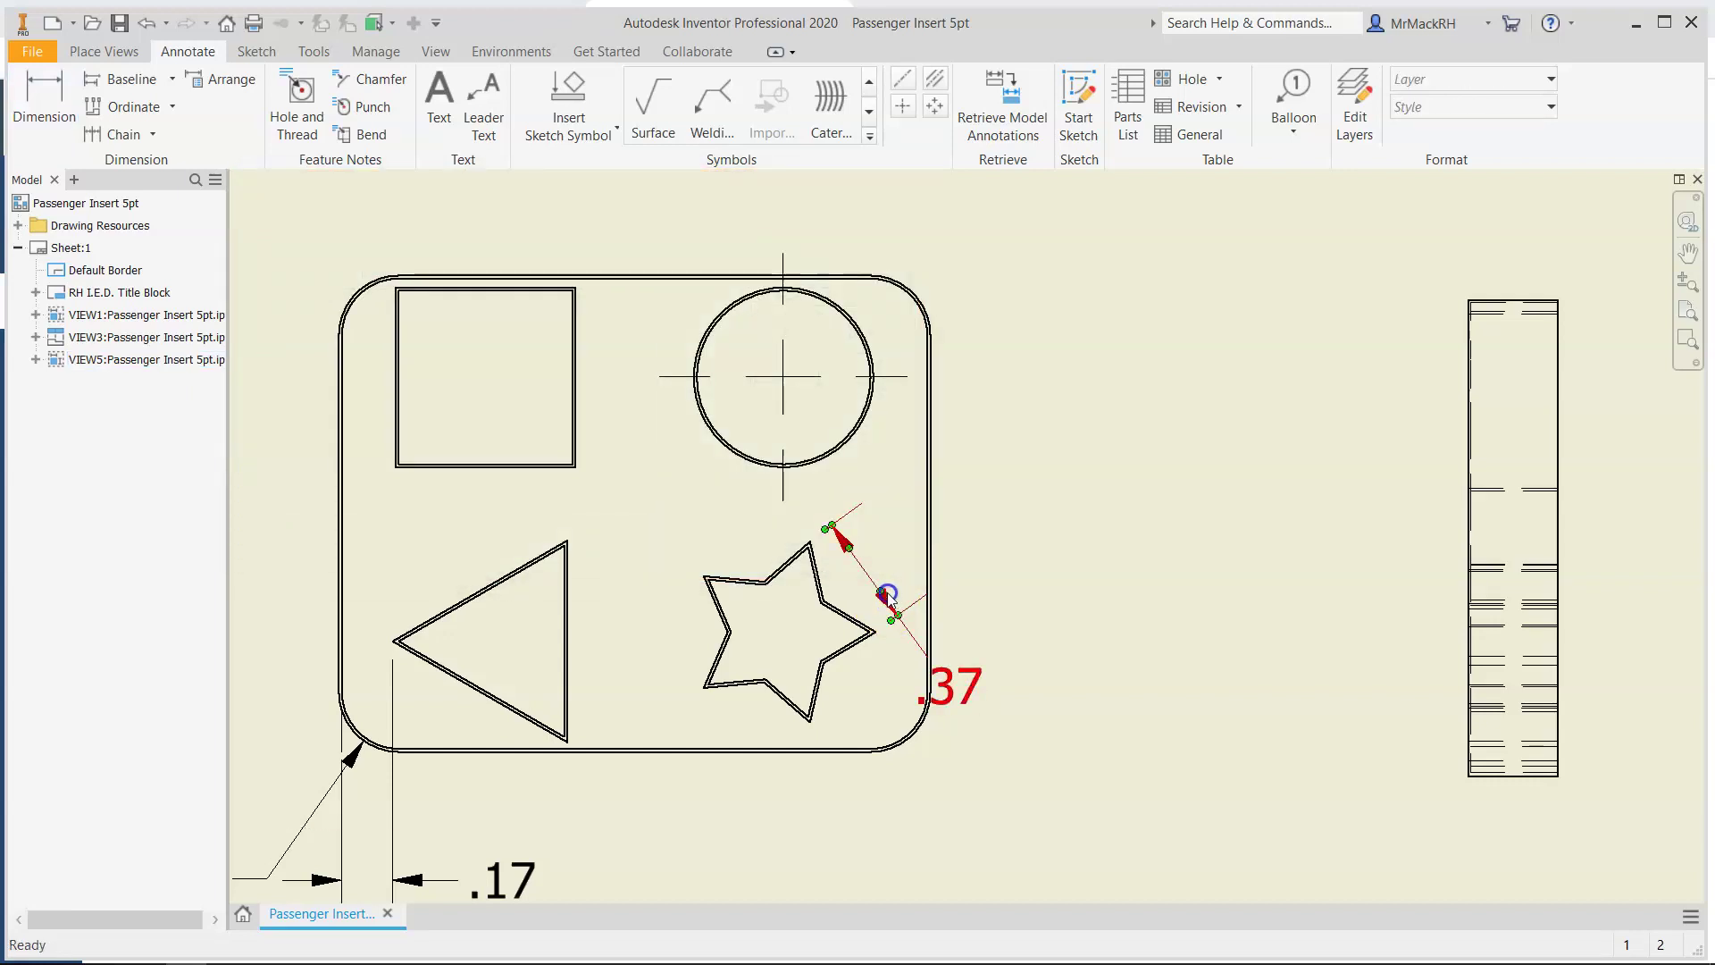
# Drag the .37 dimension's text and line outward past the insert's edge, clear of the star
pyautogui.click(887, 593)
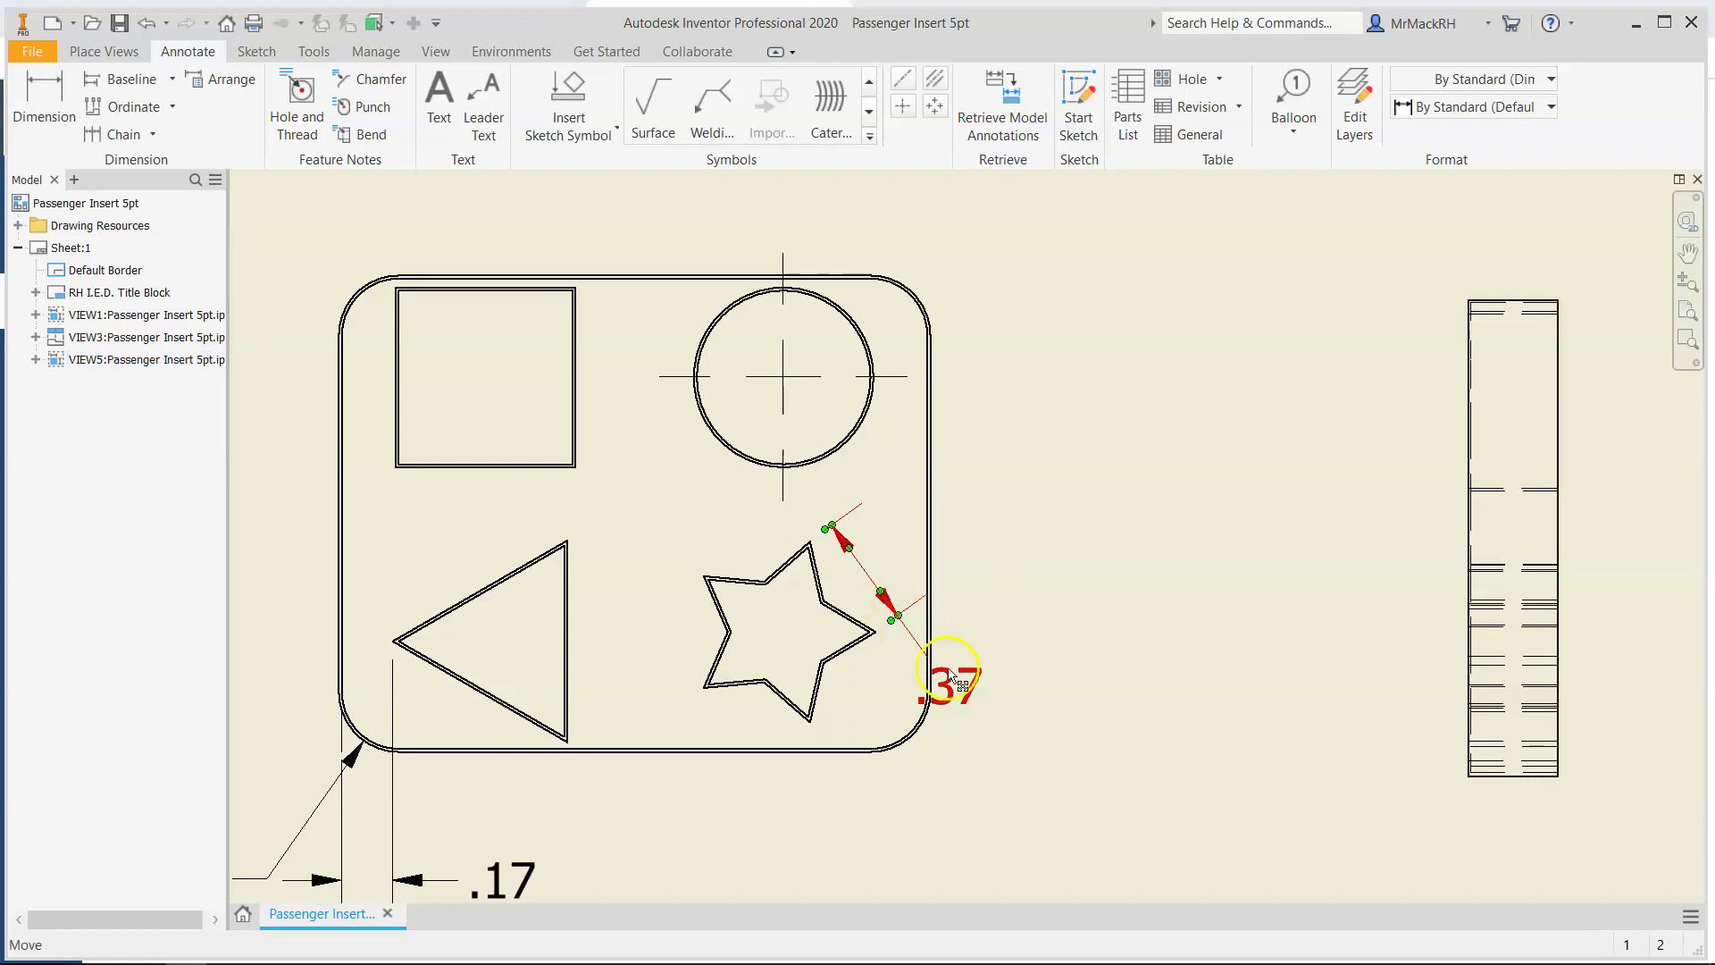
pyautogui.moveTo(949, 676); pyautogui.dragTo(994, 615)
pyautogui.click(891, 594)
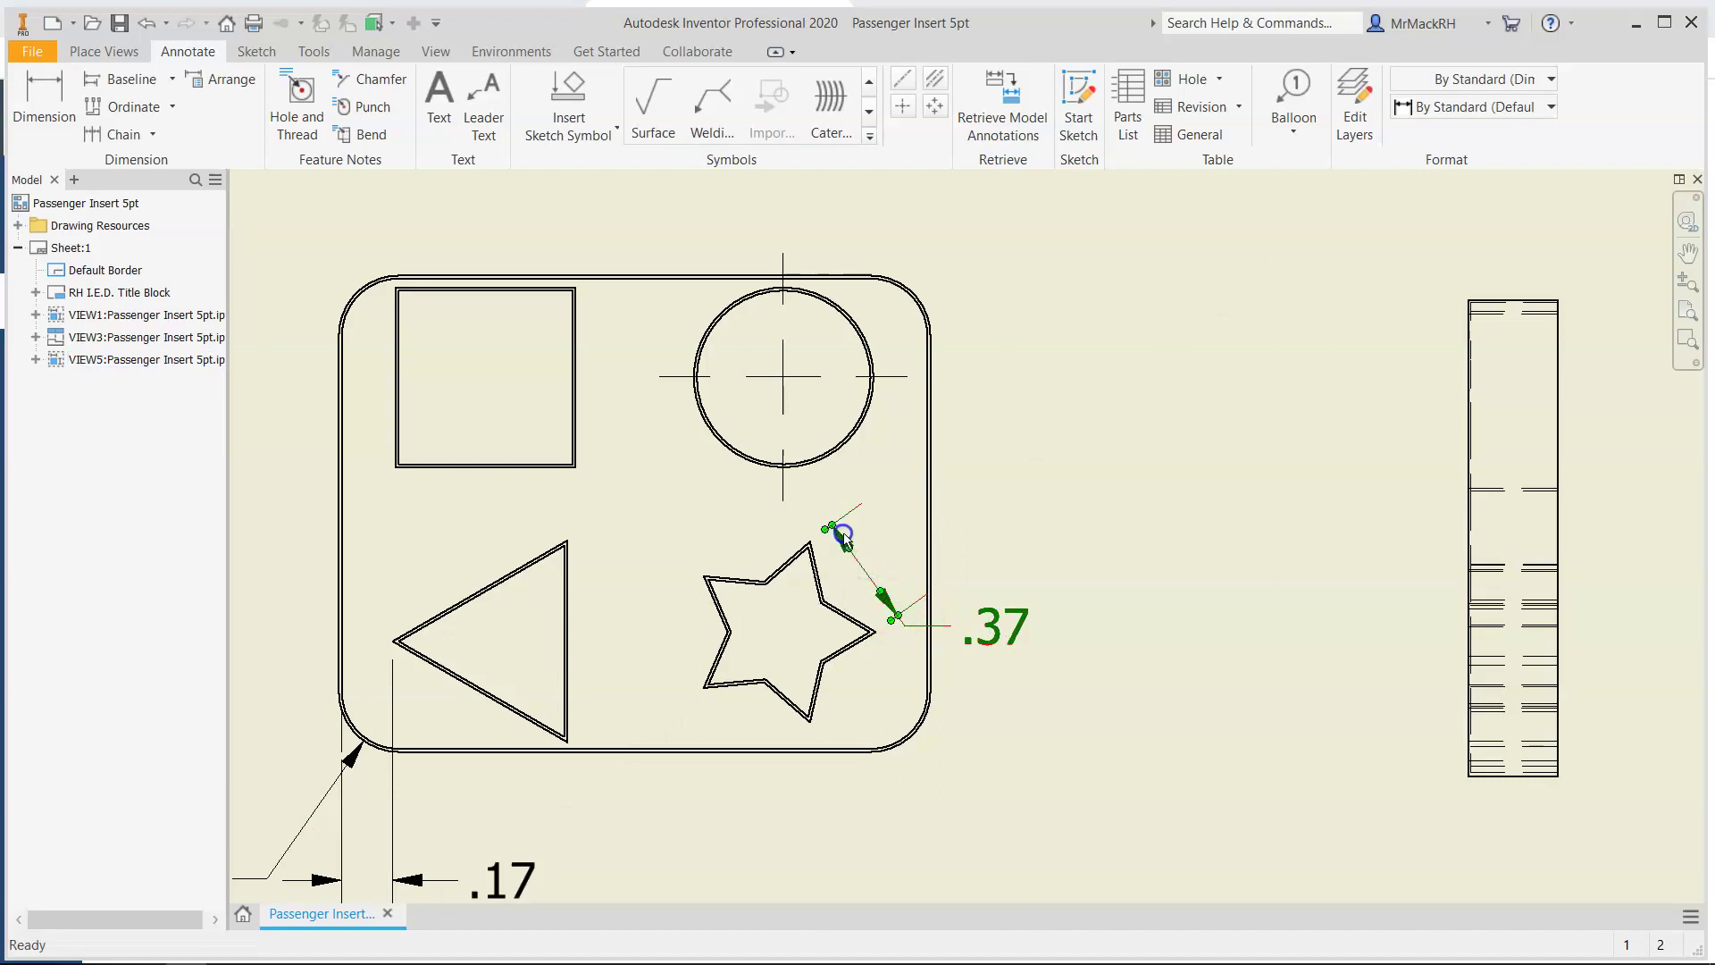
pyautogui.click(1015, 625)
pyautogui.moveTo(984, 636); pyautogui.dragTo(979, 700)
pyautogui.moveTo(919, 651); pyautogui.dragTo(980, 604)
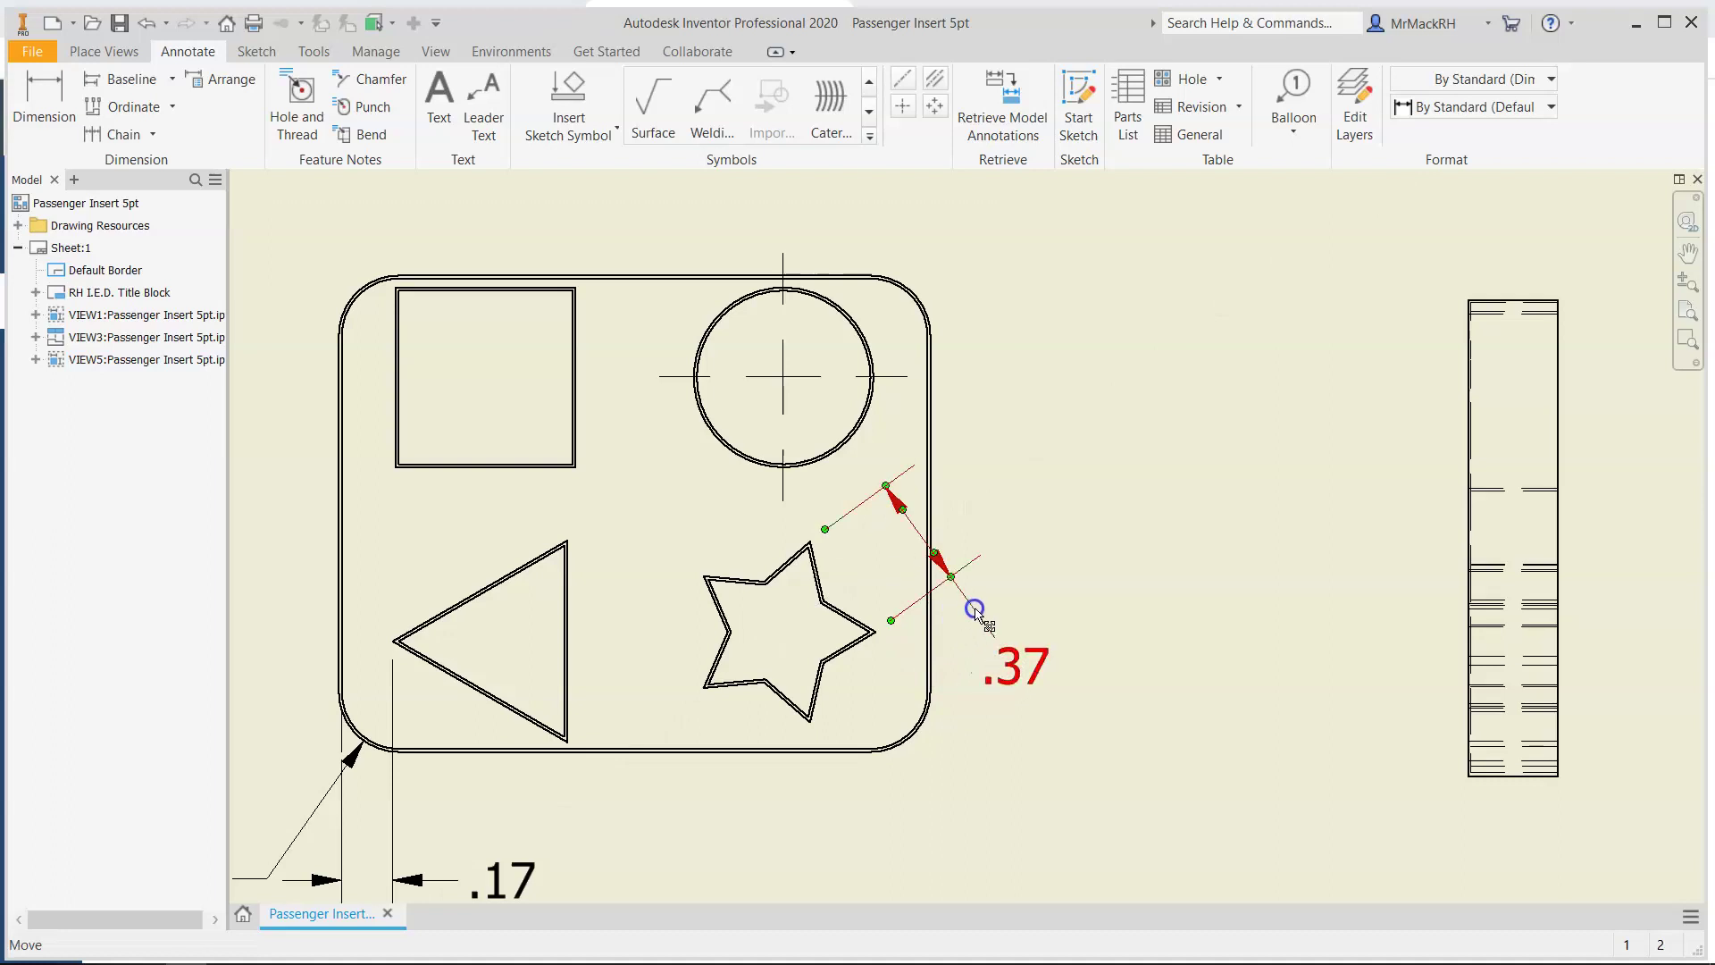
pyautogui.click(1104, 465)
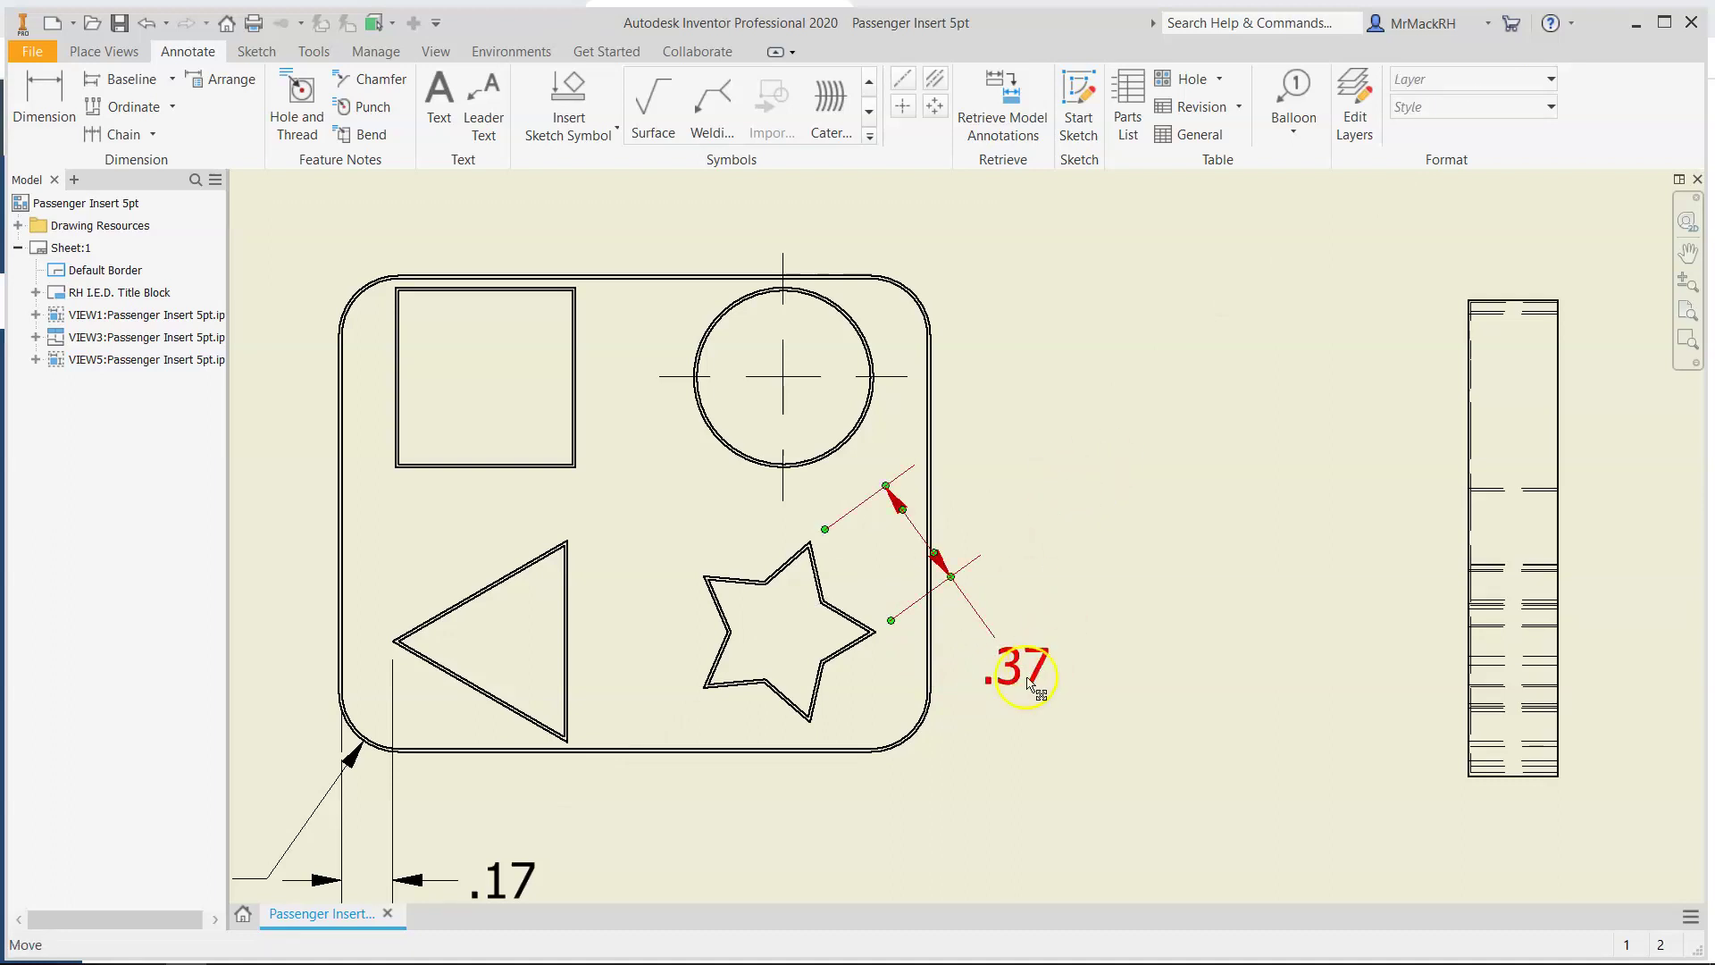
pyautogui.scroll(-2, 832, 631)
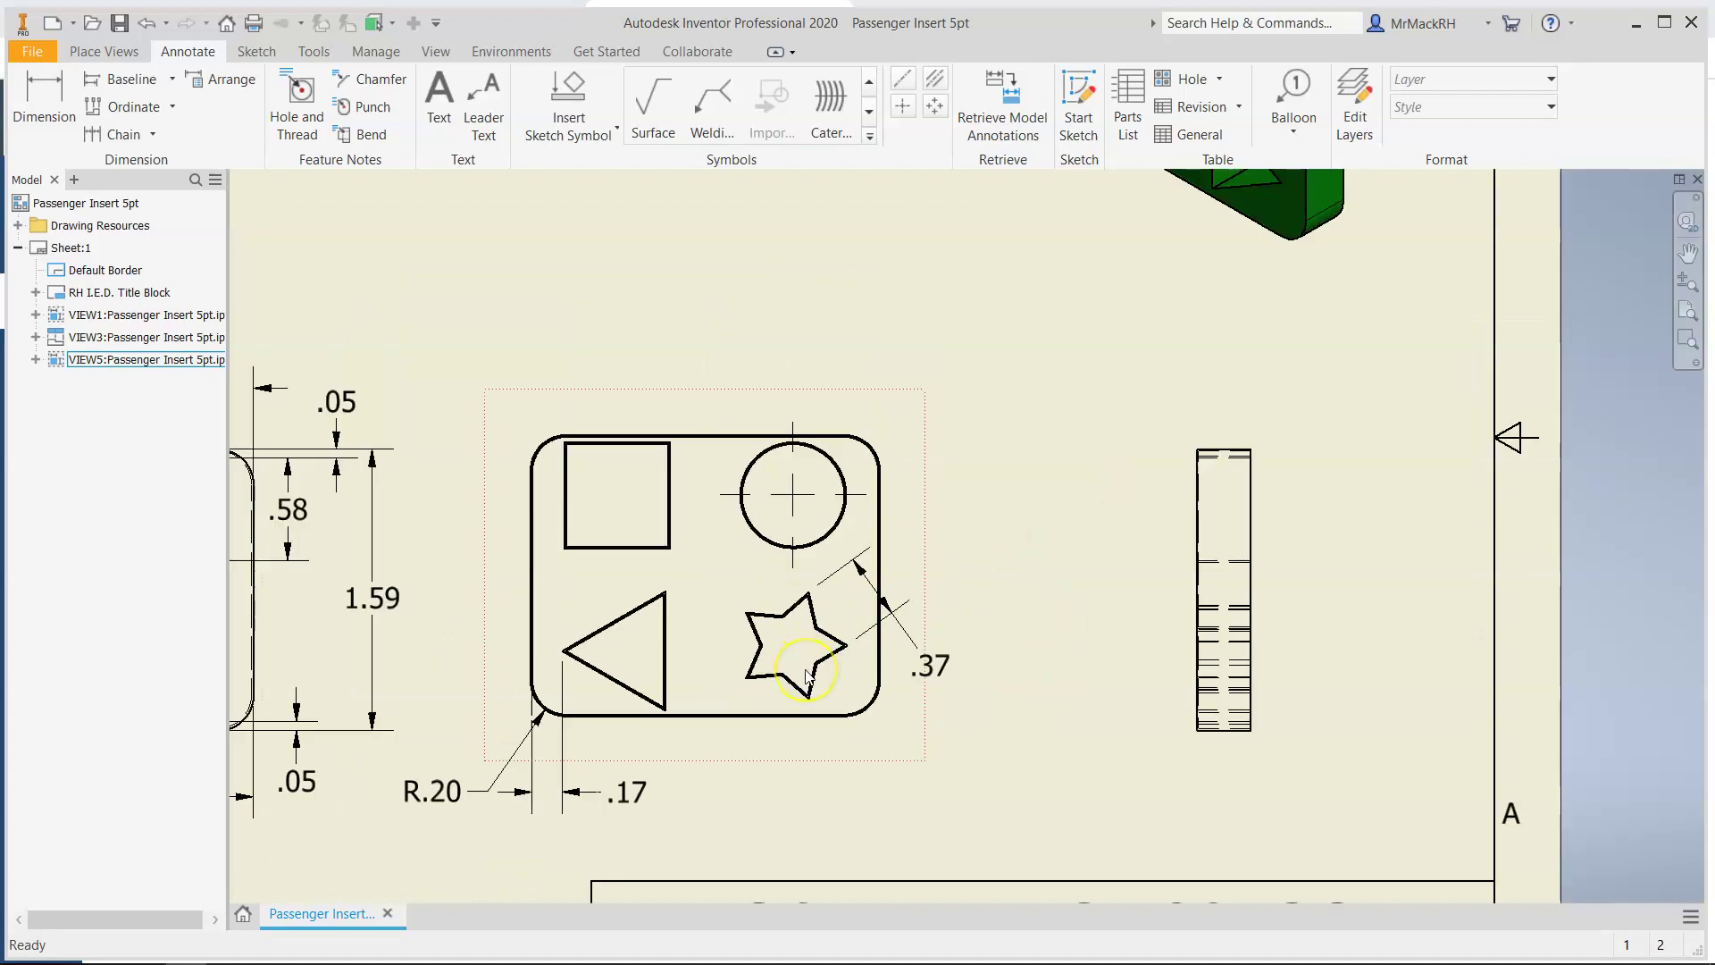
pyautogui.scroll(-4, 807, 674)
pyautogui.scroll(6, 518, 714)
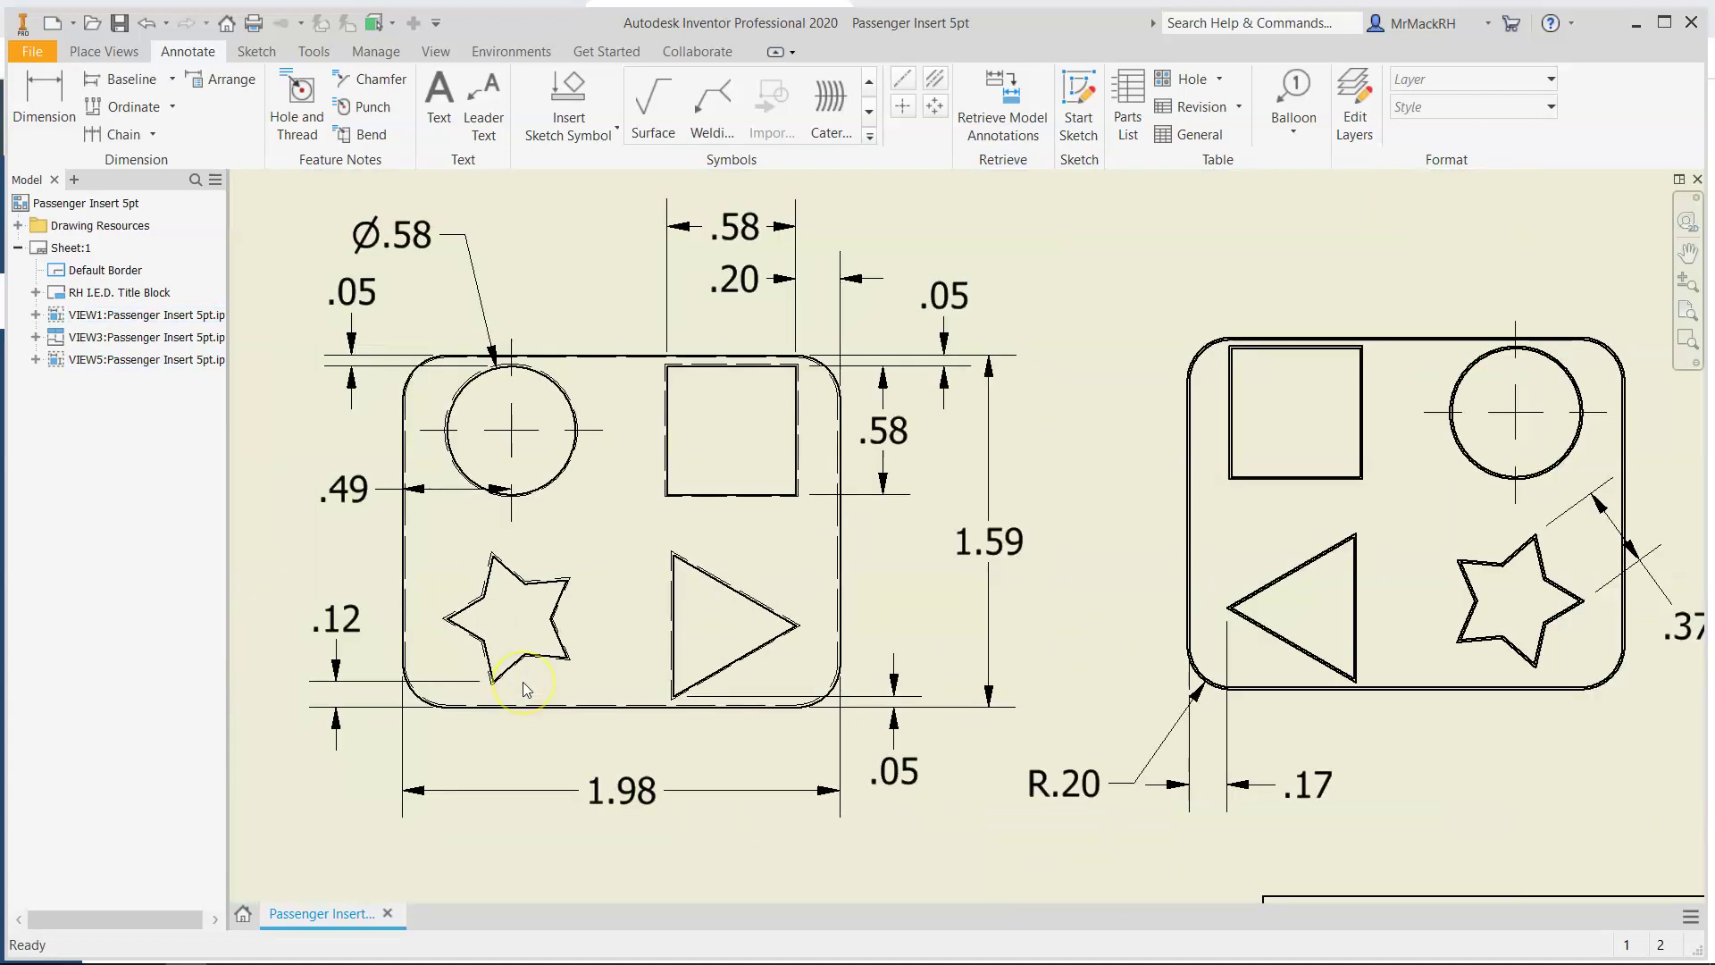
pyautogui.scroll(-3, 540, 683)
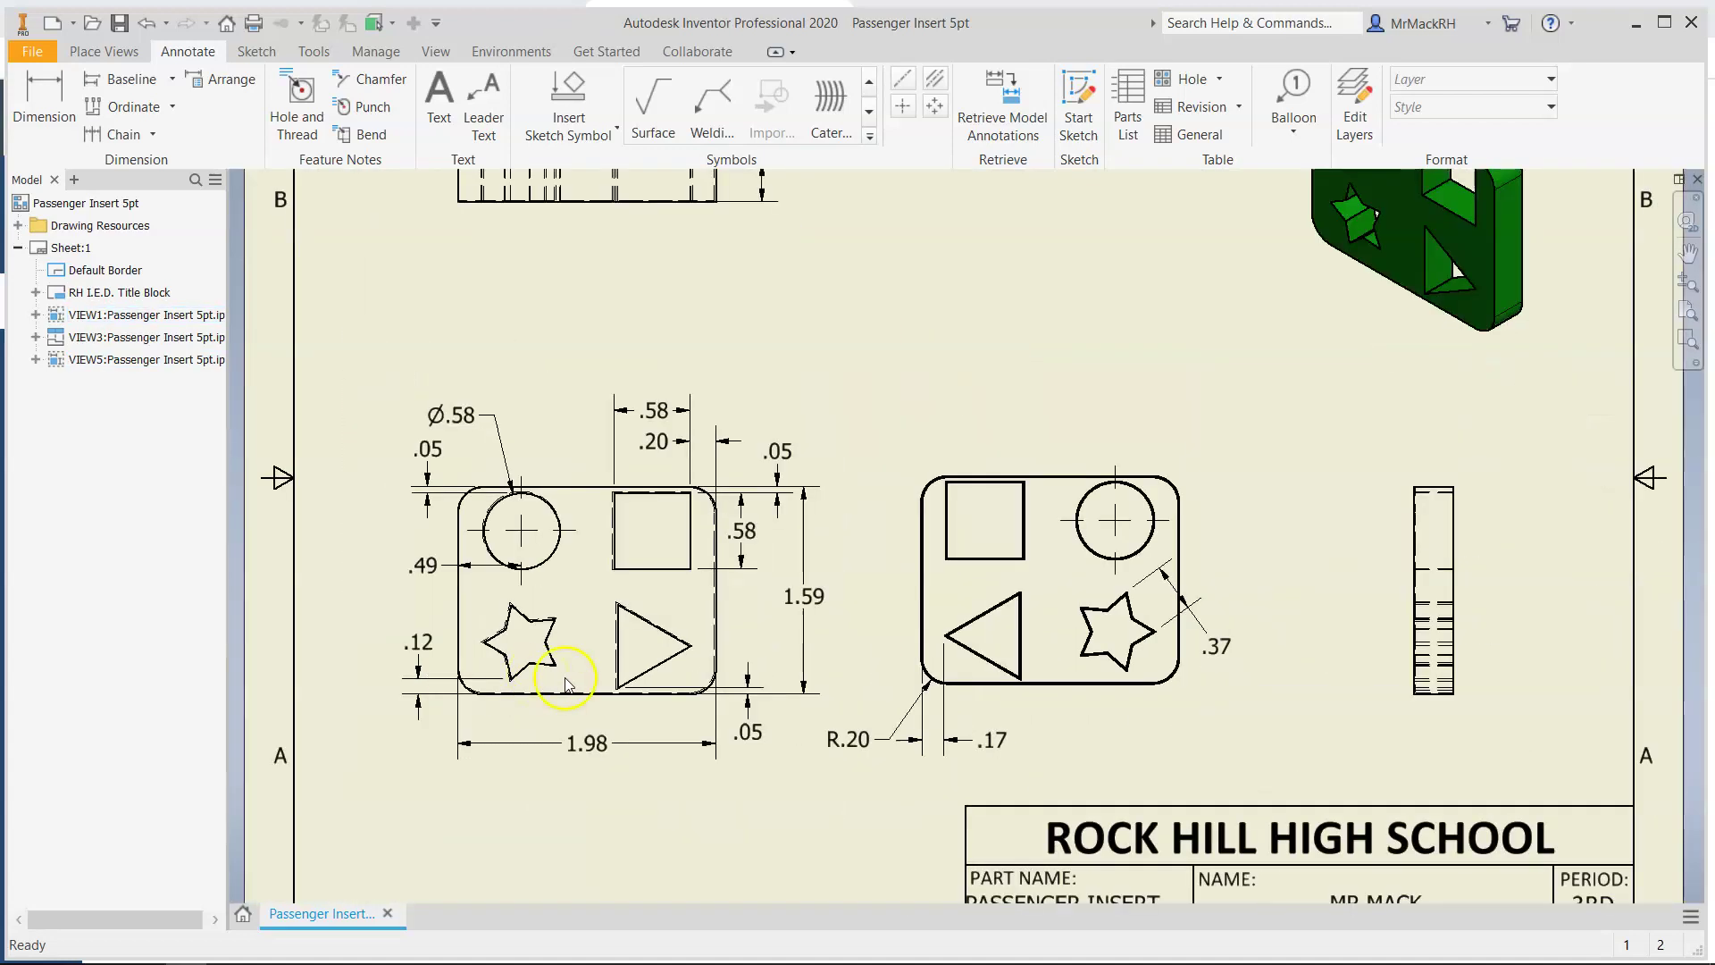
# Delete the .12 dimension from the front view
pyautogui.click(420, 657)
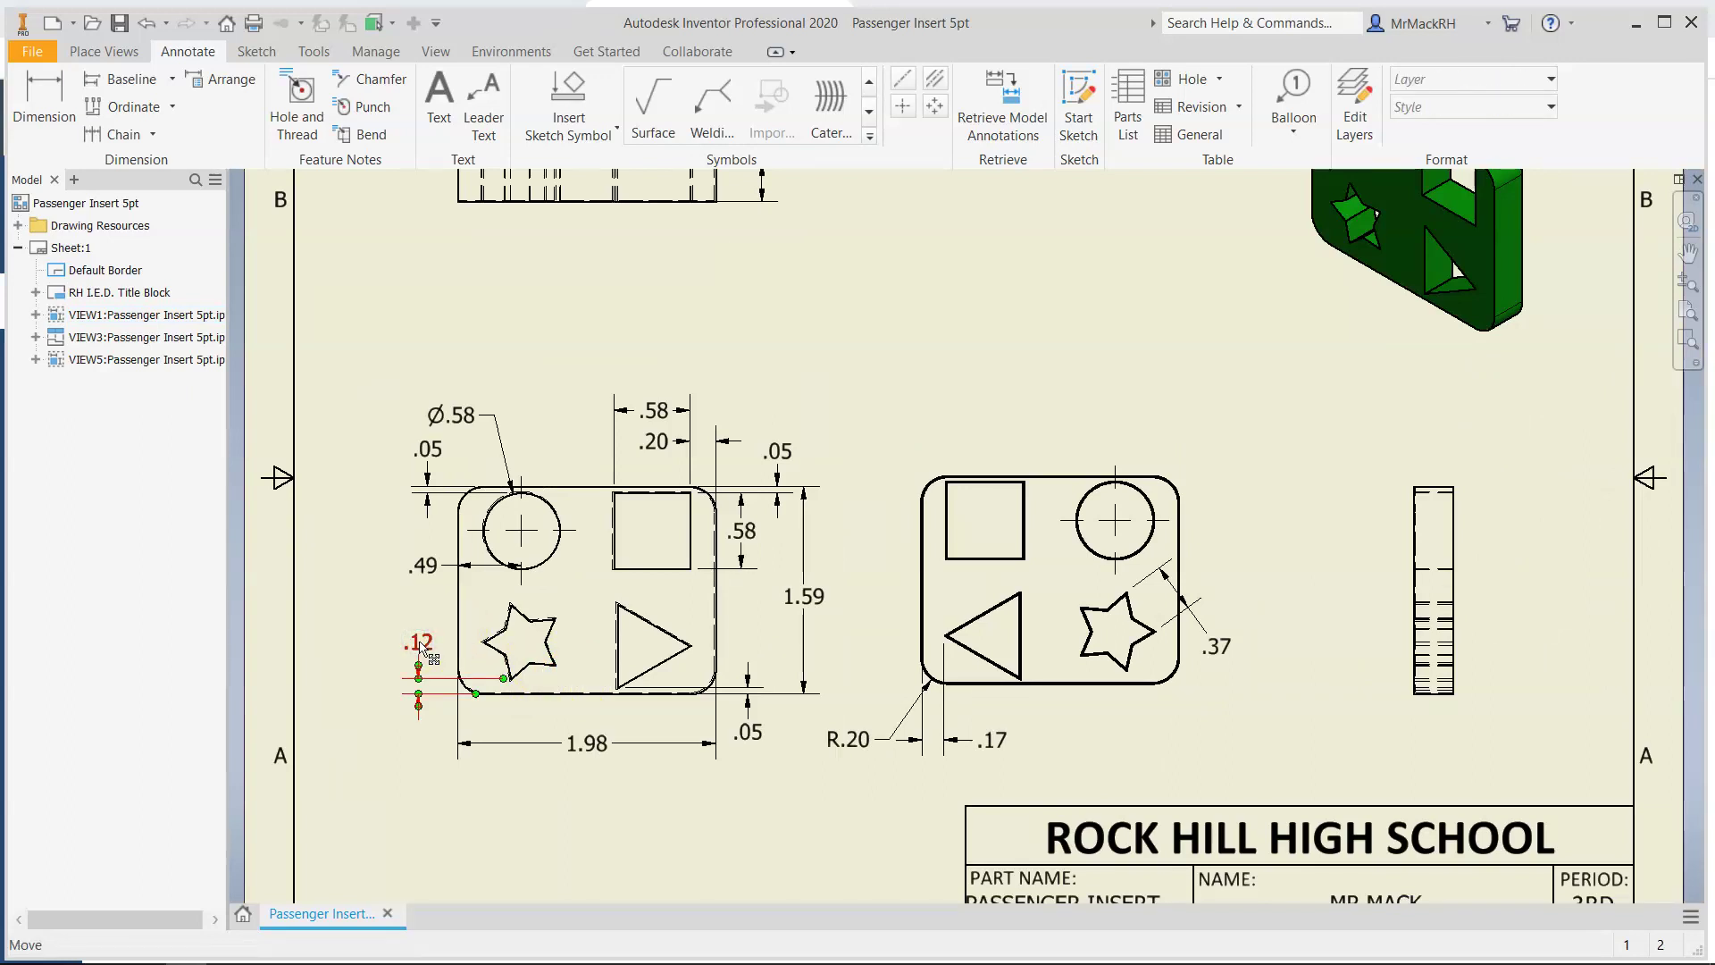
pyautogui.rightClick(420, 649)
pyautogui.click(462, 611)
pyautogui.scroll(5, 1325, 624)
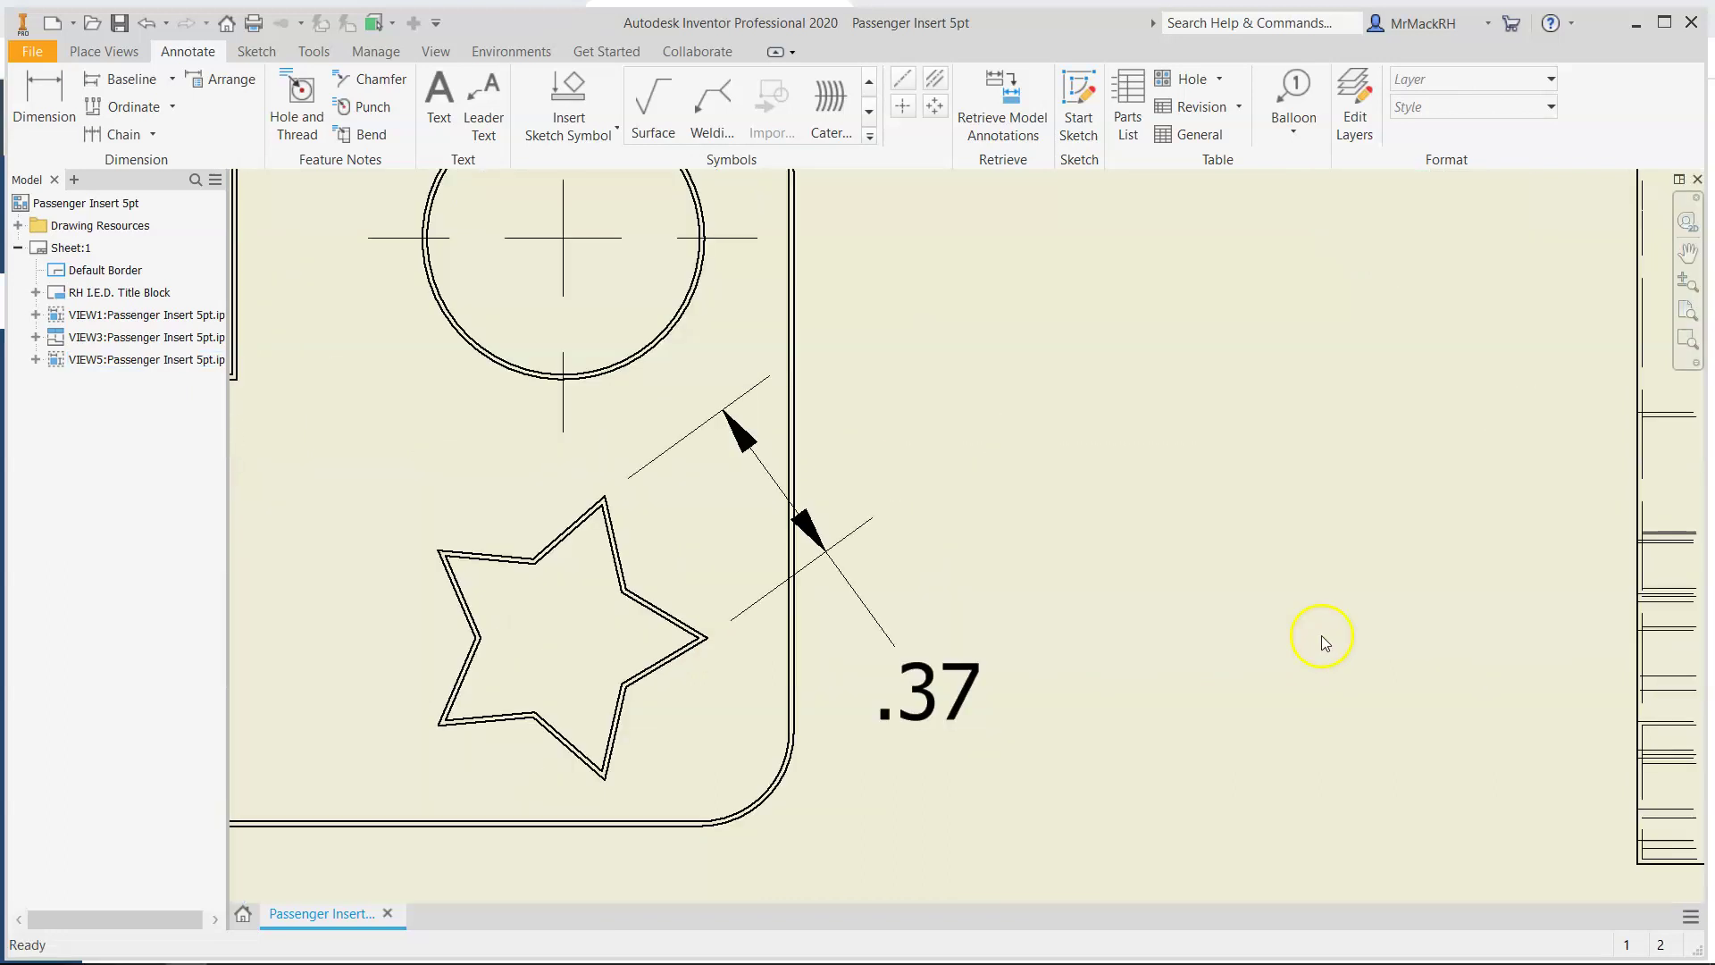
pyautogui.click(44, 100)
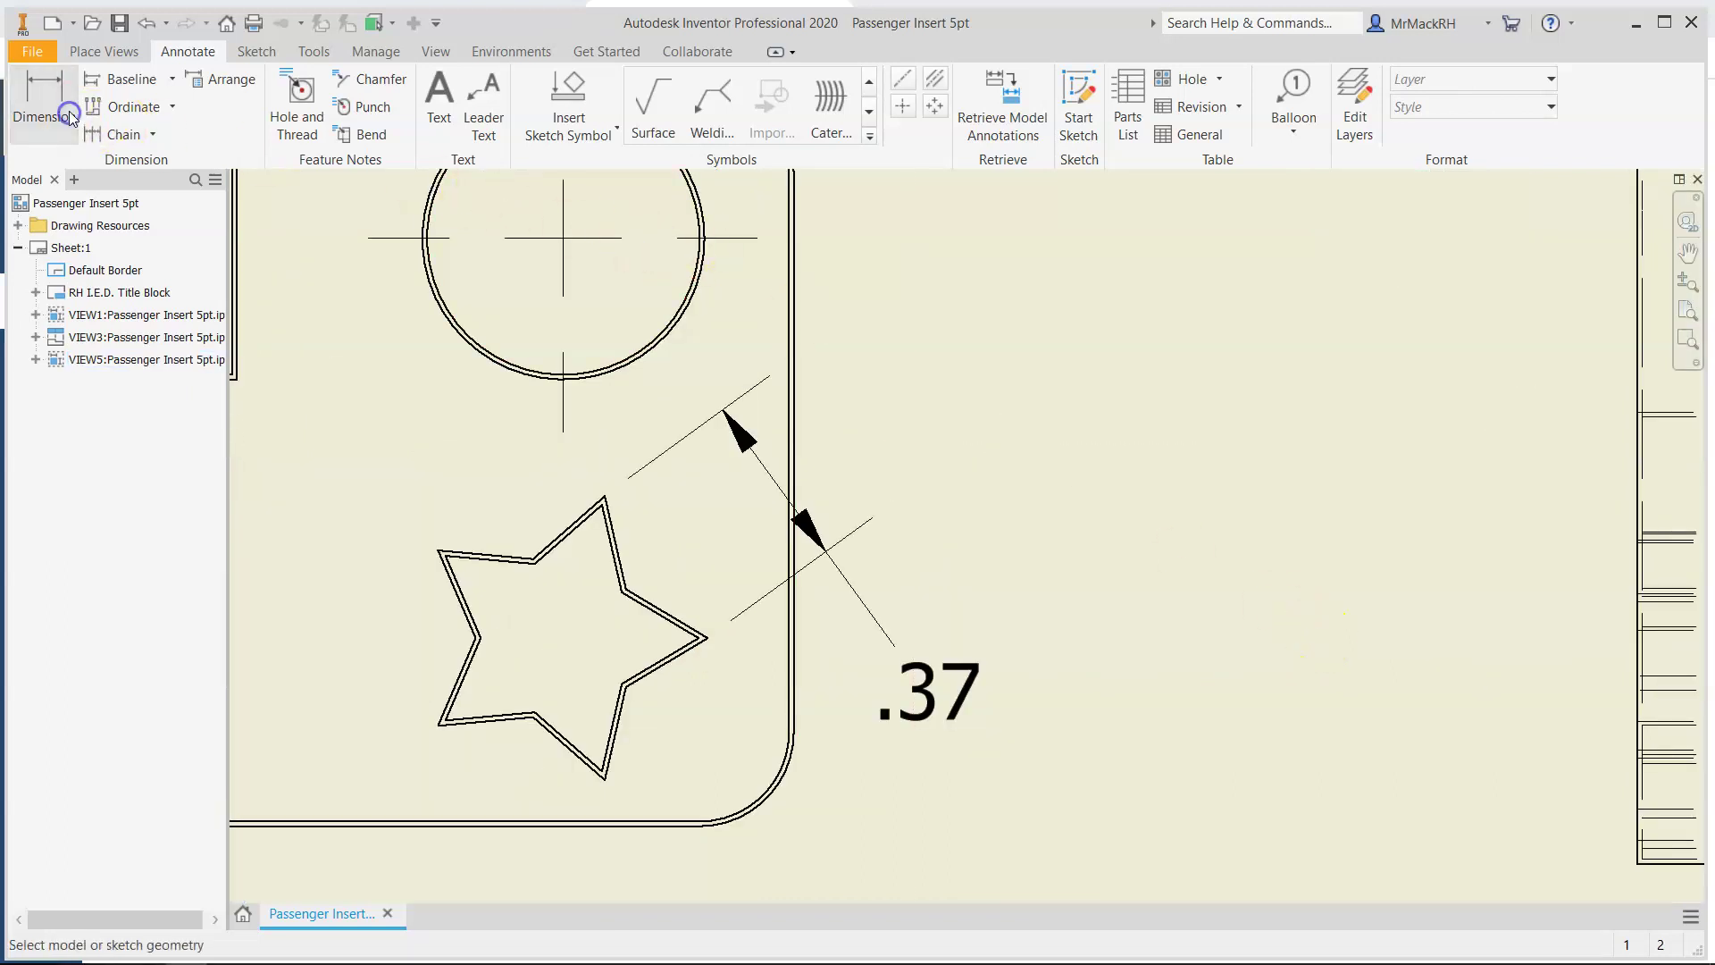
# Dimension the star's lower points: .10 from the bottom edge and .18 from the right edge
pyautogui.click(606, 779)
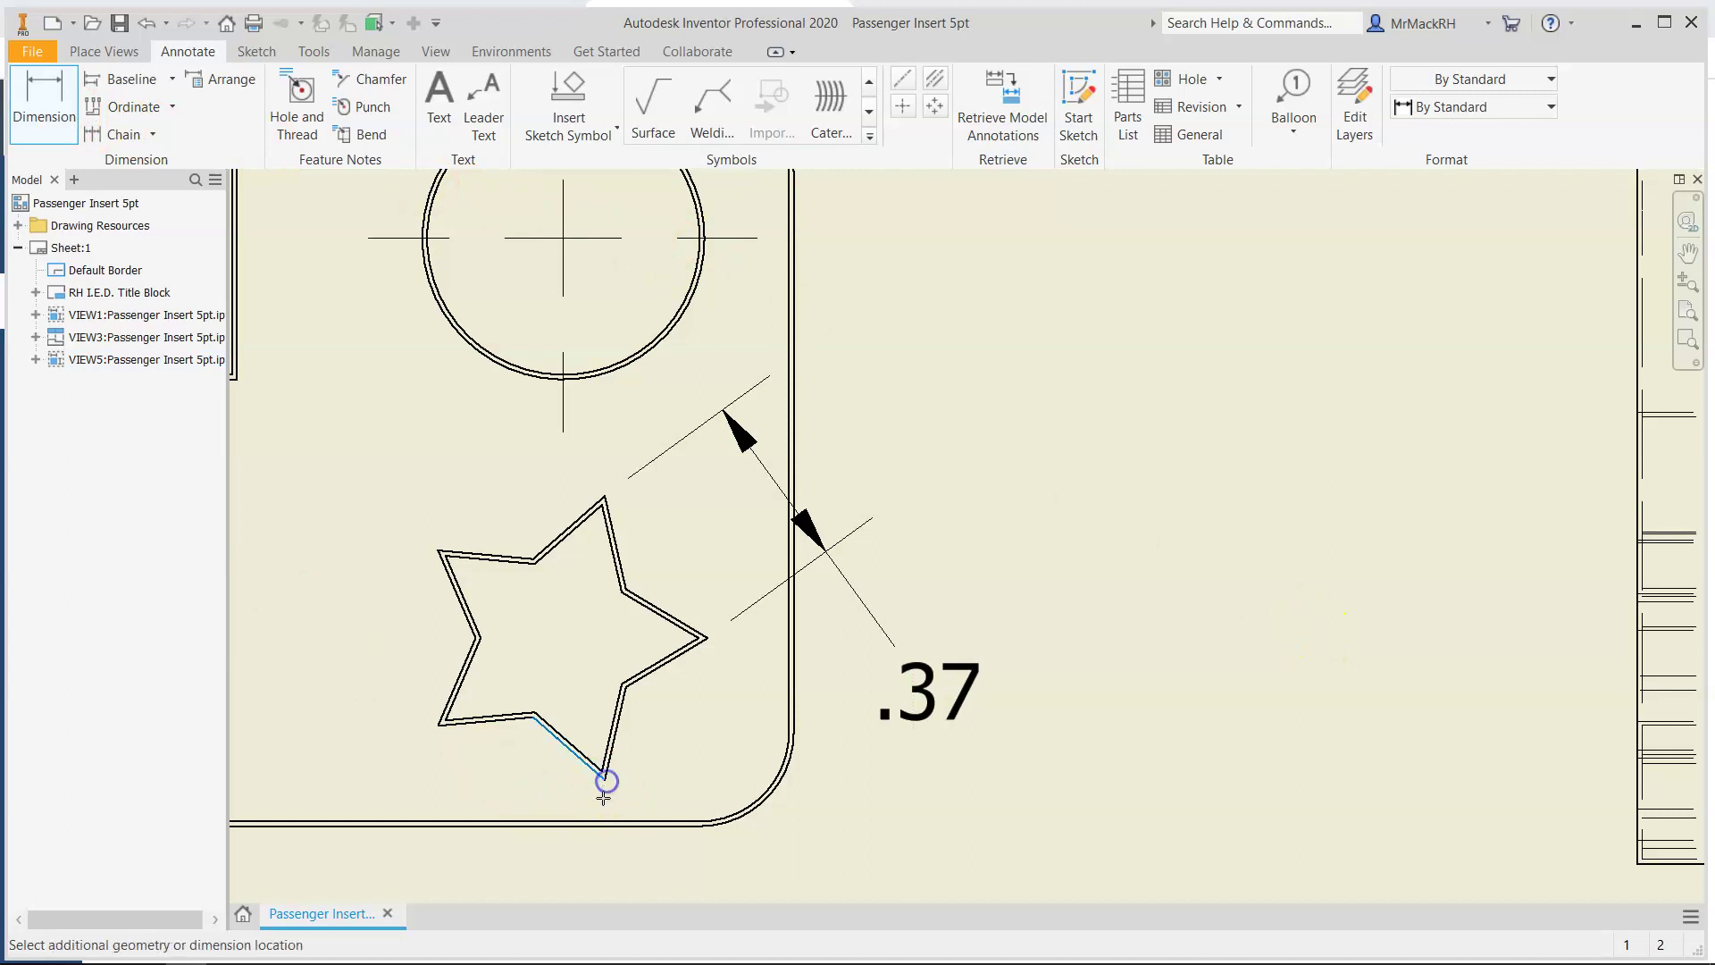
pyautogui.click(605, 823)
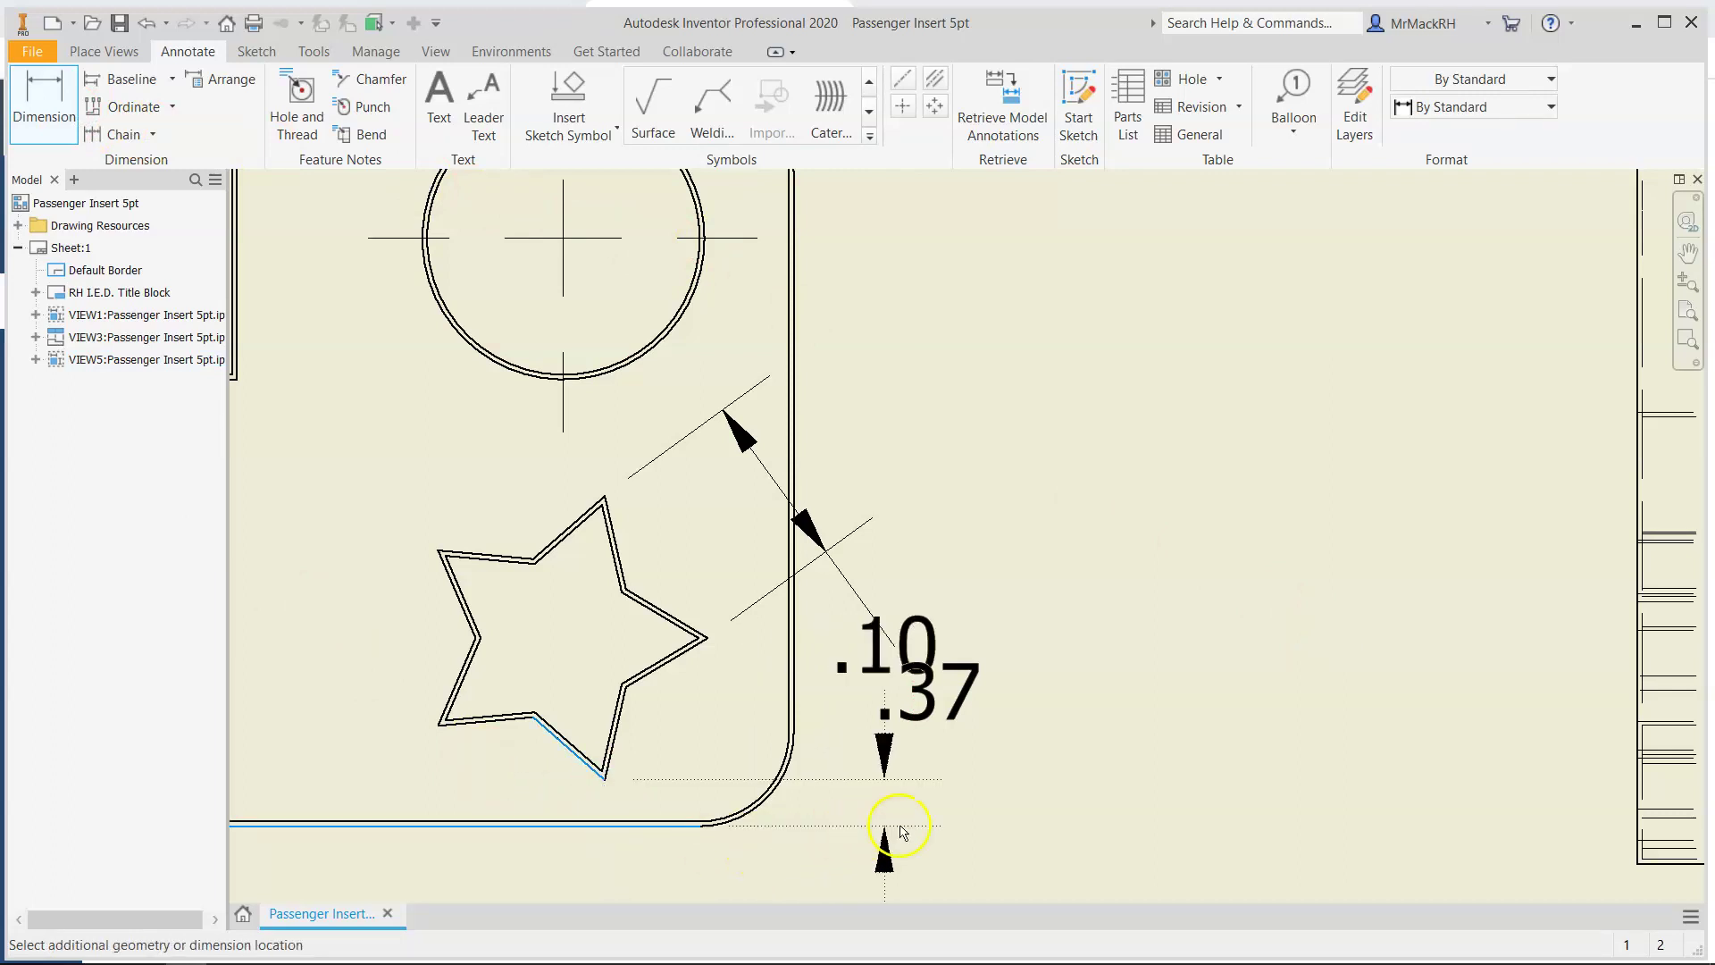
pyautogui.click(992, 696)
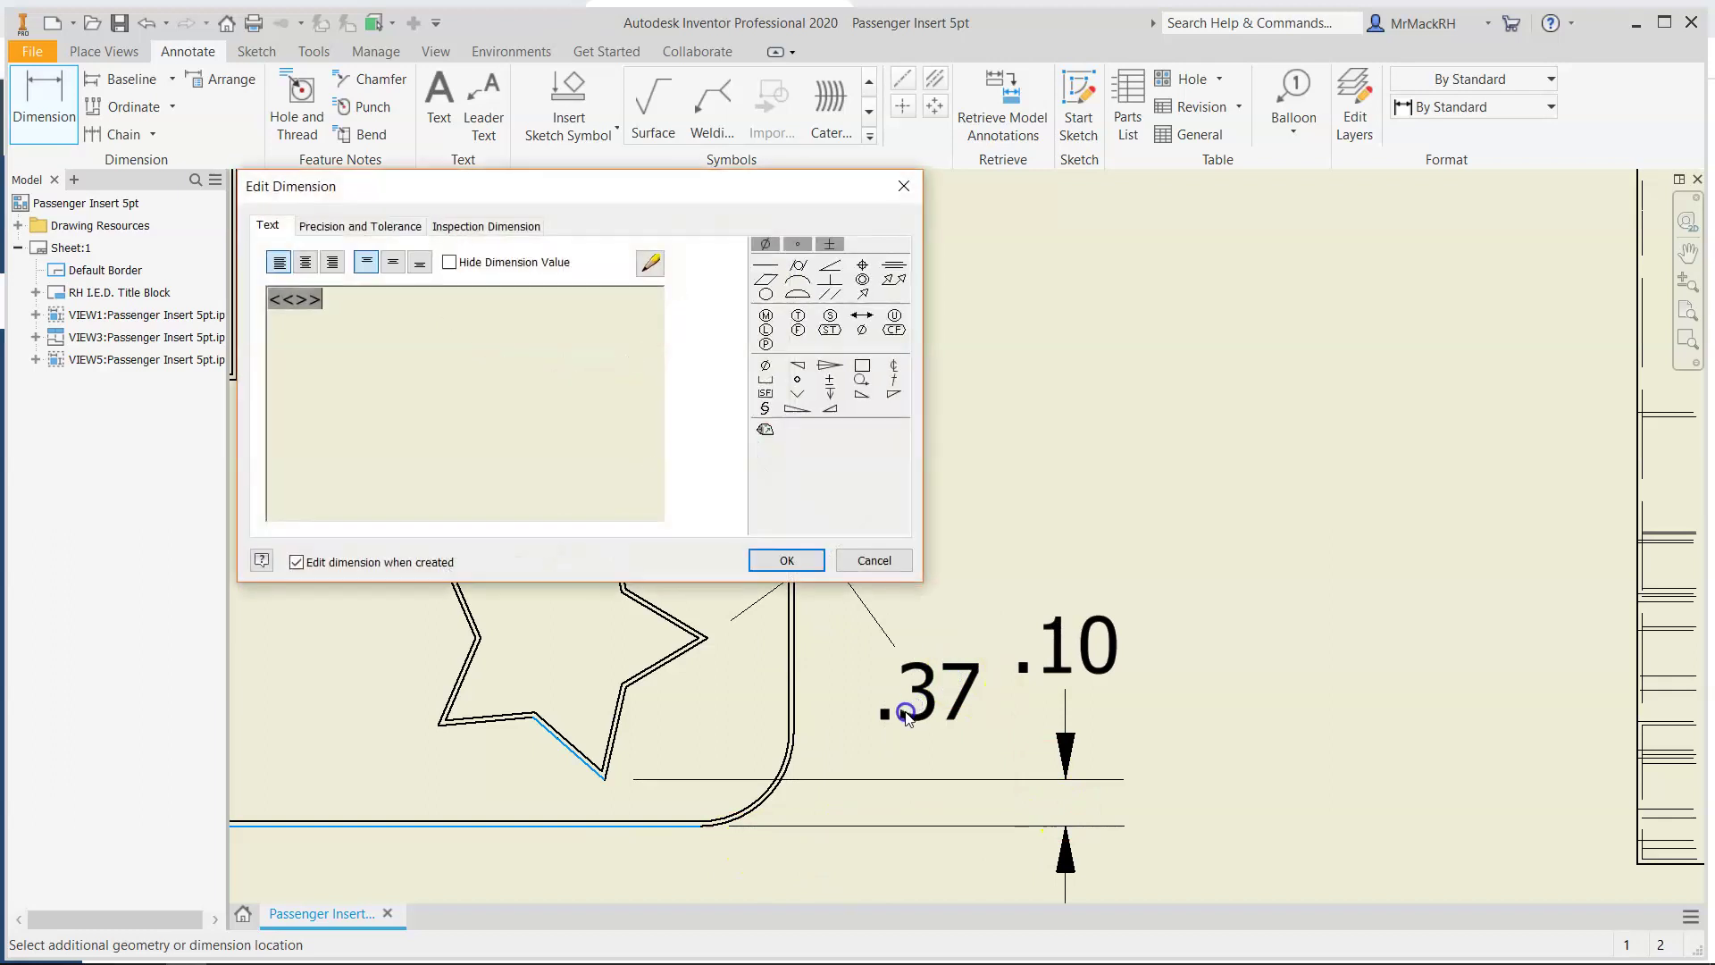
pyautogui.click(779, 556)
pyautogui.click(711, 639)
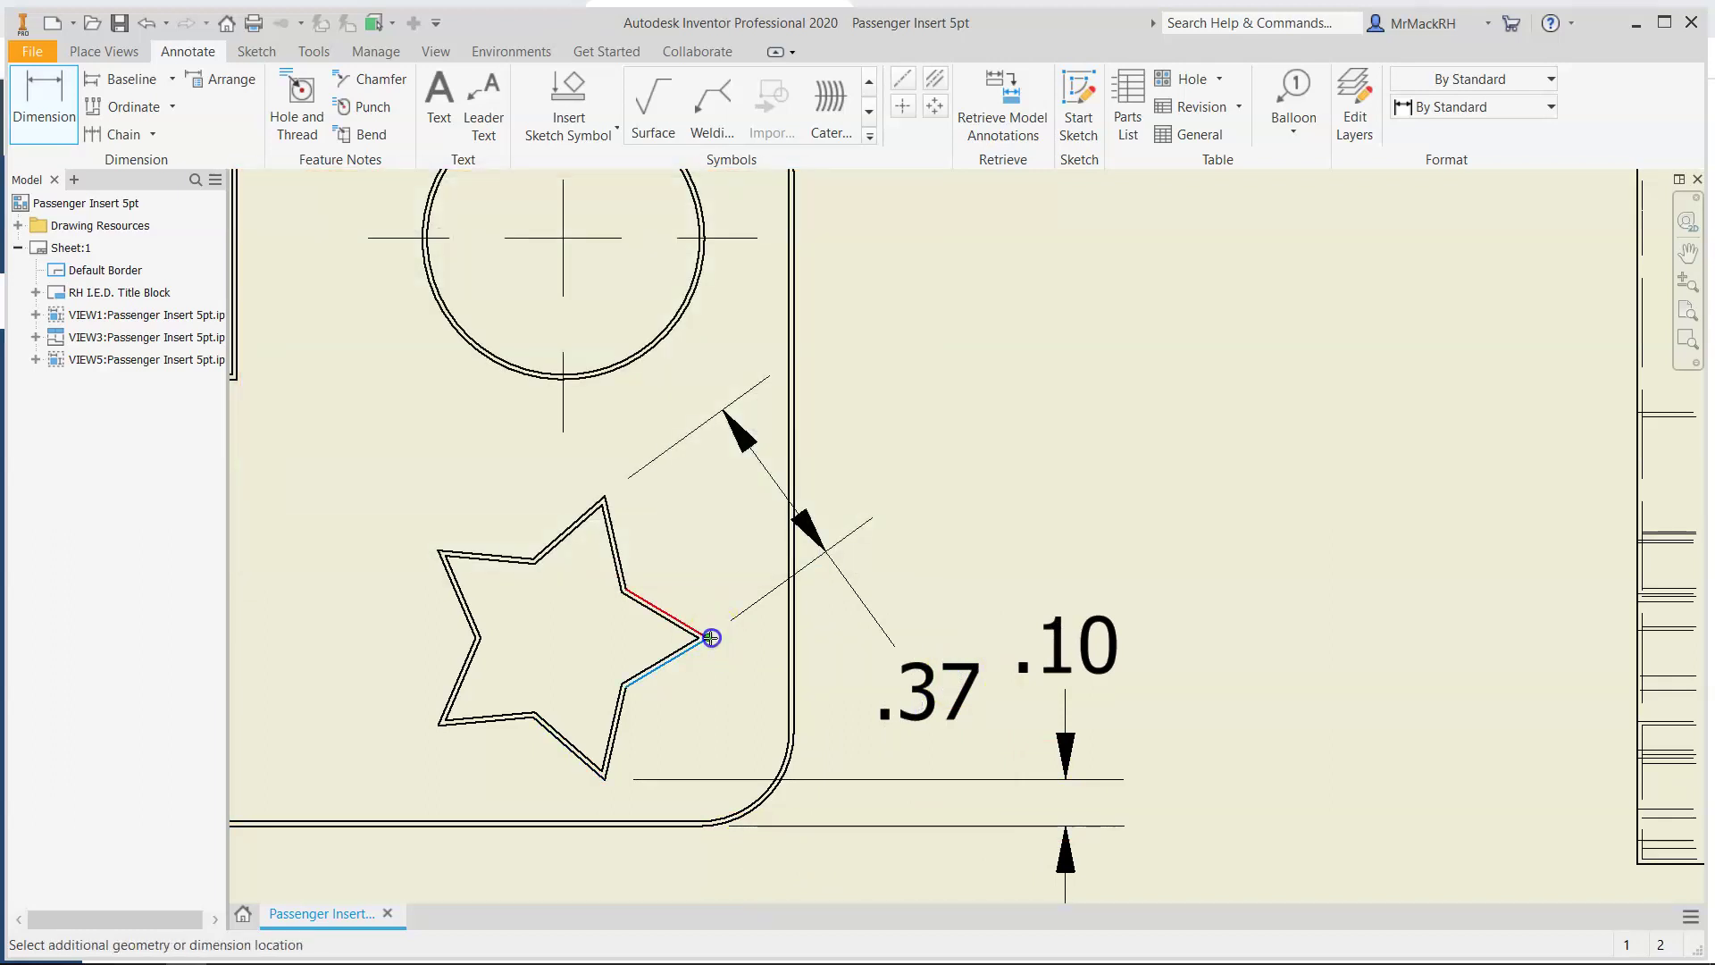
pyautogui.click(795, 643)
pyautogui.scroll(-5, 795, 643)
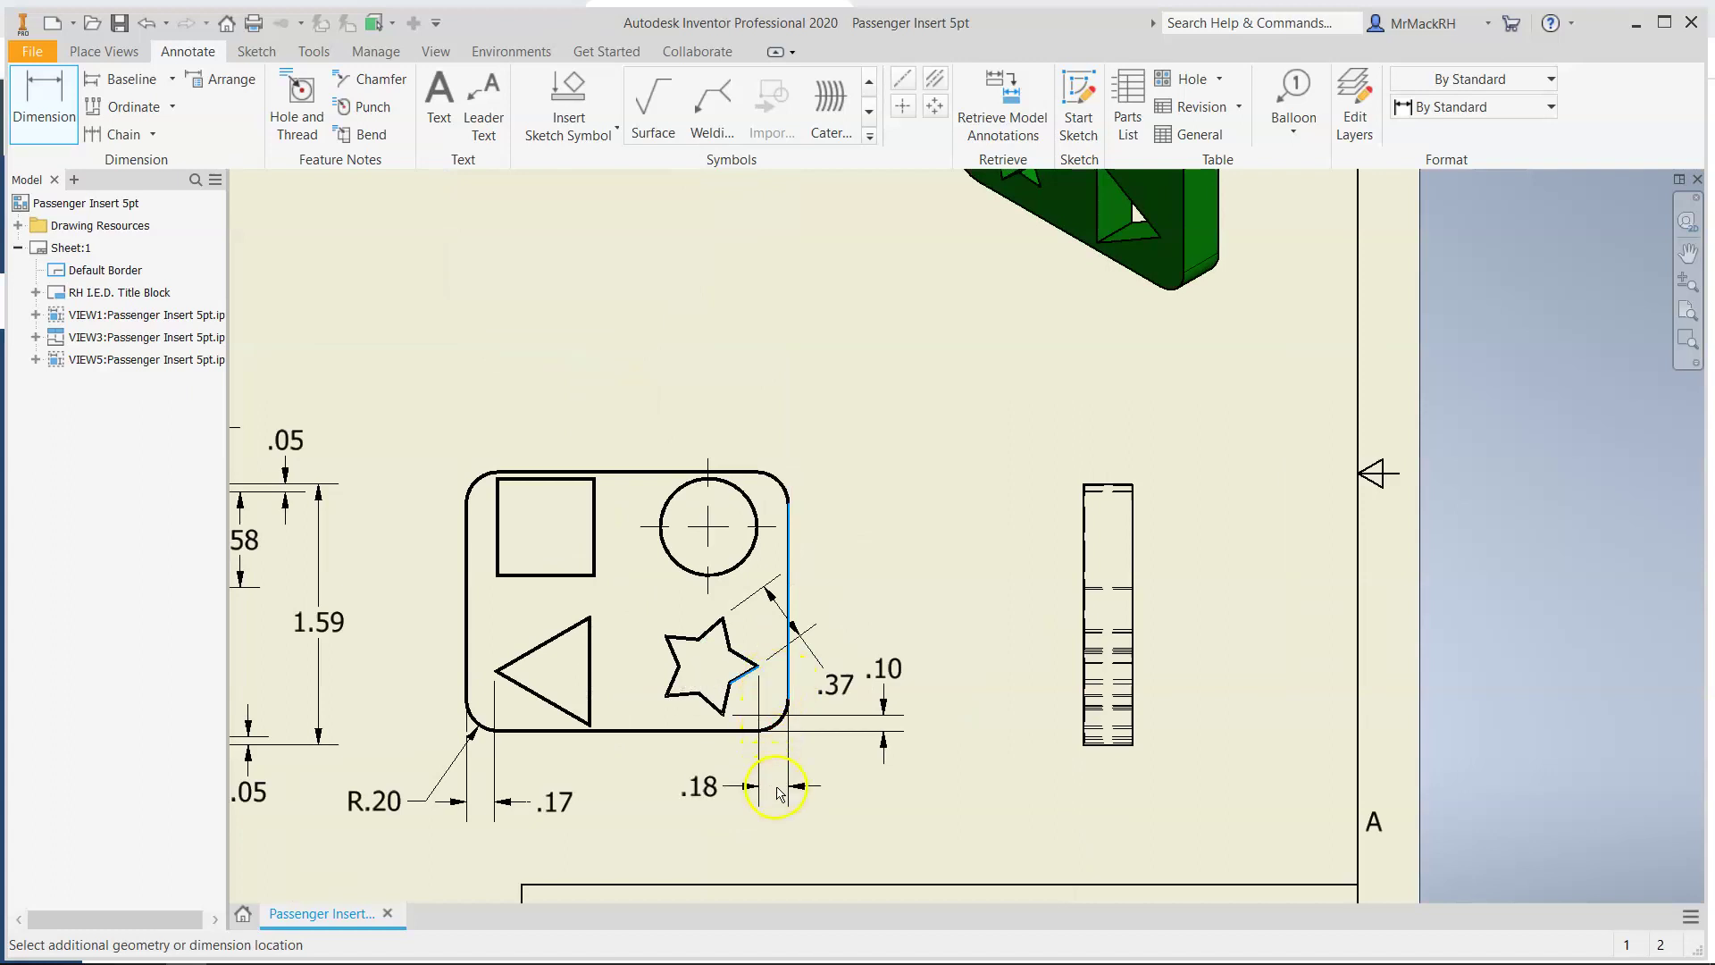
pyautogui.click(776, 791)
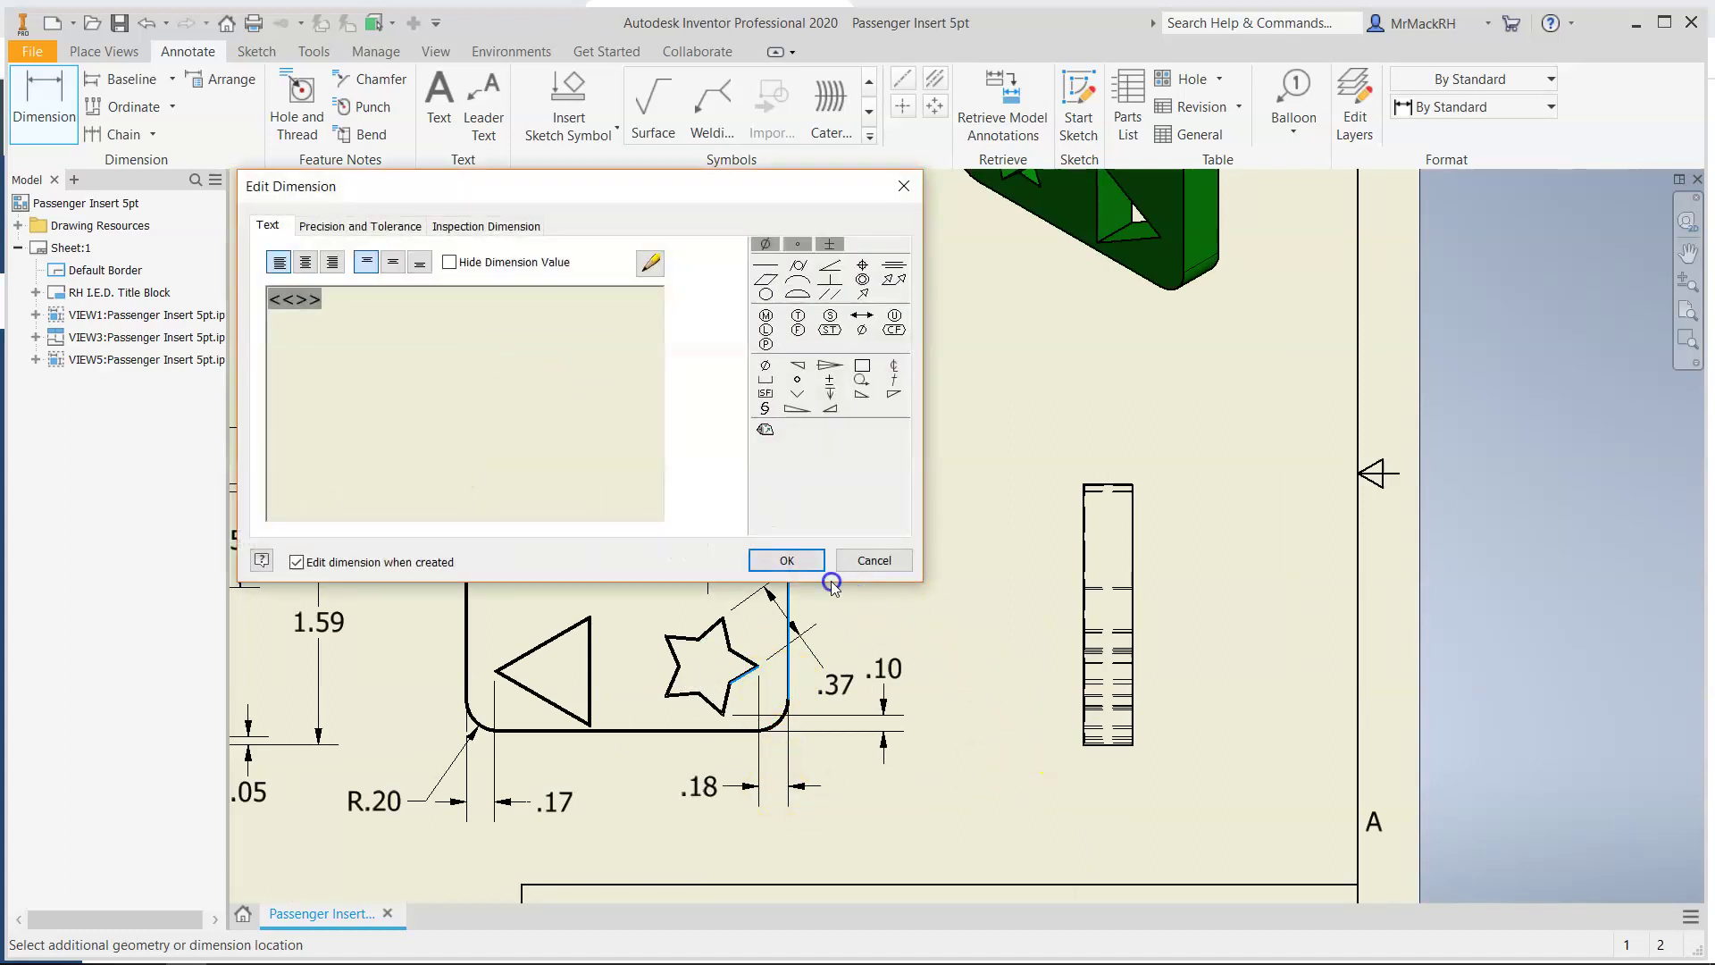
pyautogui.click(786, 555)
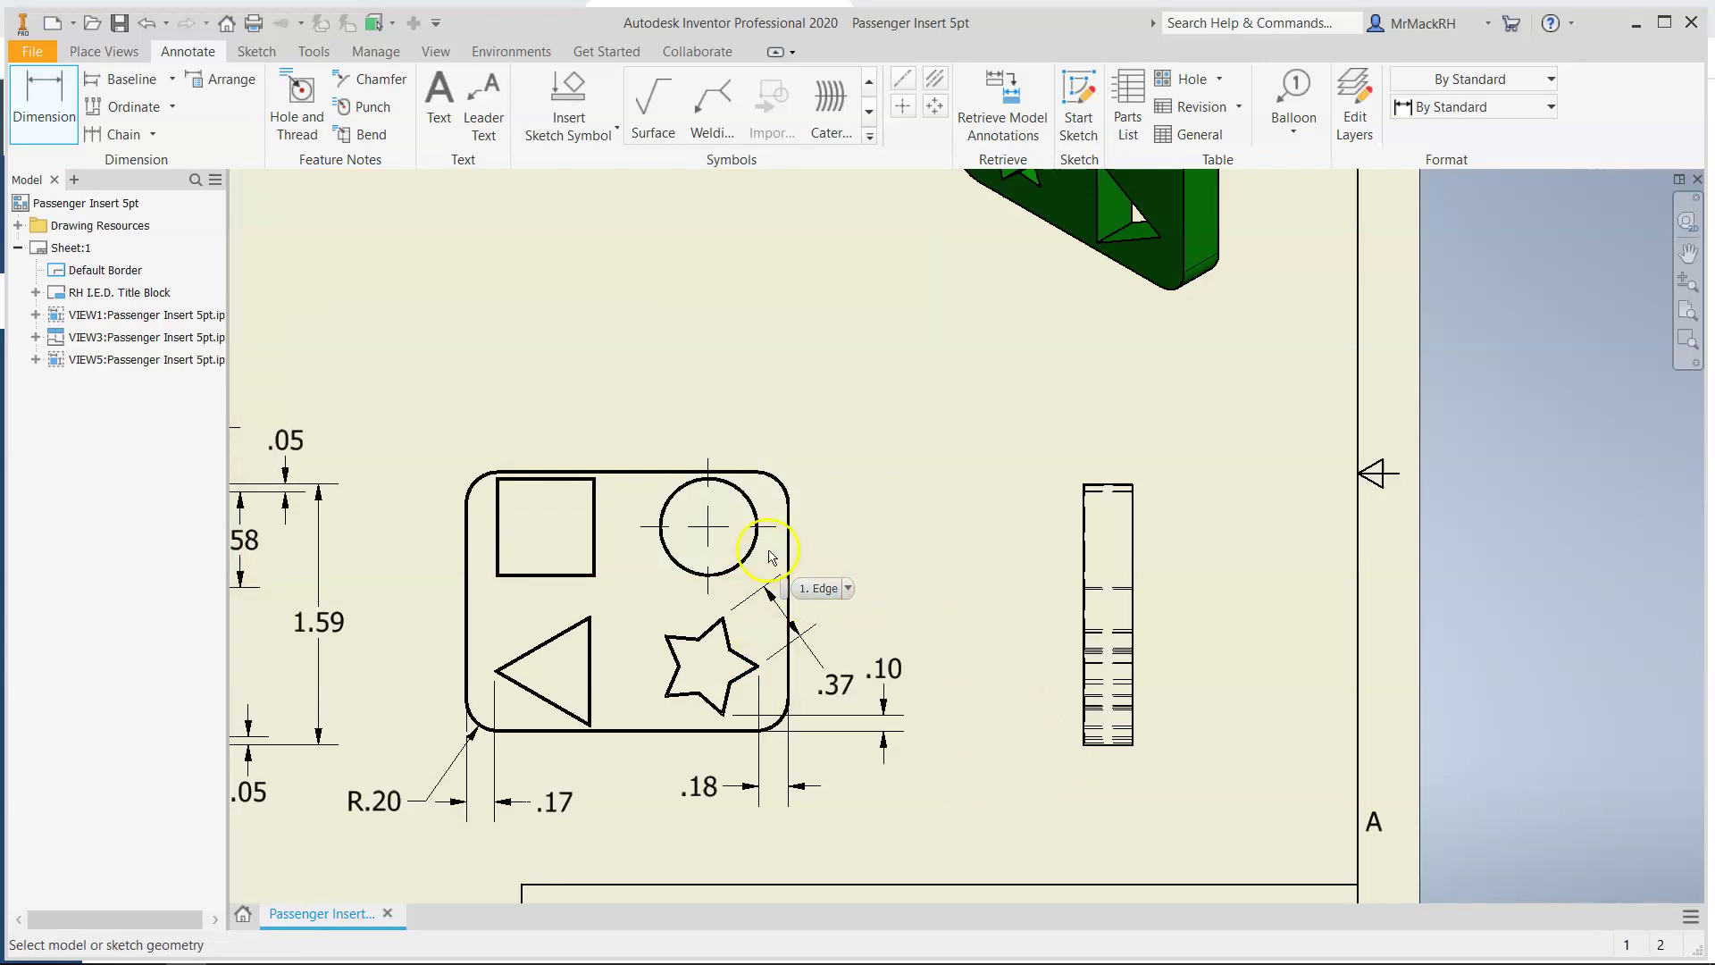
pyautogui.scroll(-5, 790, 564)
pyautogui.click(595, 634)
pyautogui.scroll(3, 537, 659)
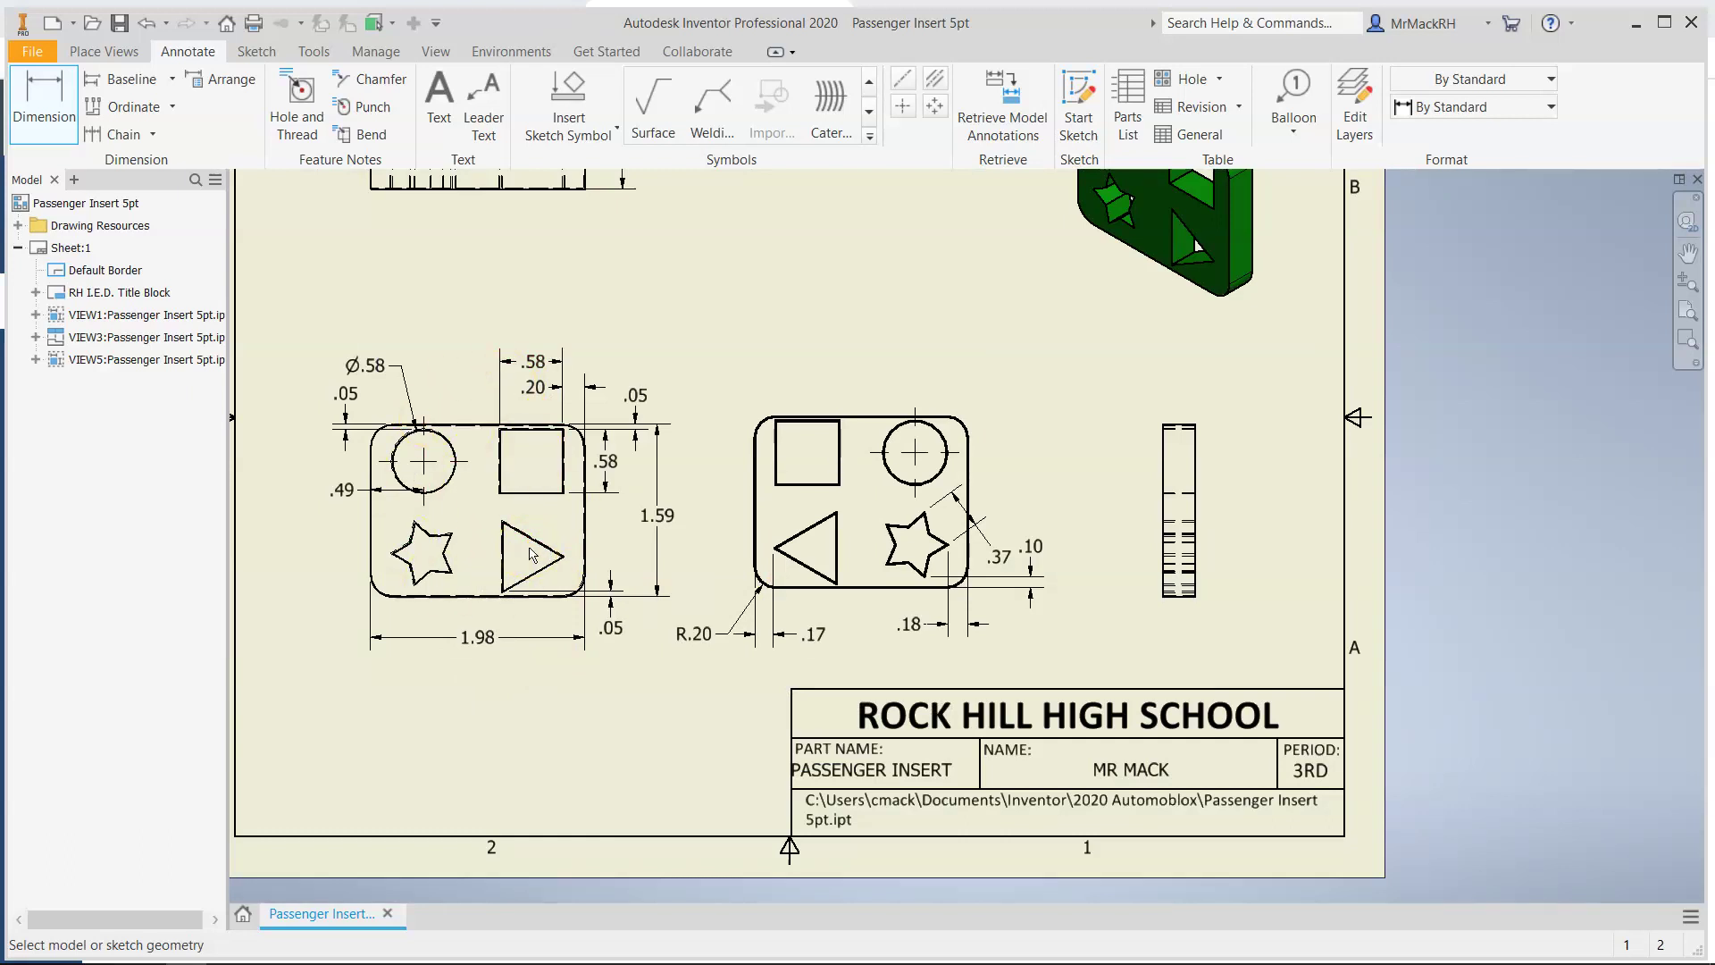
pyautogui.click(758, 561)
pyautogui.click(882, 582)
pyautogui.scroll(-1, 911, 310)
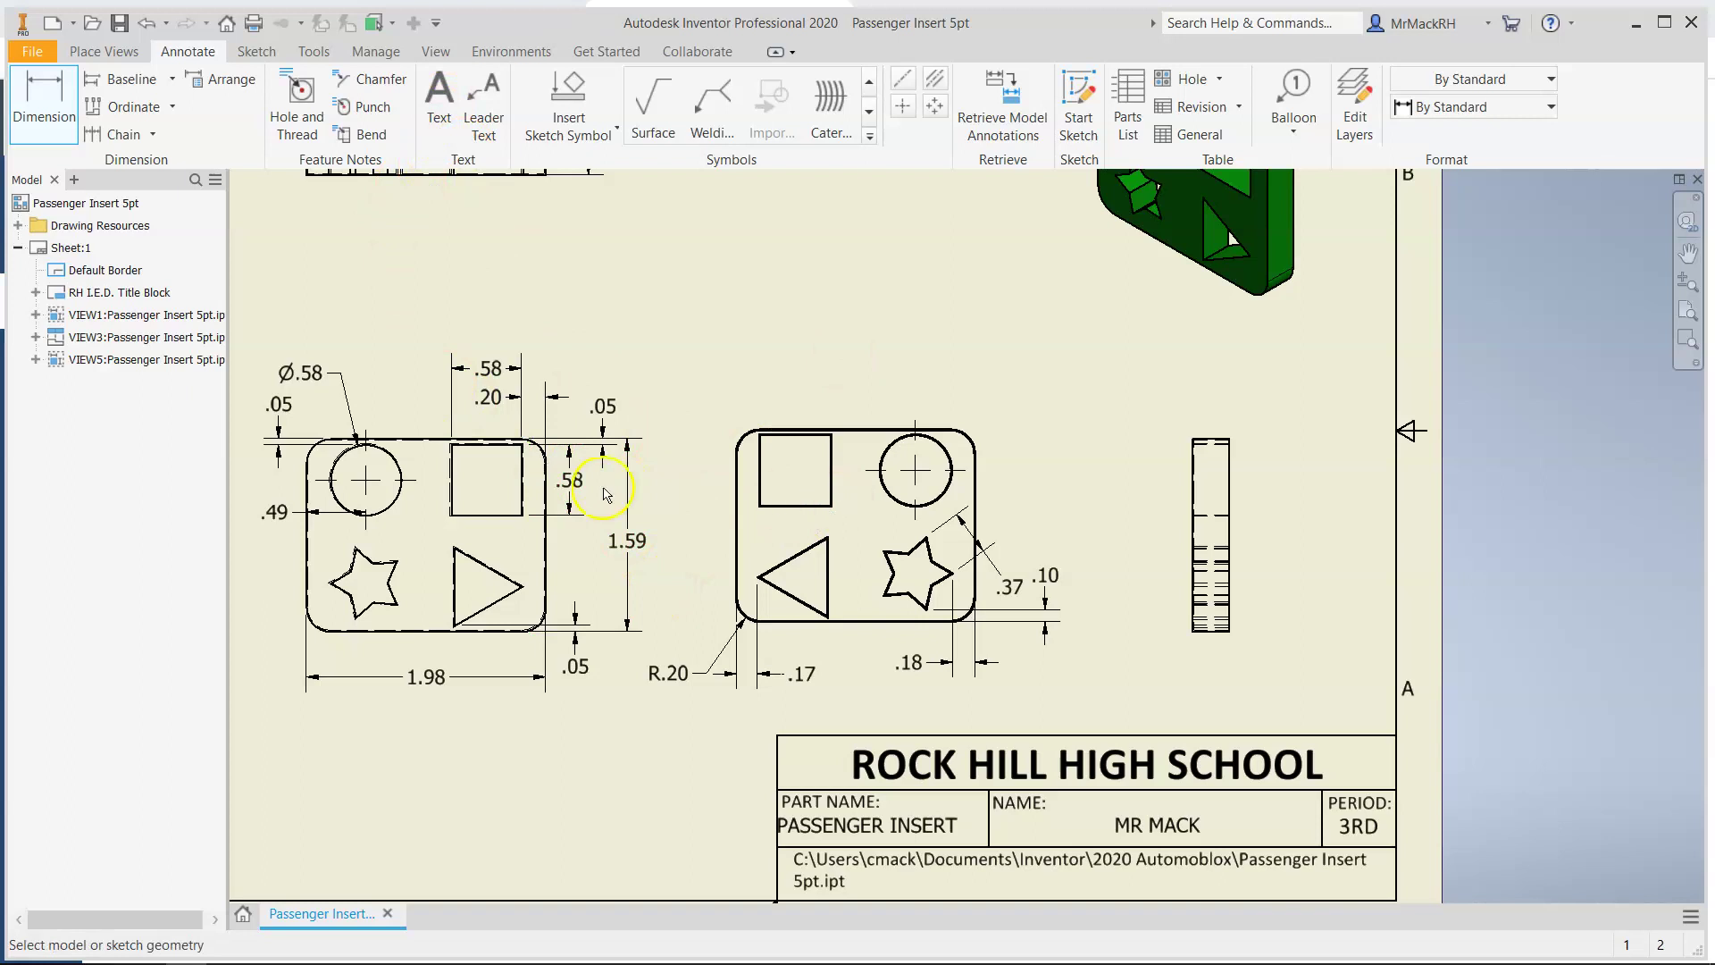
# Add the BACK VIEW text note and lower it to sit just above the back view
pyautogui.click(444, 96)
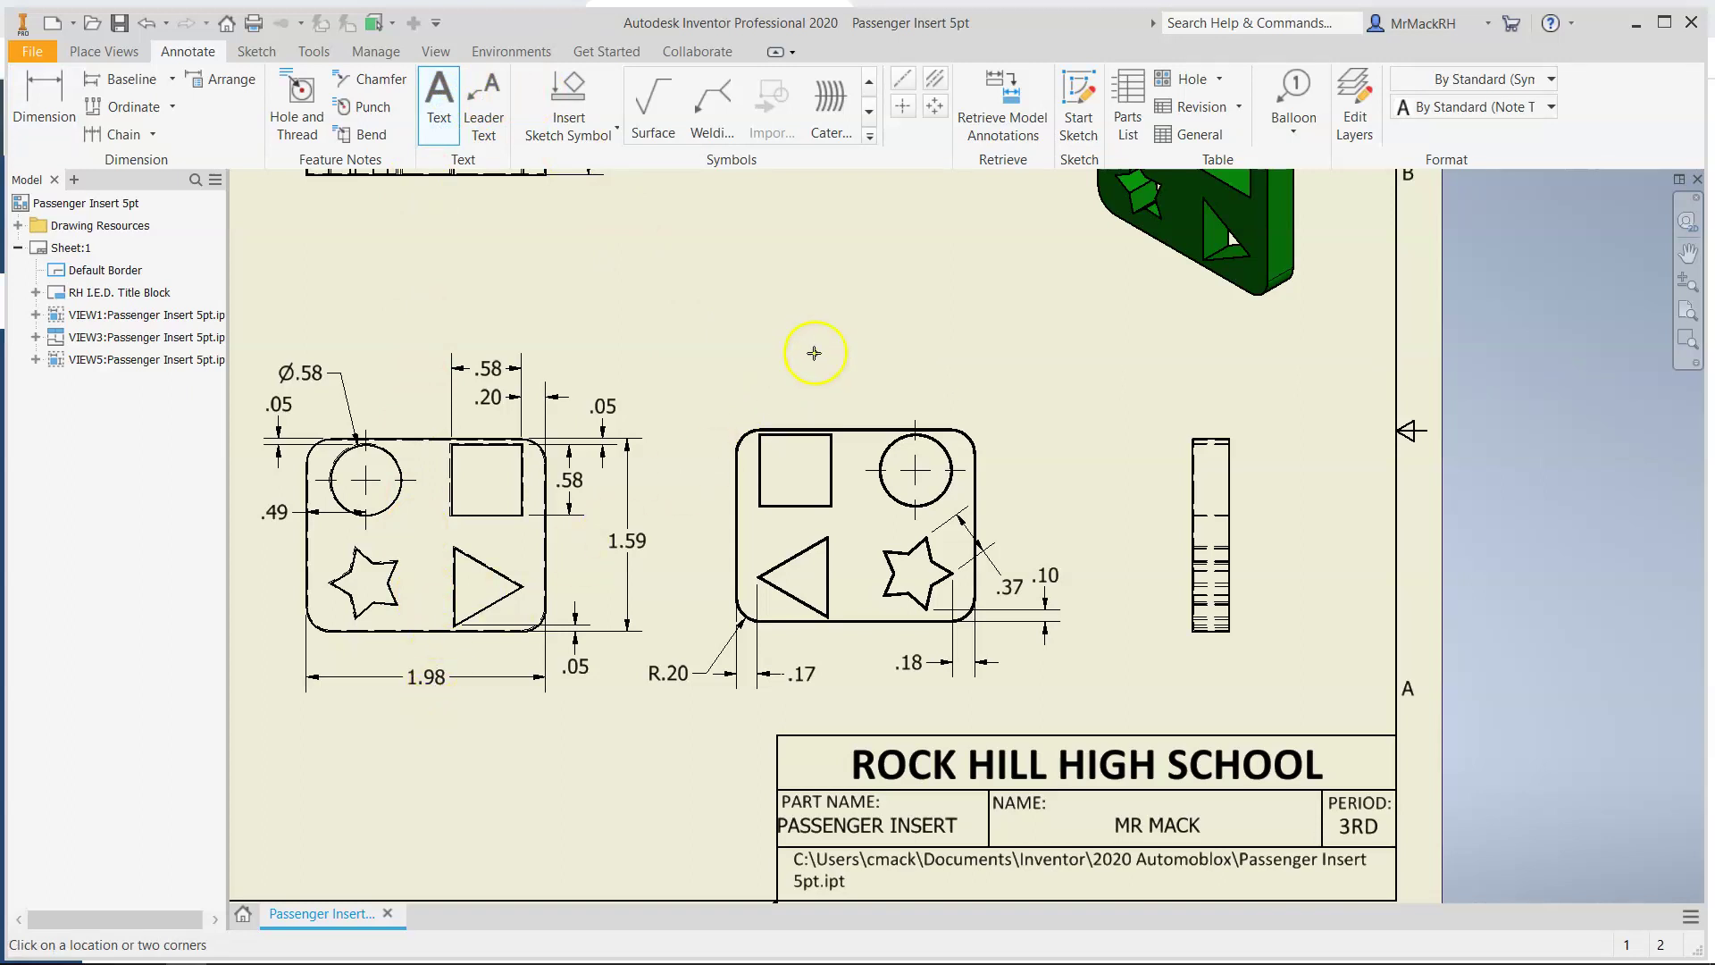
pyautogui.click(781, 392)
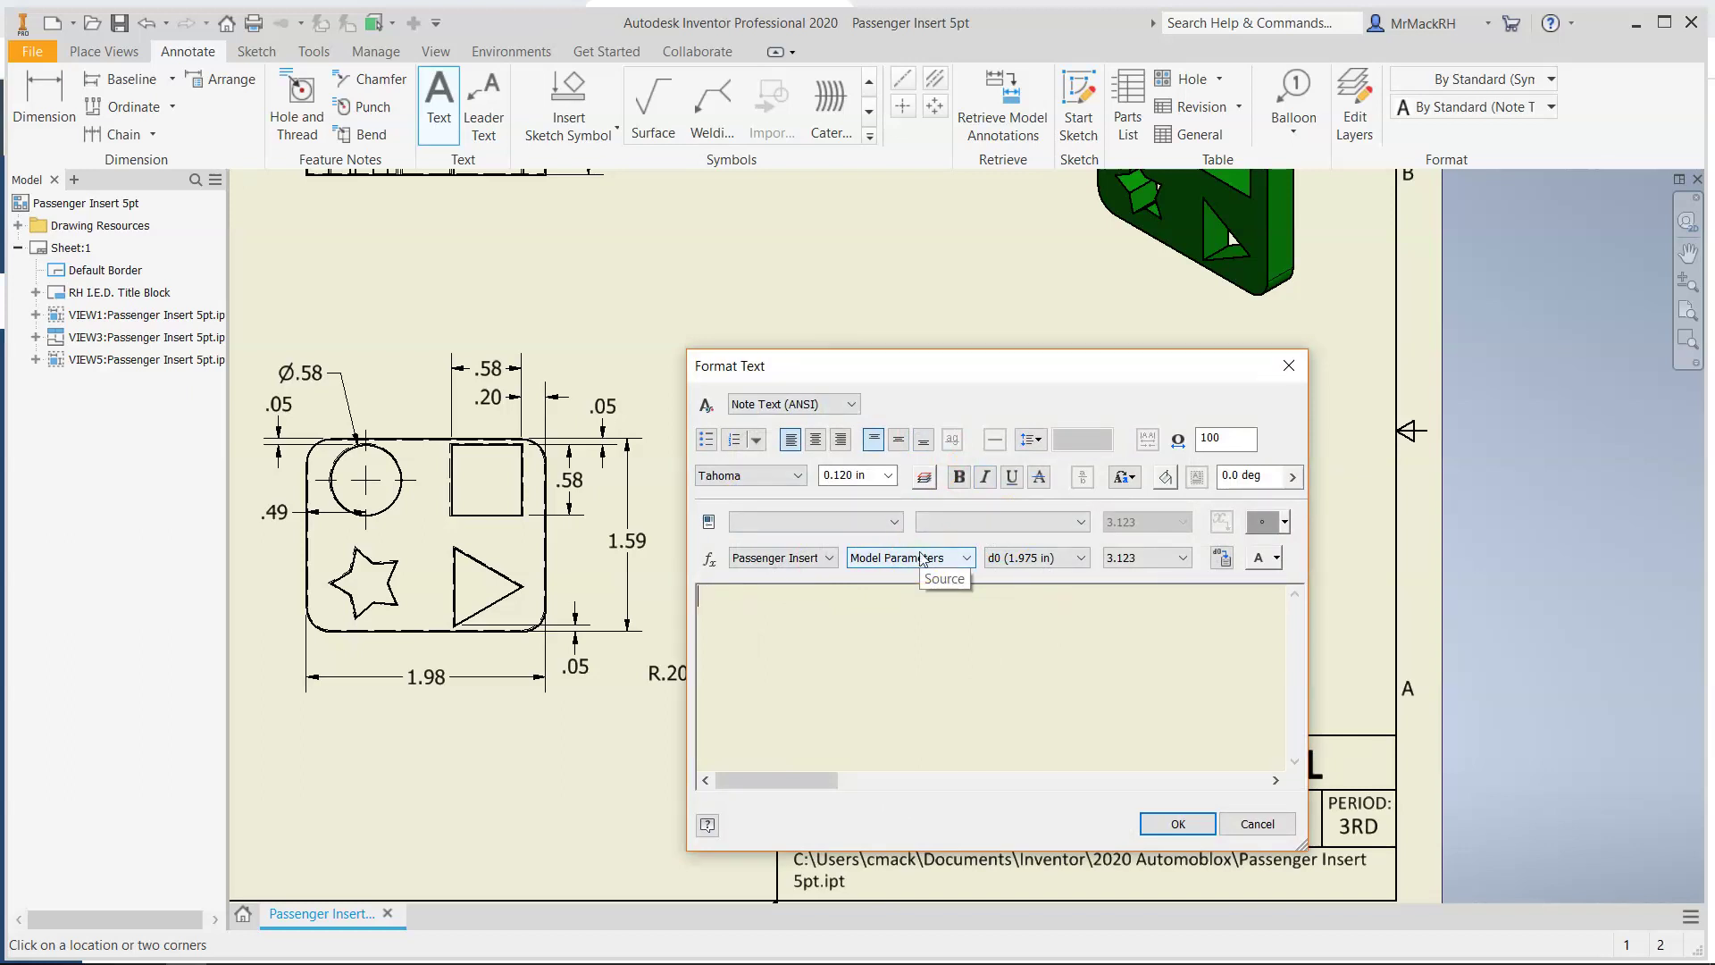
pyautogui.write('BACK VIEW')
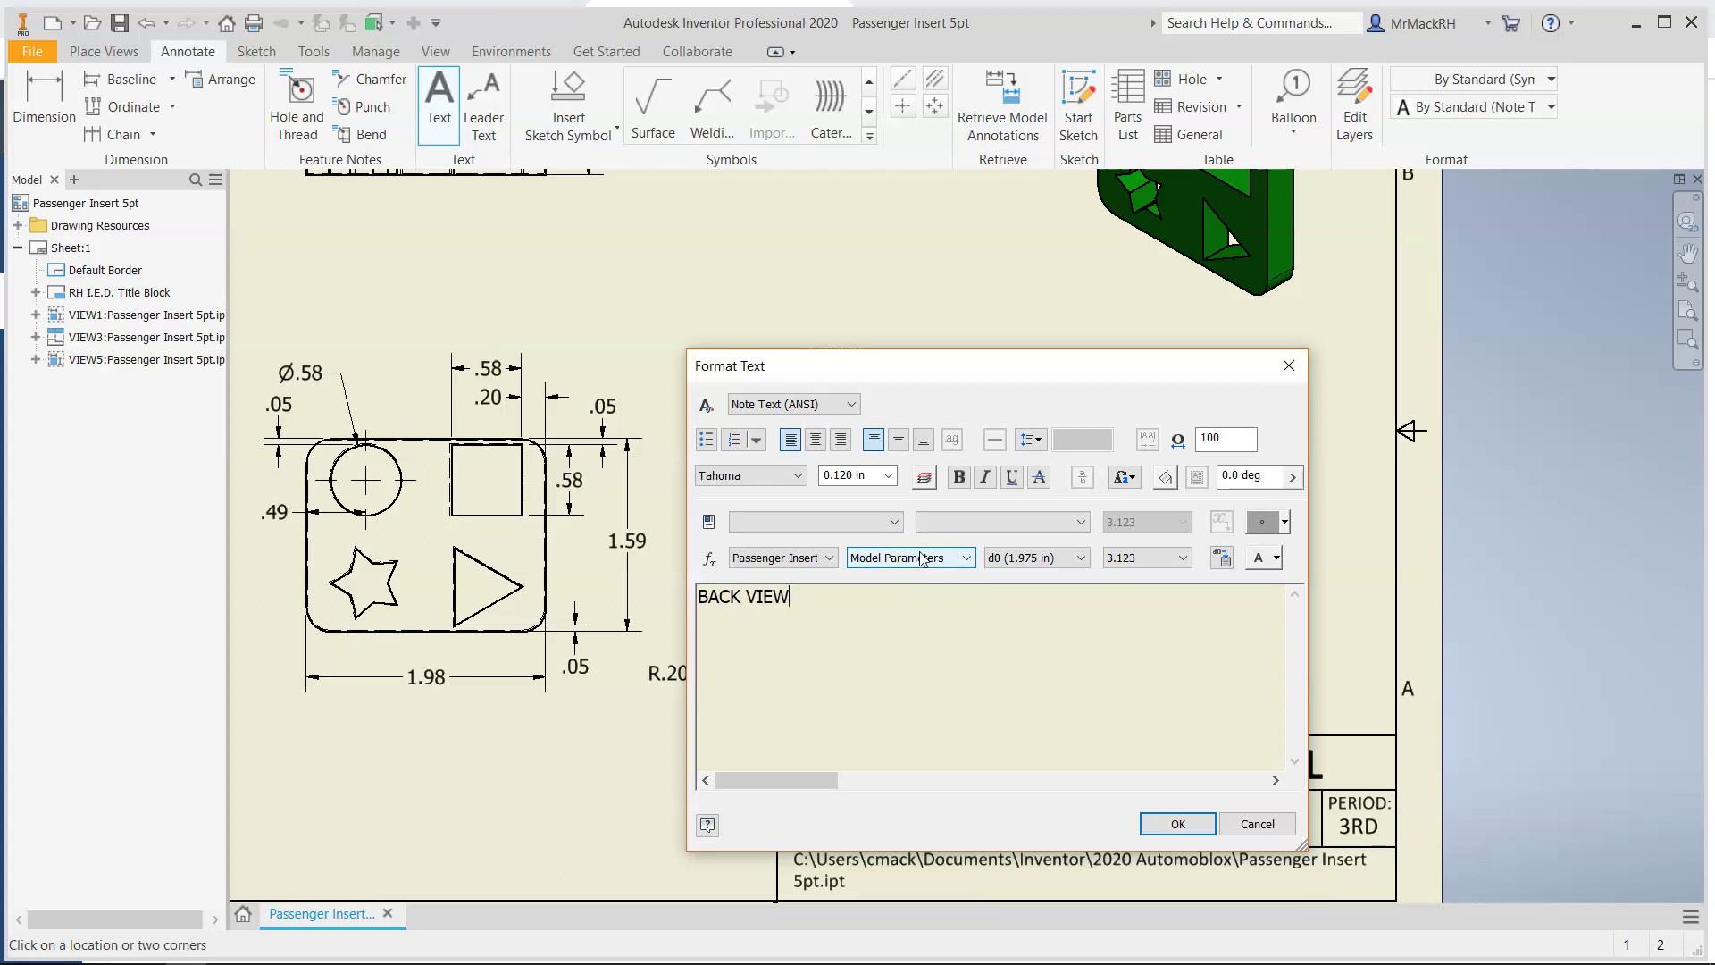
pyautogui.click(1178, 823)
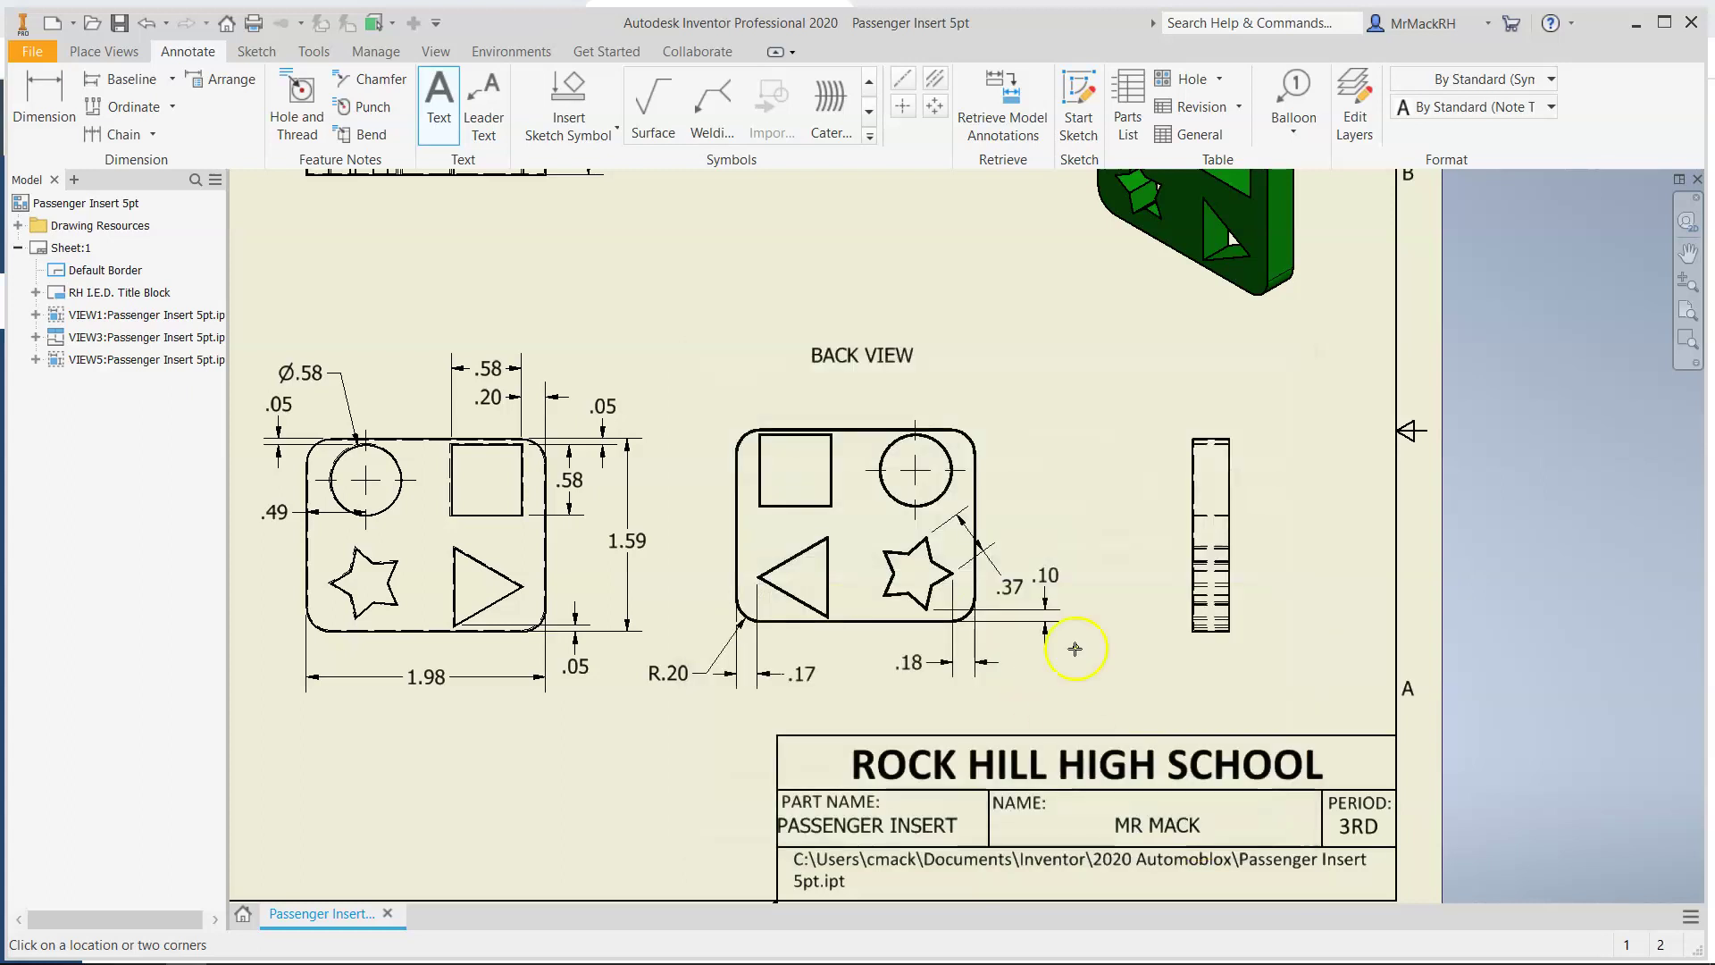
pyautogui.press('Escape')
pyautogui.click(890, 353)
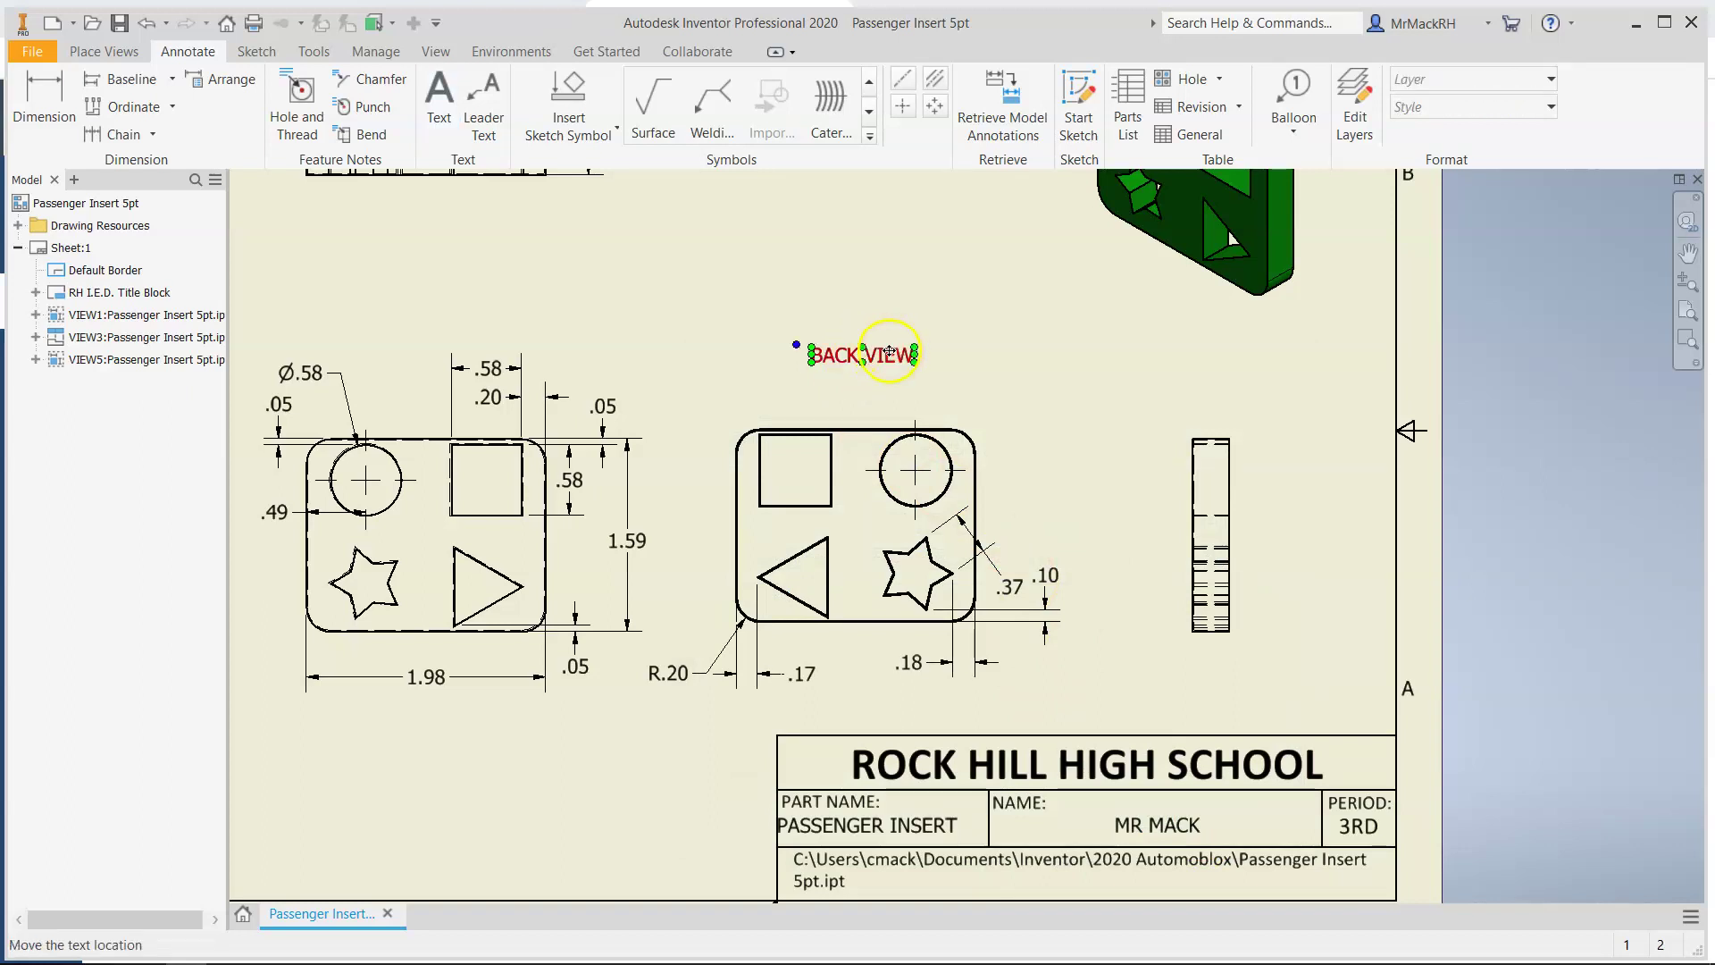
pyautogui.moveTo(889, 353); pyautogui.dragTo(888, 389)
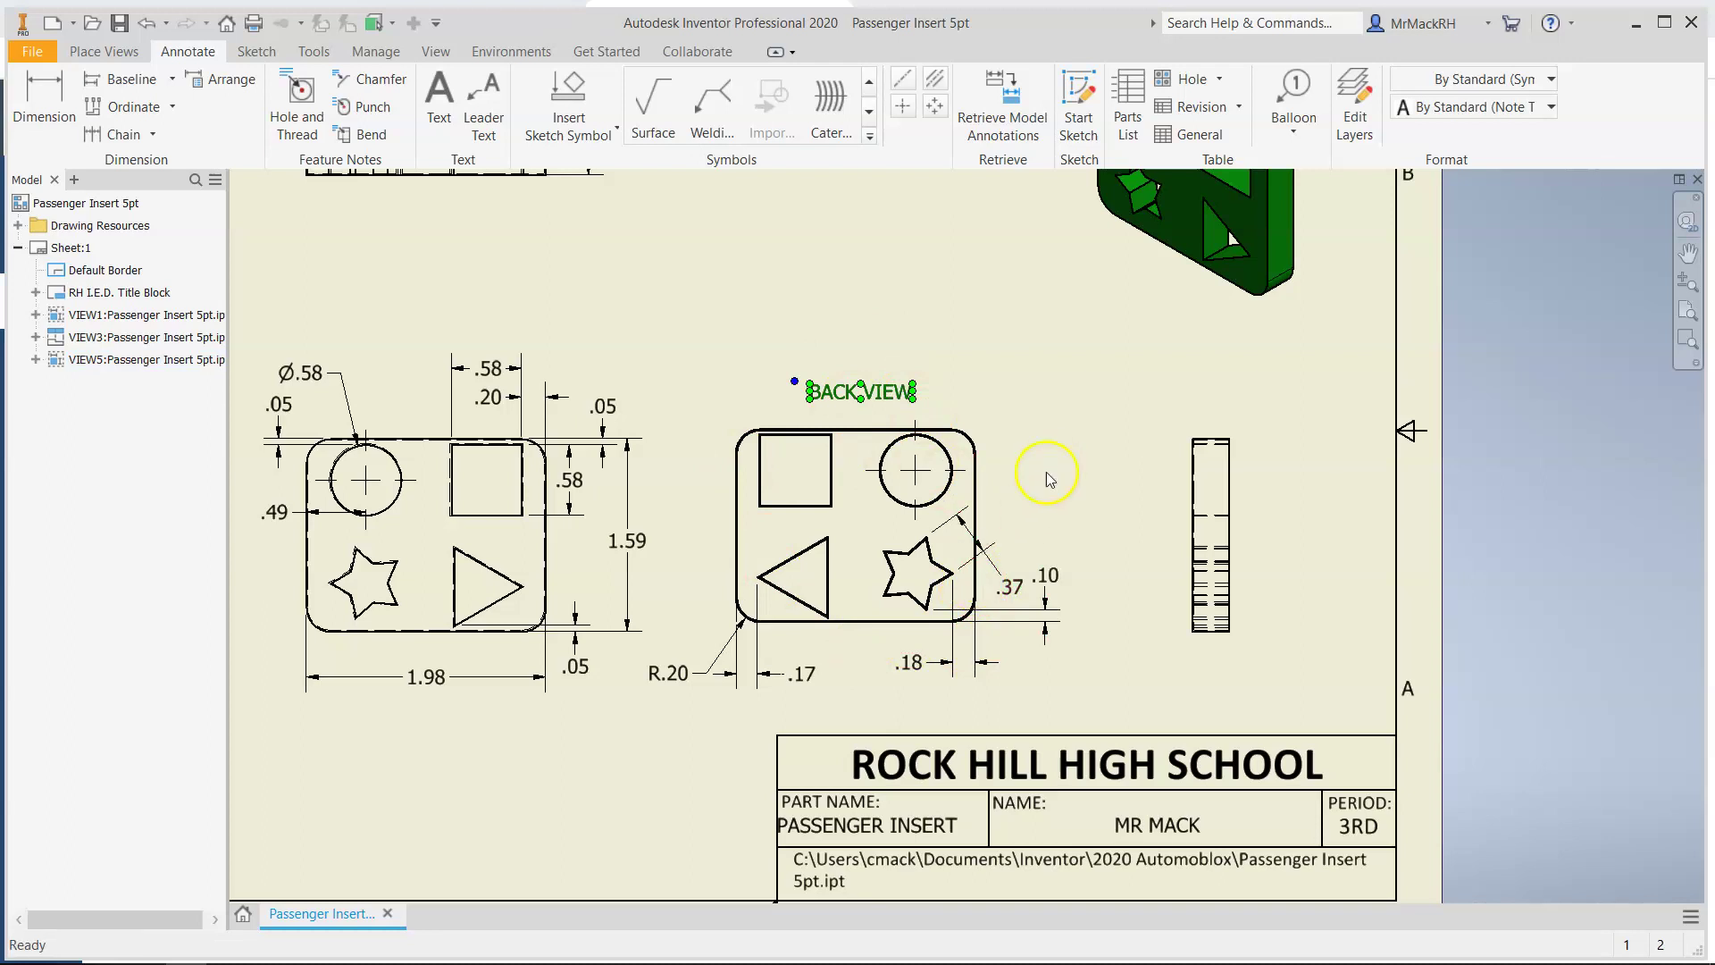
pyautogui.click(1056, 442)
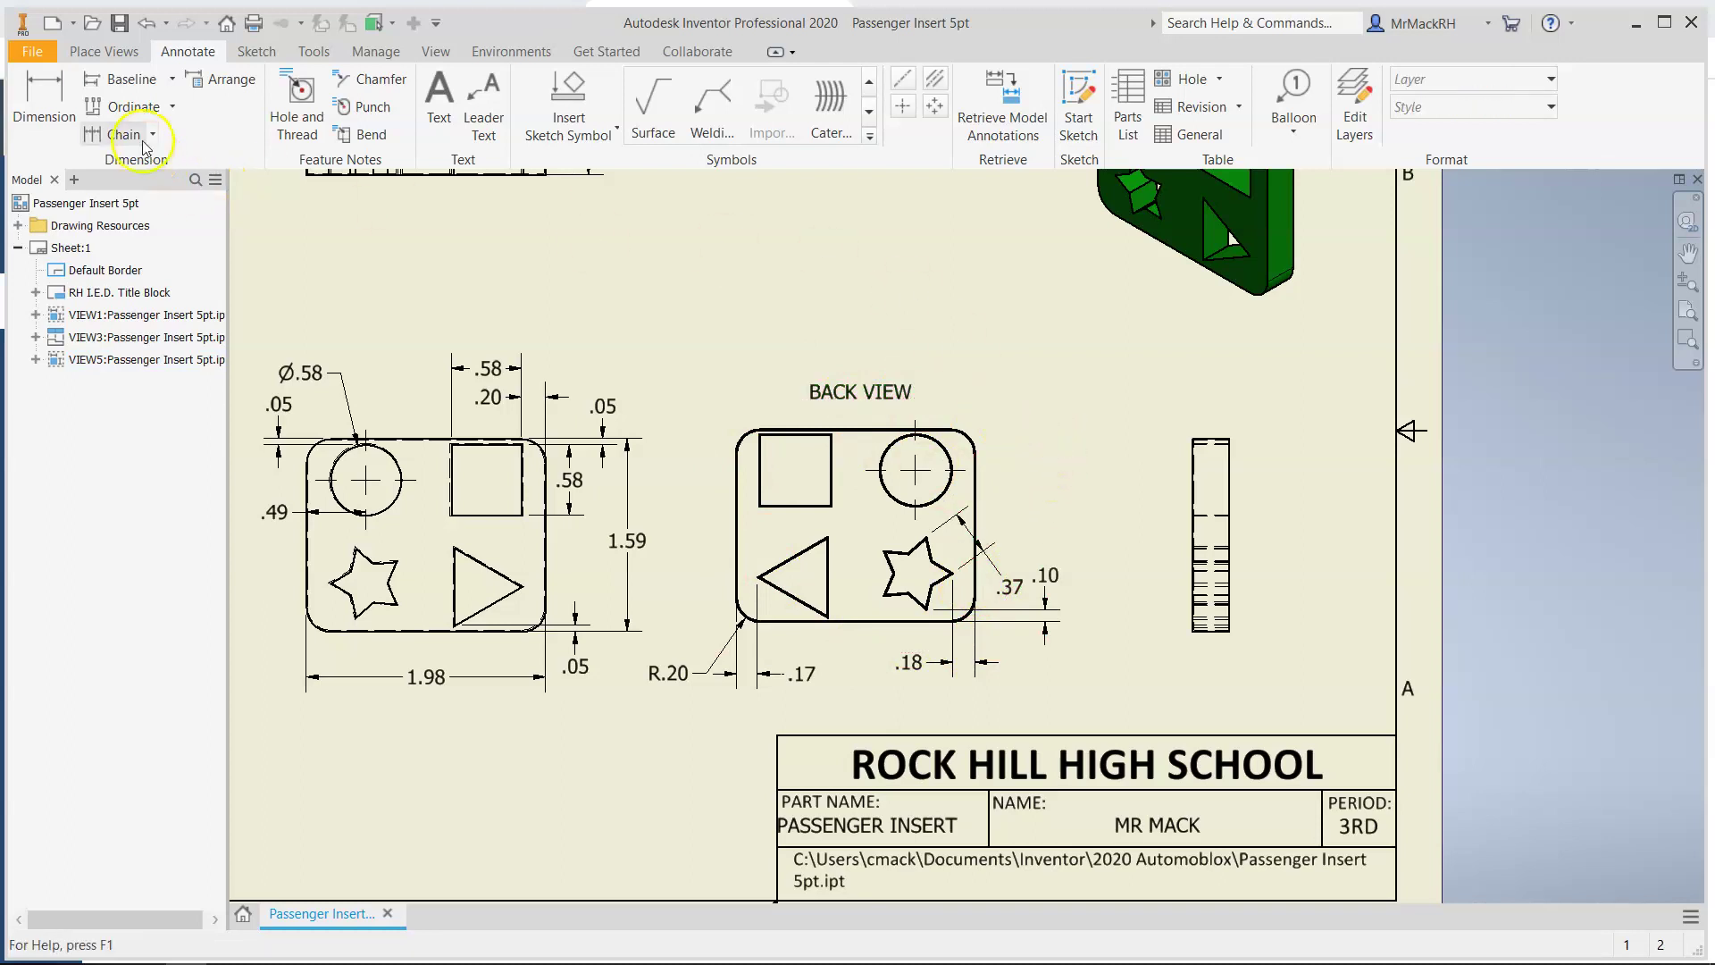
# Dimension the back view's .01 top wall thickness between the outer and inner top edges
pyautogui.click(439, 100)
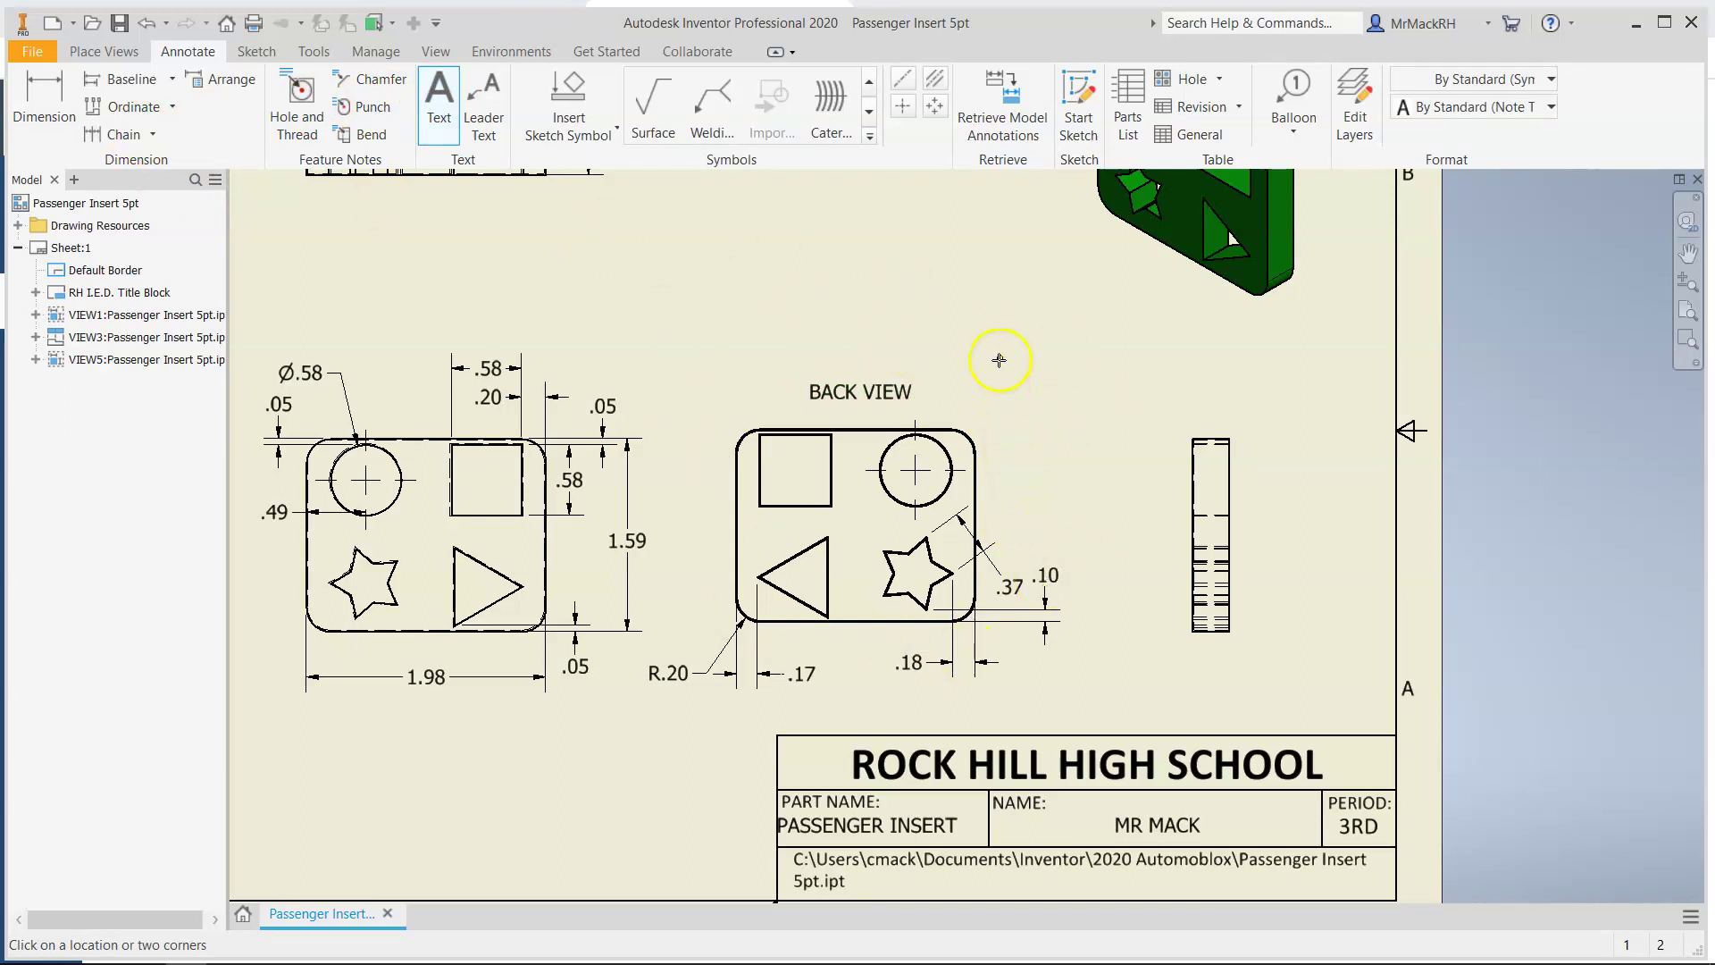
pyautogui.scroll(5, 974, 426)
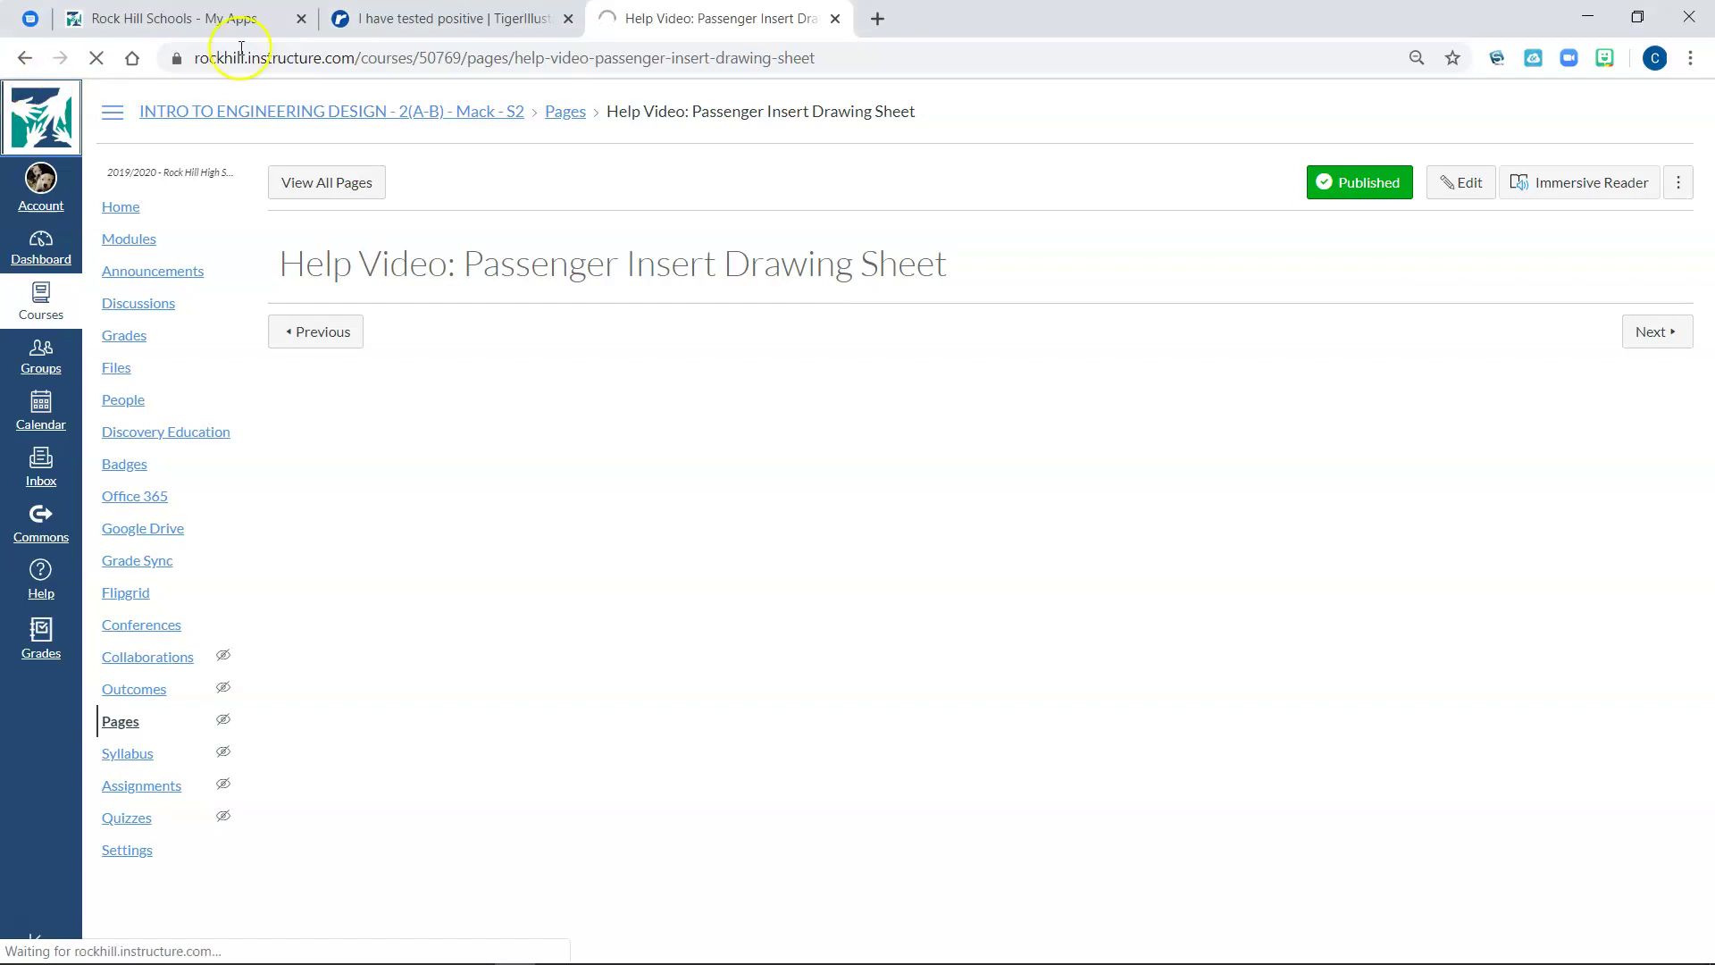
pyautogui.click(185, 950)
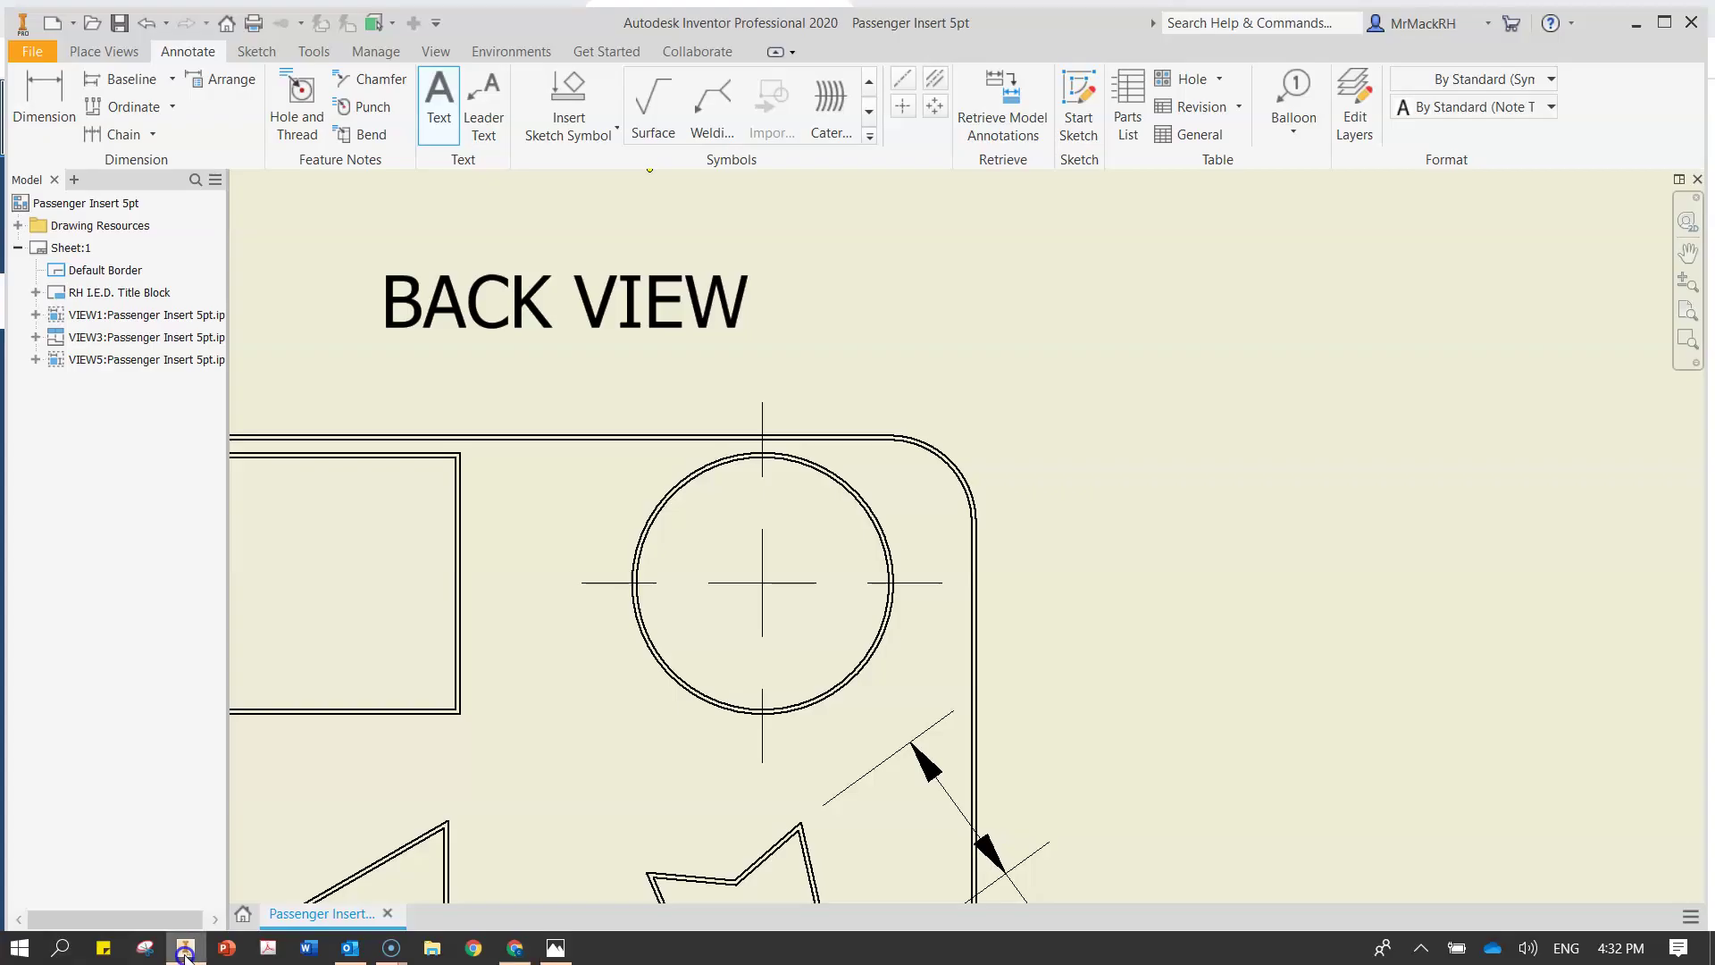
pyautogui.click(44, 105)
pyautogui.scroll(3, 907, 482)
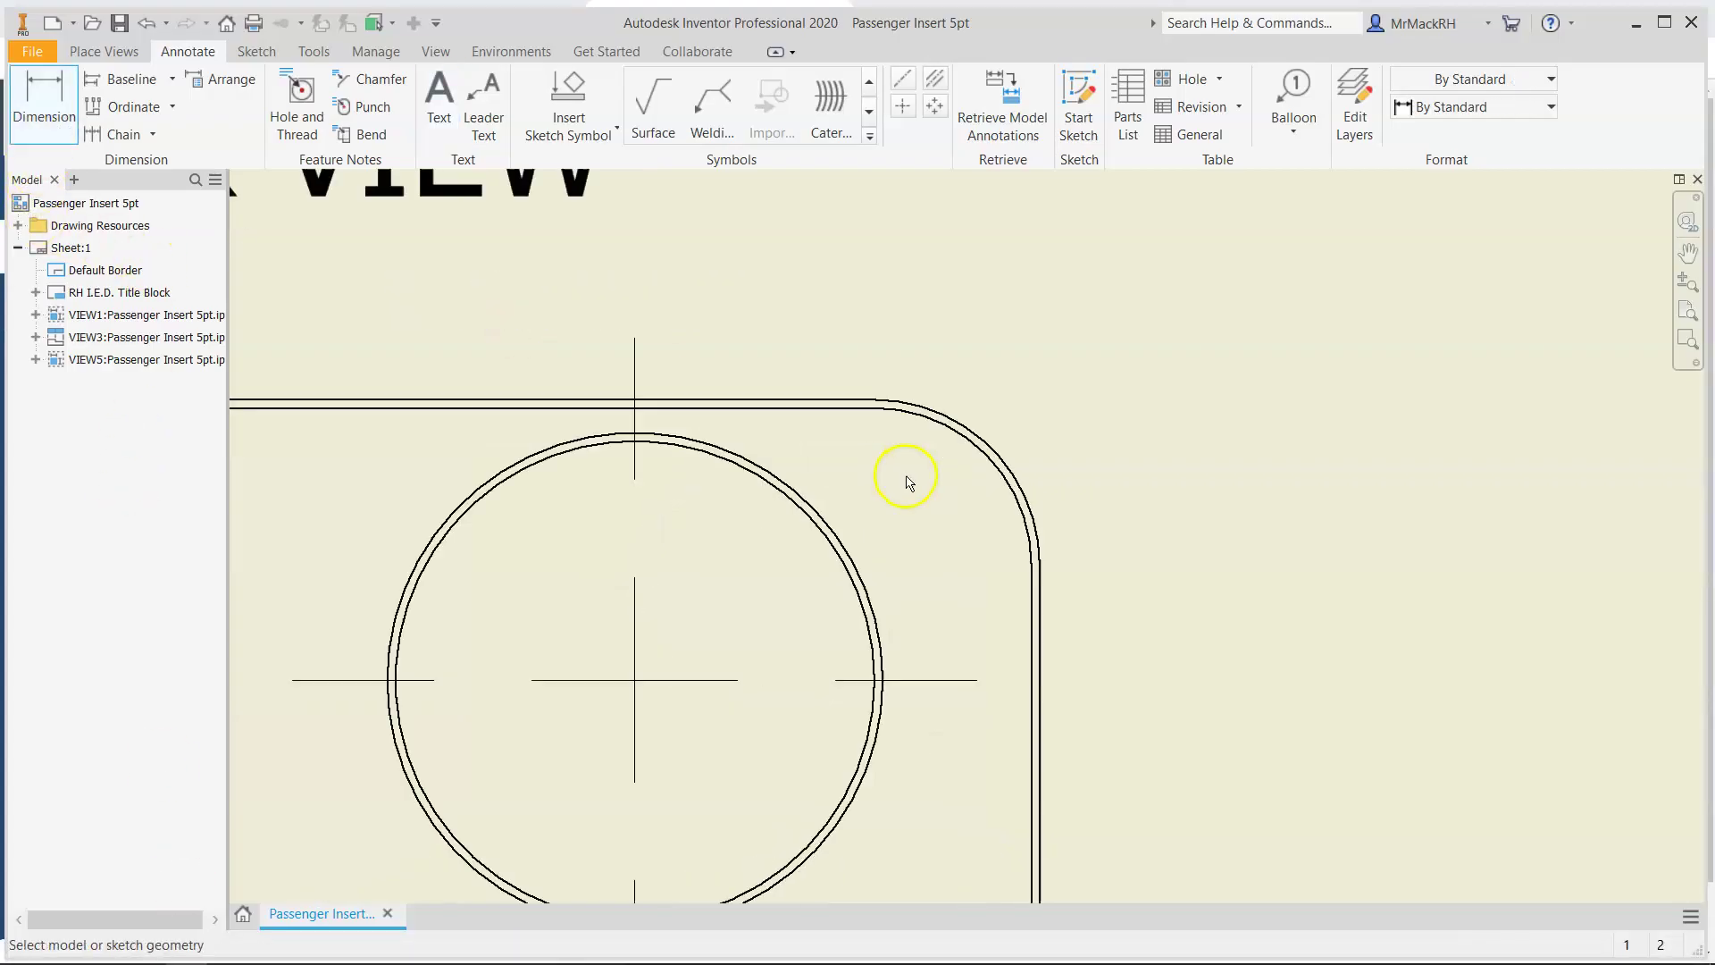
pyautogui.scroll(2, 887, 471)
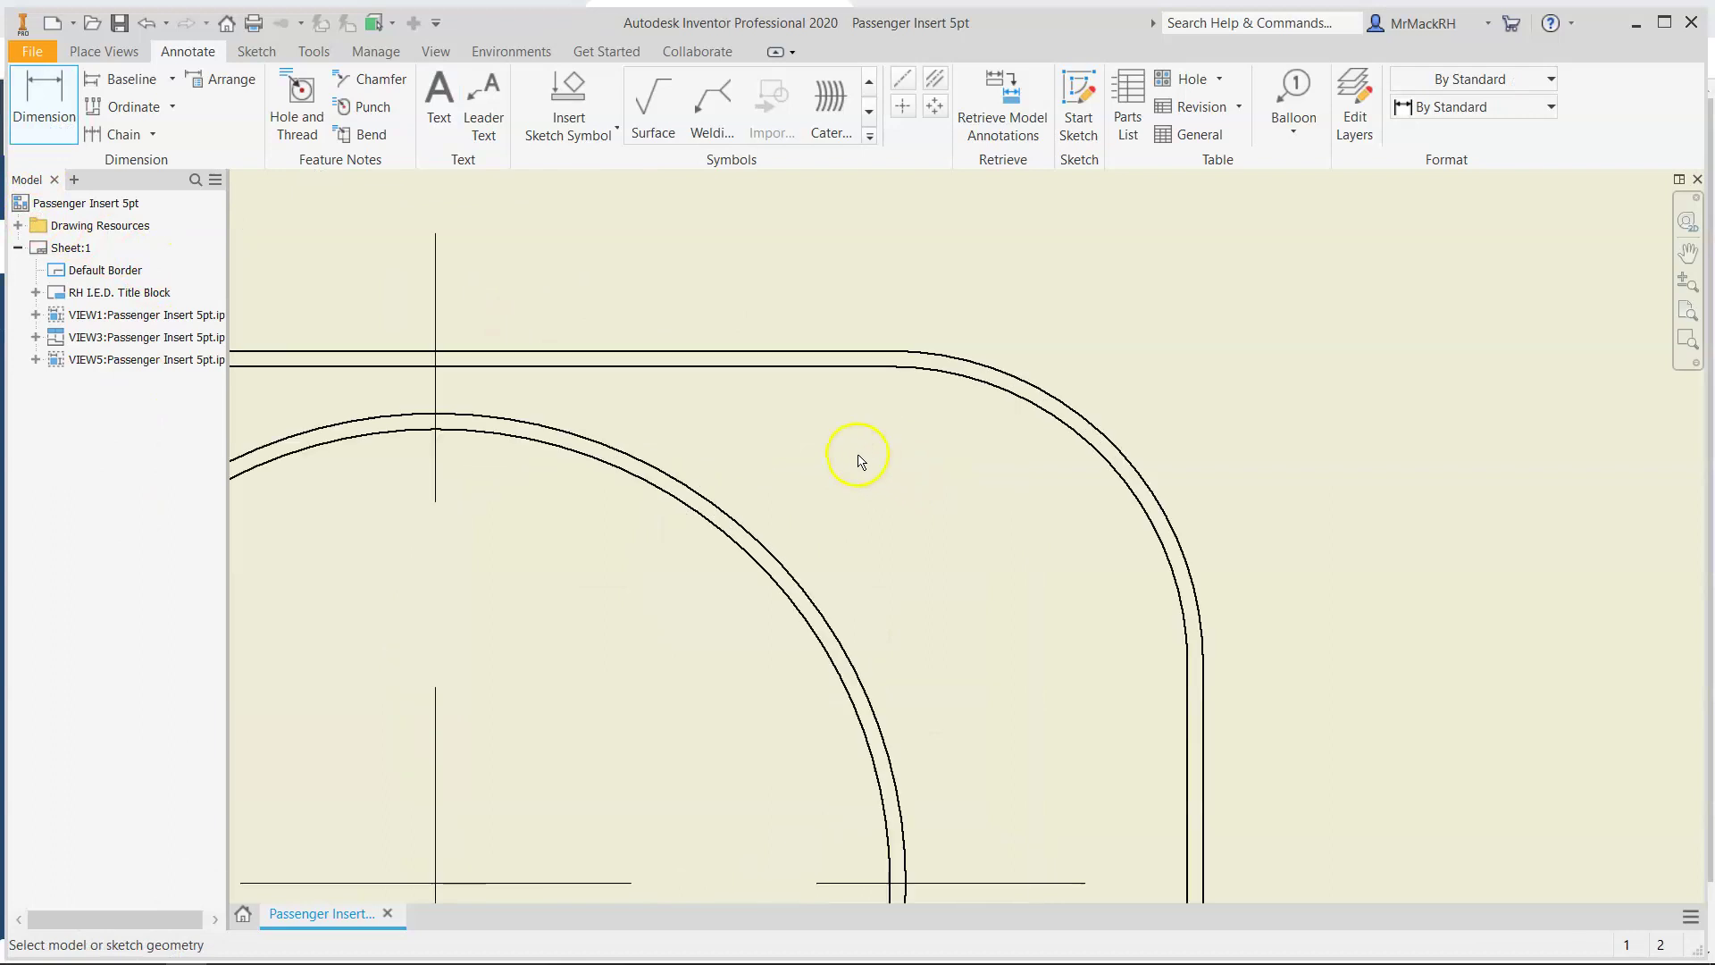
pyautogui.click(644, 362)
pyautogui.click(654, 355)
pyautogui.scroll(-3, 725, 375)
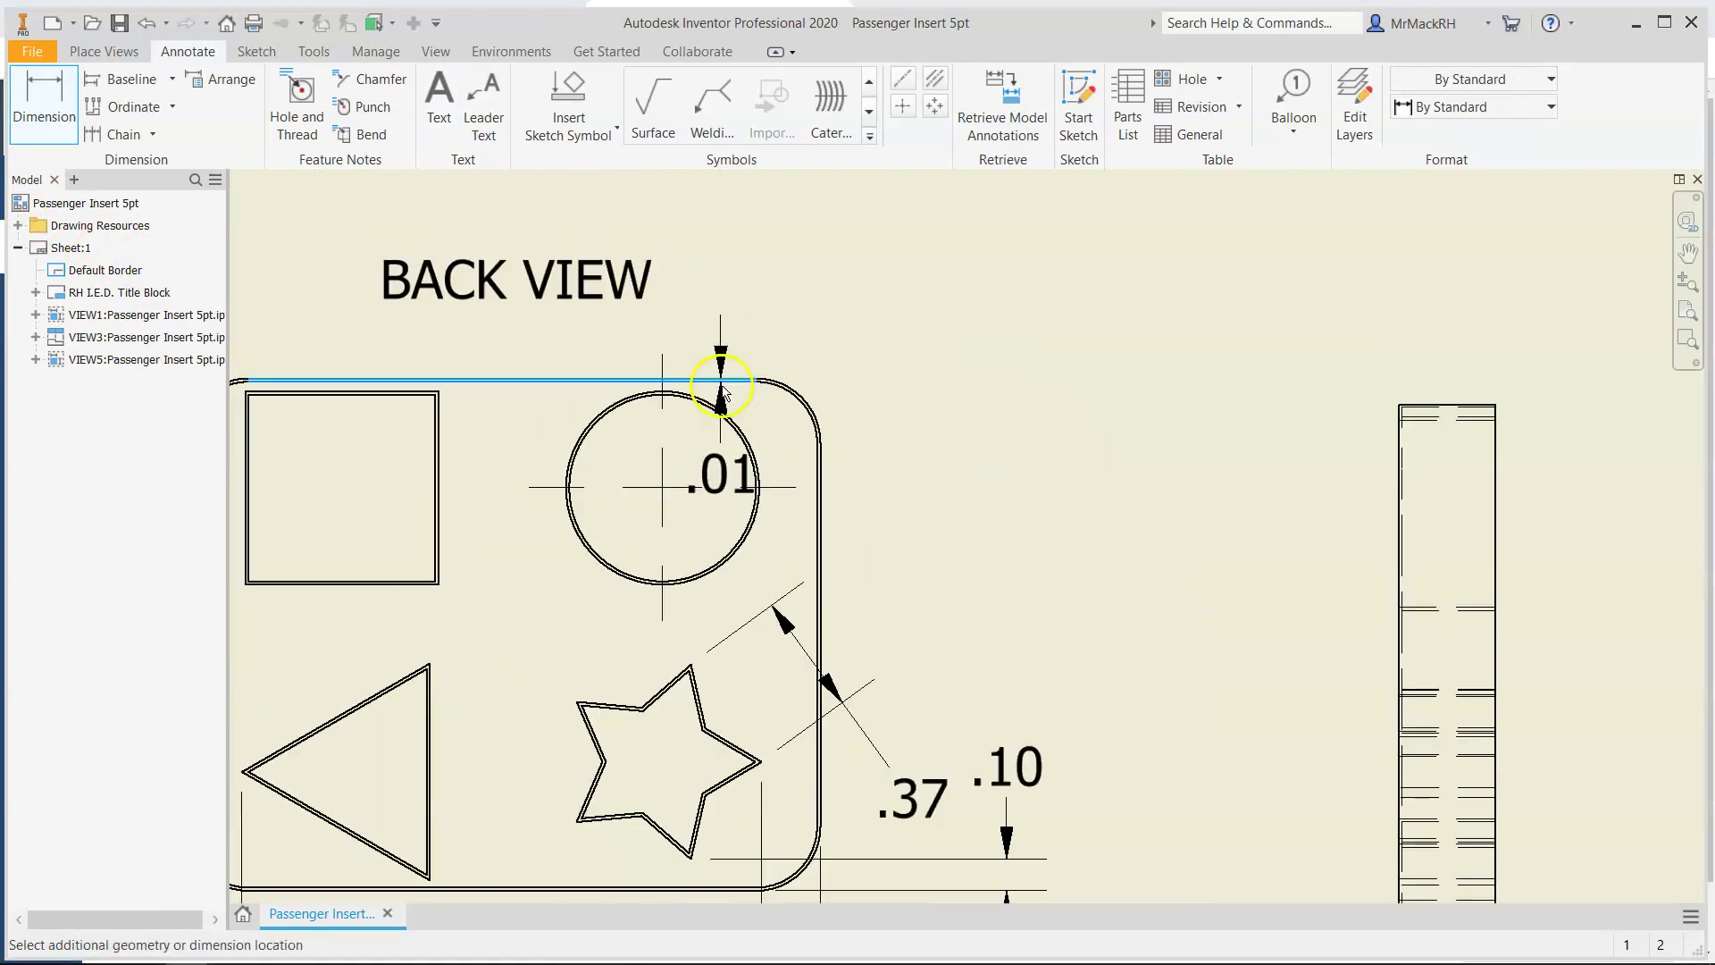
pyautogui.click(1012, 515)
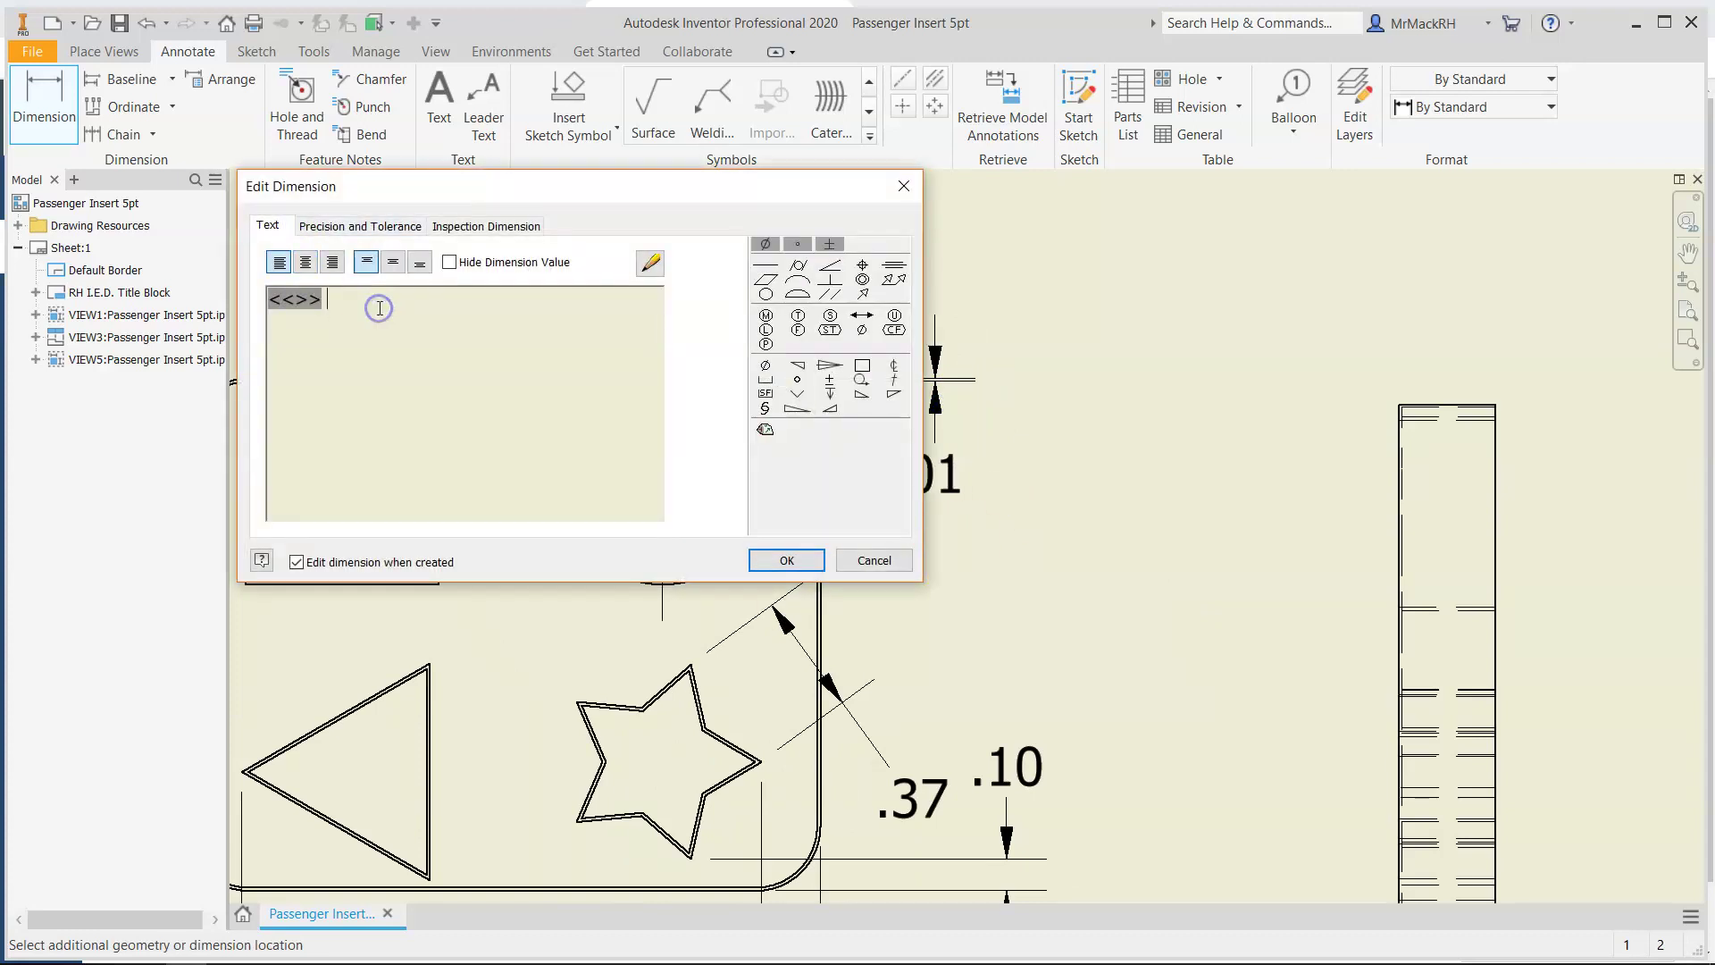
# Append SHELL to the .01 dimension text and move it above the part
pyautogui.write('SHELL')
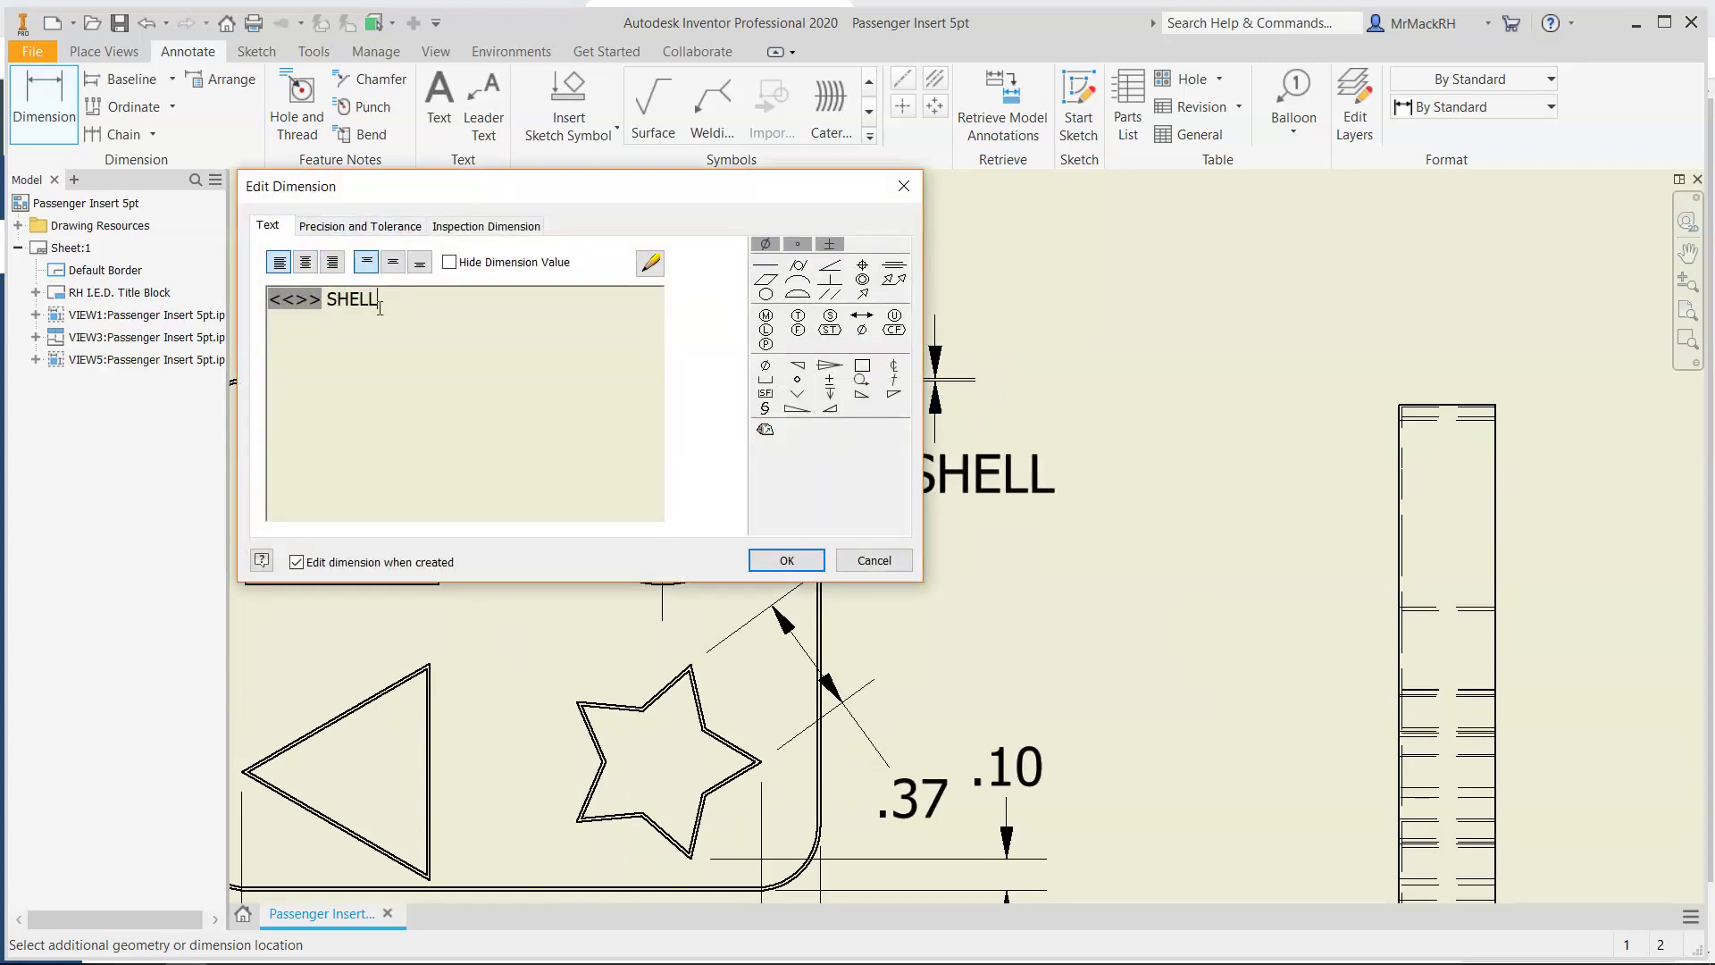
pyautogui.click(780, 558)
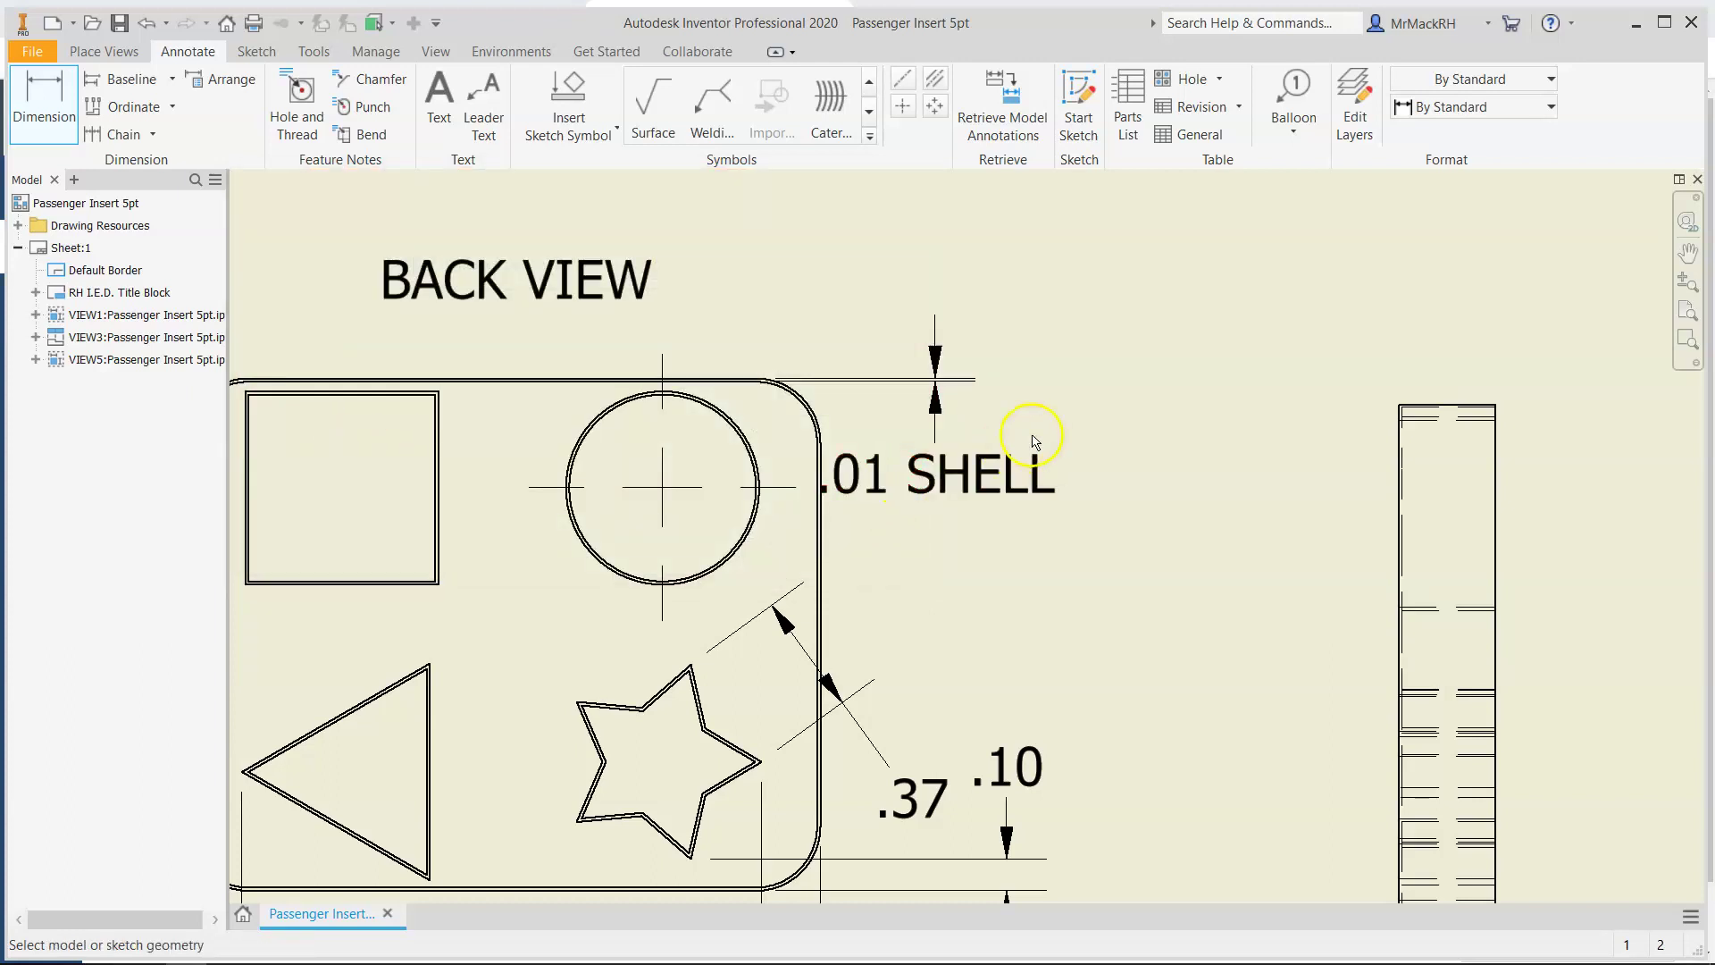
pyautogui.press('Escape')
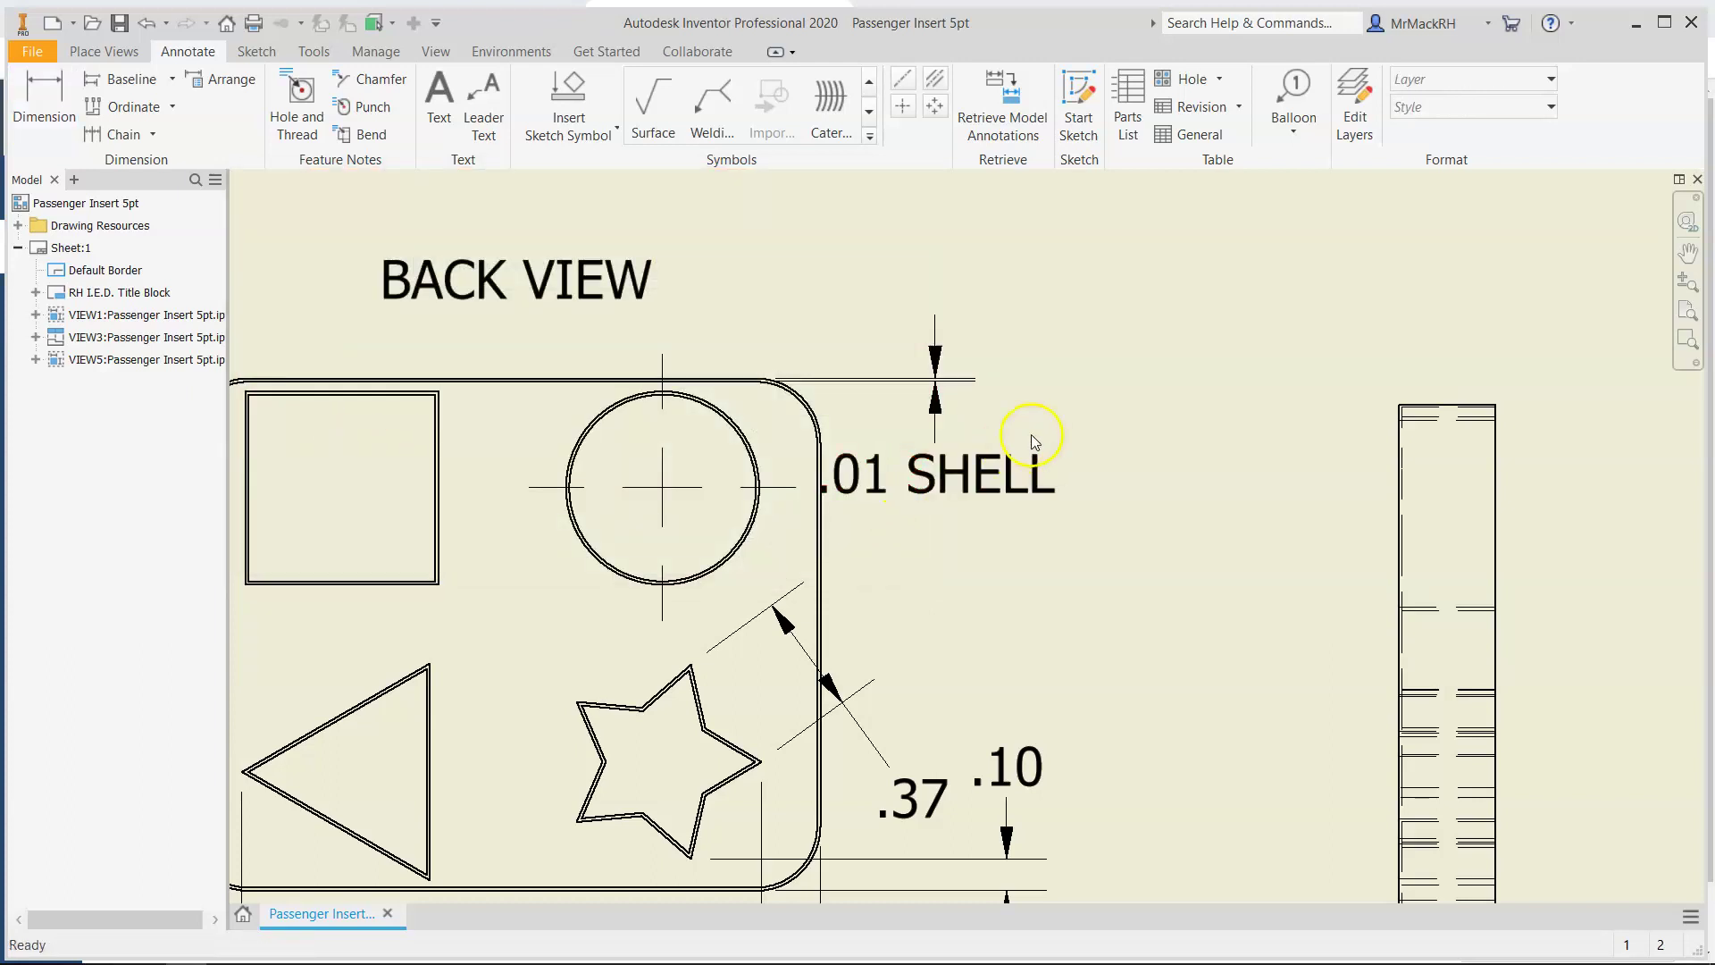
pyautogui.click(936, 412)
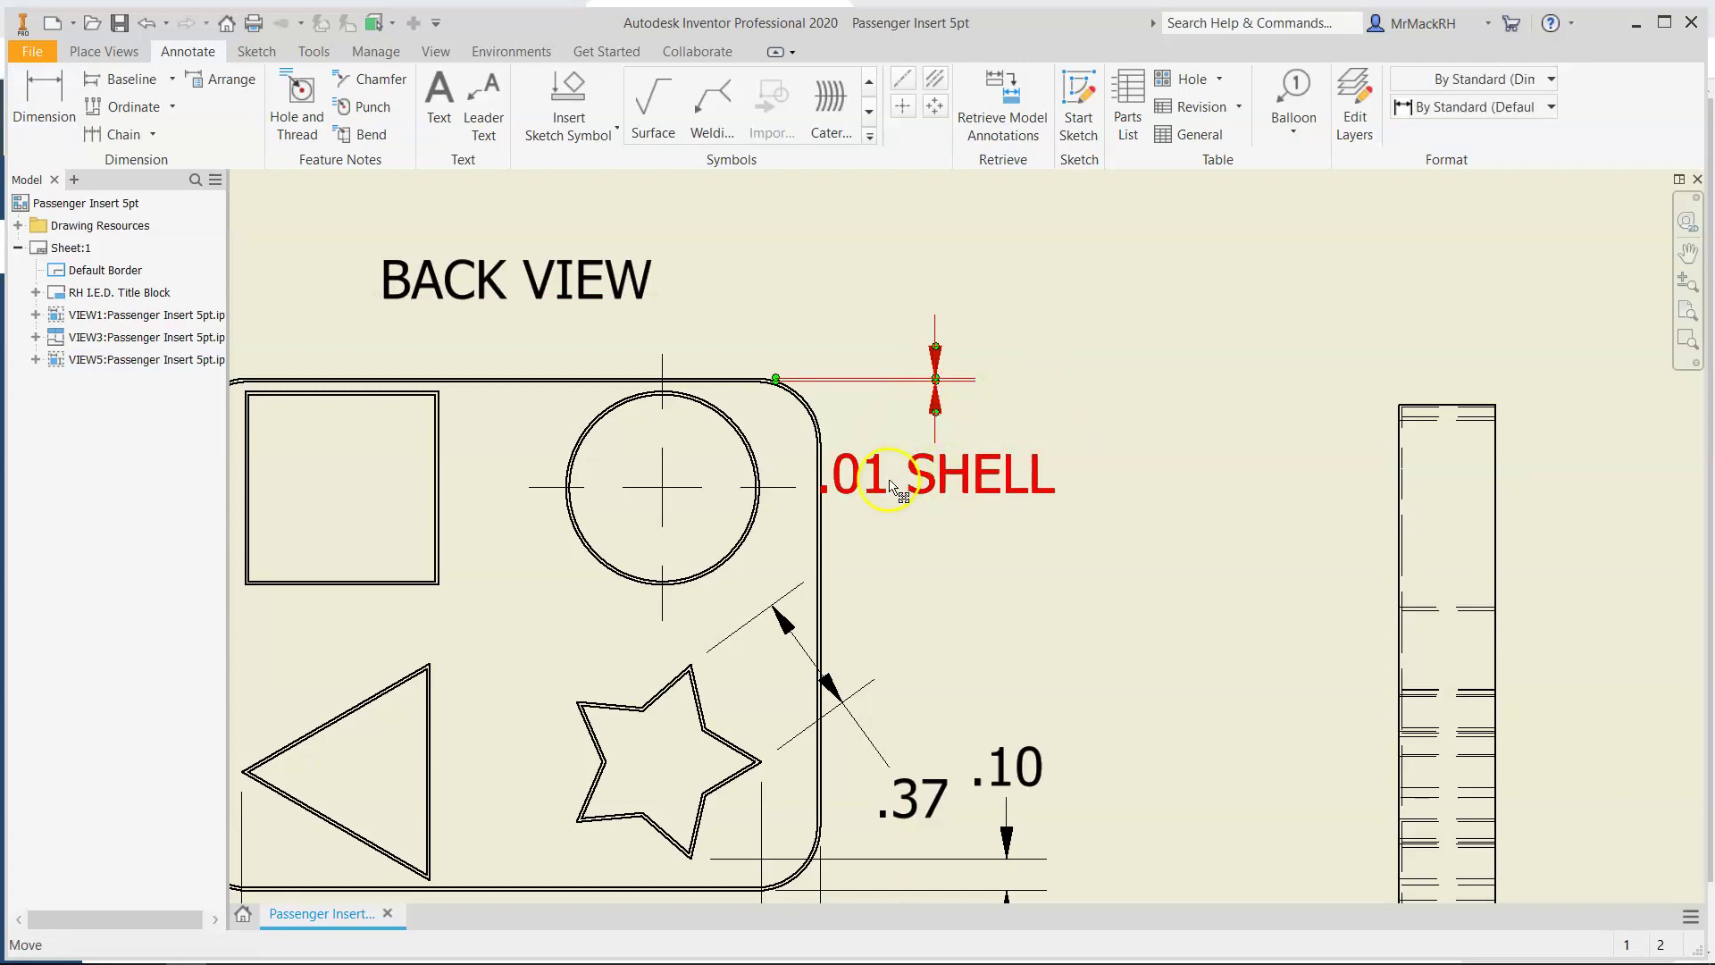
pyautogui.moveTo(893, 487)
pyautogui.mouseDown()
pyautogui.moveTo(919, 487)
pyautogui.moveTo(965, 318)
pyautogui.moveTo(953, 268)
pyautogui.moveTo(896, 279)
pyautogui.mouseUp()
pyautogui.click(1045, 576)
pyautogui.scroll(4, 1078, 549)
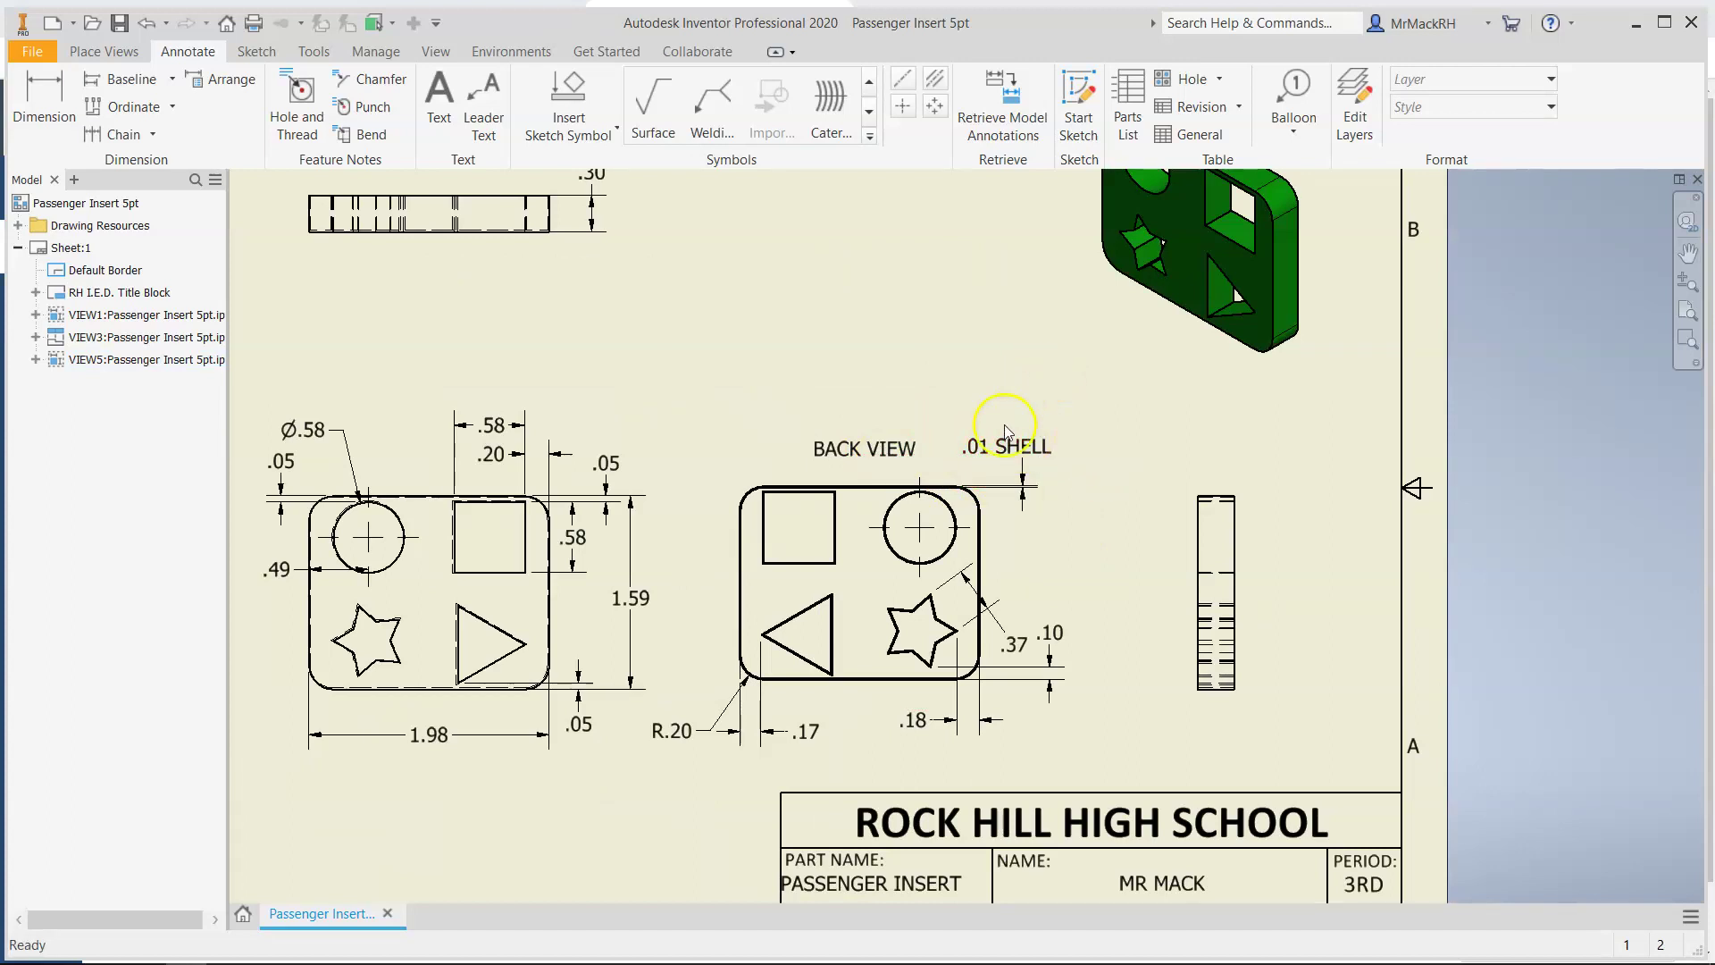
pyautogui.click(1012, 458)
pyautogui.scroll(3, 855, 502)
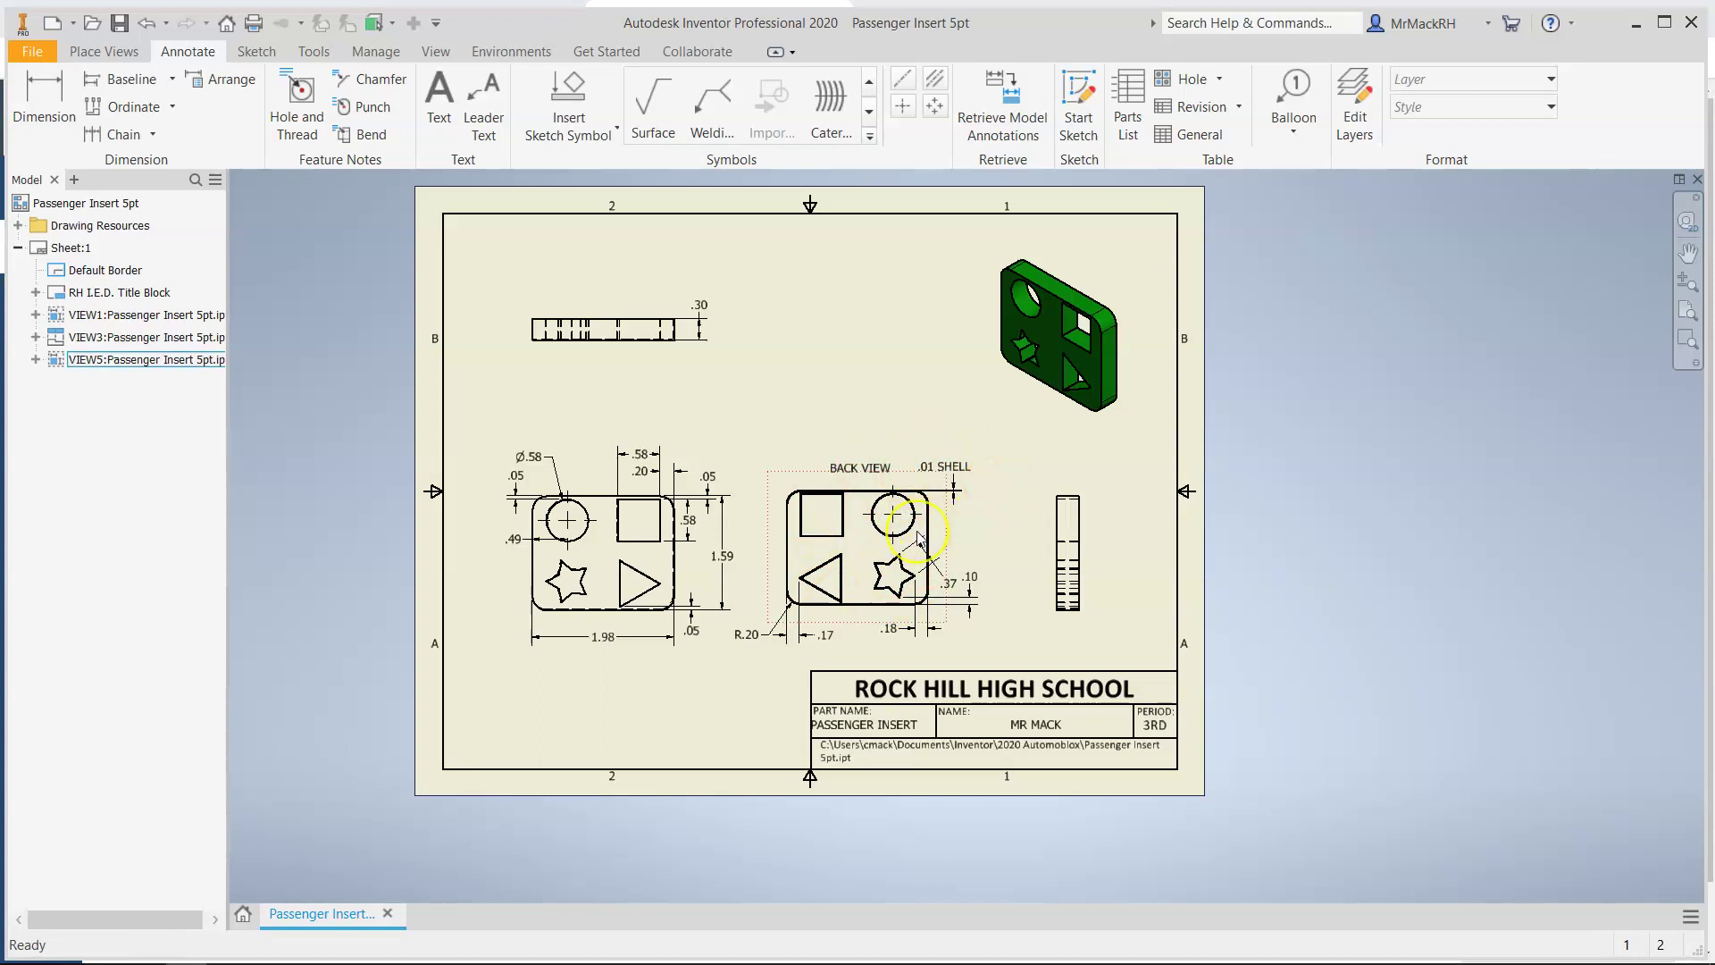
pyautogui.scroll(-3, 915, 530)
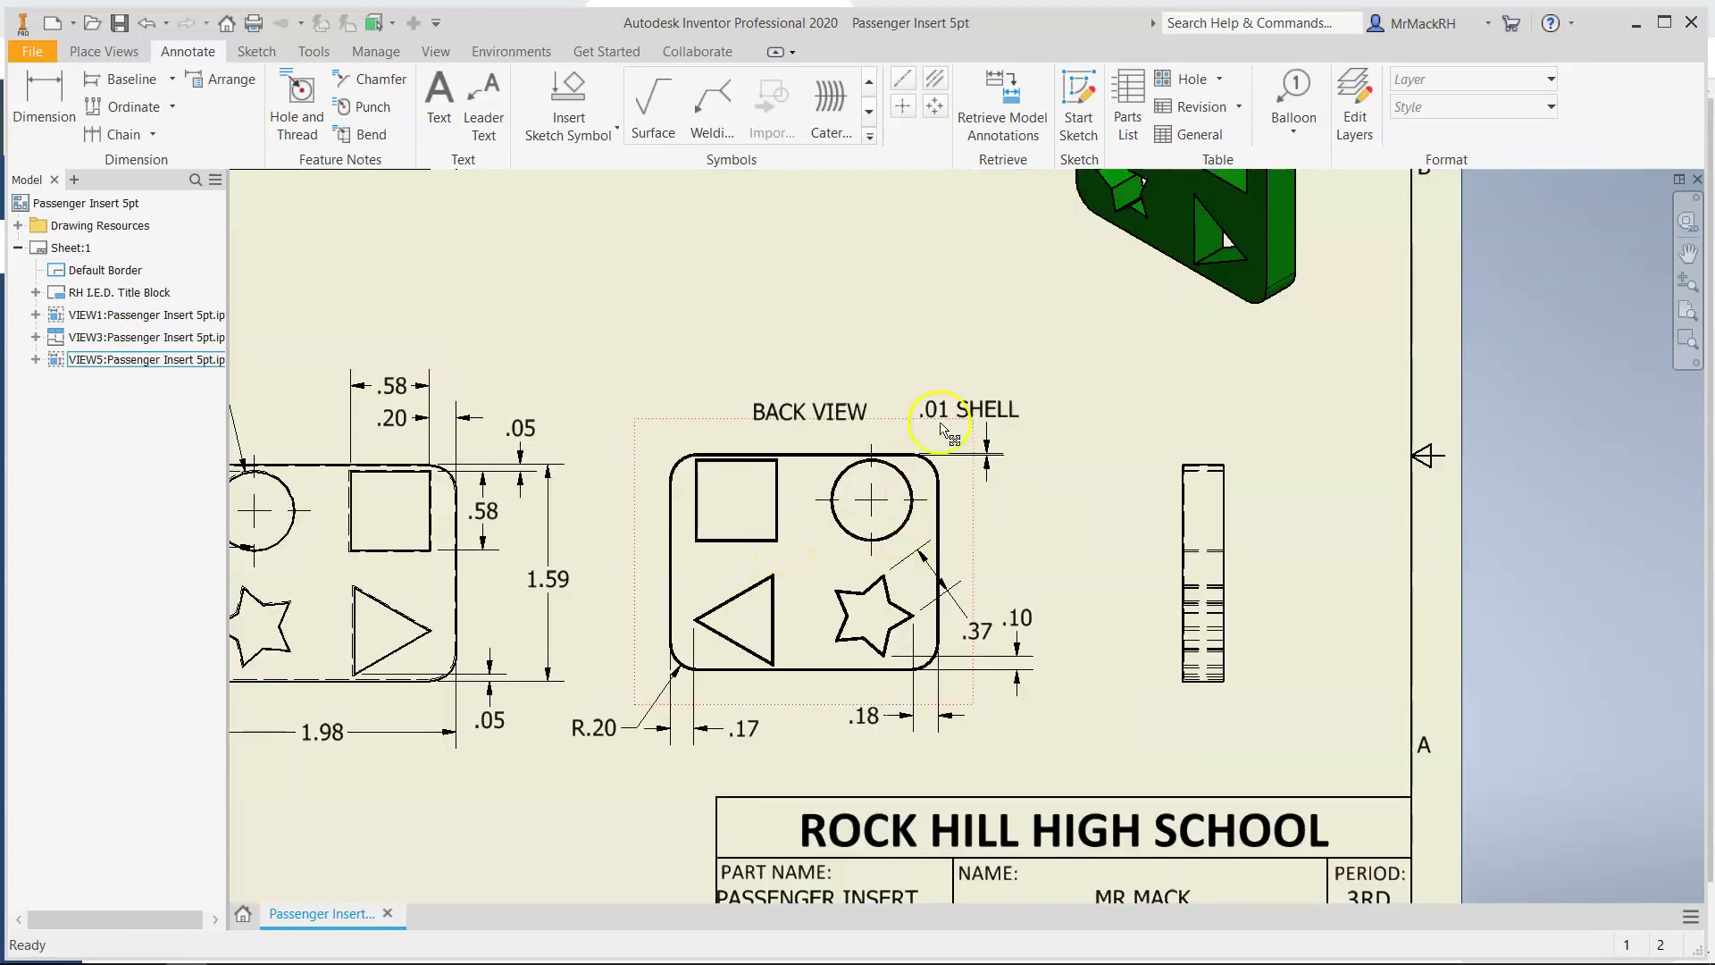
pyautogui.scroll(-2, 826, 546)
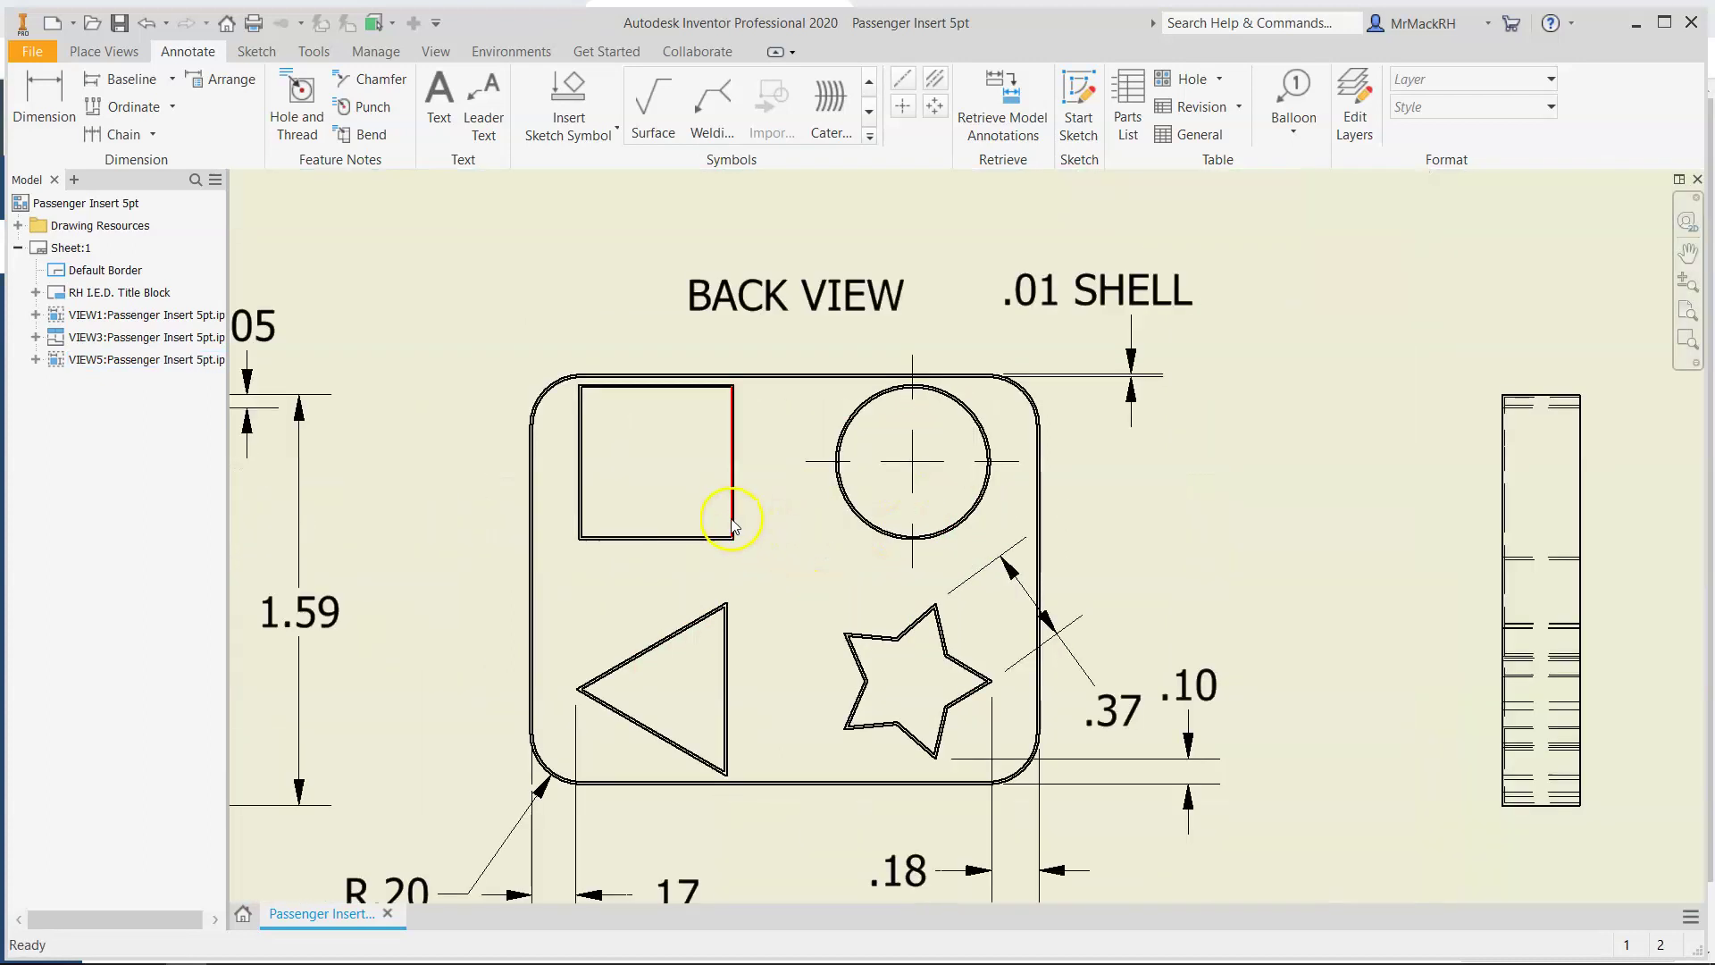
pyautogui.scroll(-3, 727, 522)
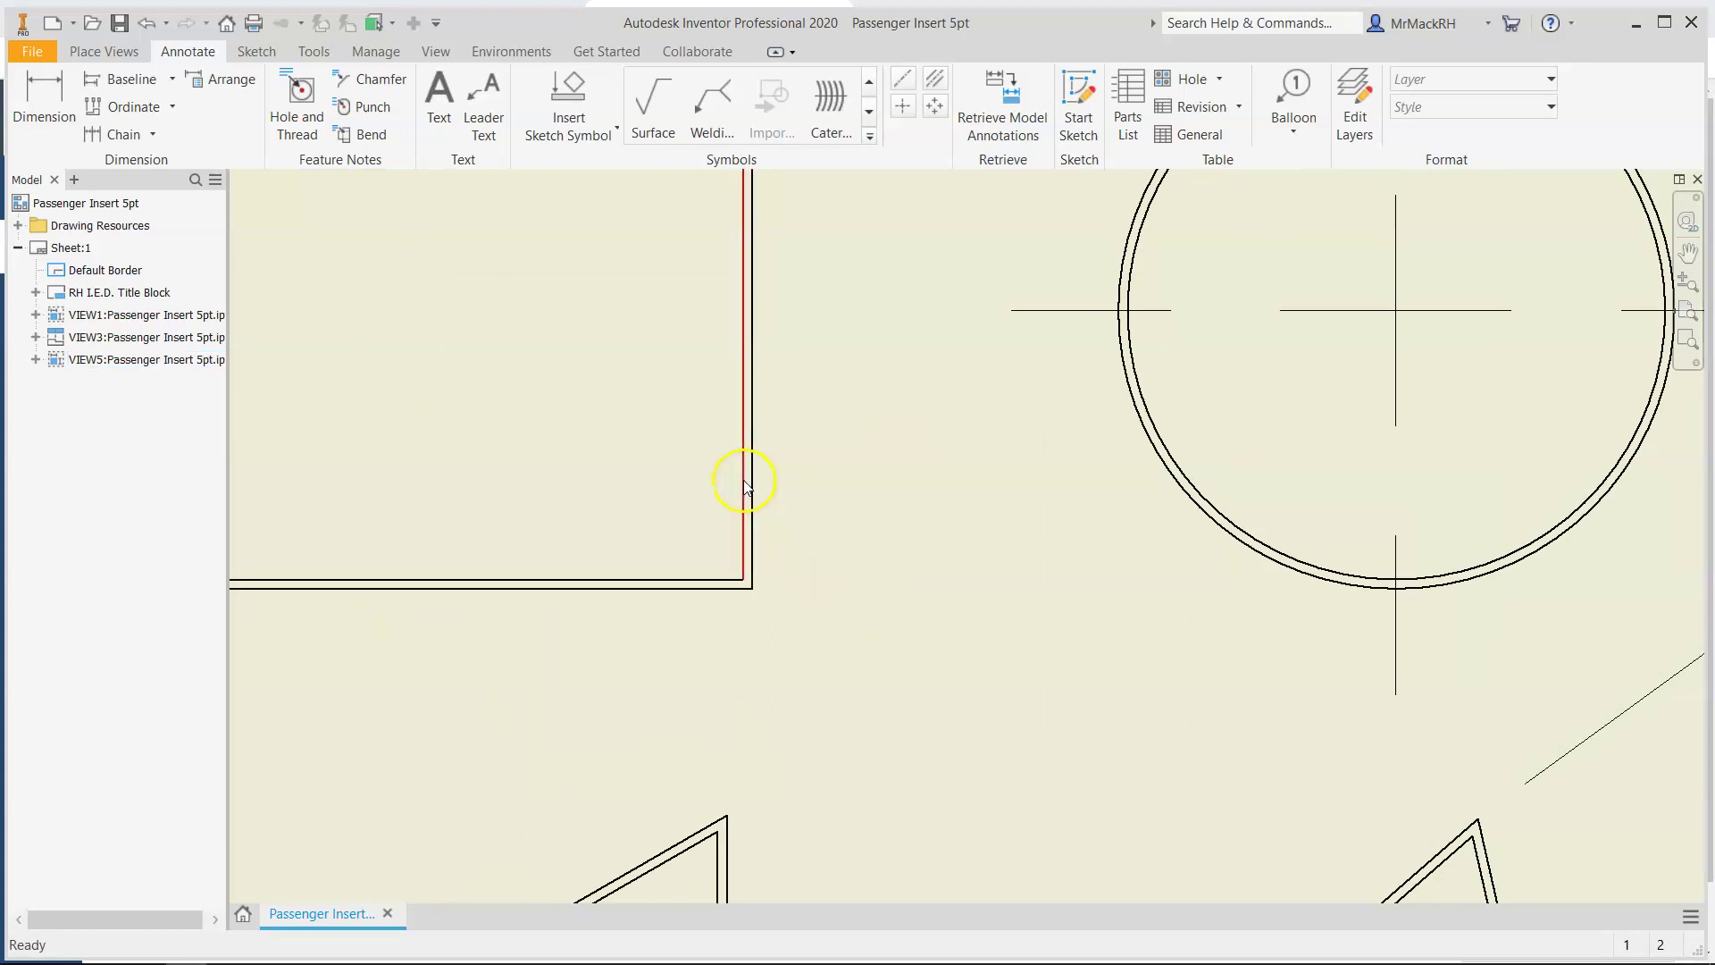
pyautogui.scroll(4, 888, 586)
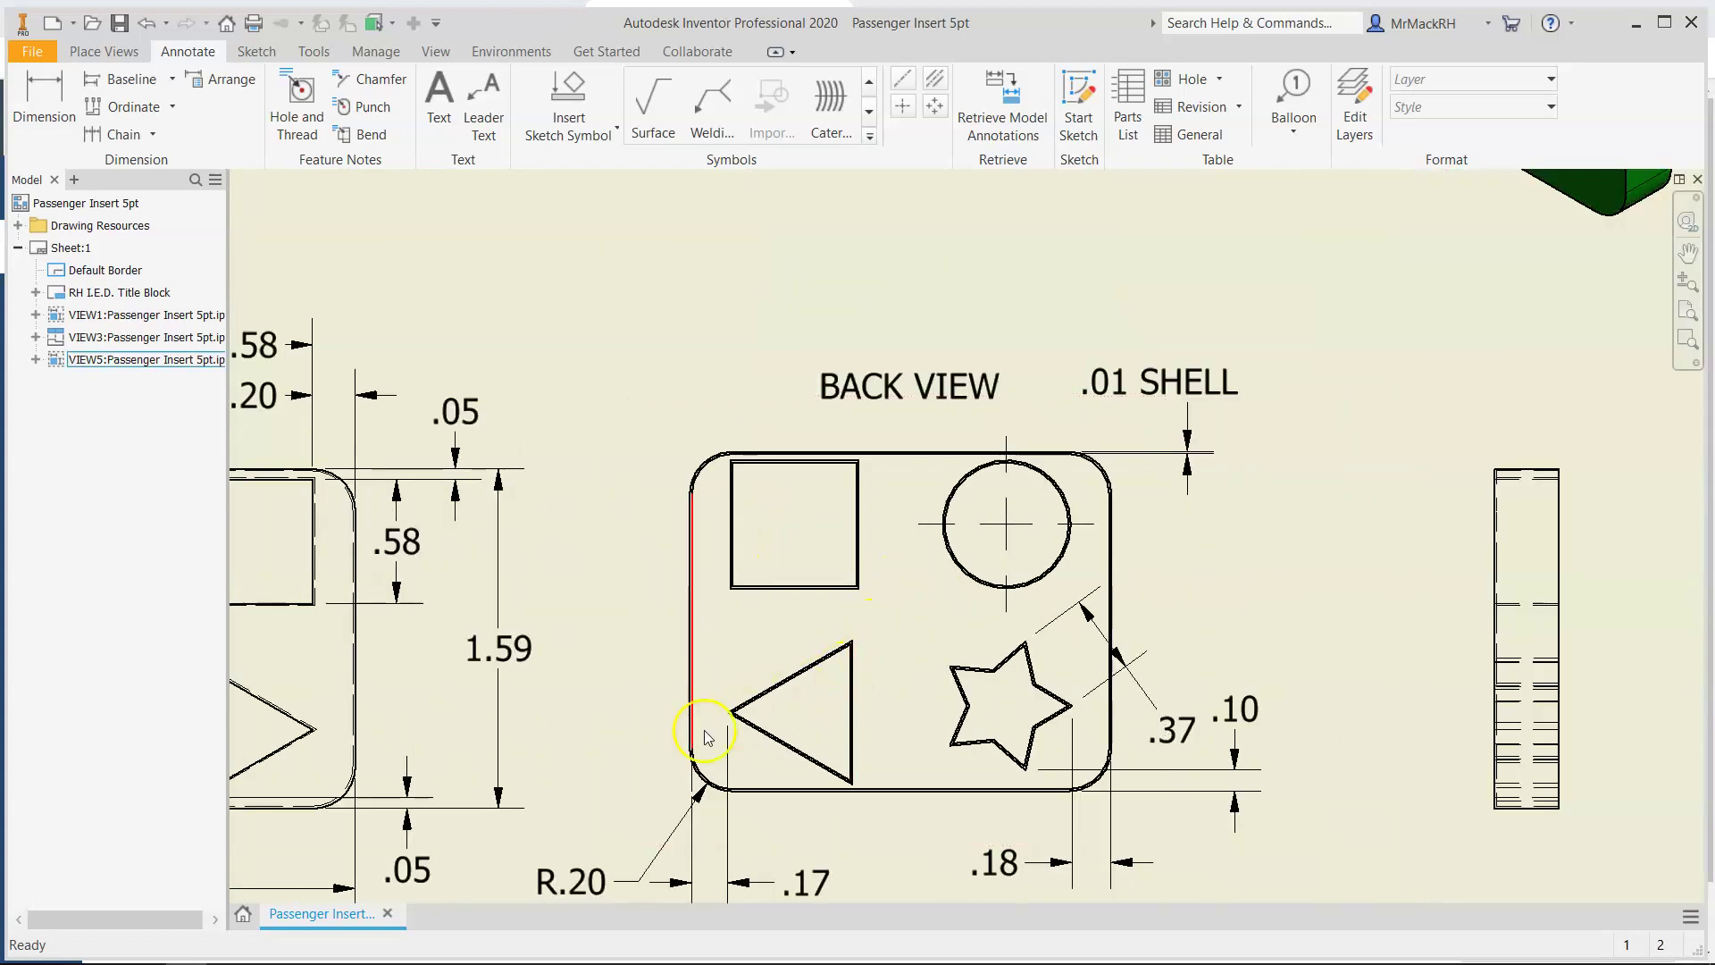
pyautogui.scroll(5, 712, 584)
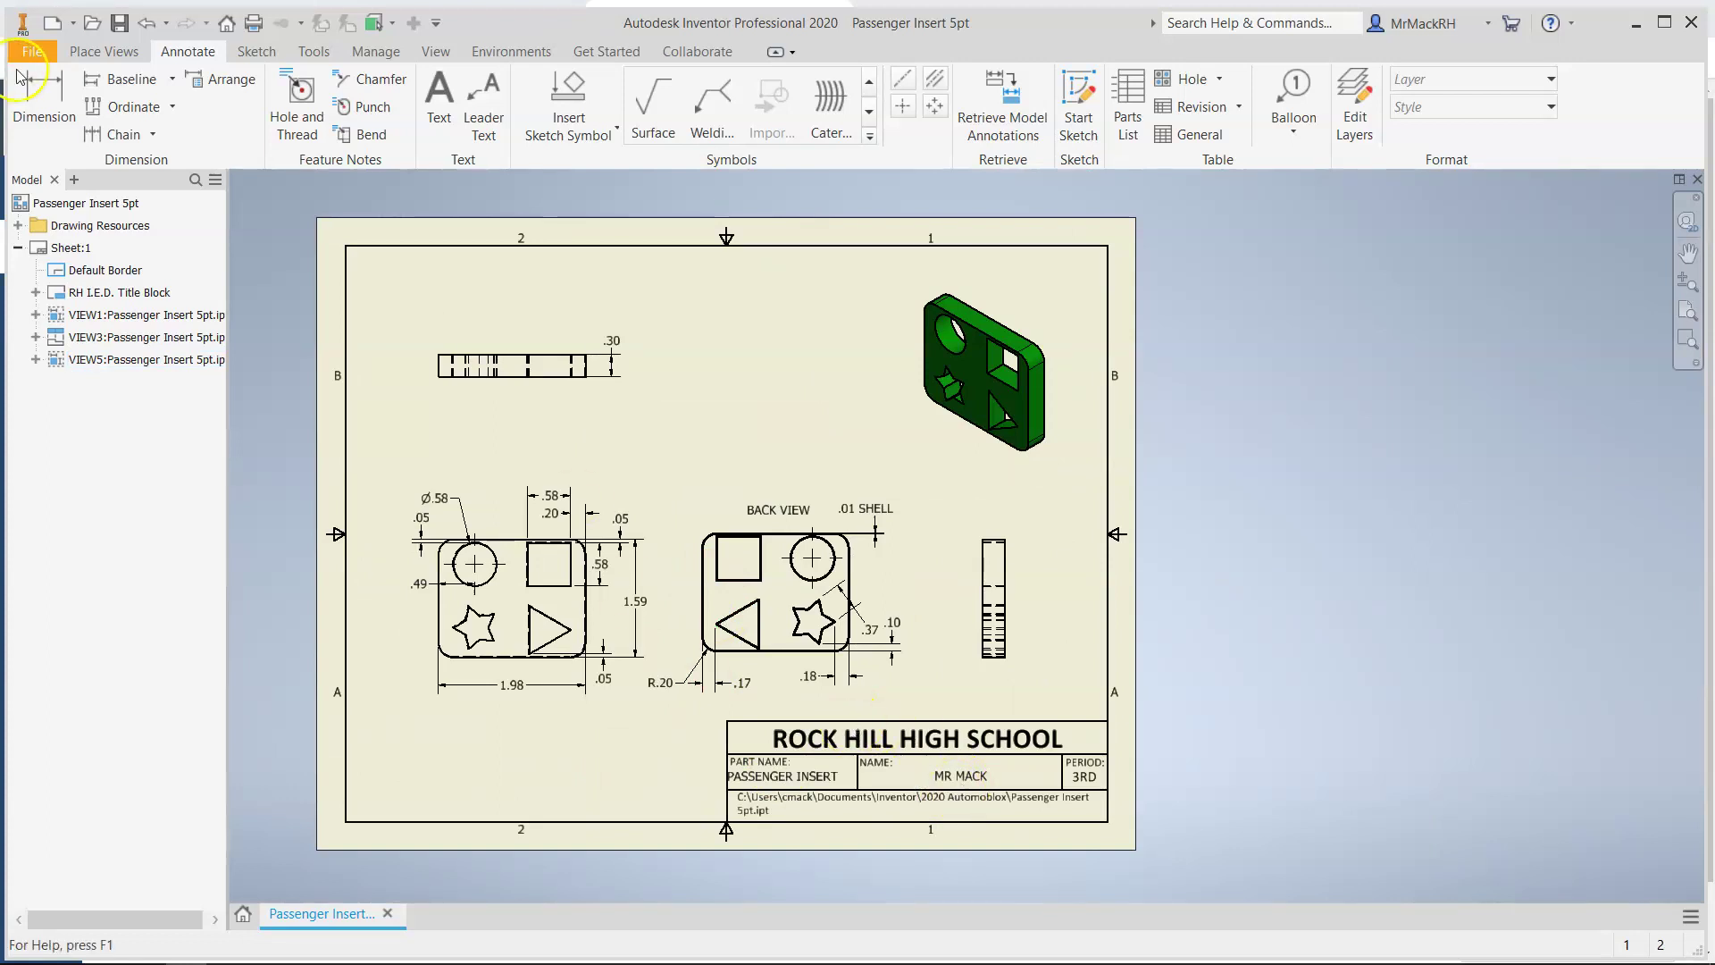
# Save the drawing as Passenger Insert 5pt.idw and export a same-named PDF
pyautogui.click(121, 23)
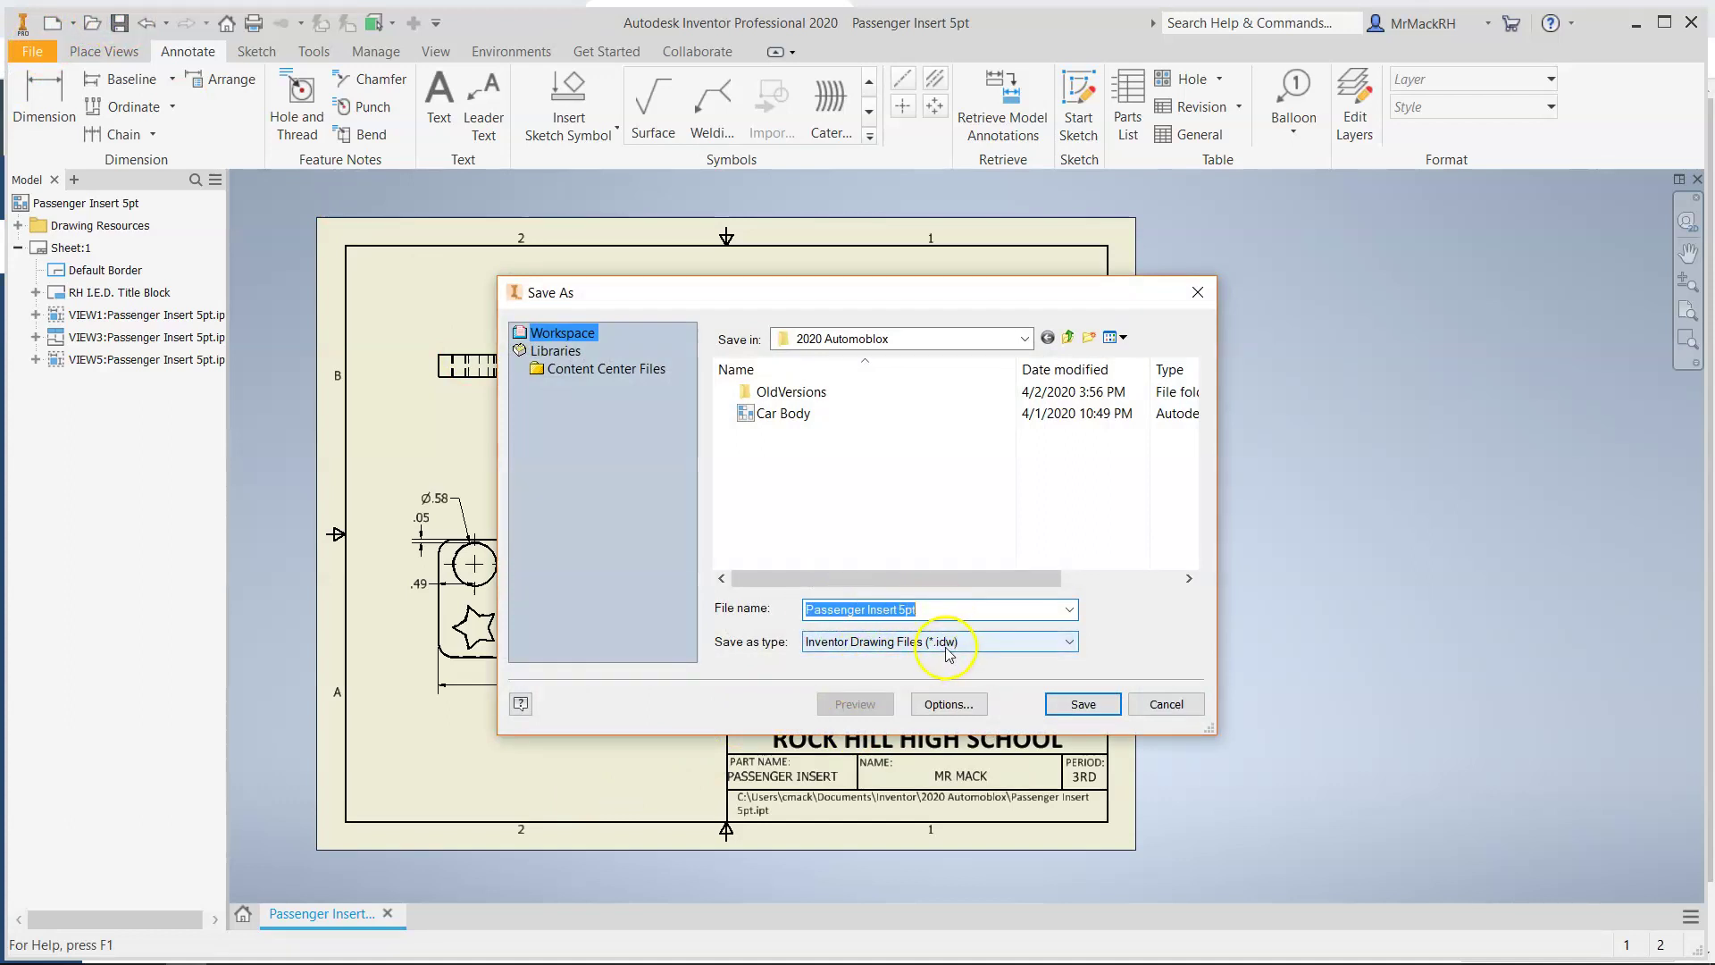
pyautogui.click(1077, 704)
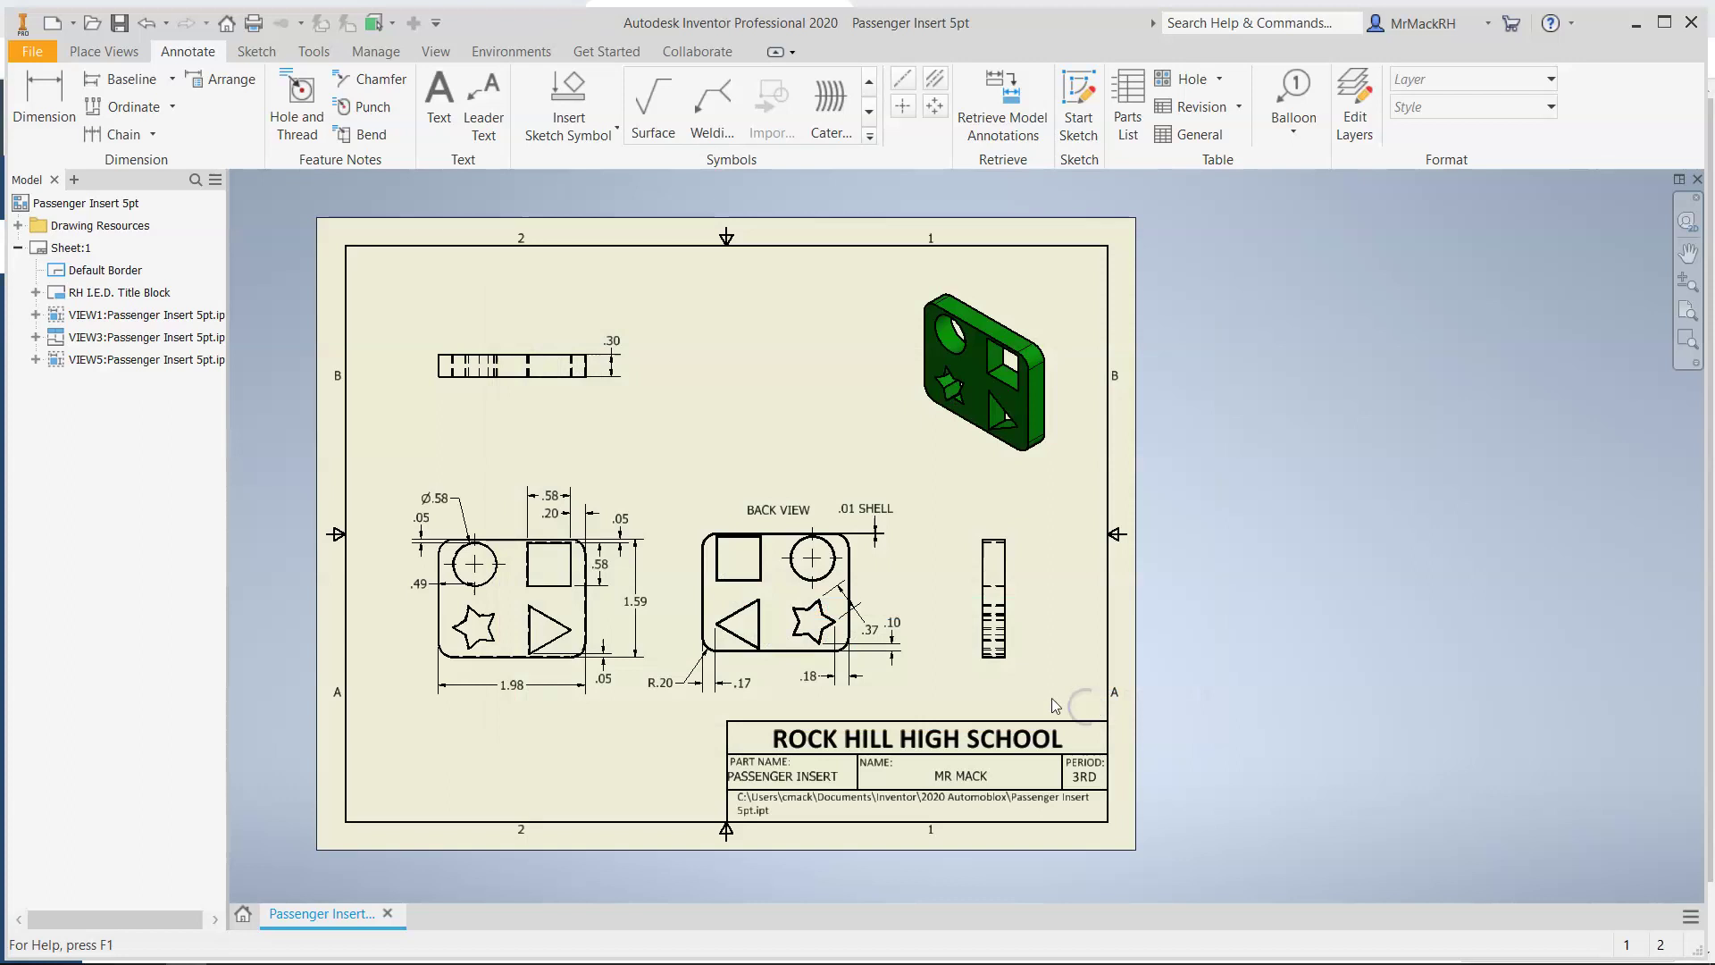
pyautogui.click(33, 52)
pyautogui.moveTo(50, 359)
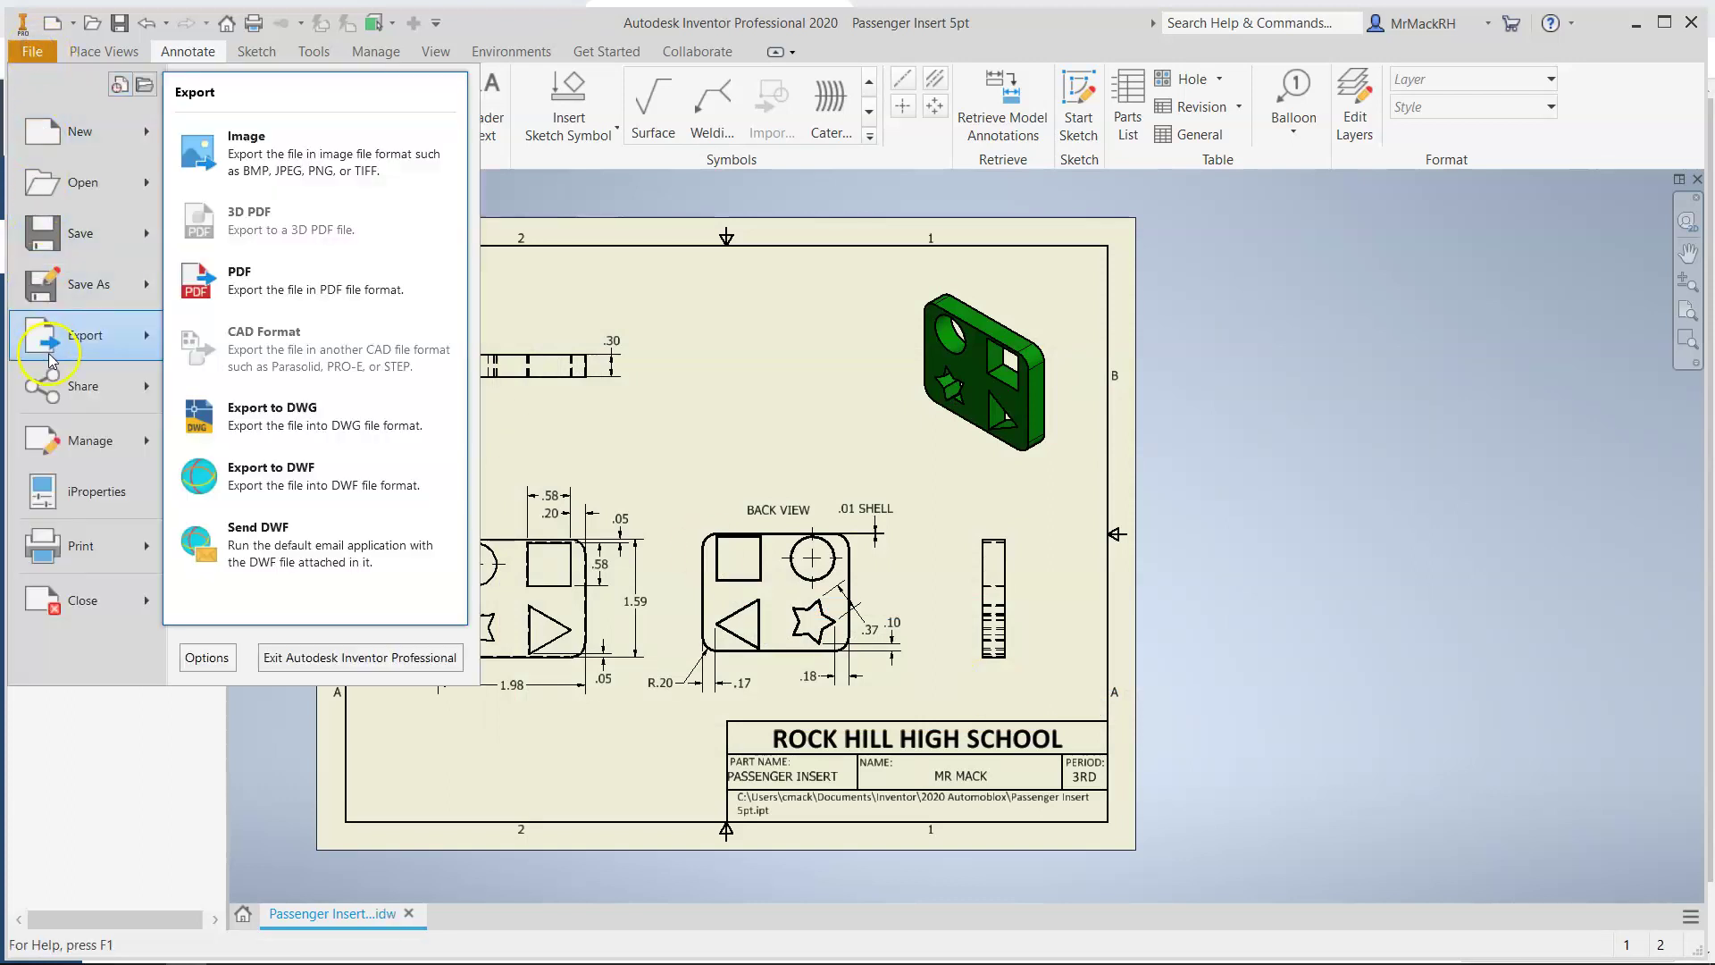
pyautogui.click(282, 303)
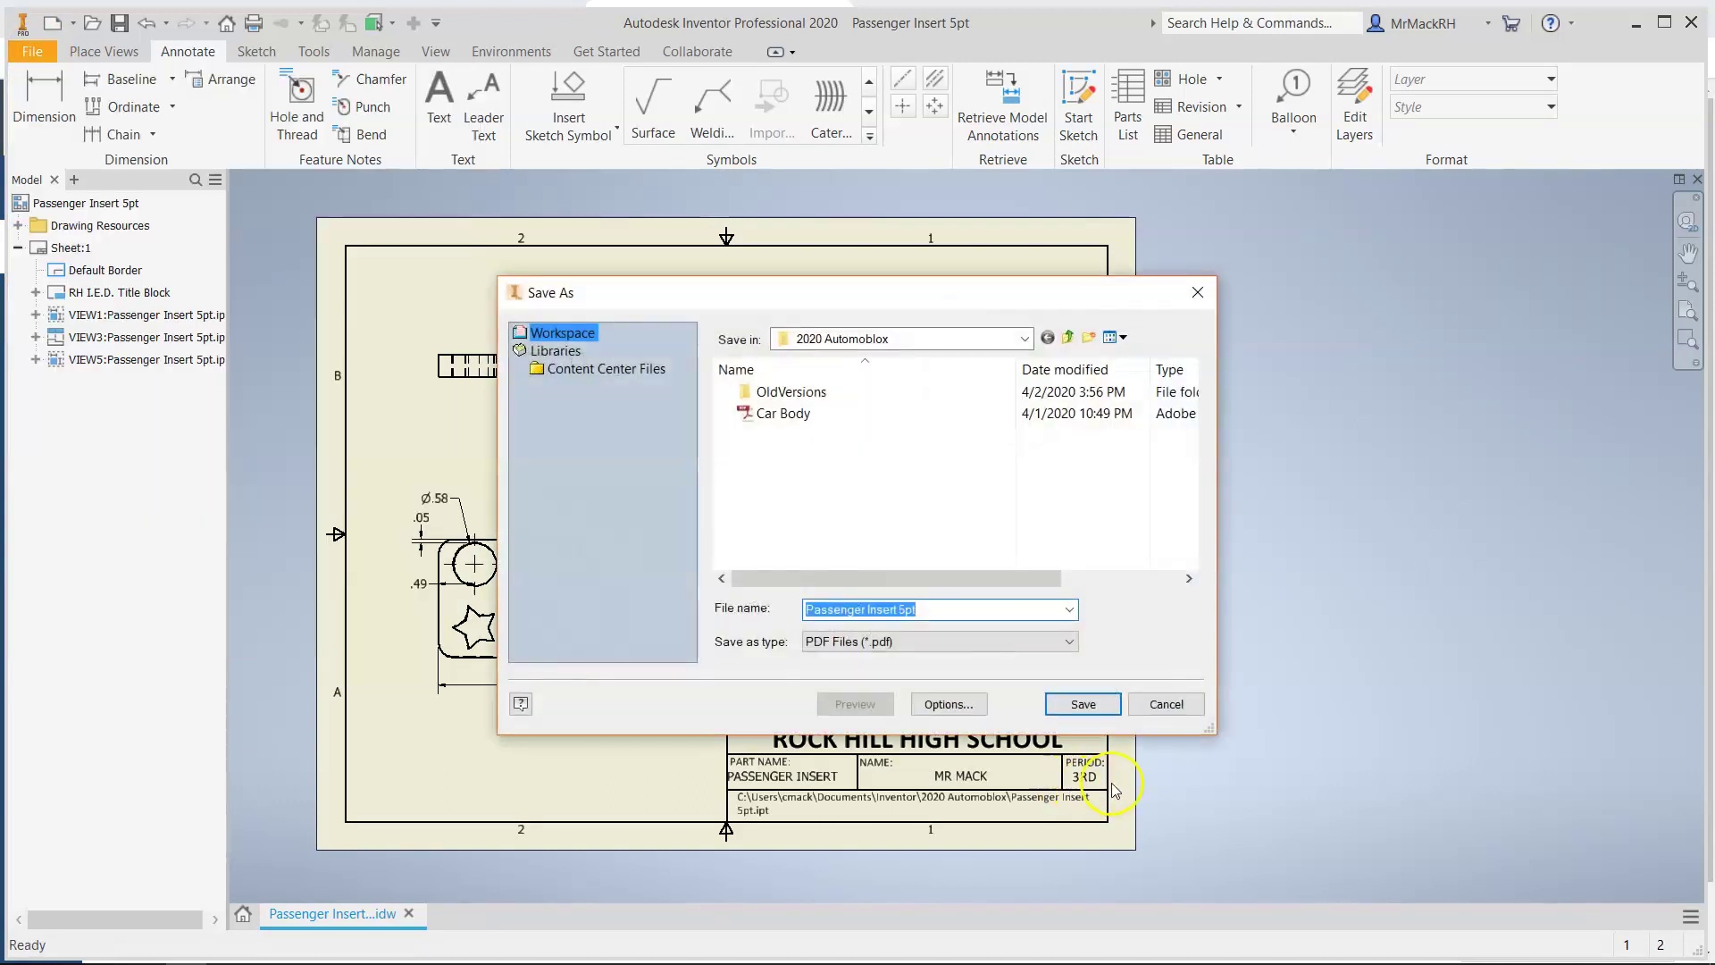
pyautogui.click(1082, 704)
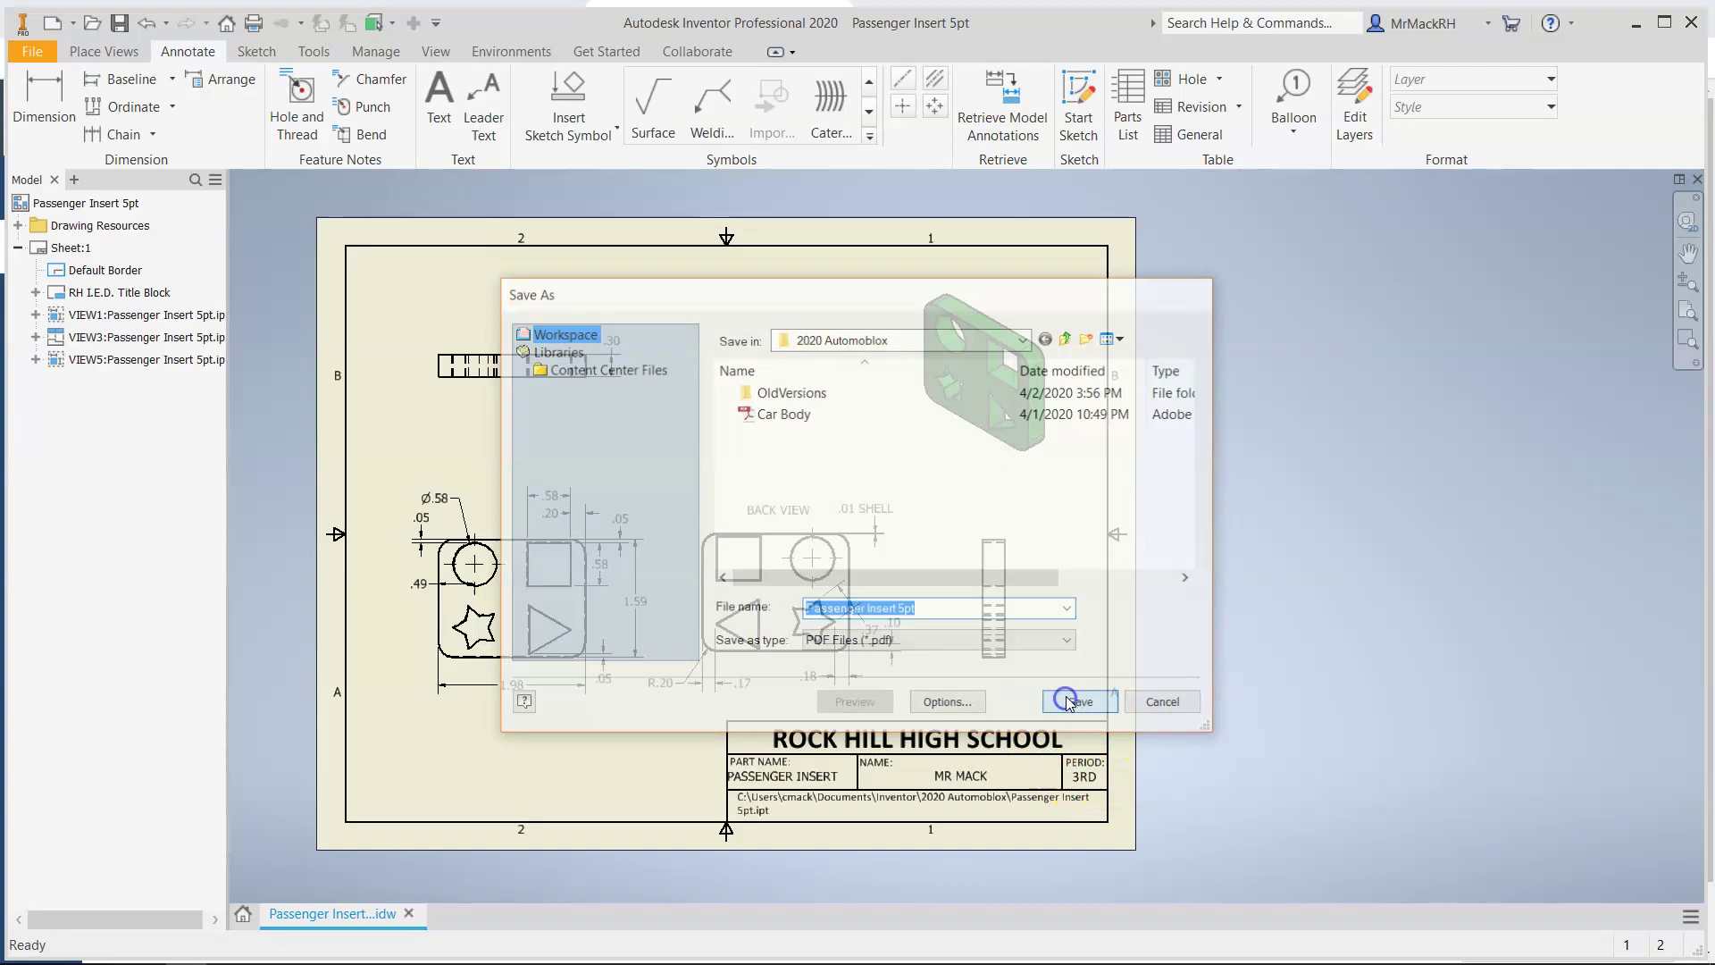